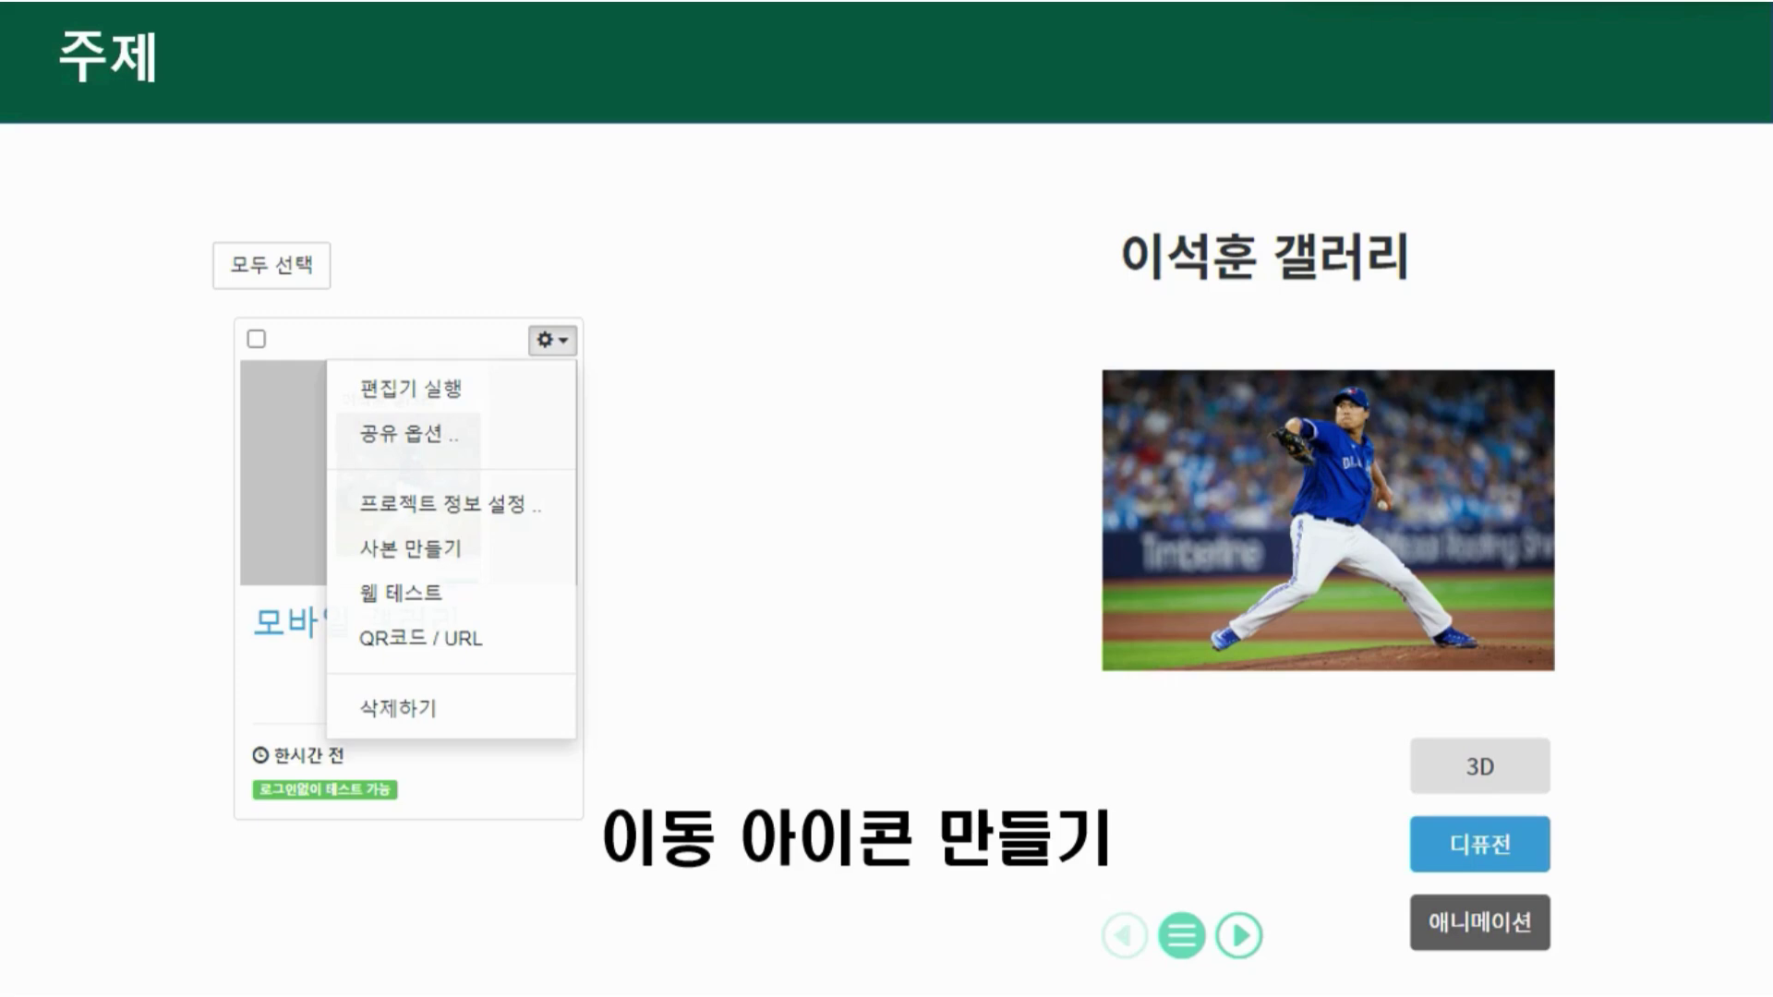
key("Right")
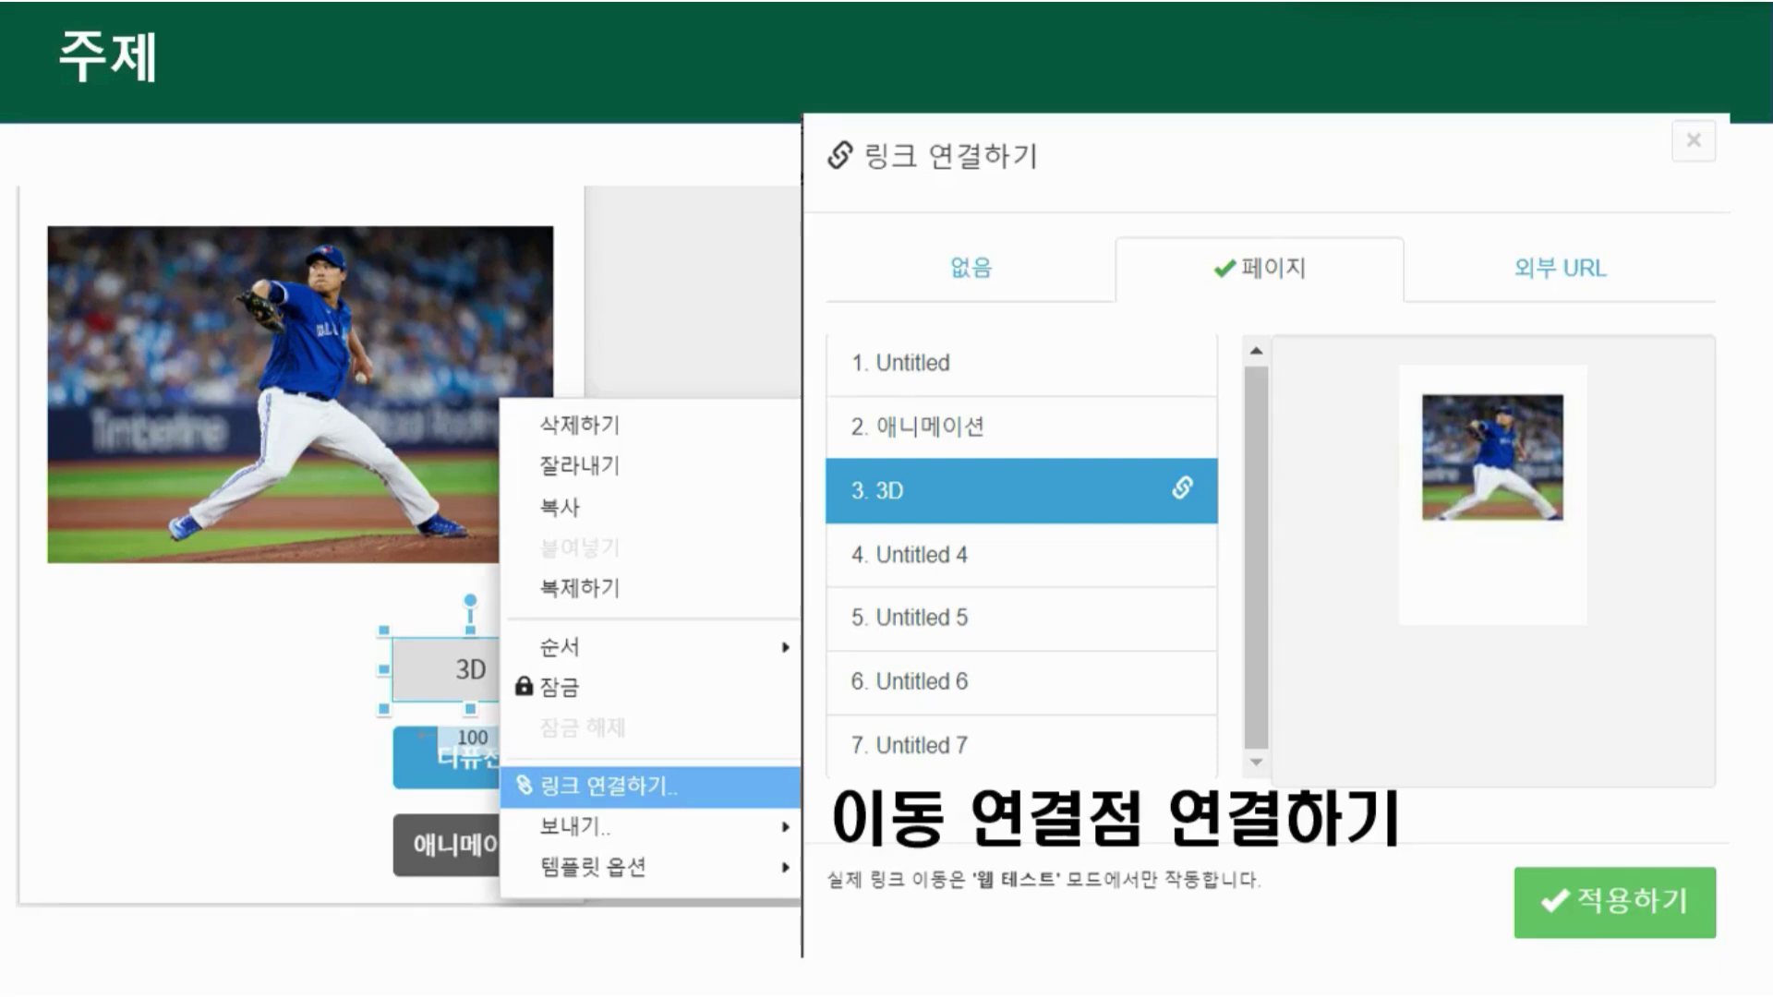
key("Right")
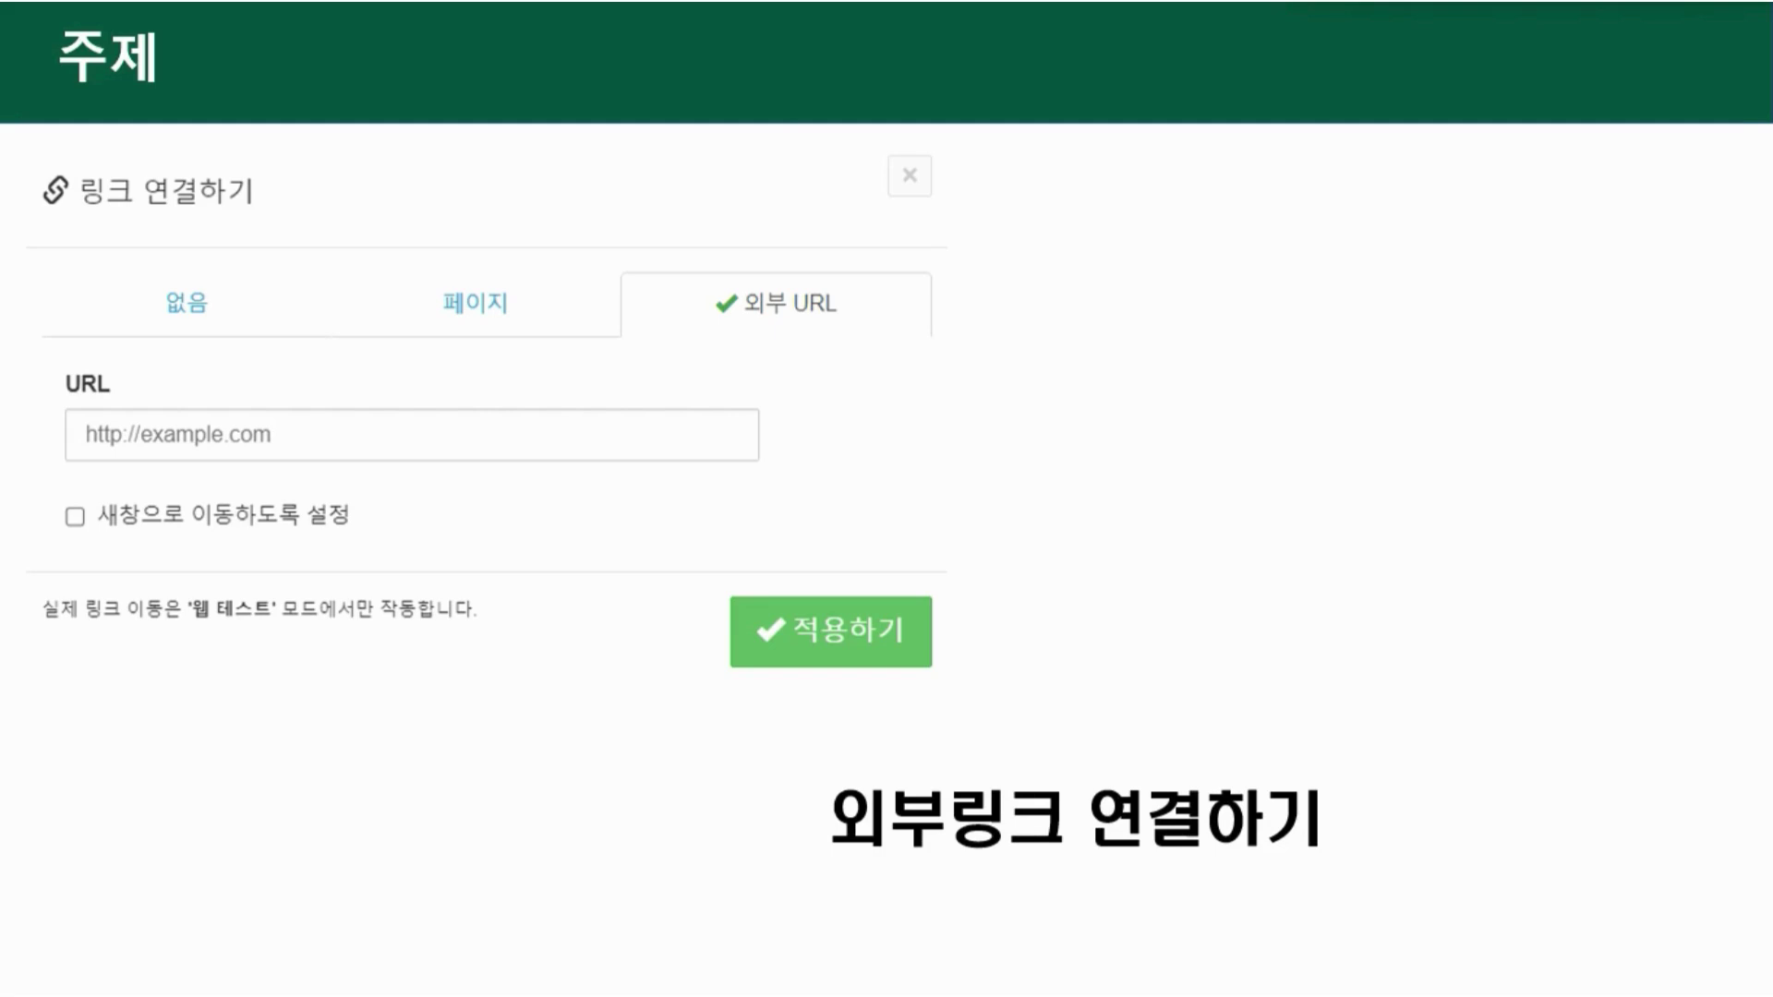
key("Right")
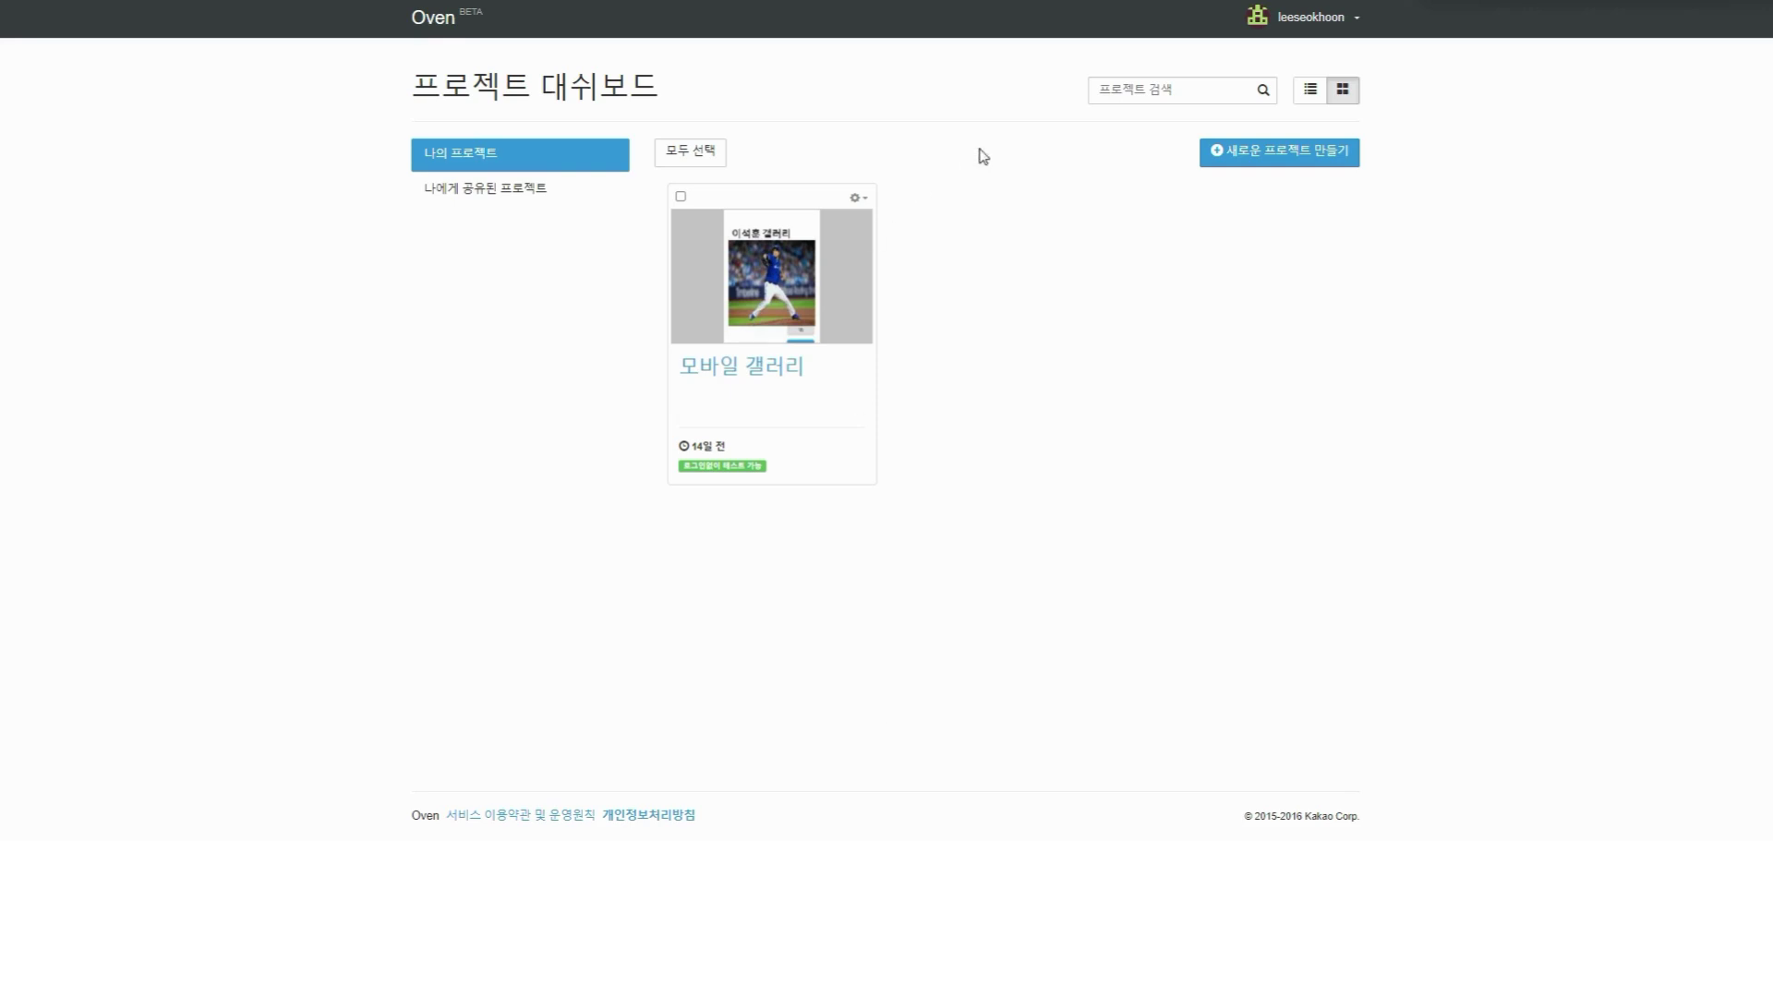
Step: Create a project named 실습1 with the description 실습1, portrait mobile 360 px screen size and test URL viewing without login
left_click(1286, 159)
left_click(874, 107)
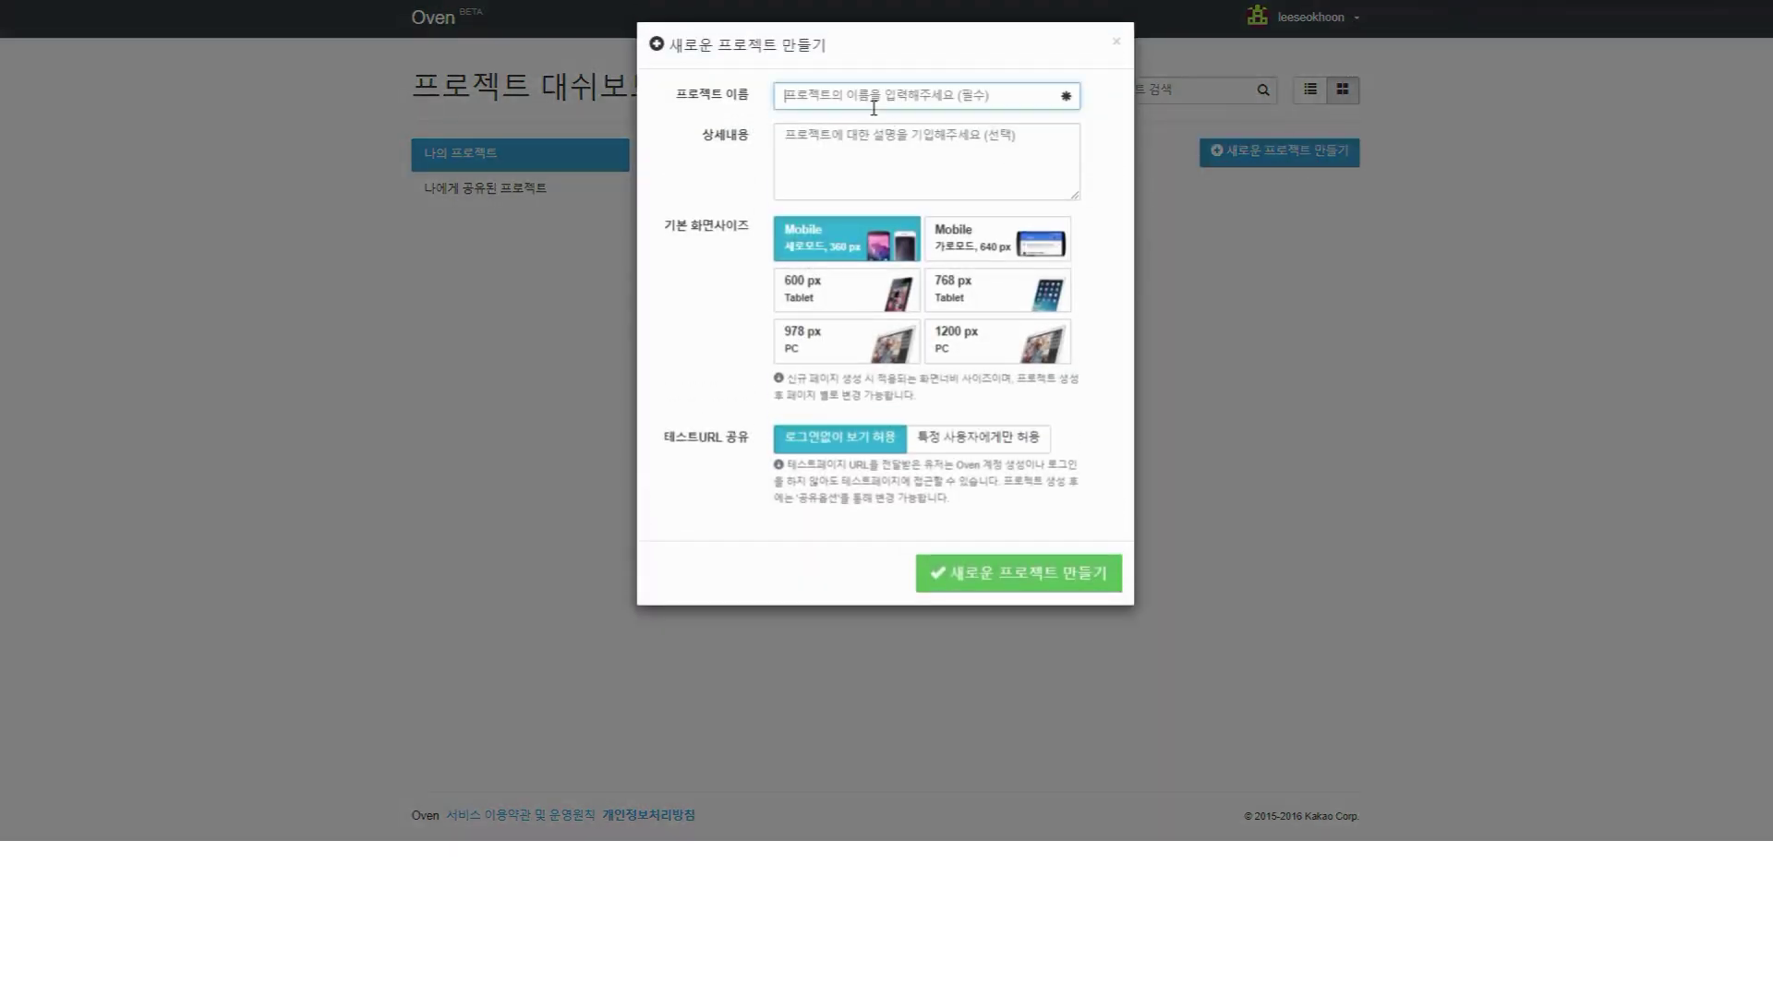
type("실험")
left_click(874, 135)
type("시")
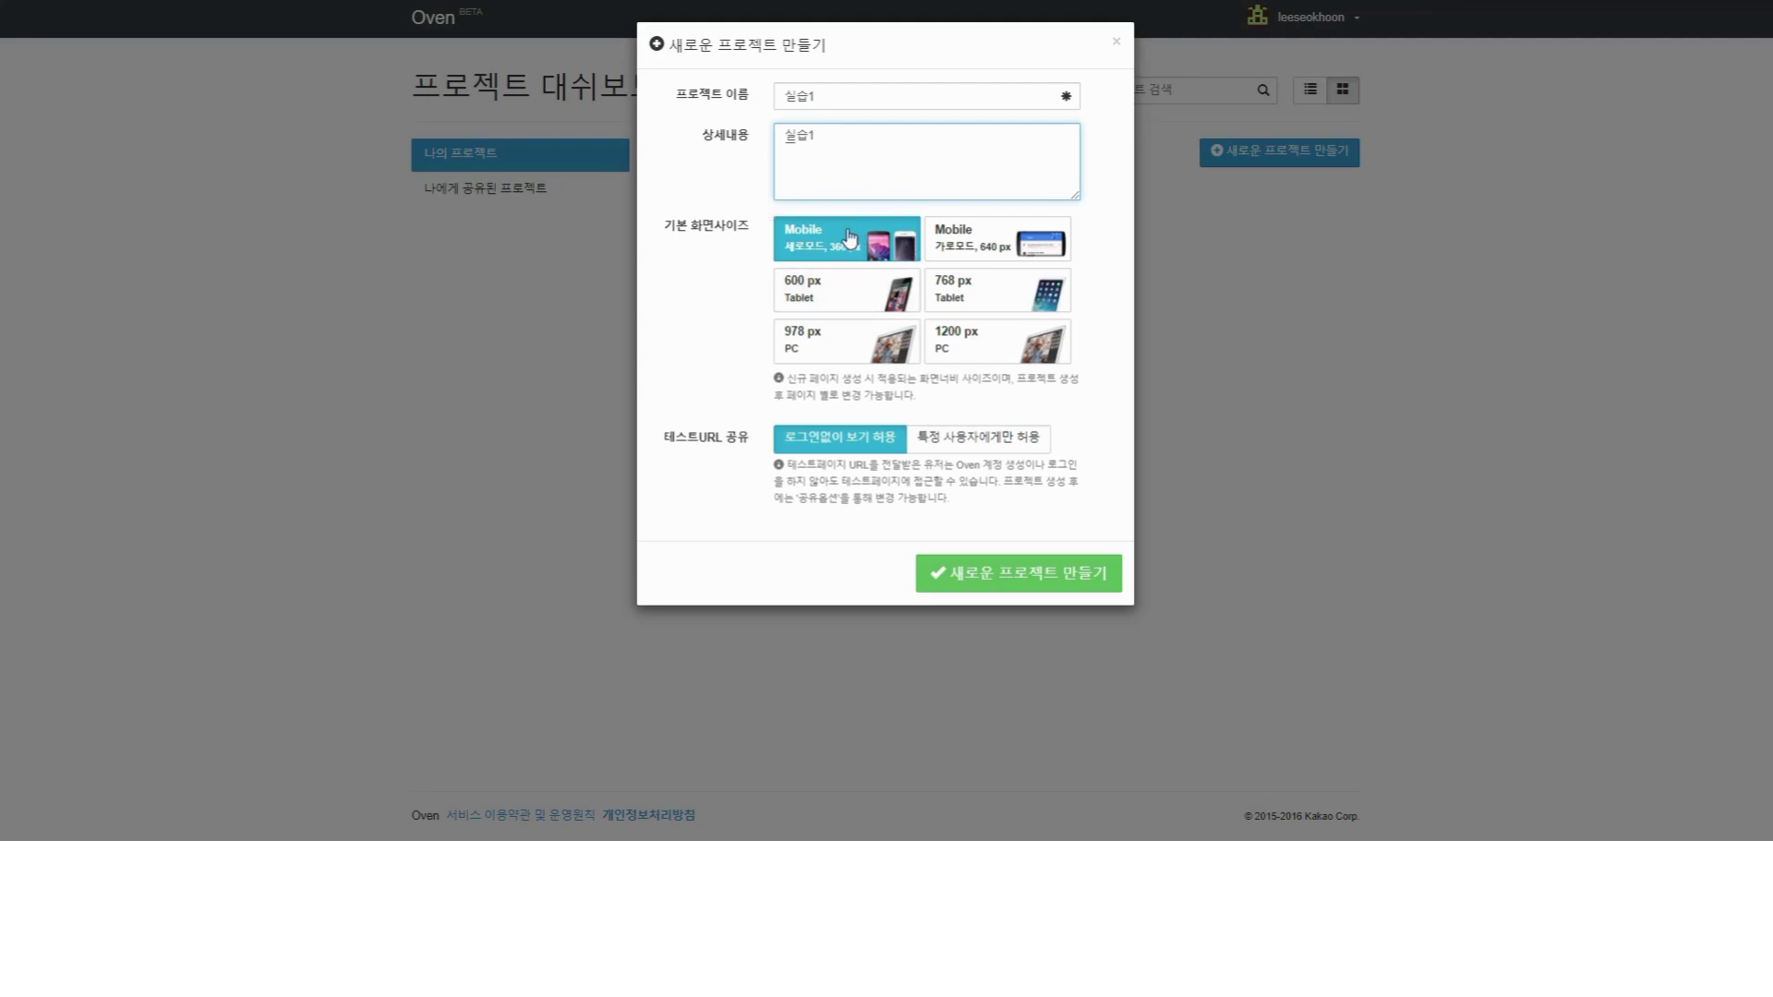
left_click(859, 450)
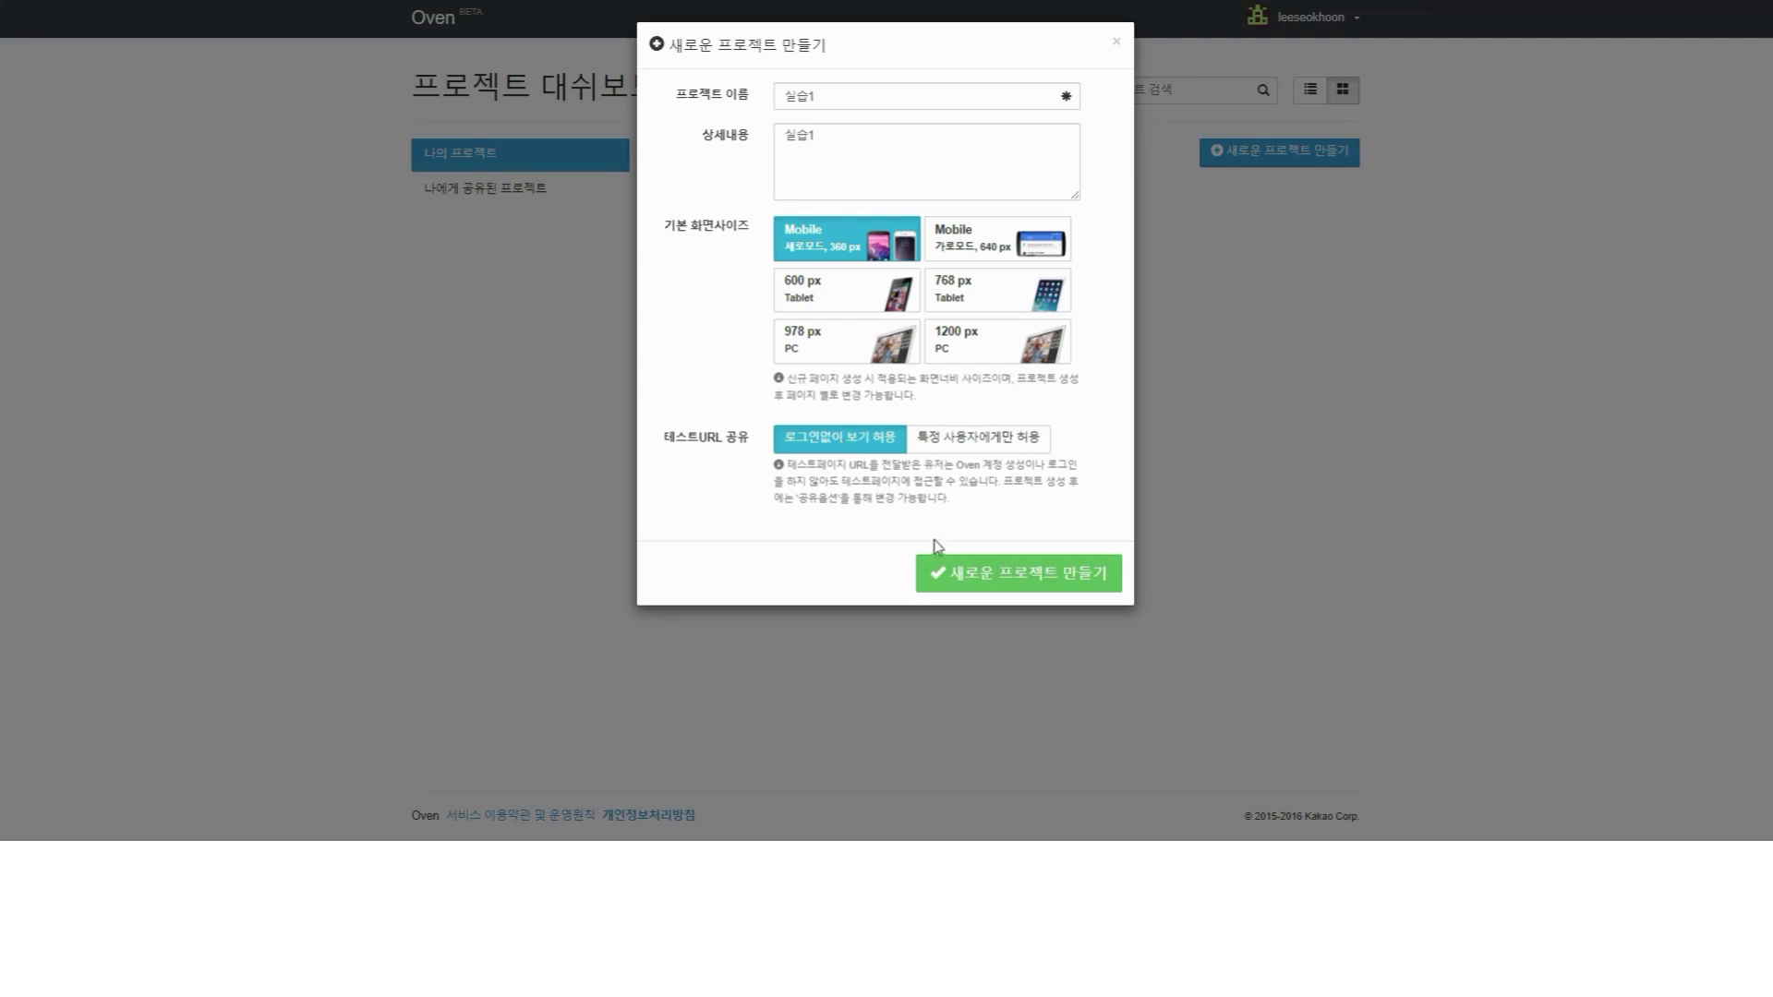
left_click(955, 573)
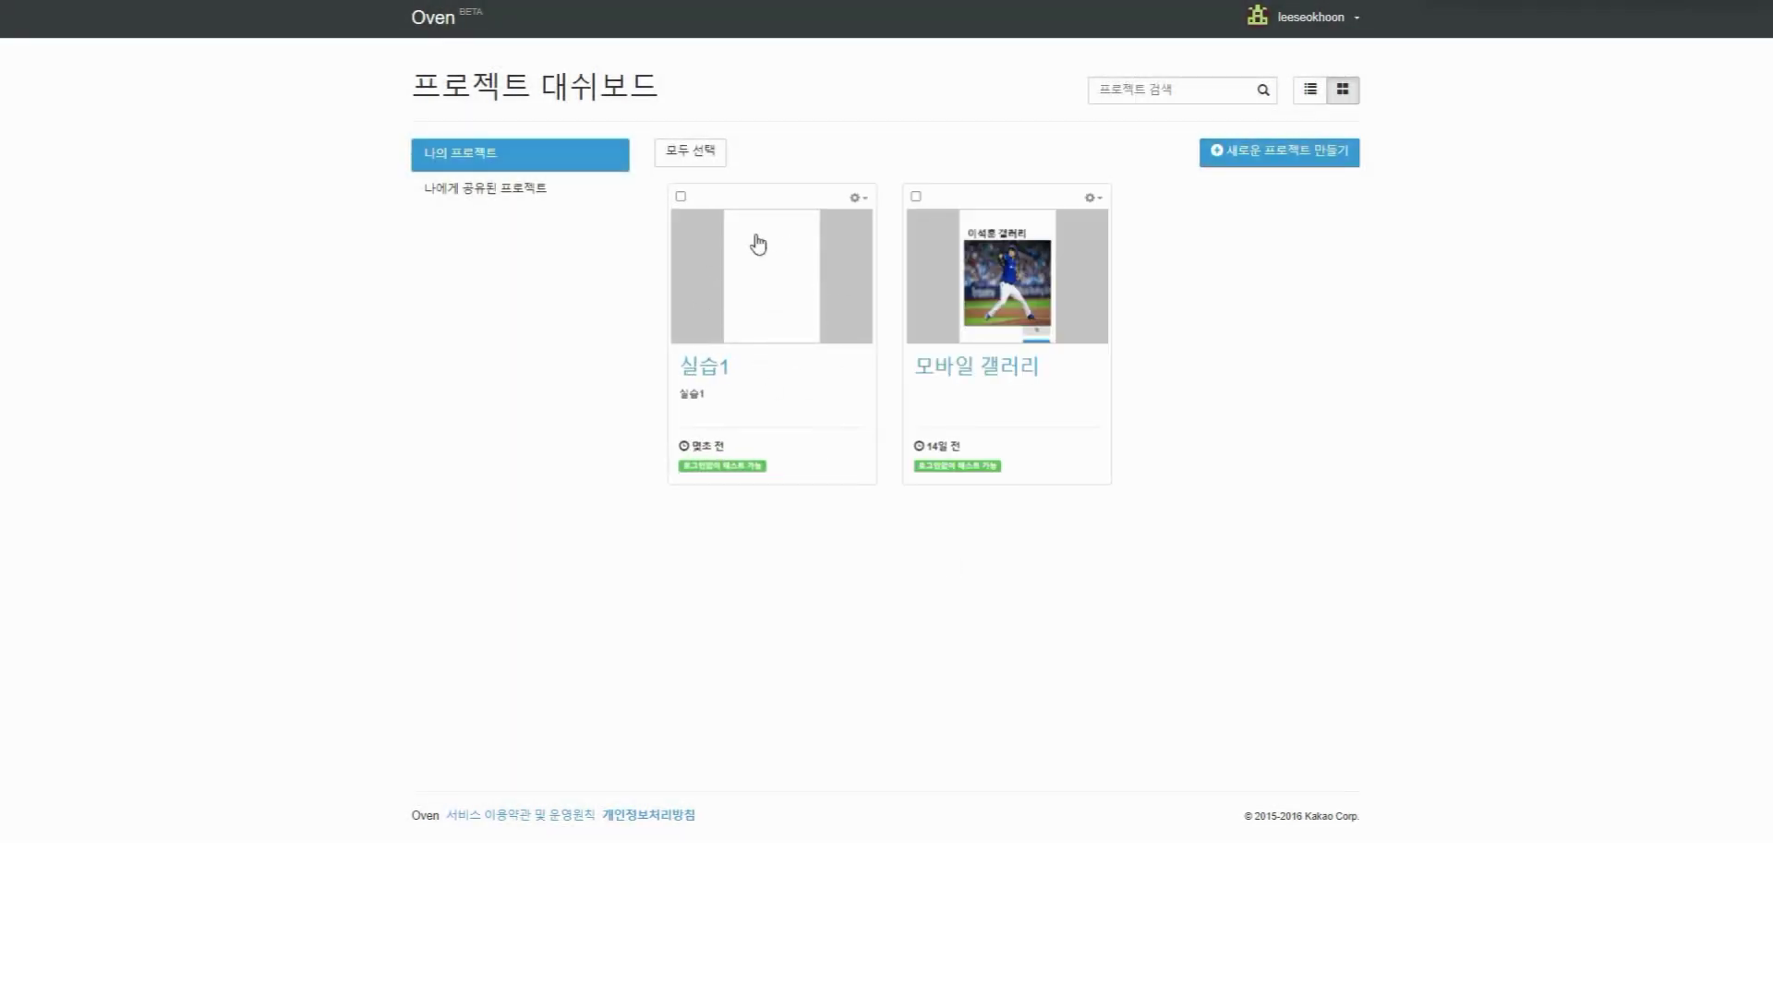
Step: Open the 실습1 project, add four blank pages and return to the first page
left_click(736, 320)
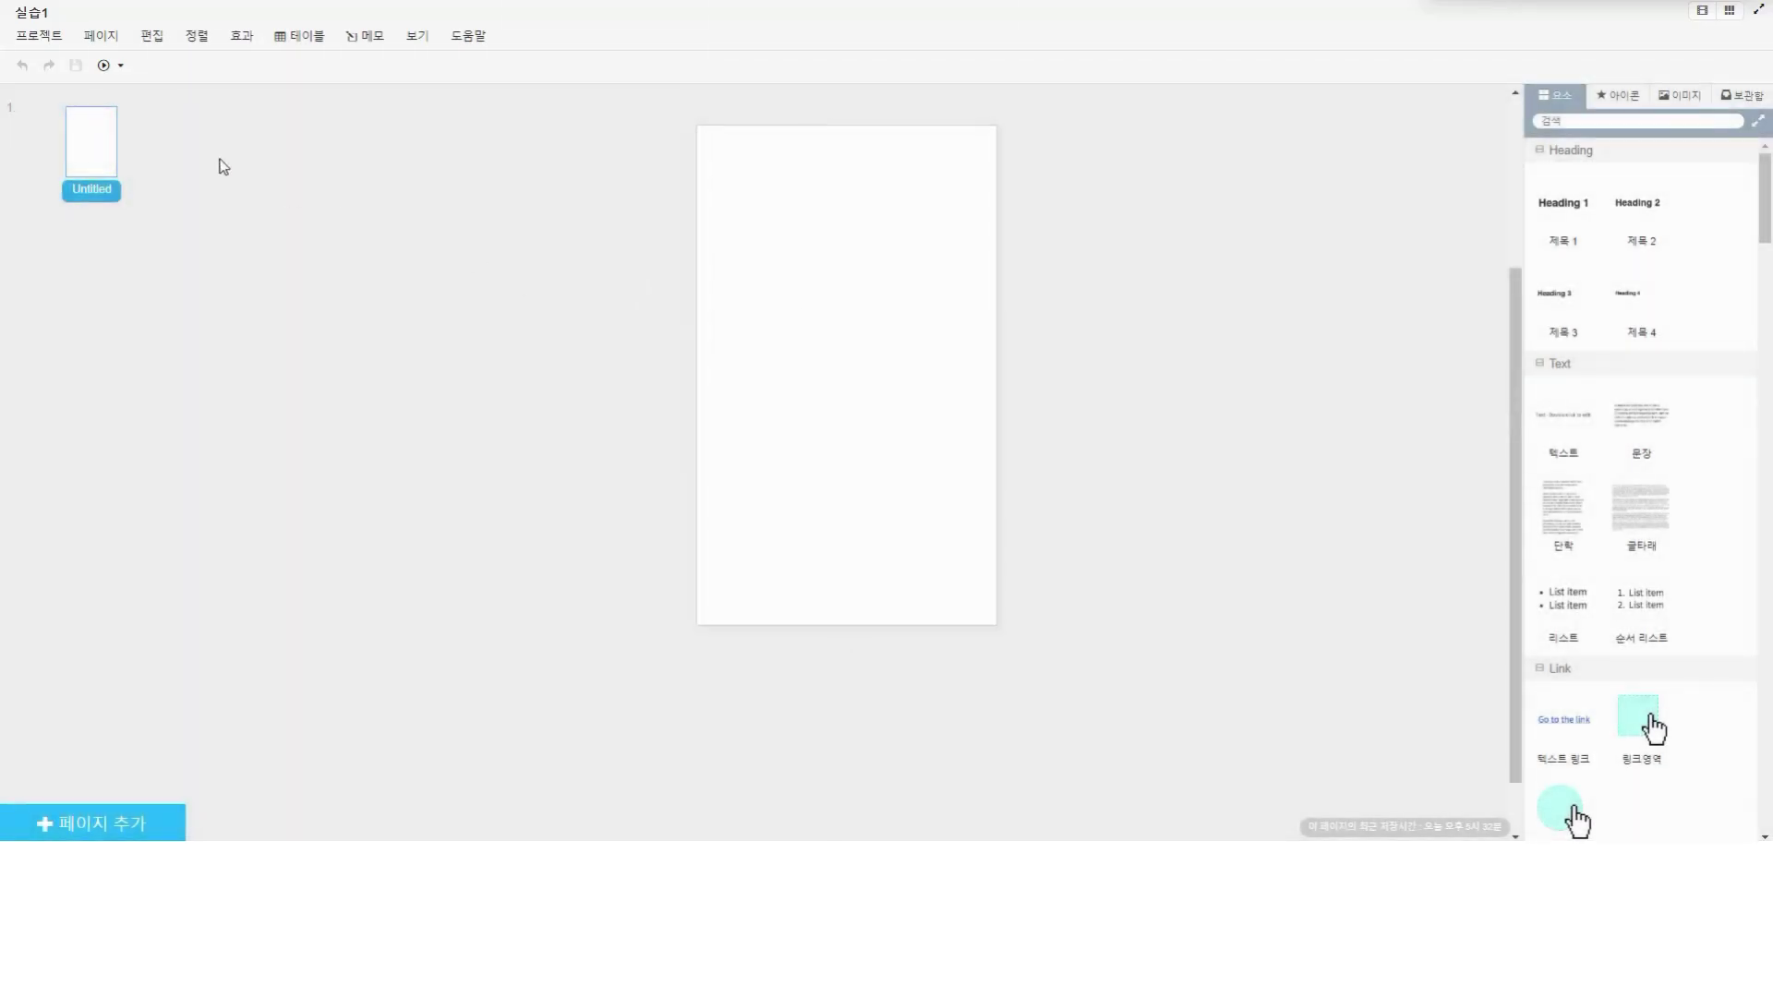
left_click(109, 822)
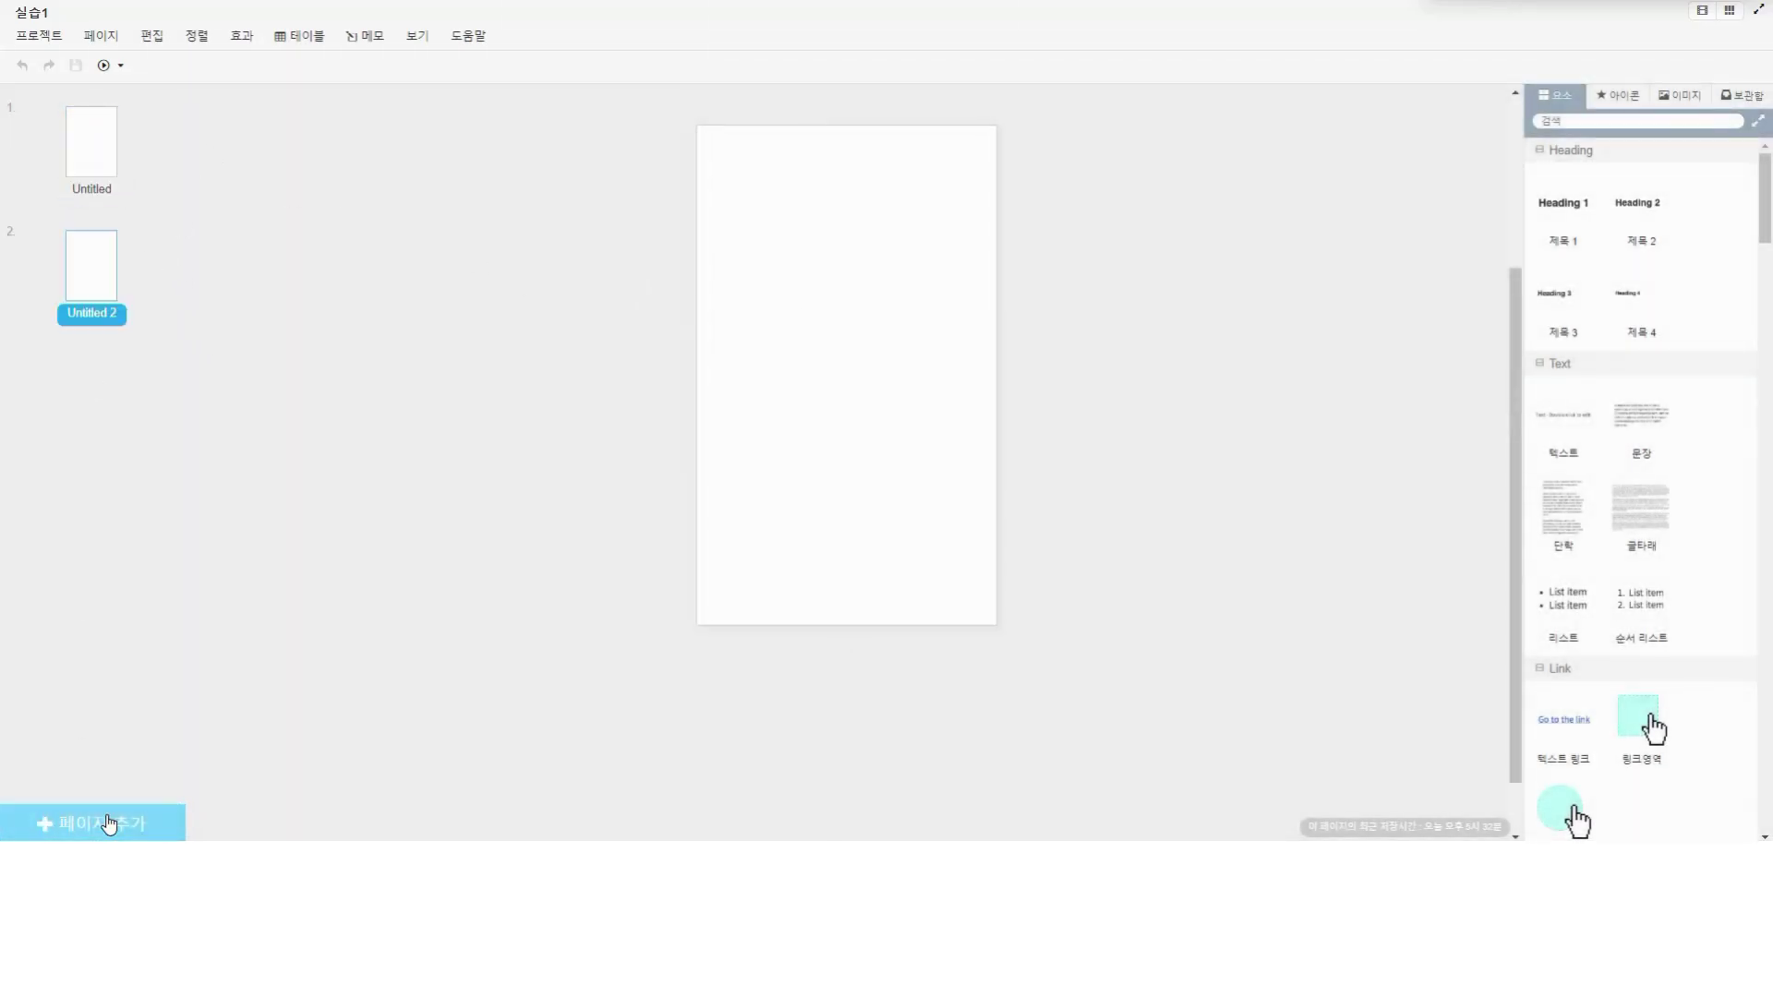
left_click(109, 822)
left_click(109, 822)
left_click(109, 822)
left_click(102, 180)
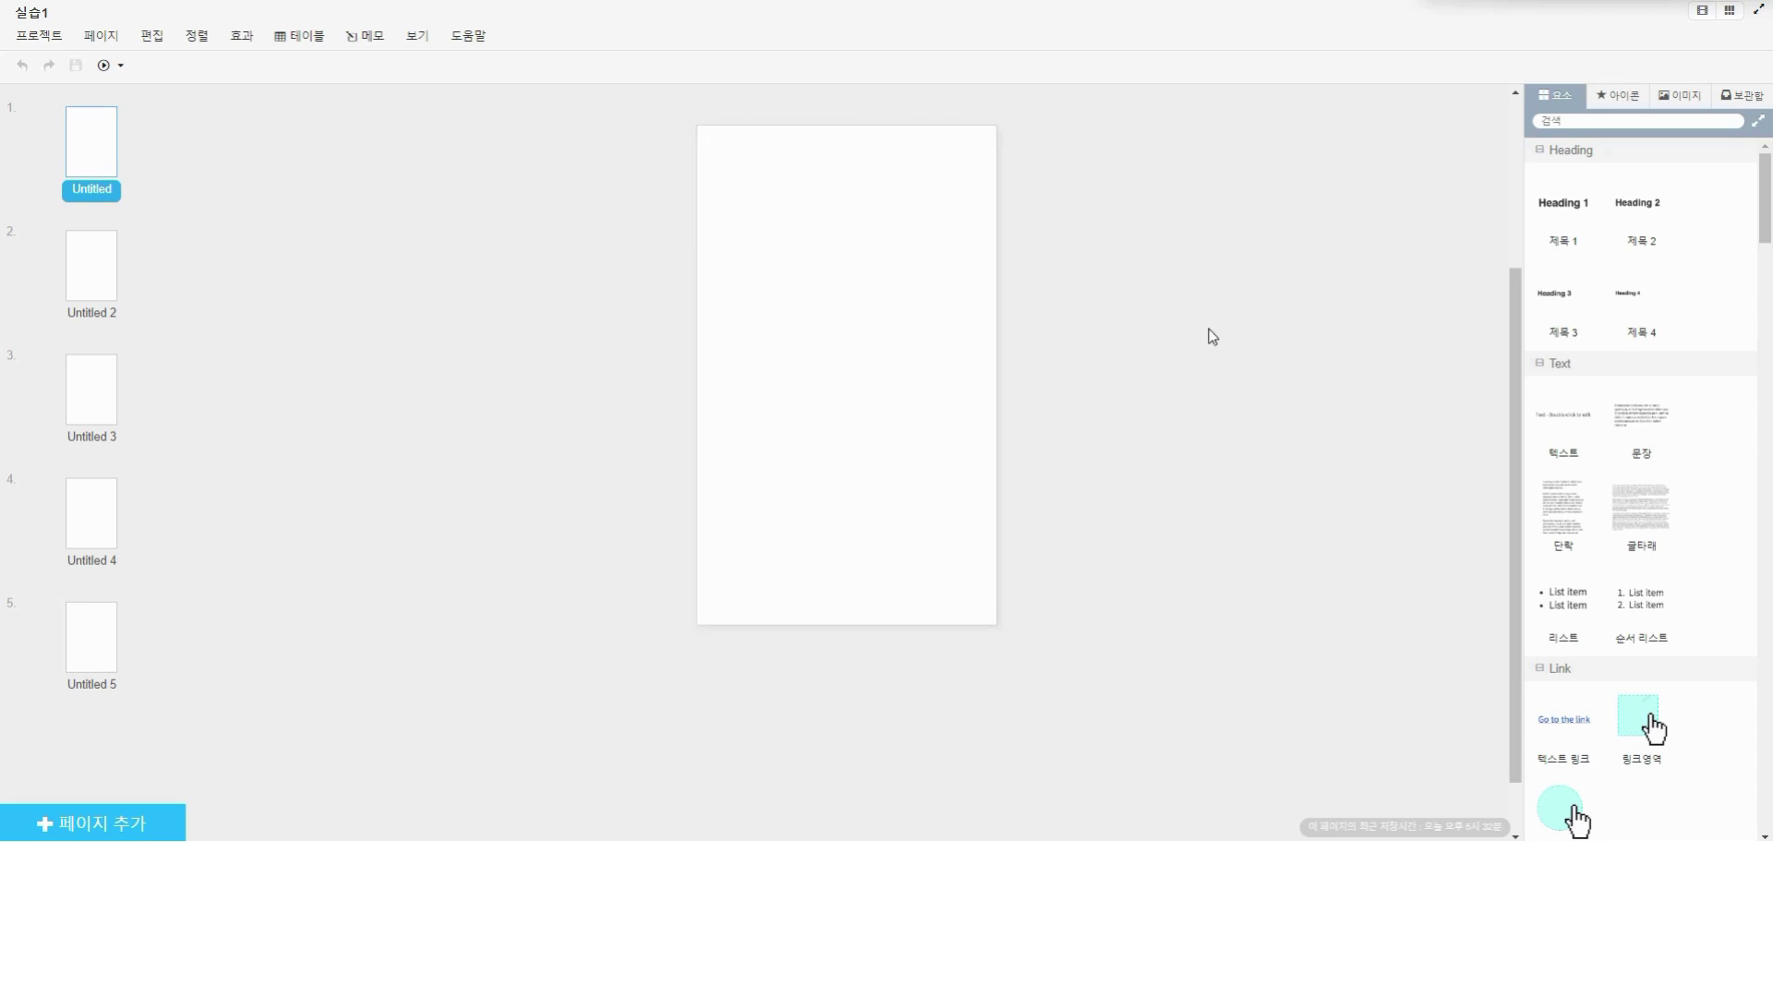
Step: Insert the wide uploaded baseball pitcher image on the first page, shrink it to about 336 px wide and move it onto the page
left_click(1685, 96)
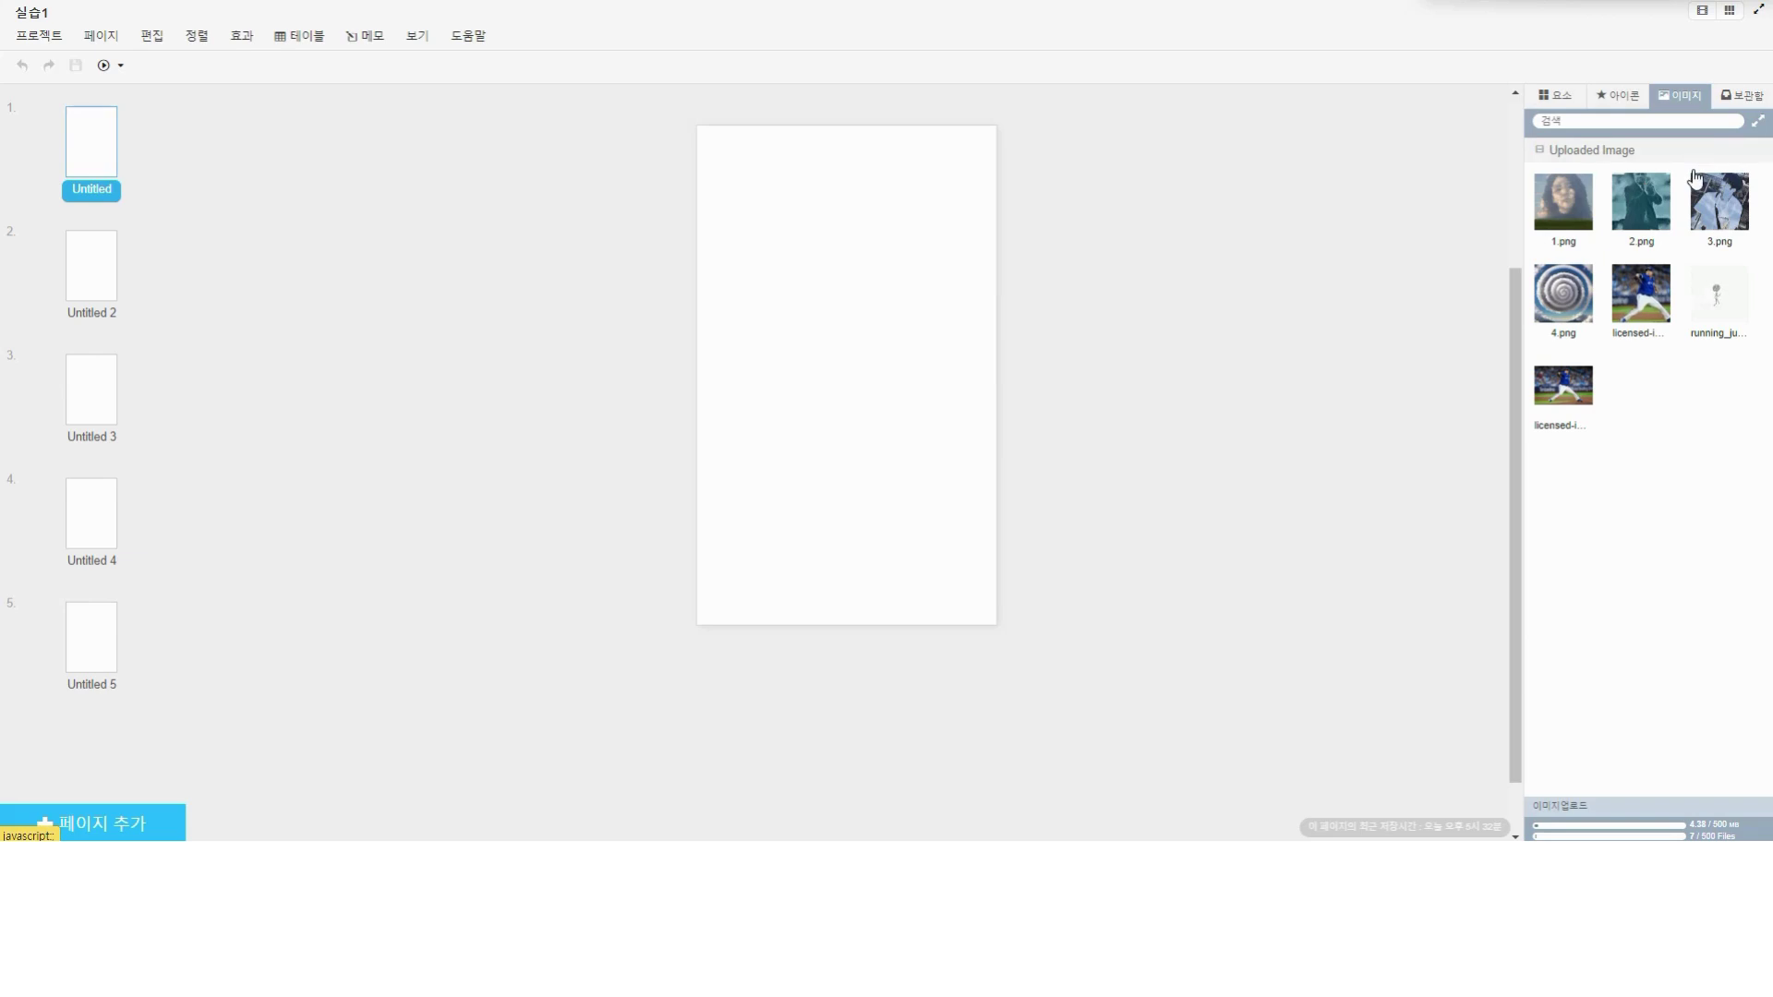
double_click(1564, 388)
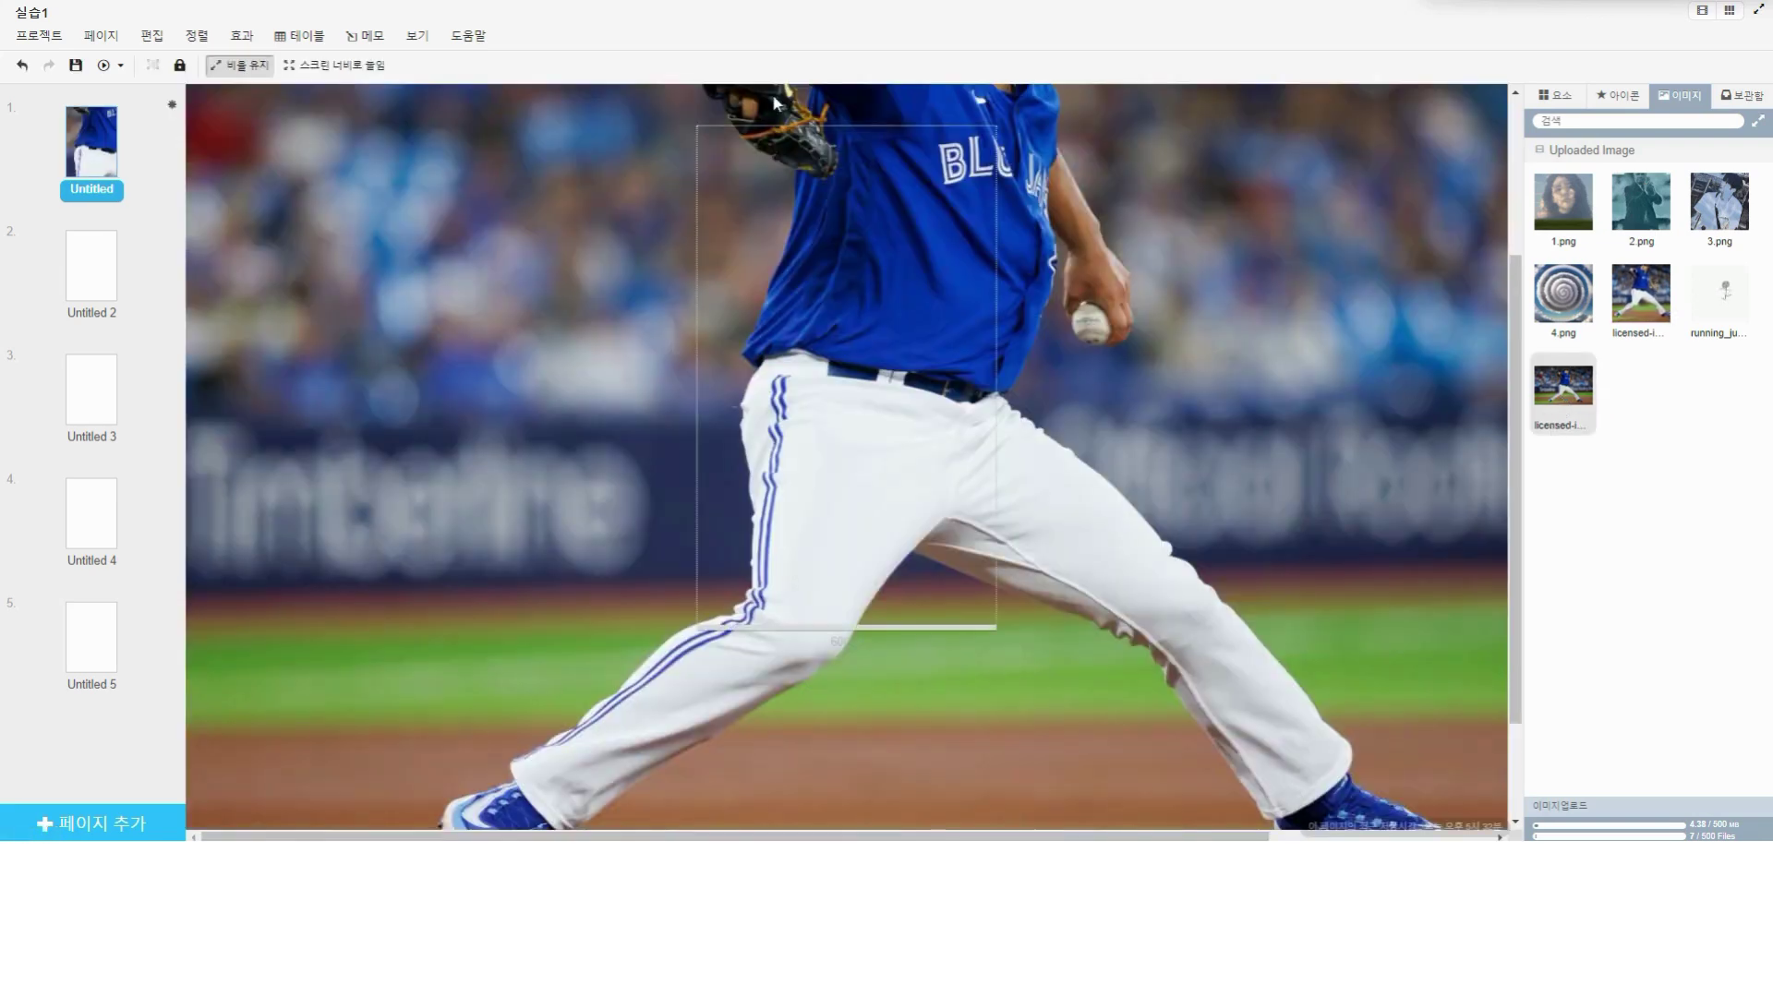
scroll(975, 347, "down", 4)
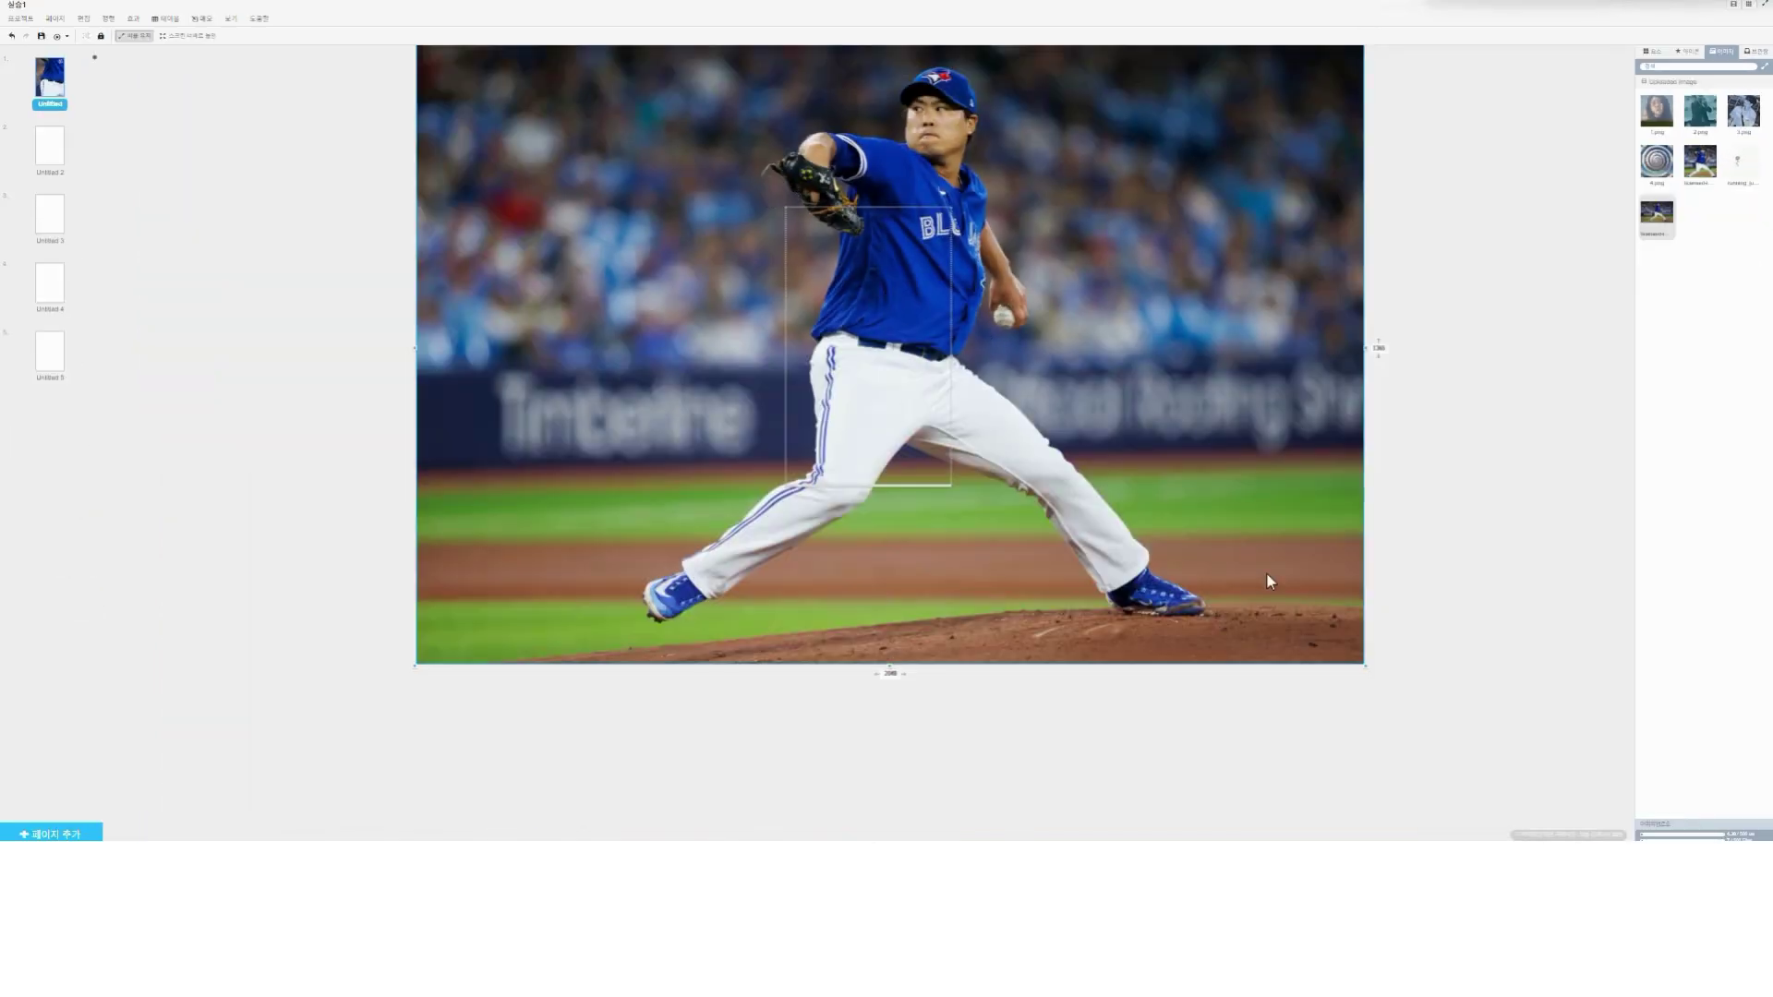
left_click_drag(1365, 665, 574, 283)
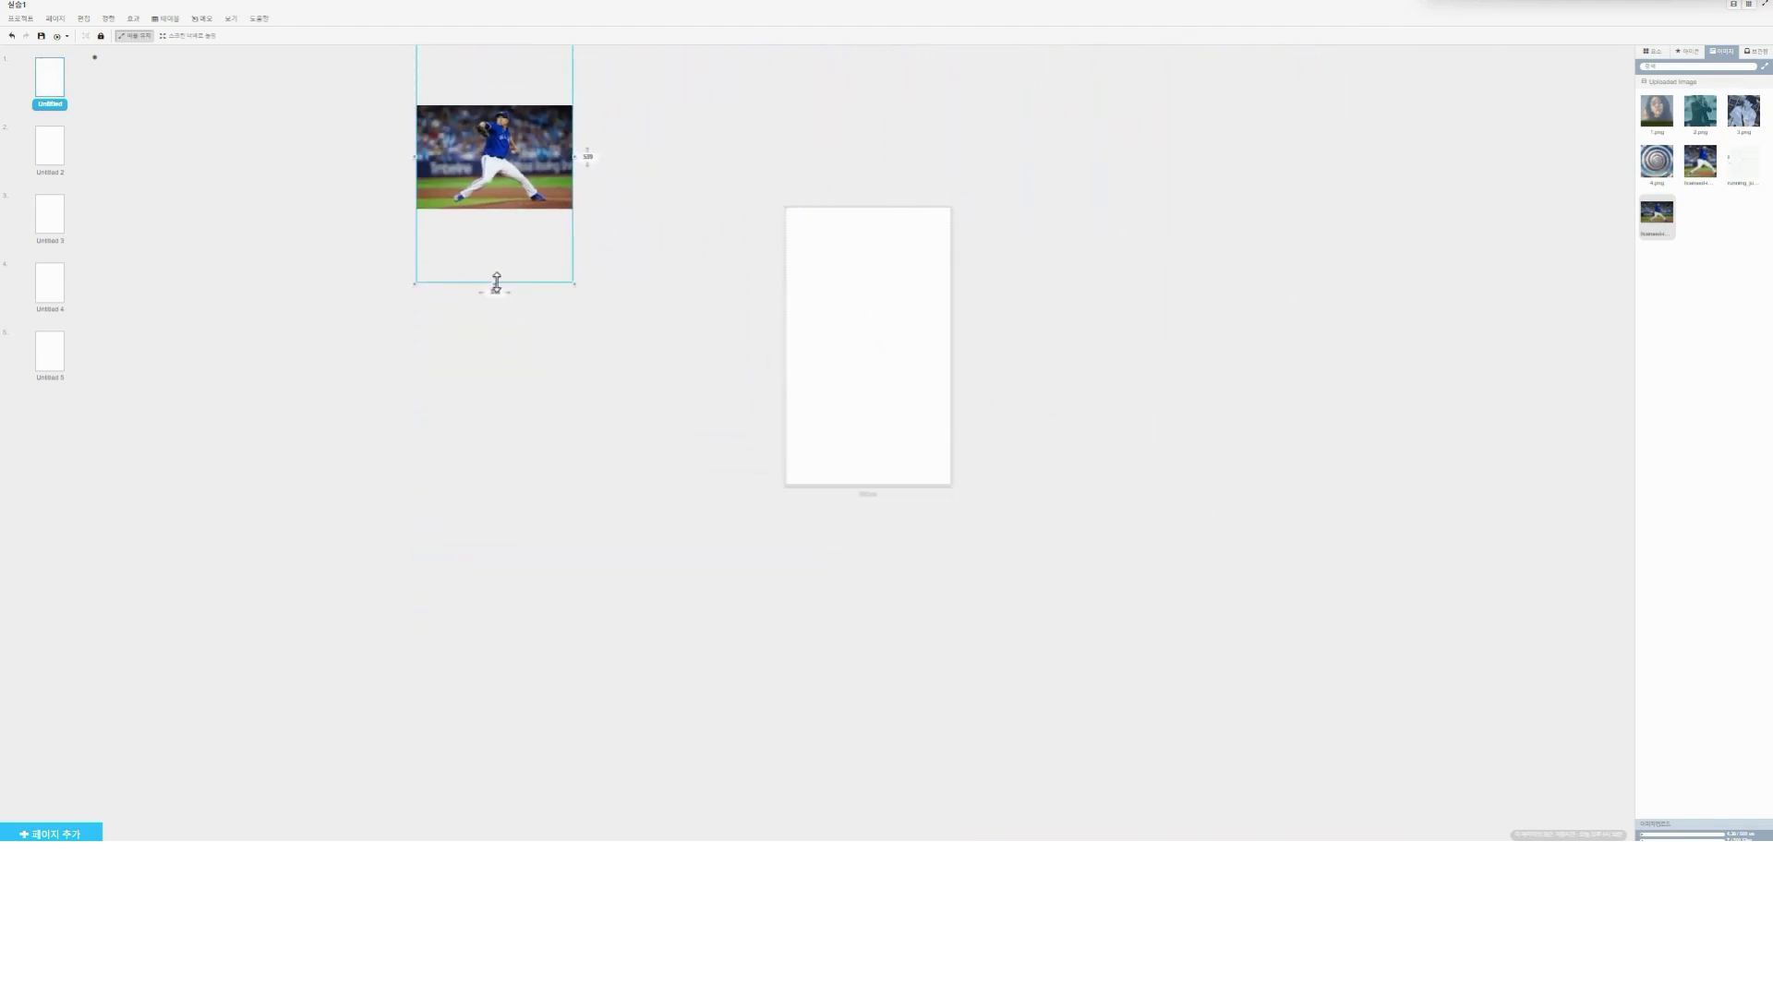
left_click_drag(484, 164, 858, 356)
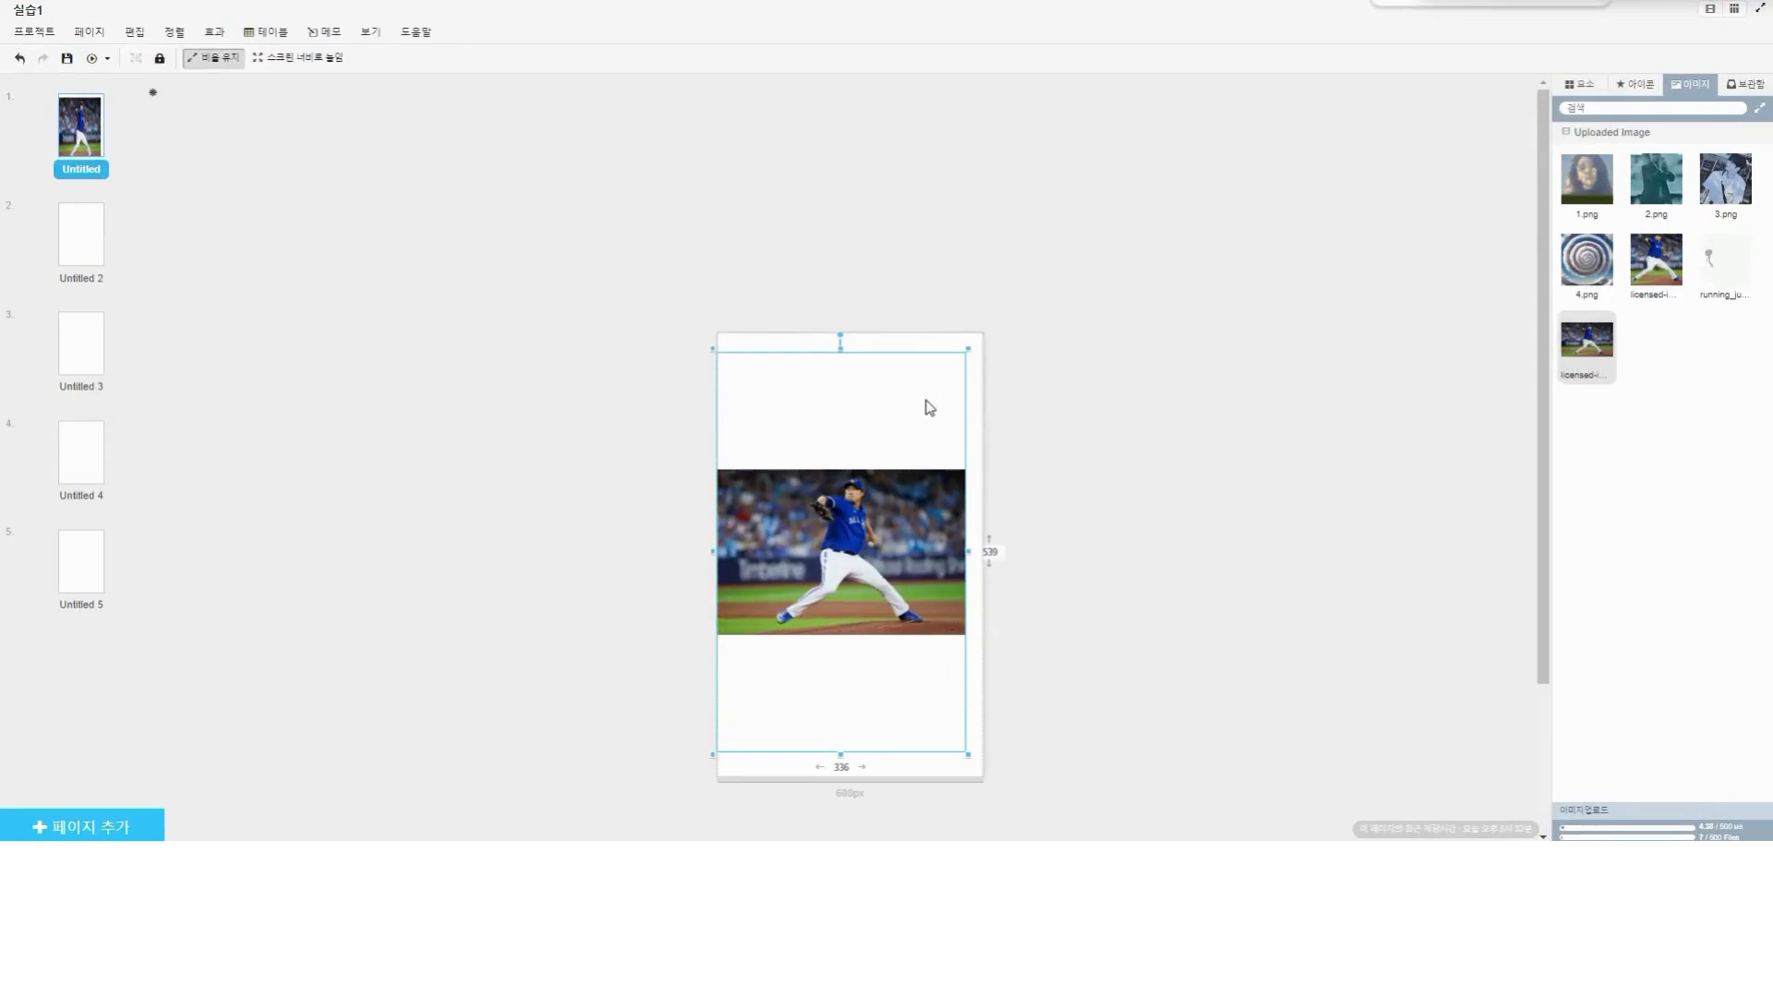
Step: Widen the pitcher image to about 358 px to fill the page width and shift it slightly upward
scroll(935, 425, "up", 2)
scroll(950, 468, "down", 2)
left_click_drag(996, 505, 1023, 506)
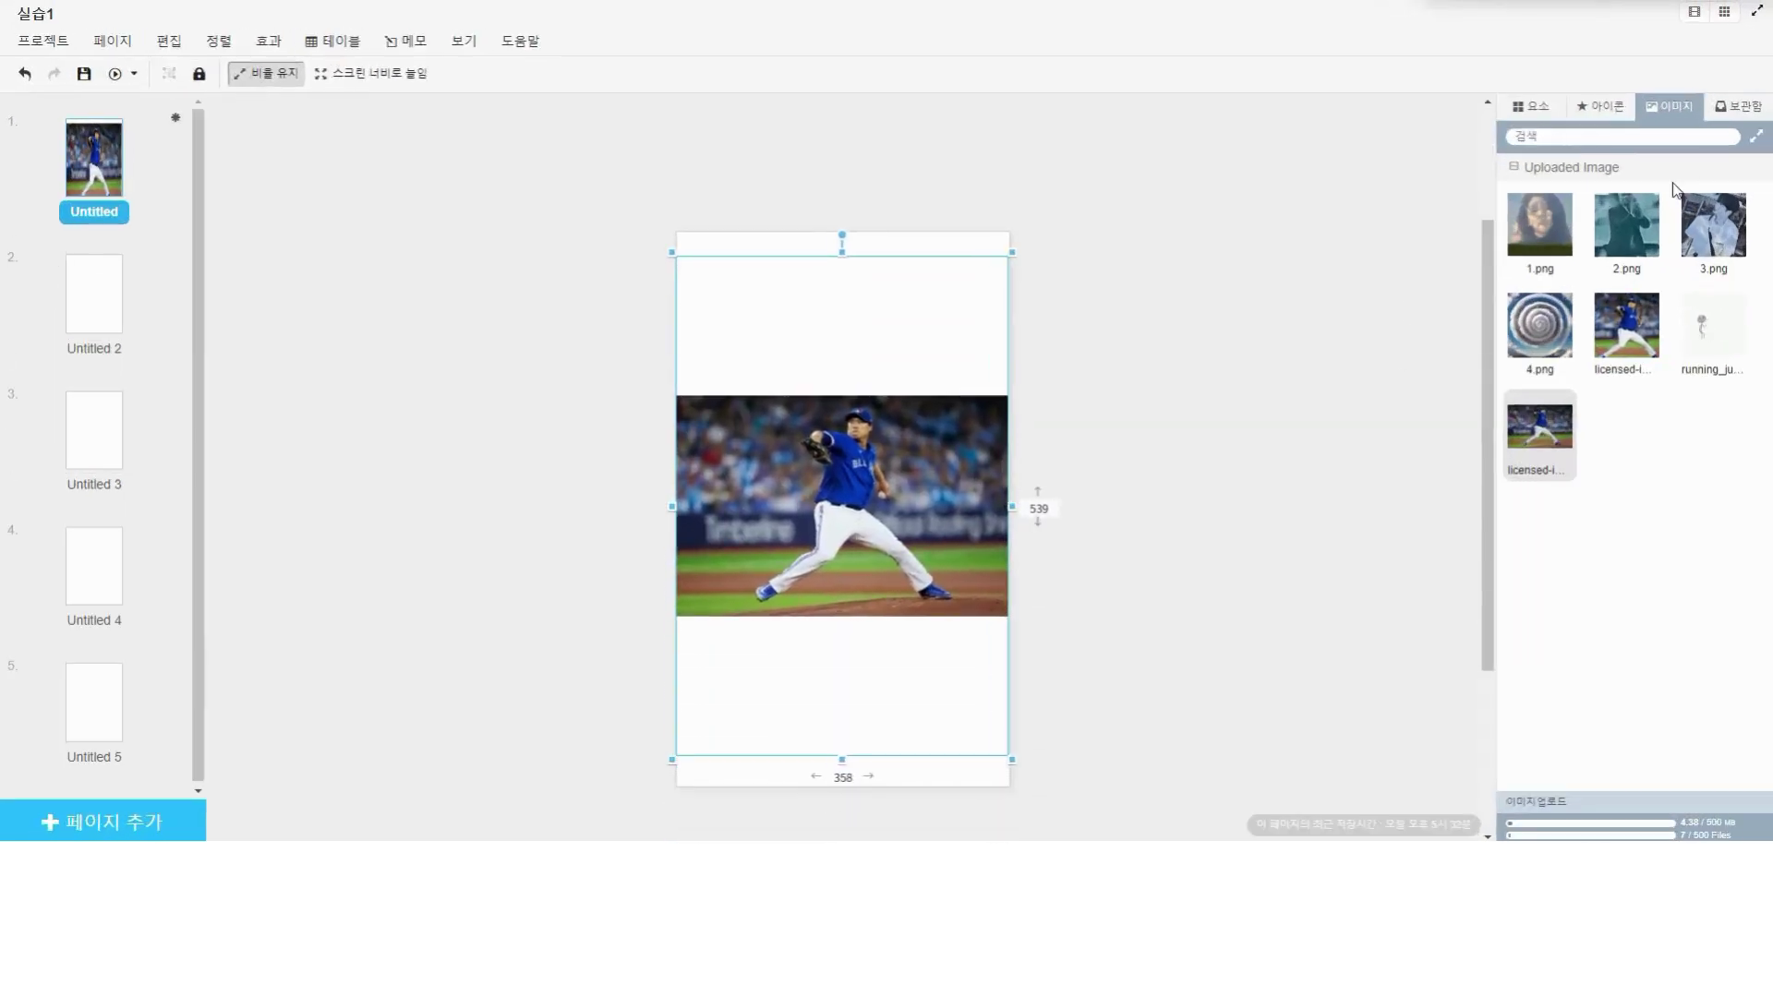
left_click_drag(907, 490, 907, 465)
left_click(1311, 358)
Step: Add the Android-style status bar (상태바) and align it with the top edge of the page
left_click(1531, 107)
scroll(1679, 425, "down", 1)
scroll(1679, 424, "down", 20)
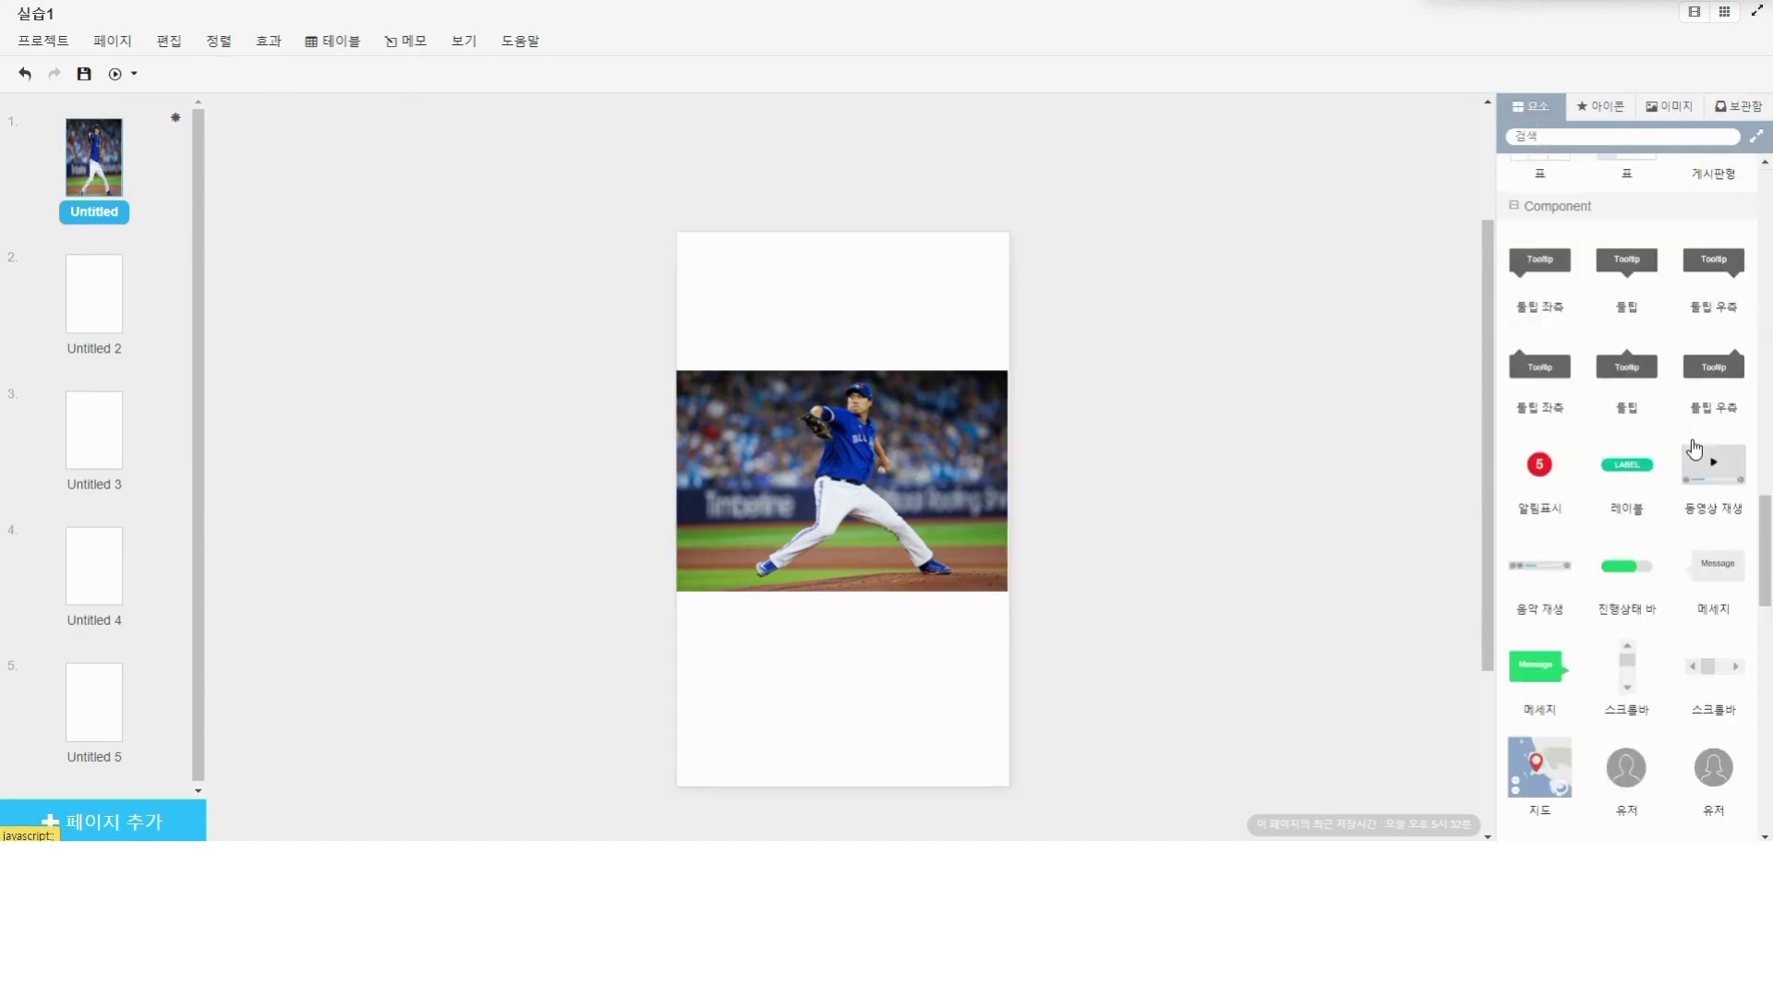
scroll(1698, 456, "down", 8)
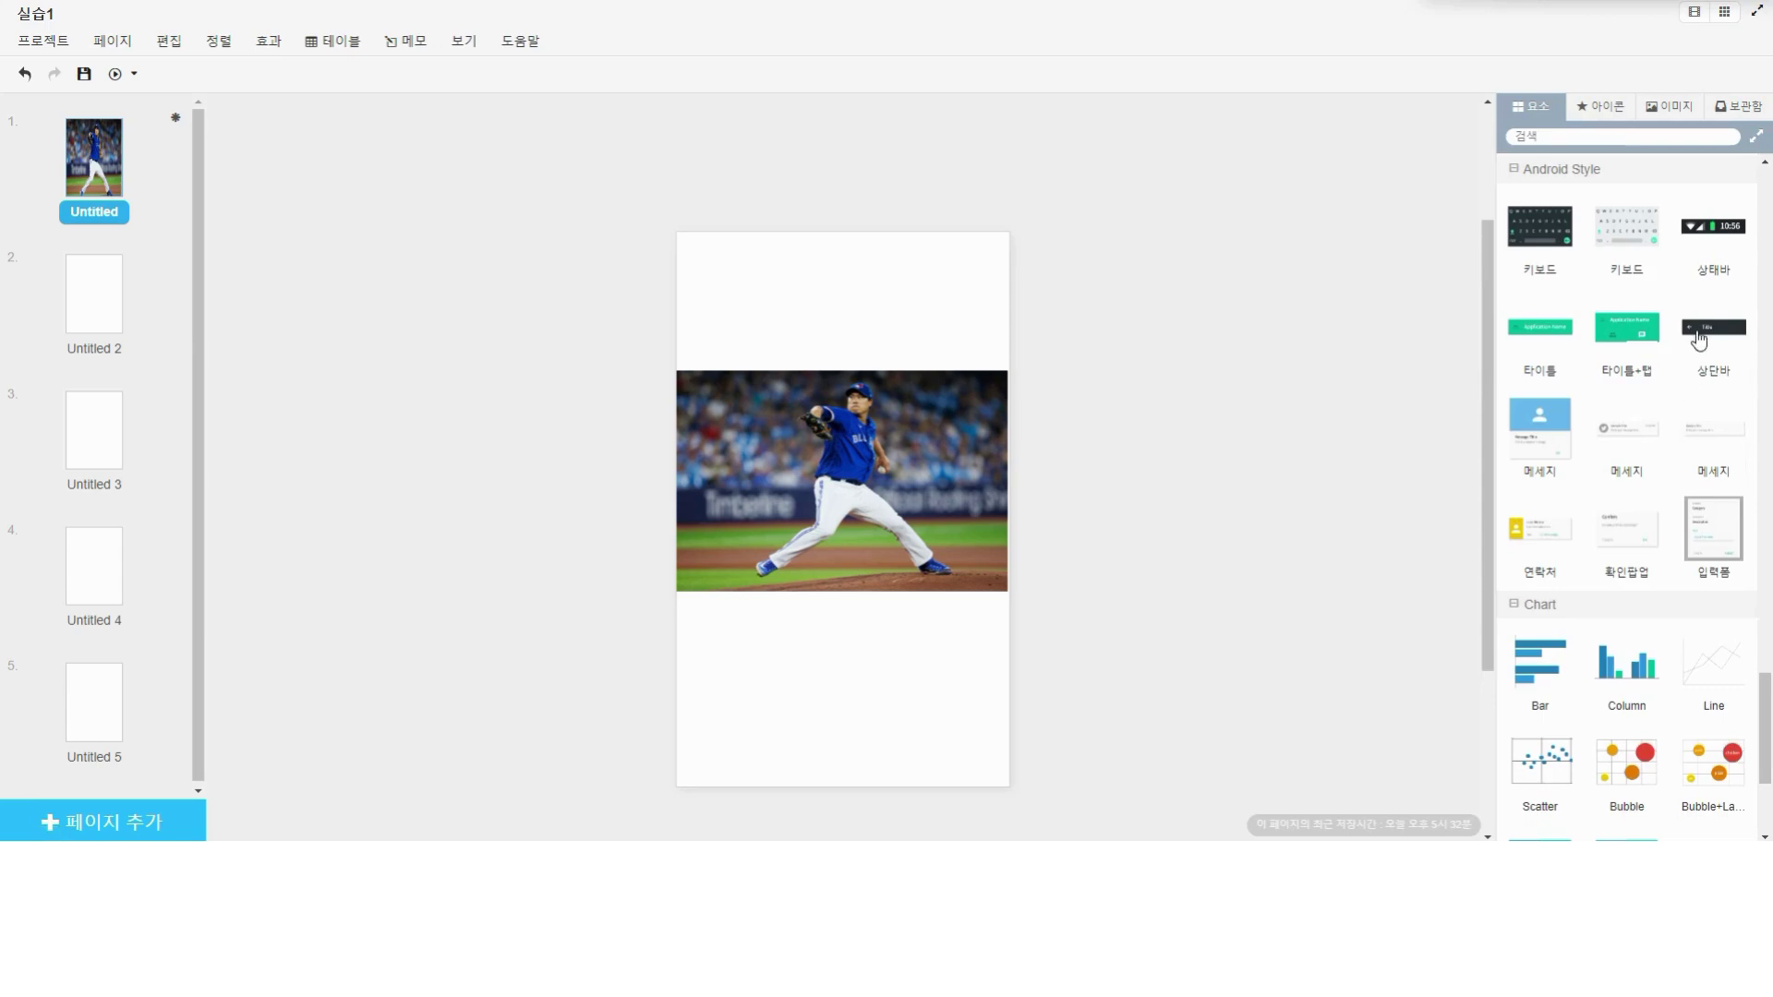
left_click(1700, 242)
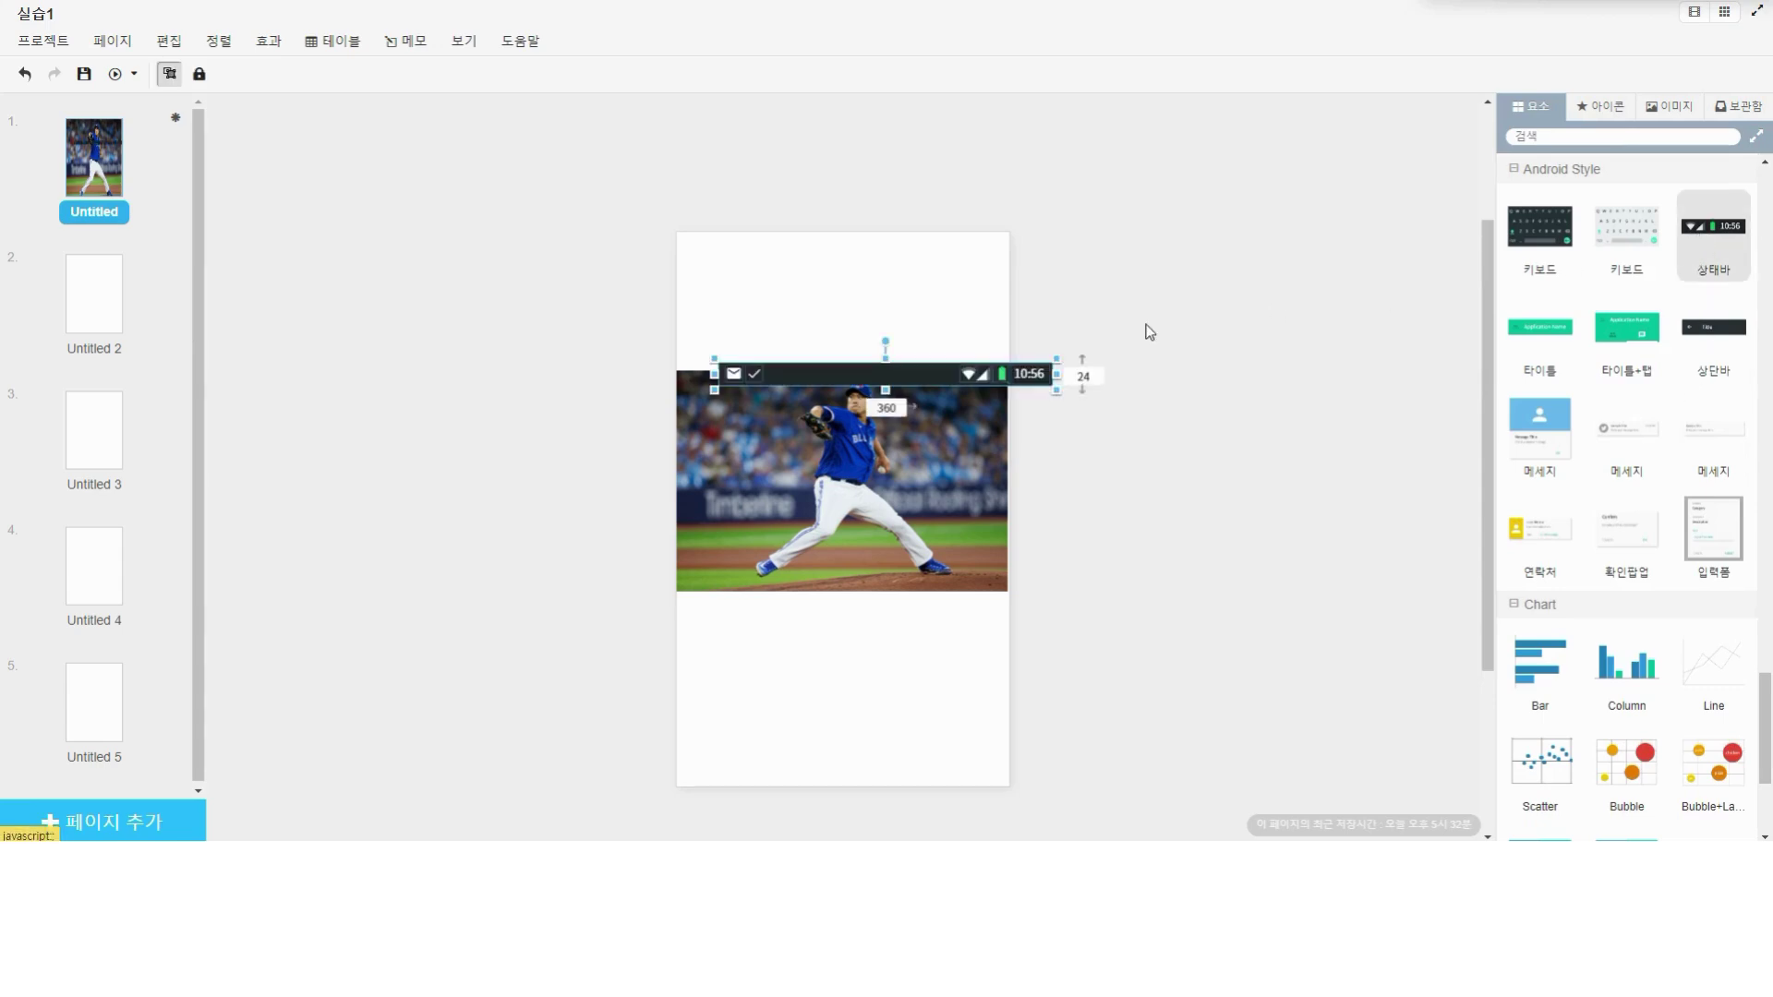
left_click_drag(960, 387, 907, 251)
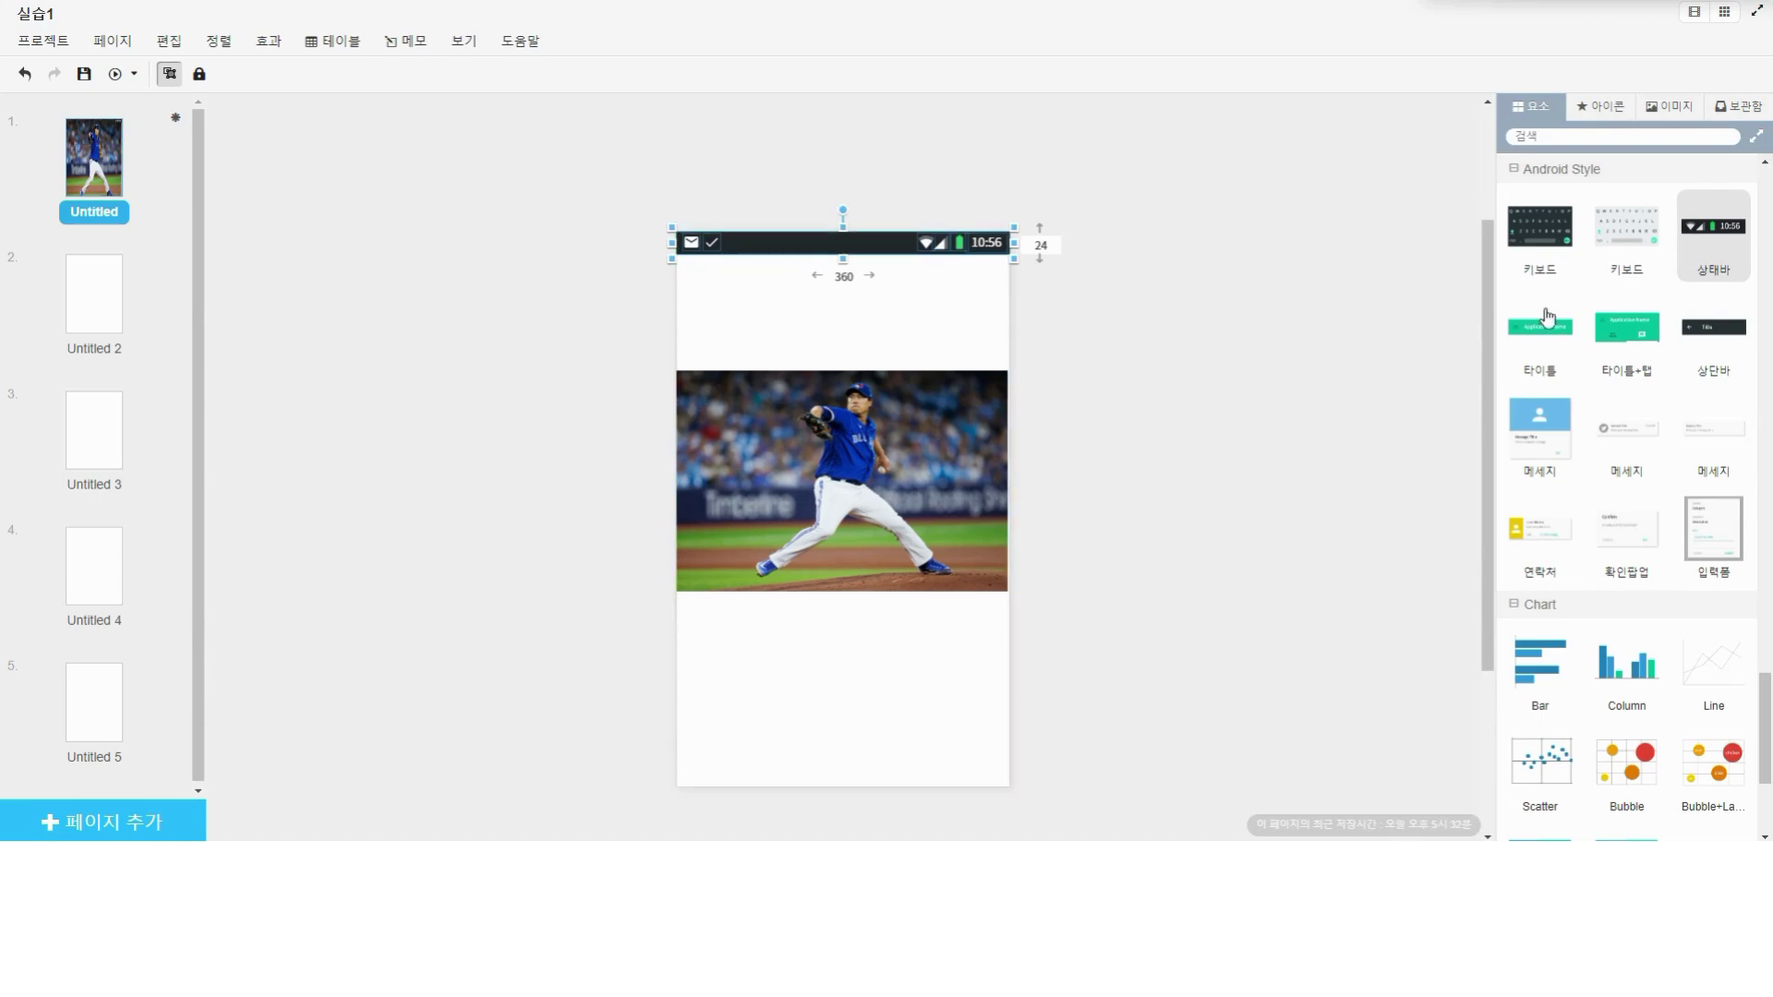
Step: Add the red notification badge (알림표시), reduce it to about 18 px wide and place it on the status bar
scroll(1634, 425, "down", 3)
scroll(1673, 466, "up", 3)
scroll(1662, 466, "up", 8)
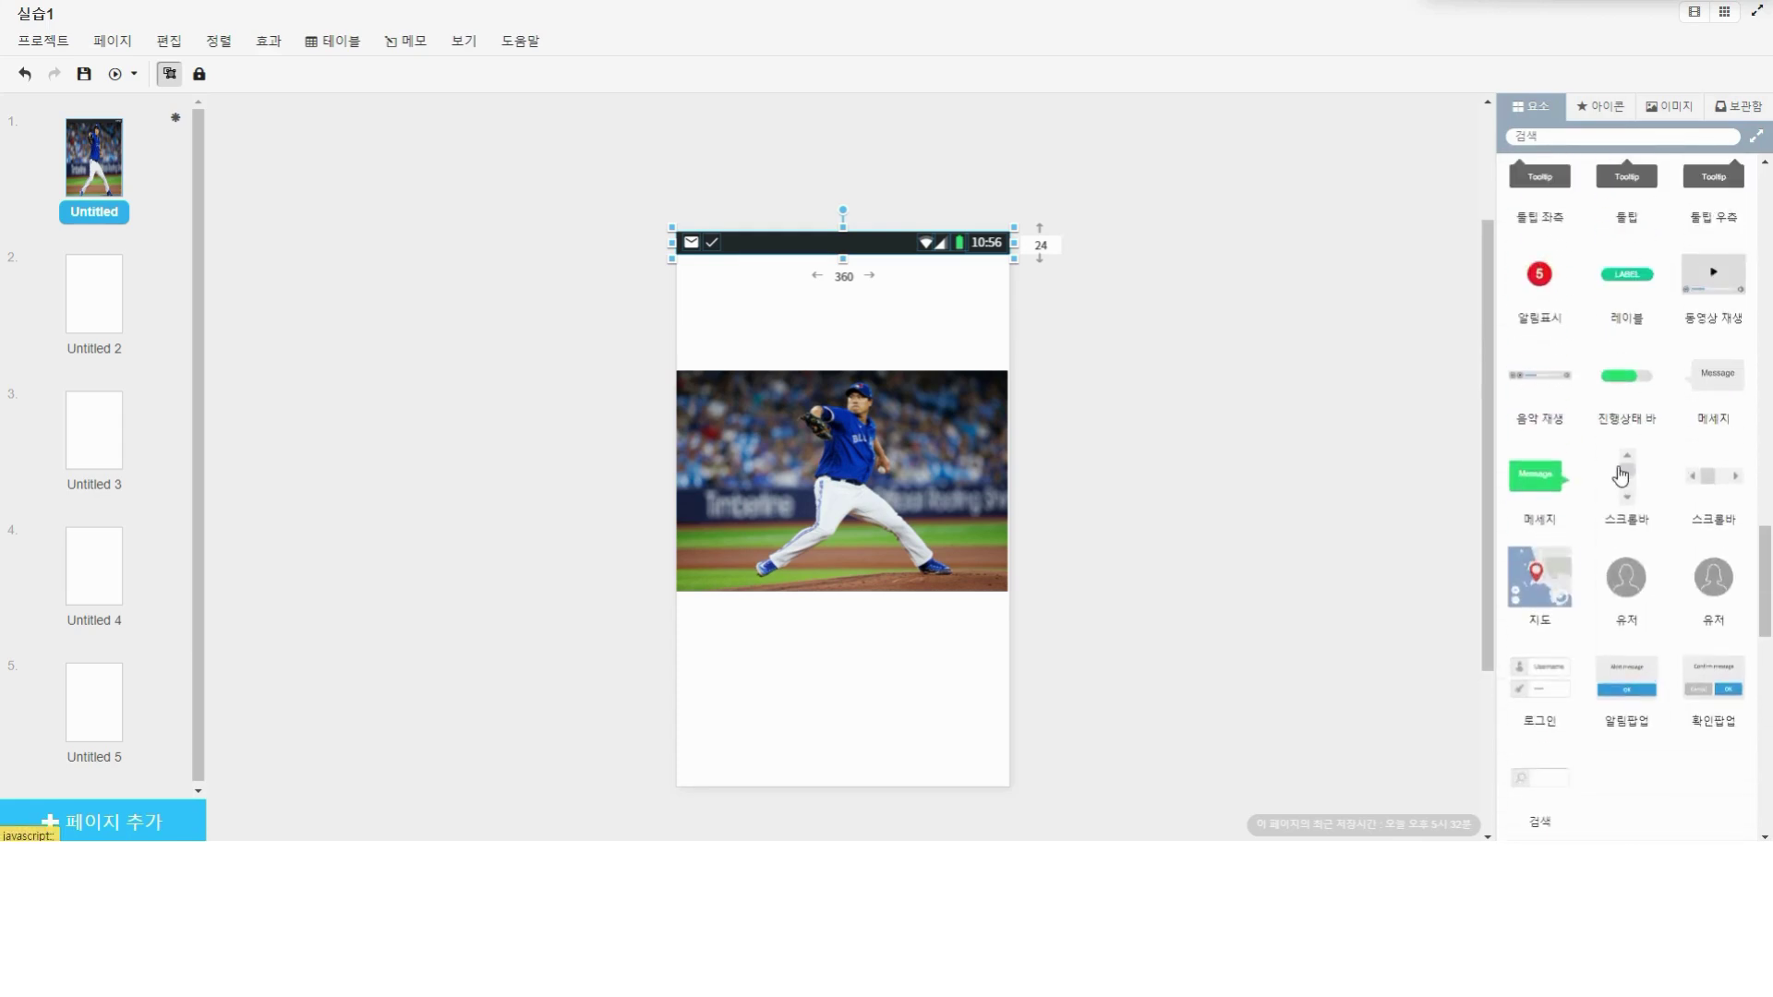
scroll(1614, 393, "up", 1)
left_click(1532, 369)
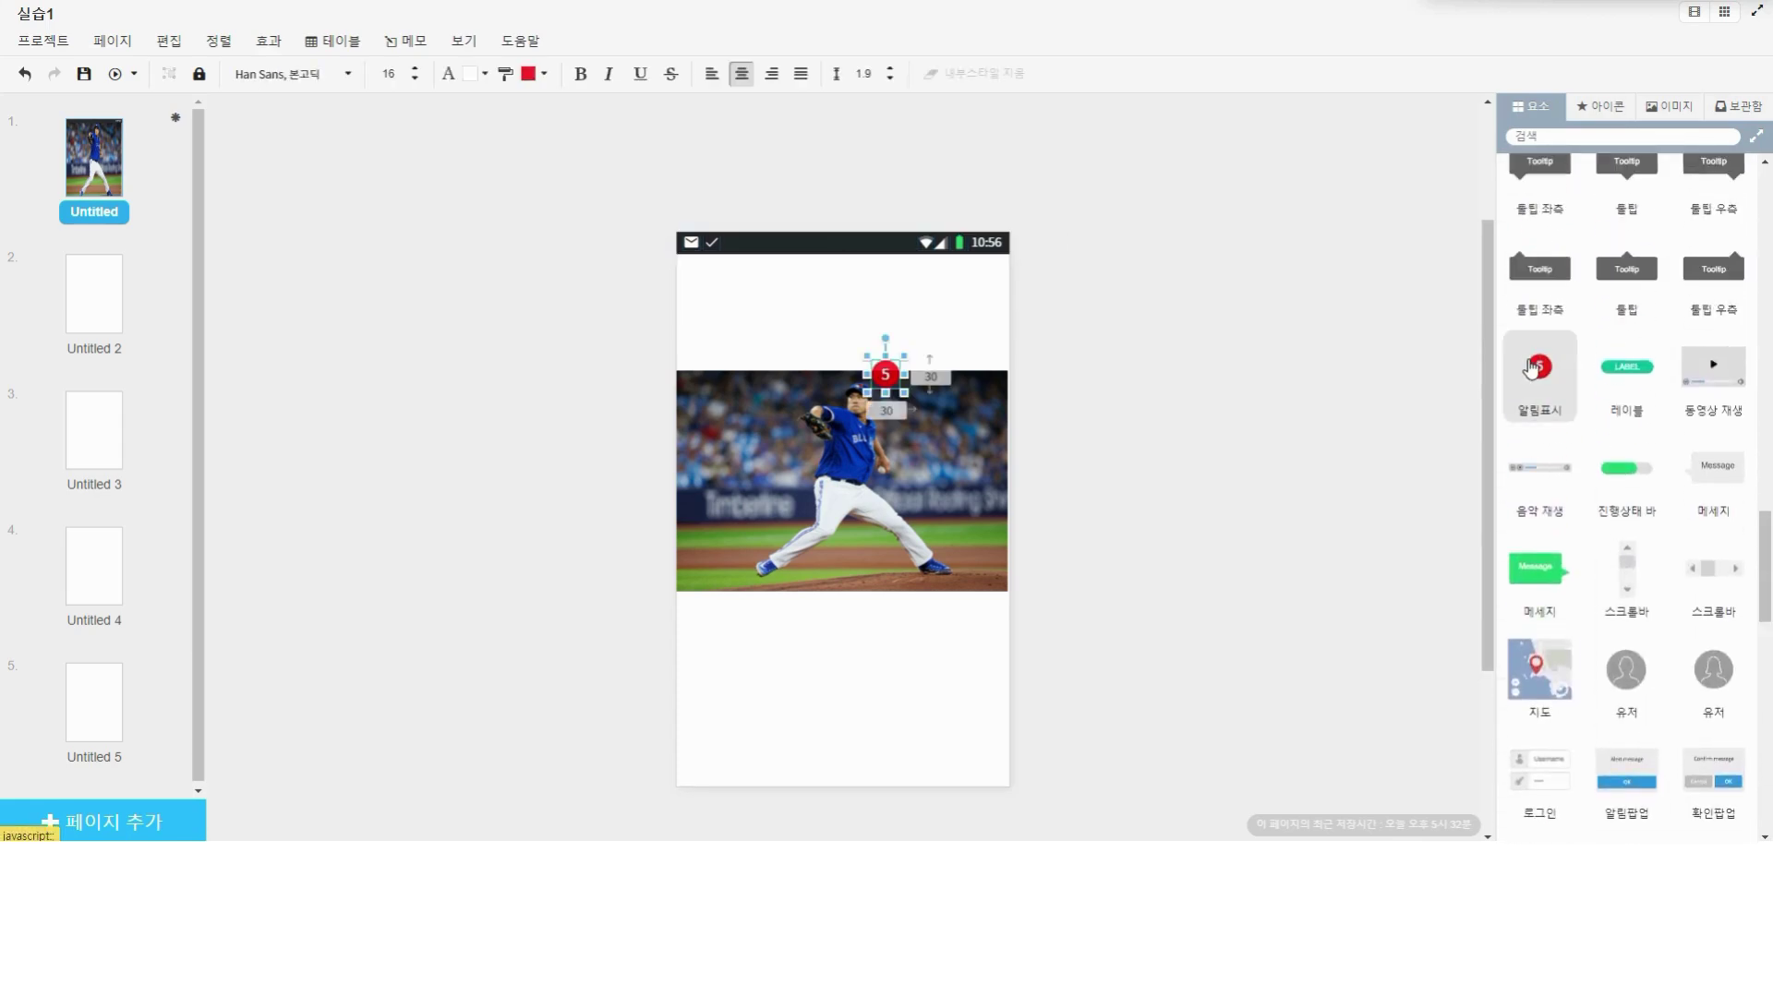
left_click_drag(895, 380, 895, 250)
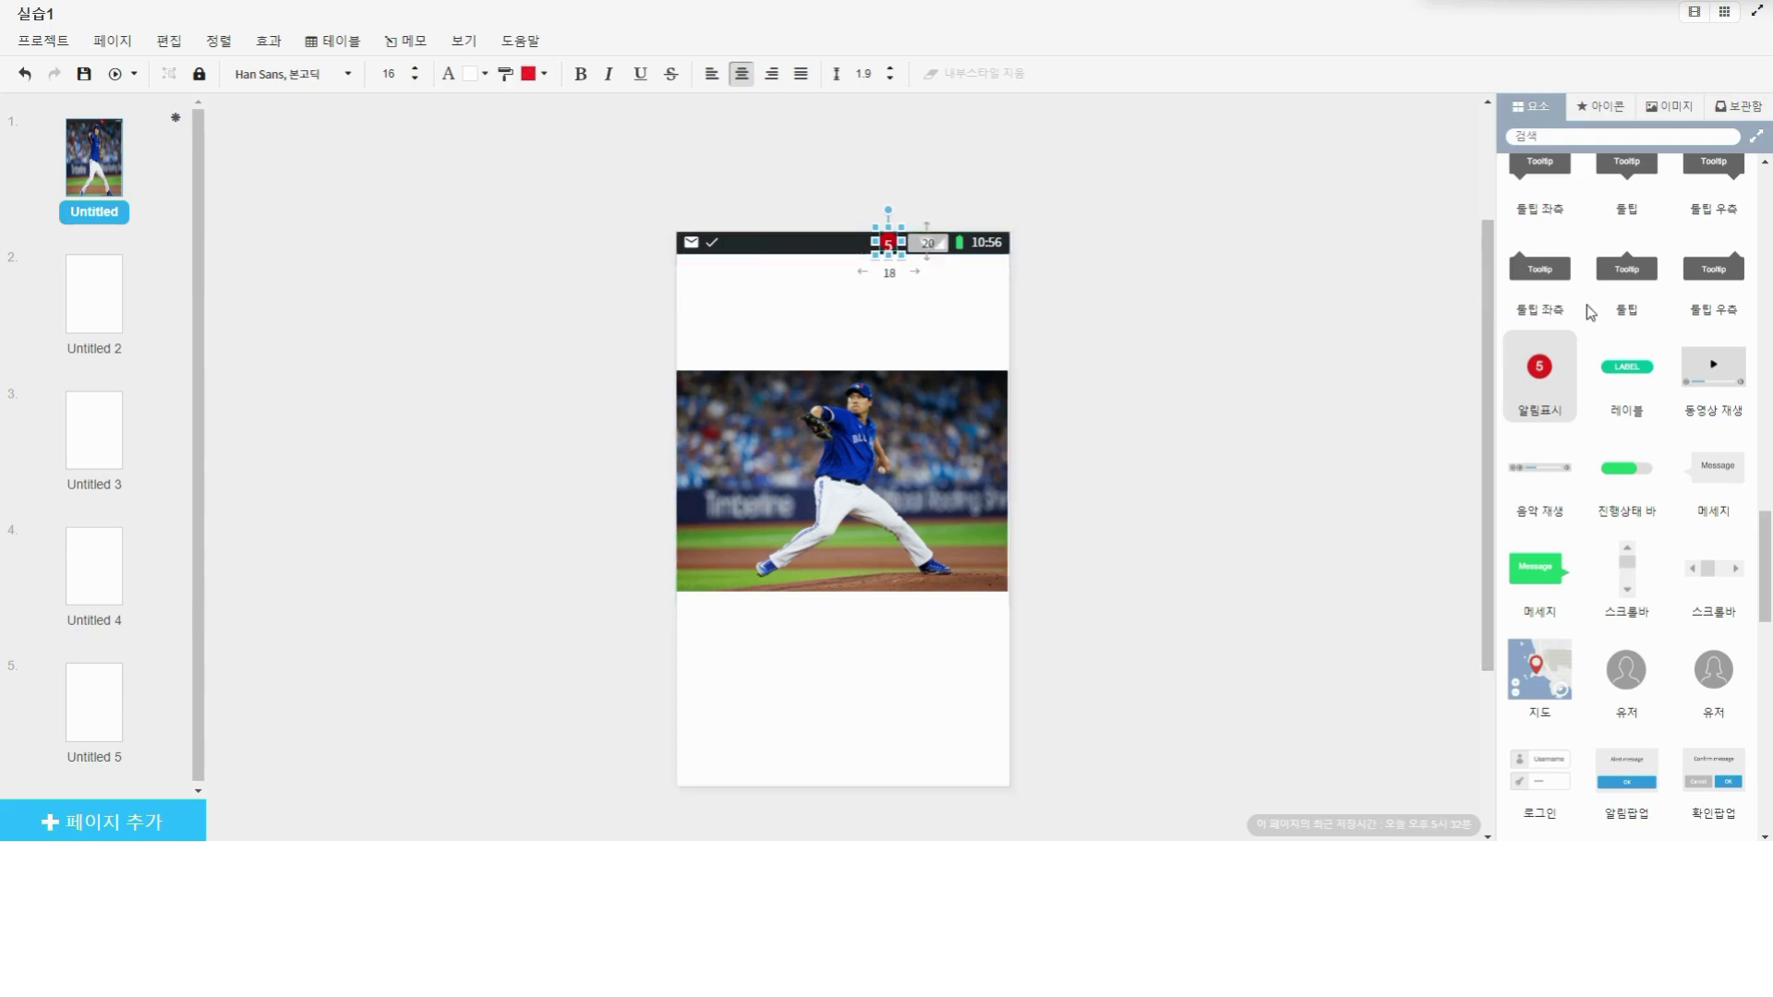
Step: Examine the arrow and social icons and the basic elements available for the page
scroll(1532, 313, "up", 3)
left_click(1604, 109)
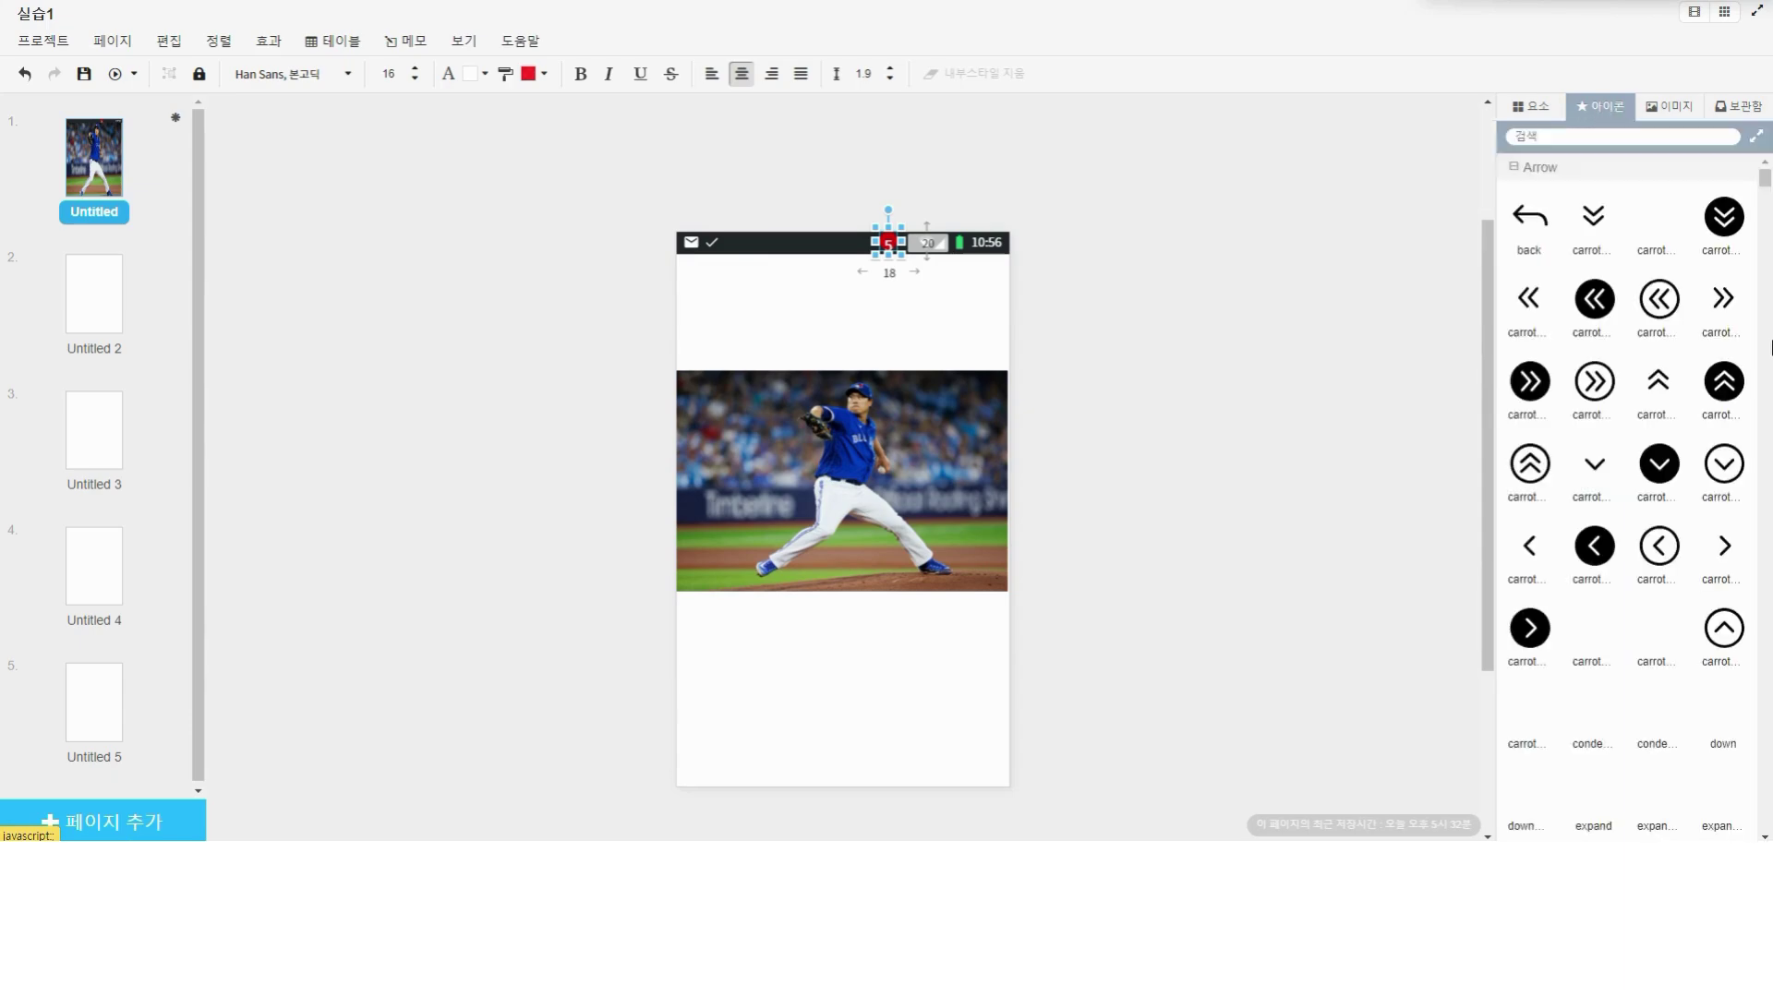
scroll(1718, 533, "down", 6)
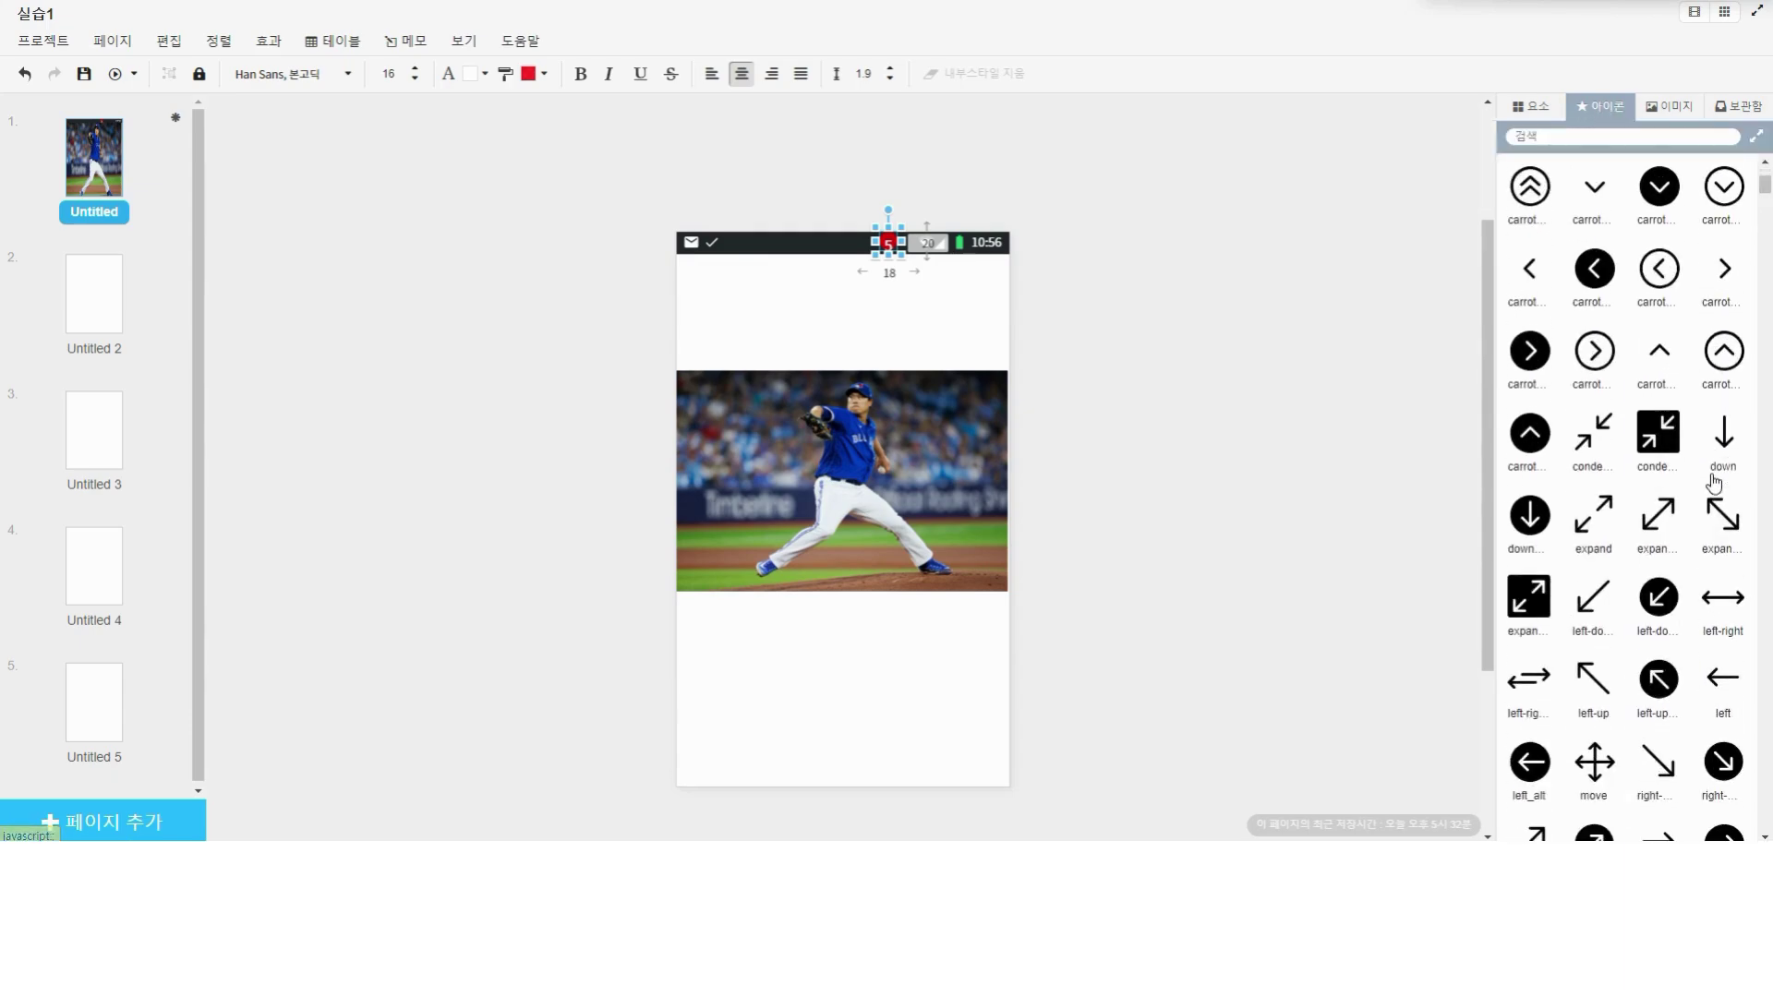
scroll(1666, 450, "down", 12)
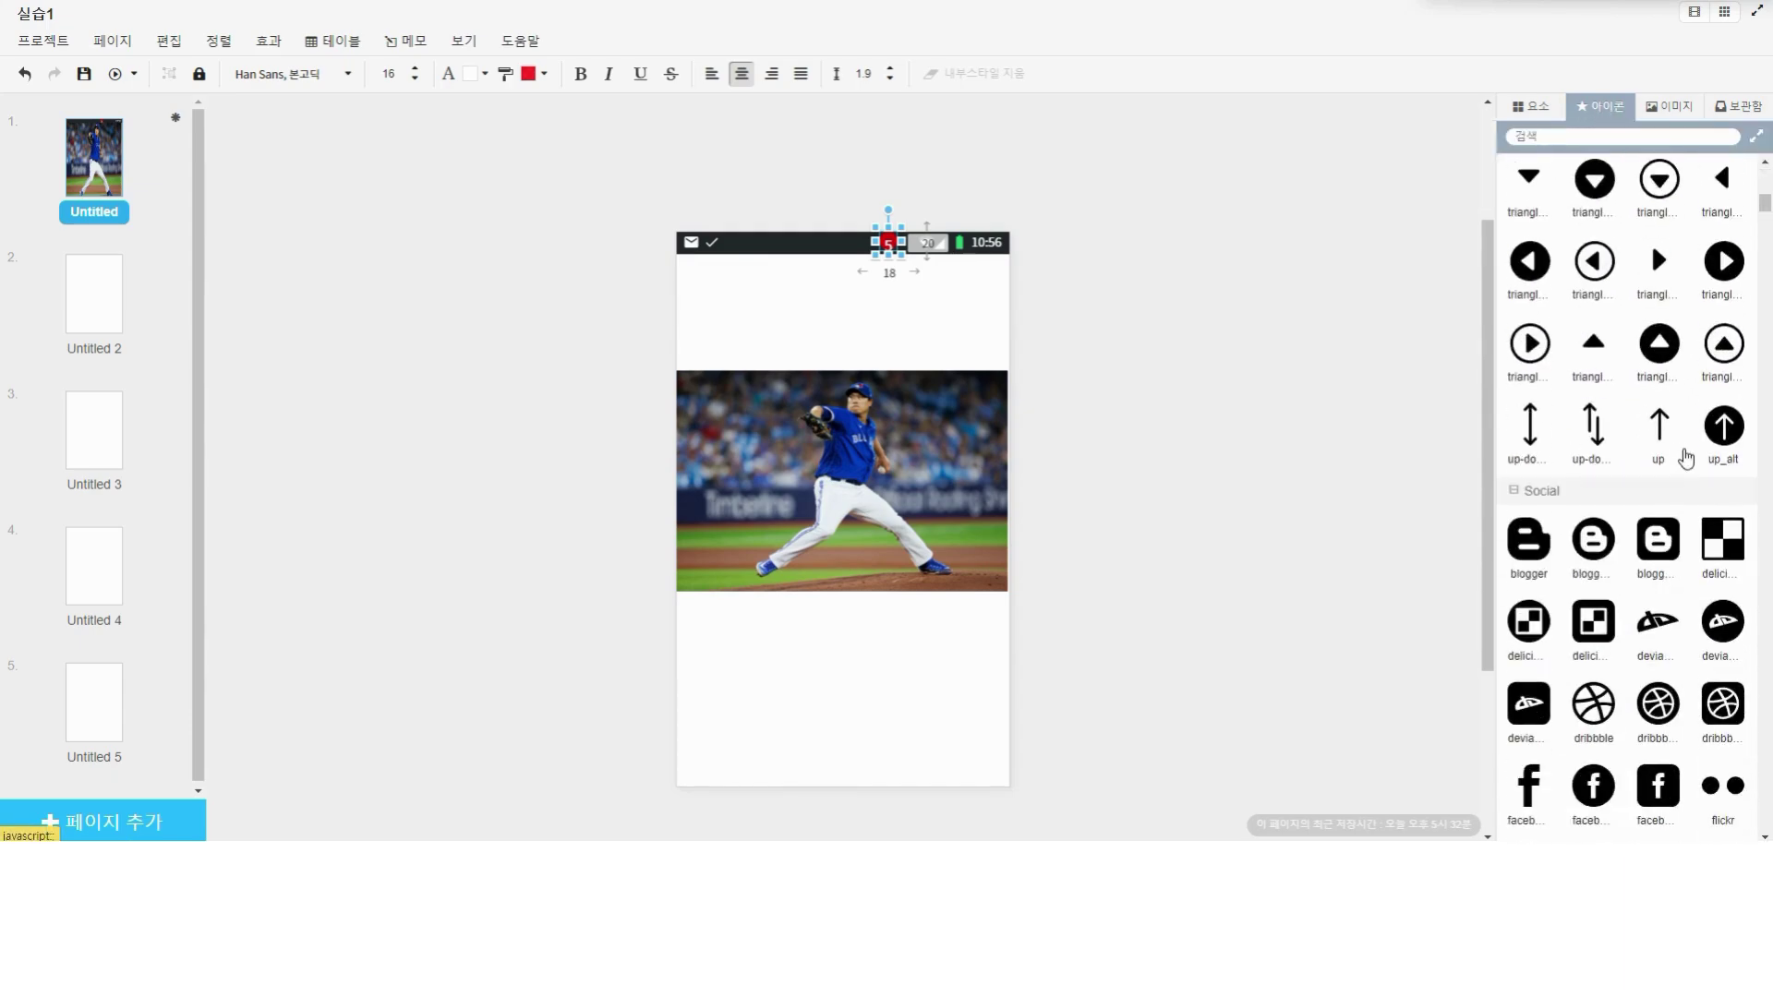
scroll(1673, 434, "up", 12)
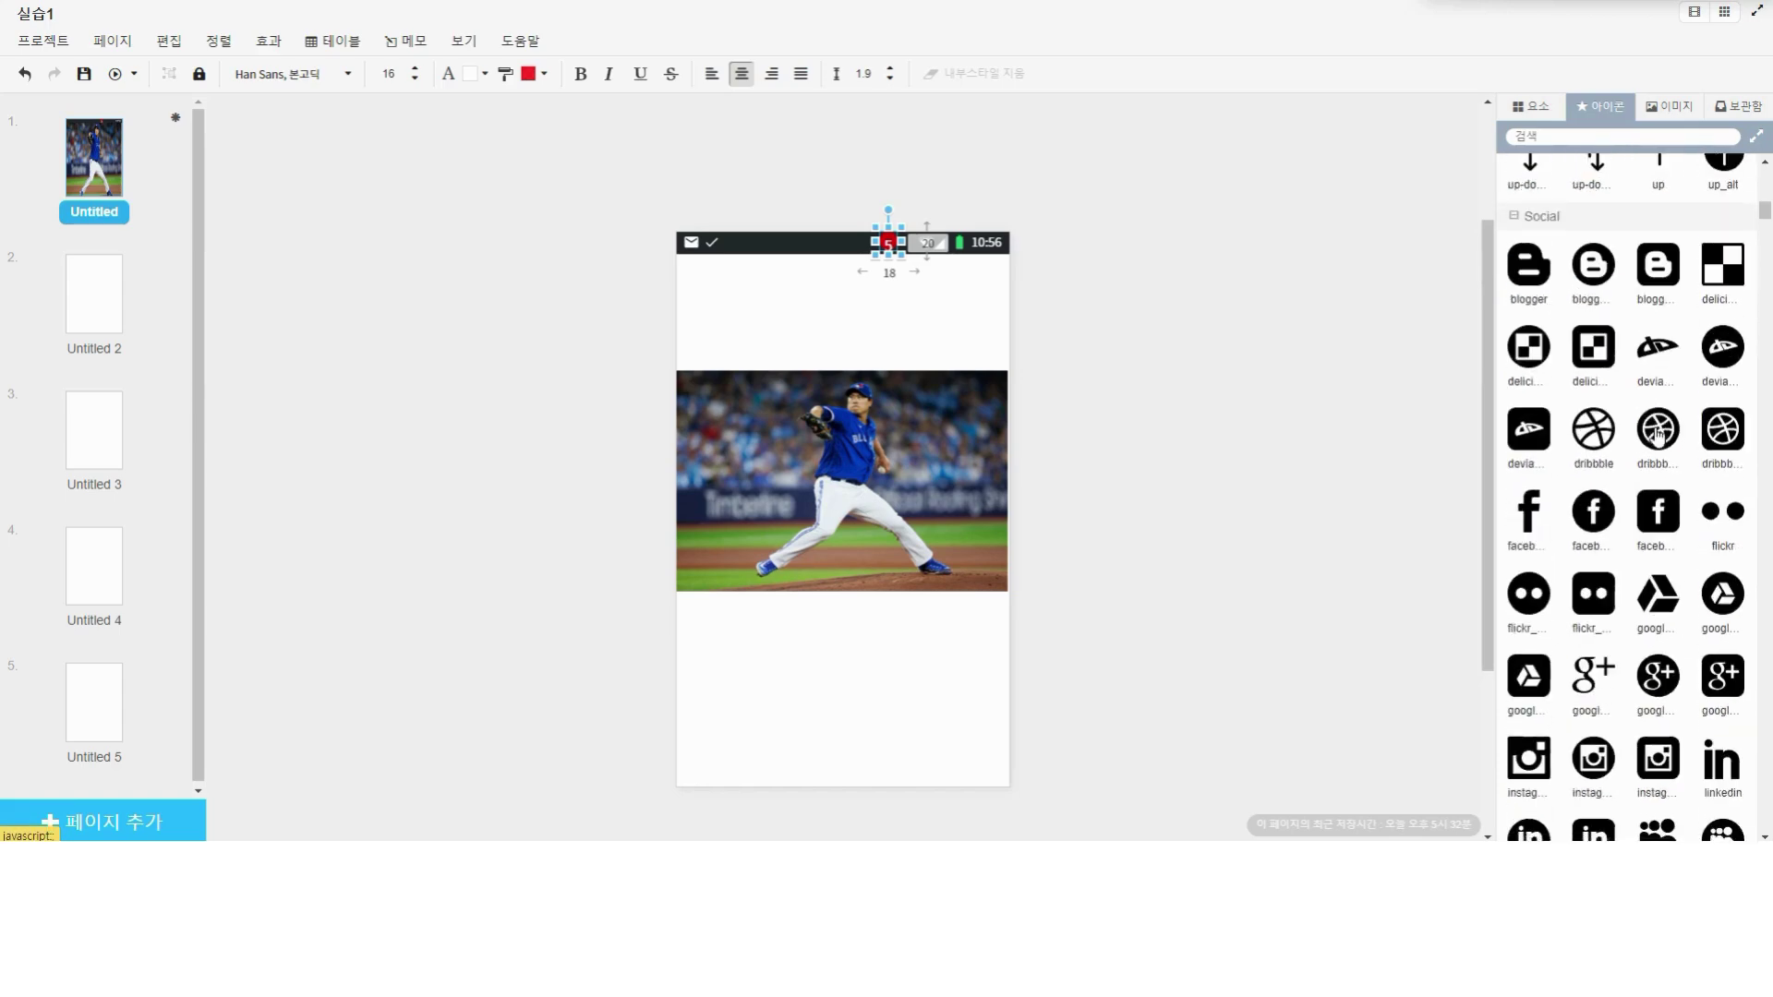
left_click(1533, 118)
scroll(1575, 293, "down", 5)
scroll(1627, 319, "up", 5)
scroll(1602, 317, "down", 3)
scroll(1601, 316, "up", 10)
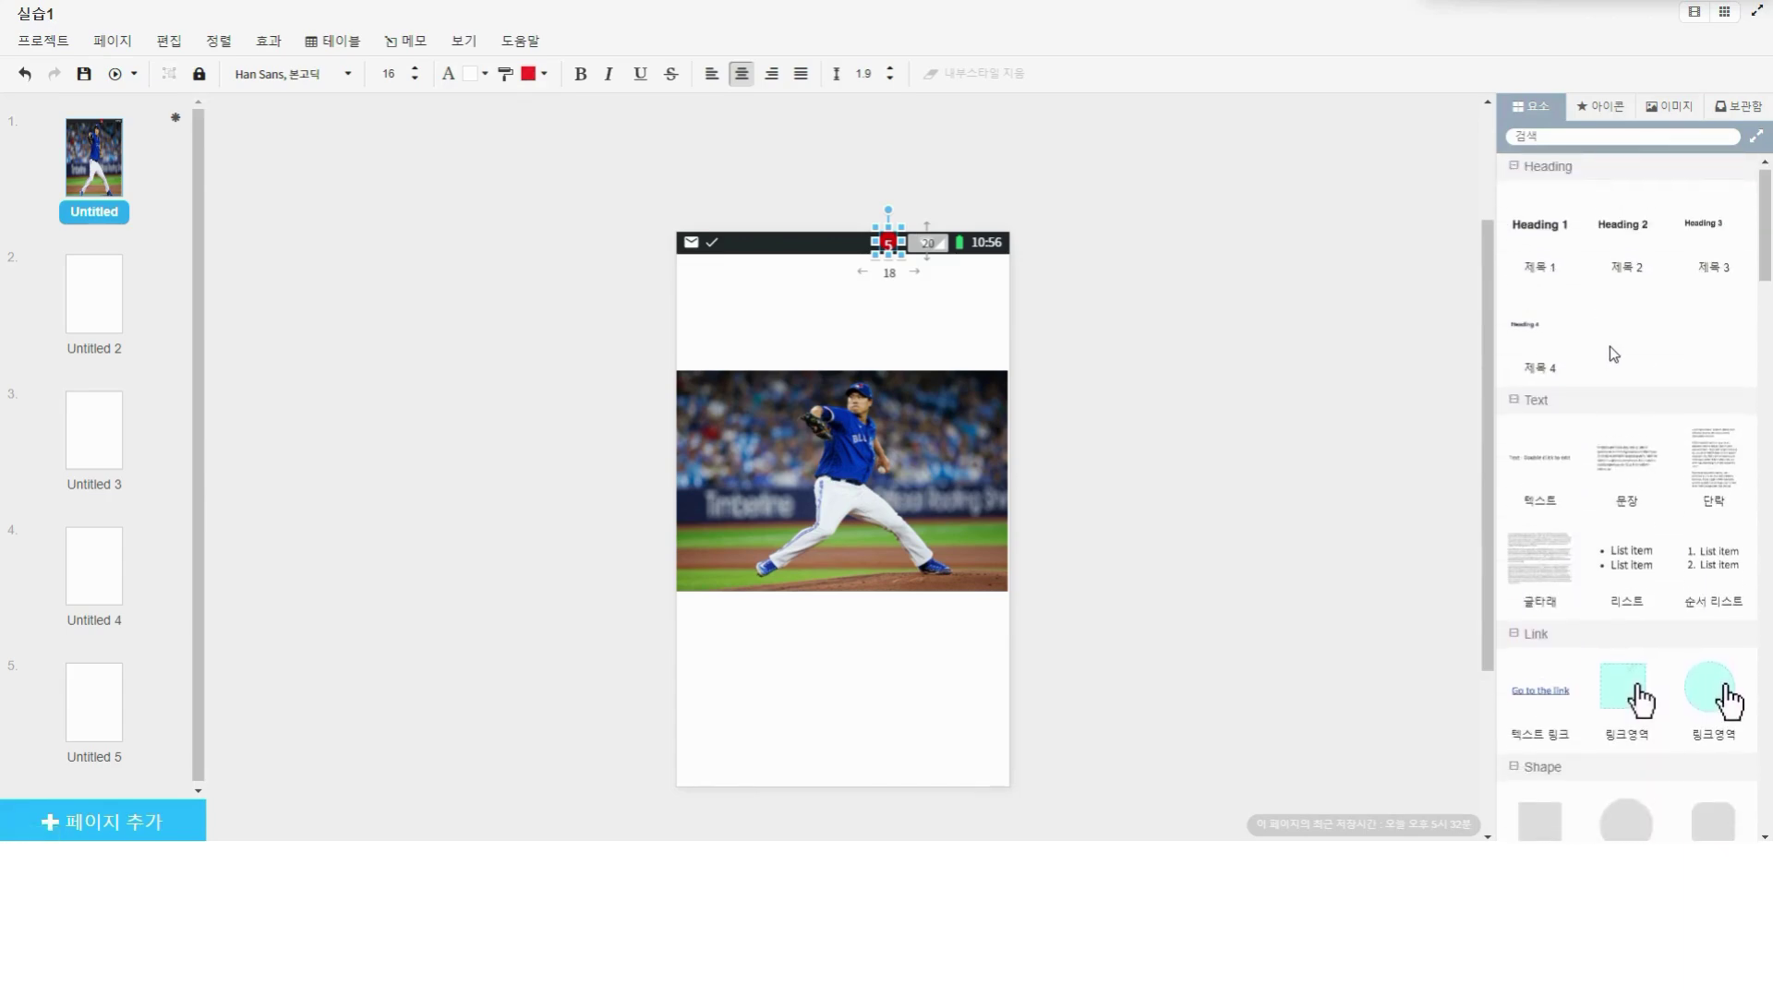
Step: Add a standard blue button and place it below the pitcher image near the page's right edge
scroll(1588, 333, "down", 8)
left_click(1553, 421)
left_click_drag(900, 376, 961, 625)
Step: Label the blue button 애니메이티드 드로잉 on two lines
double_click(961, 625)
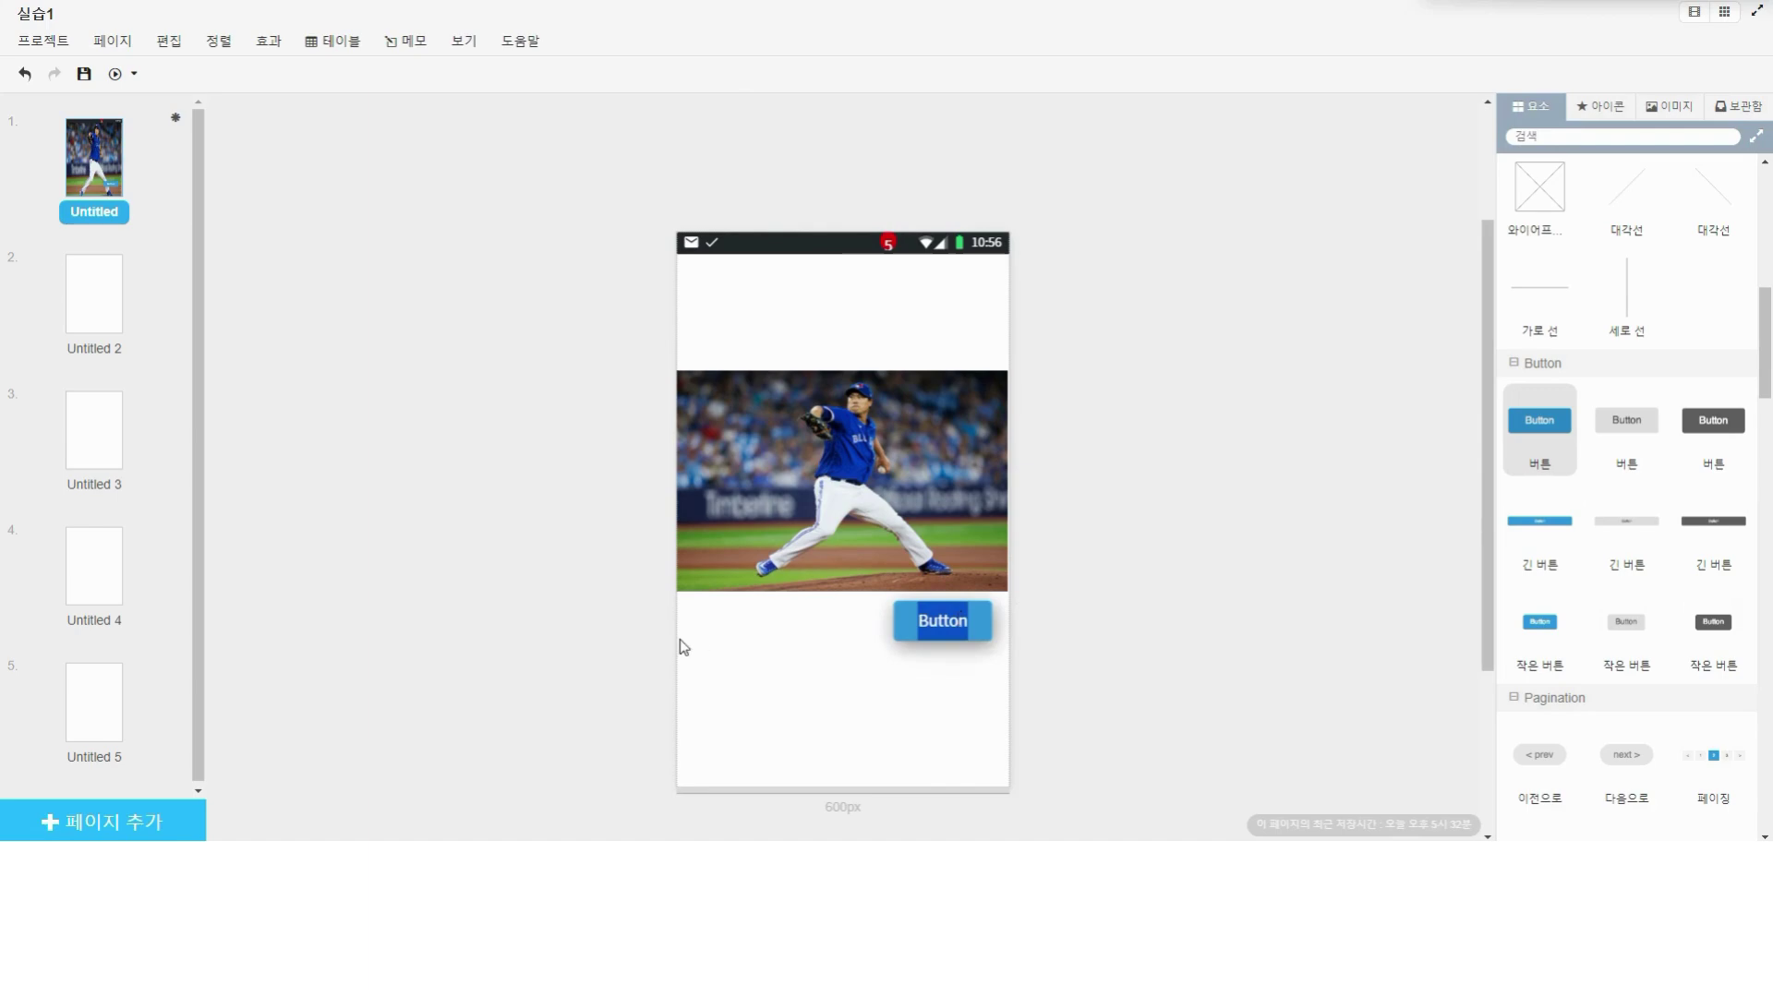
type("이")
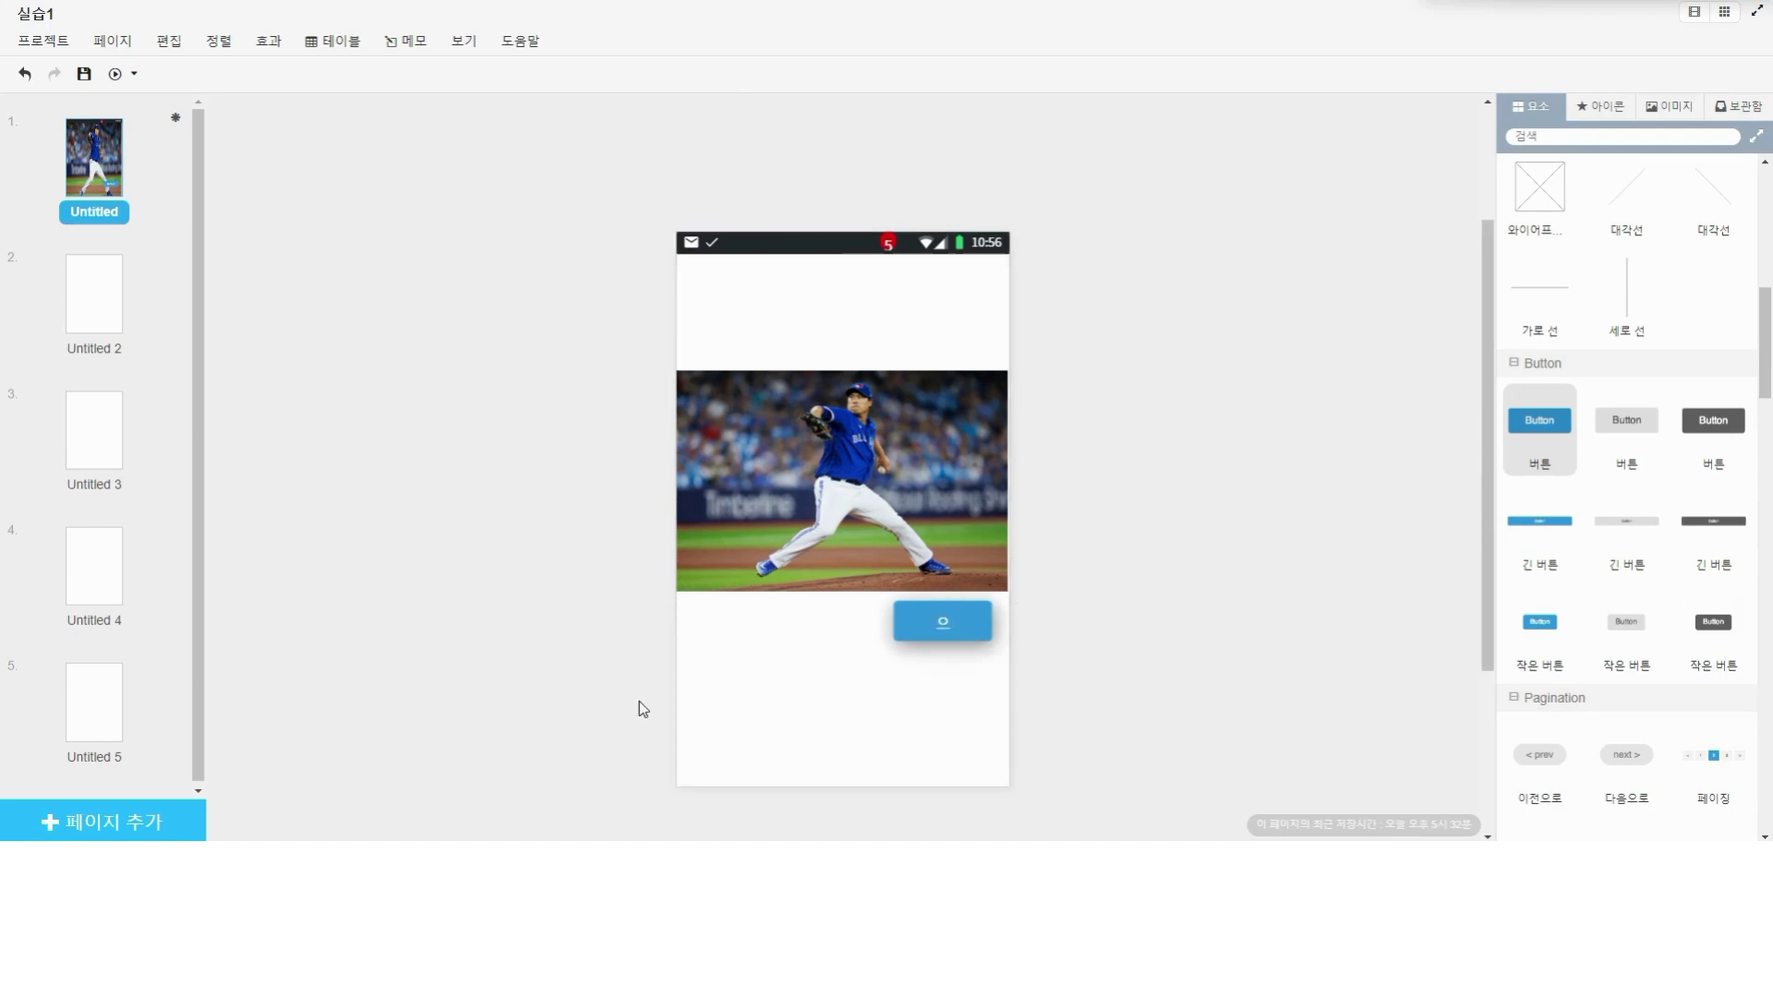
type("네미")
key("BackSpace")
key("BackSpace")
key("BackSpace")
type("애니메이티드")
key("Return")
type("드로잉")
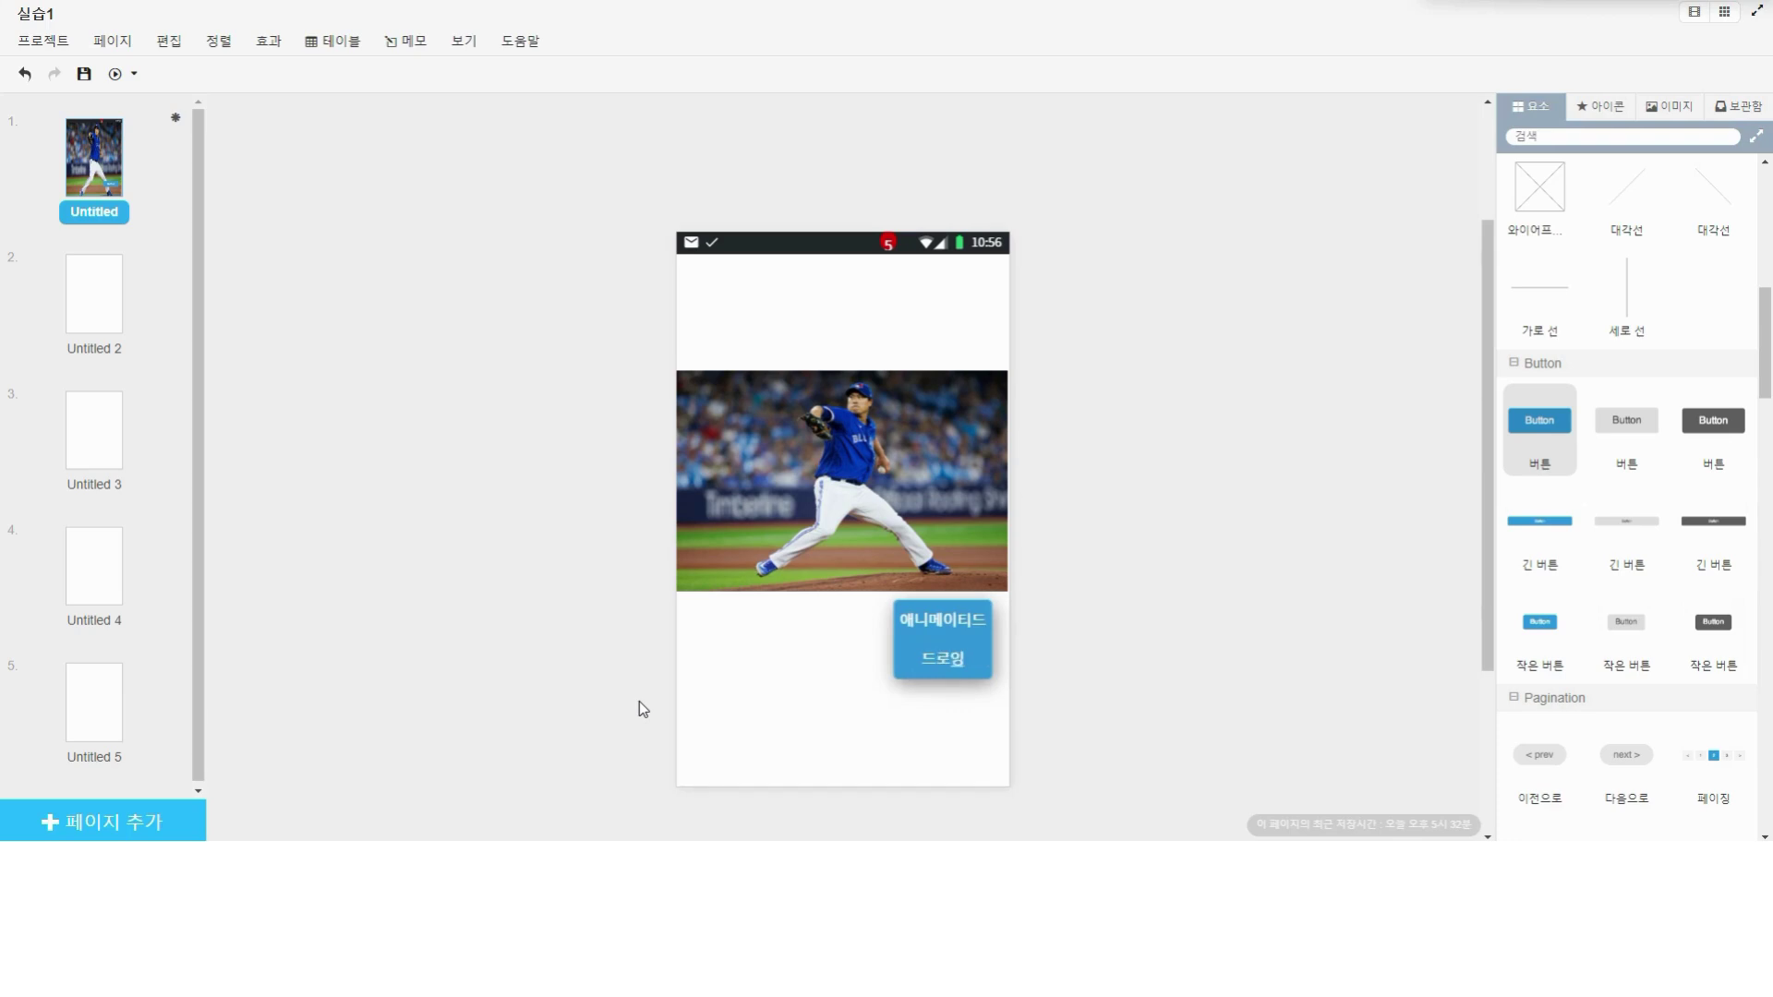
key("ctrl+a")
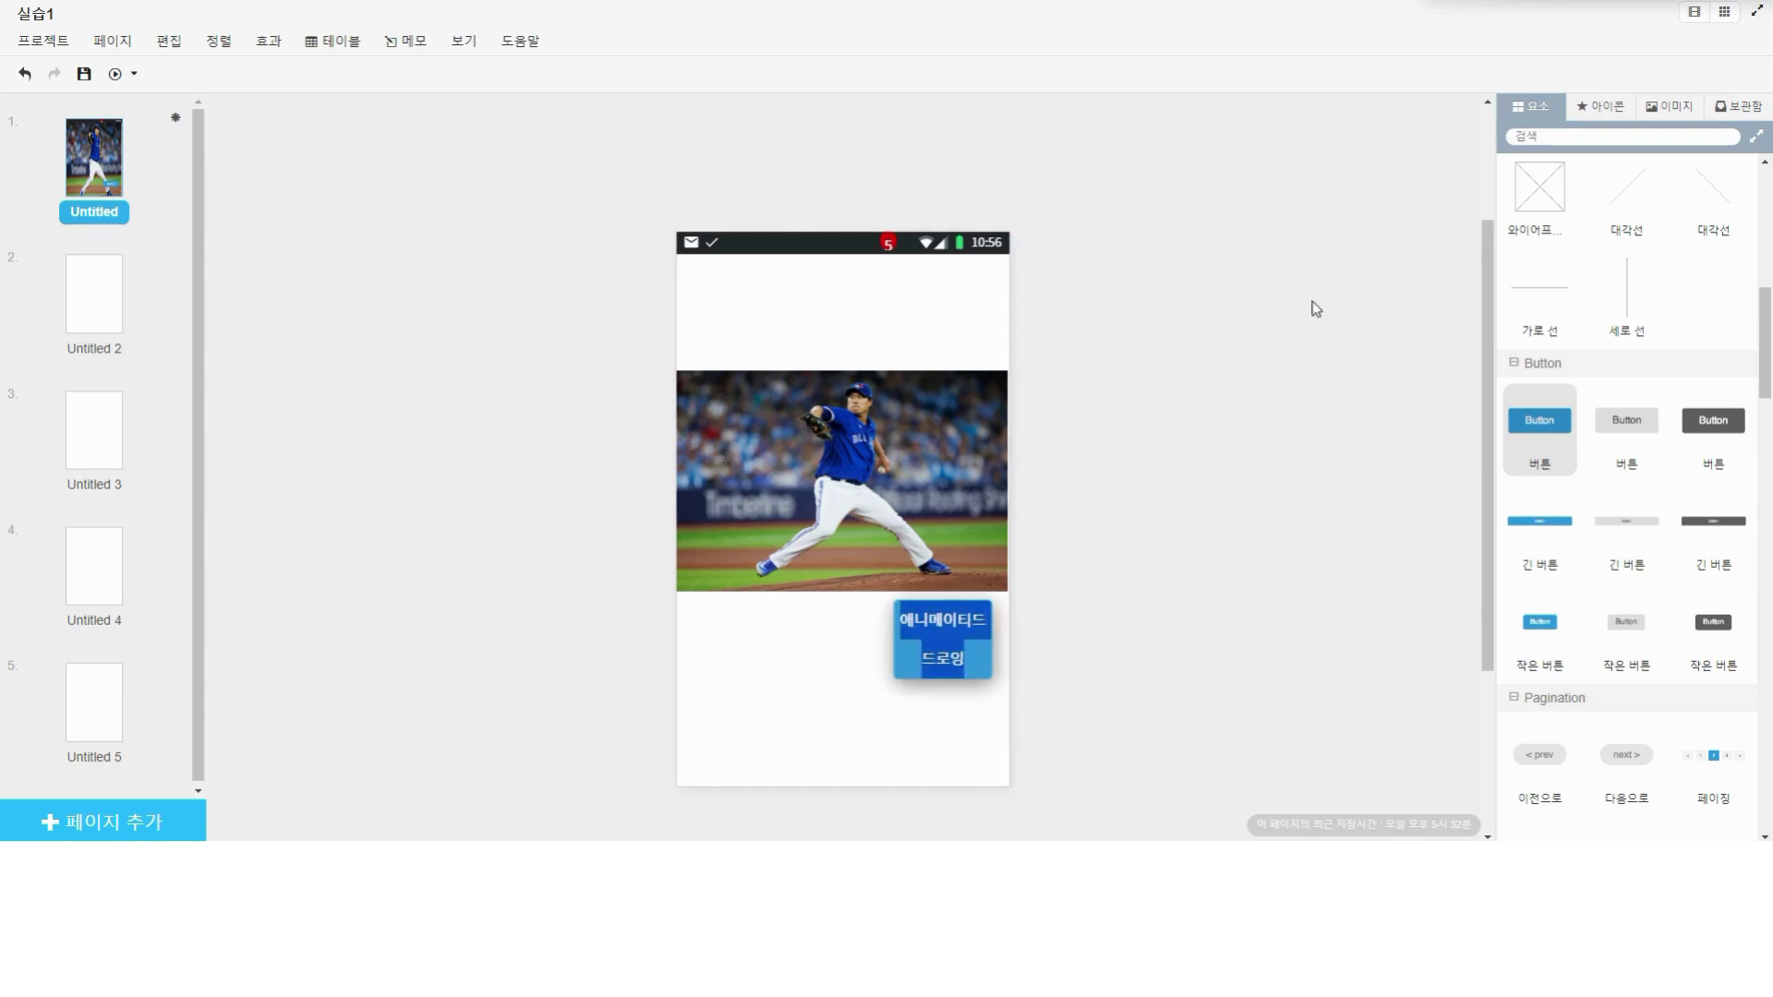
left_click(1127, 548)
left_click(979, 653)
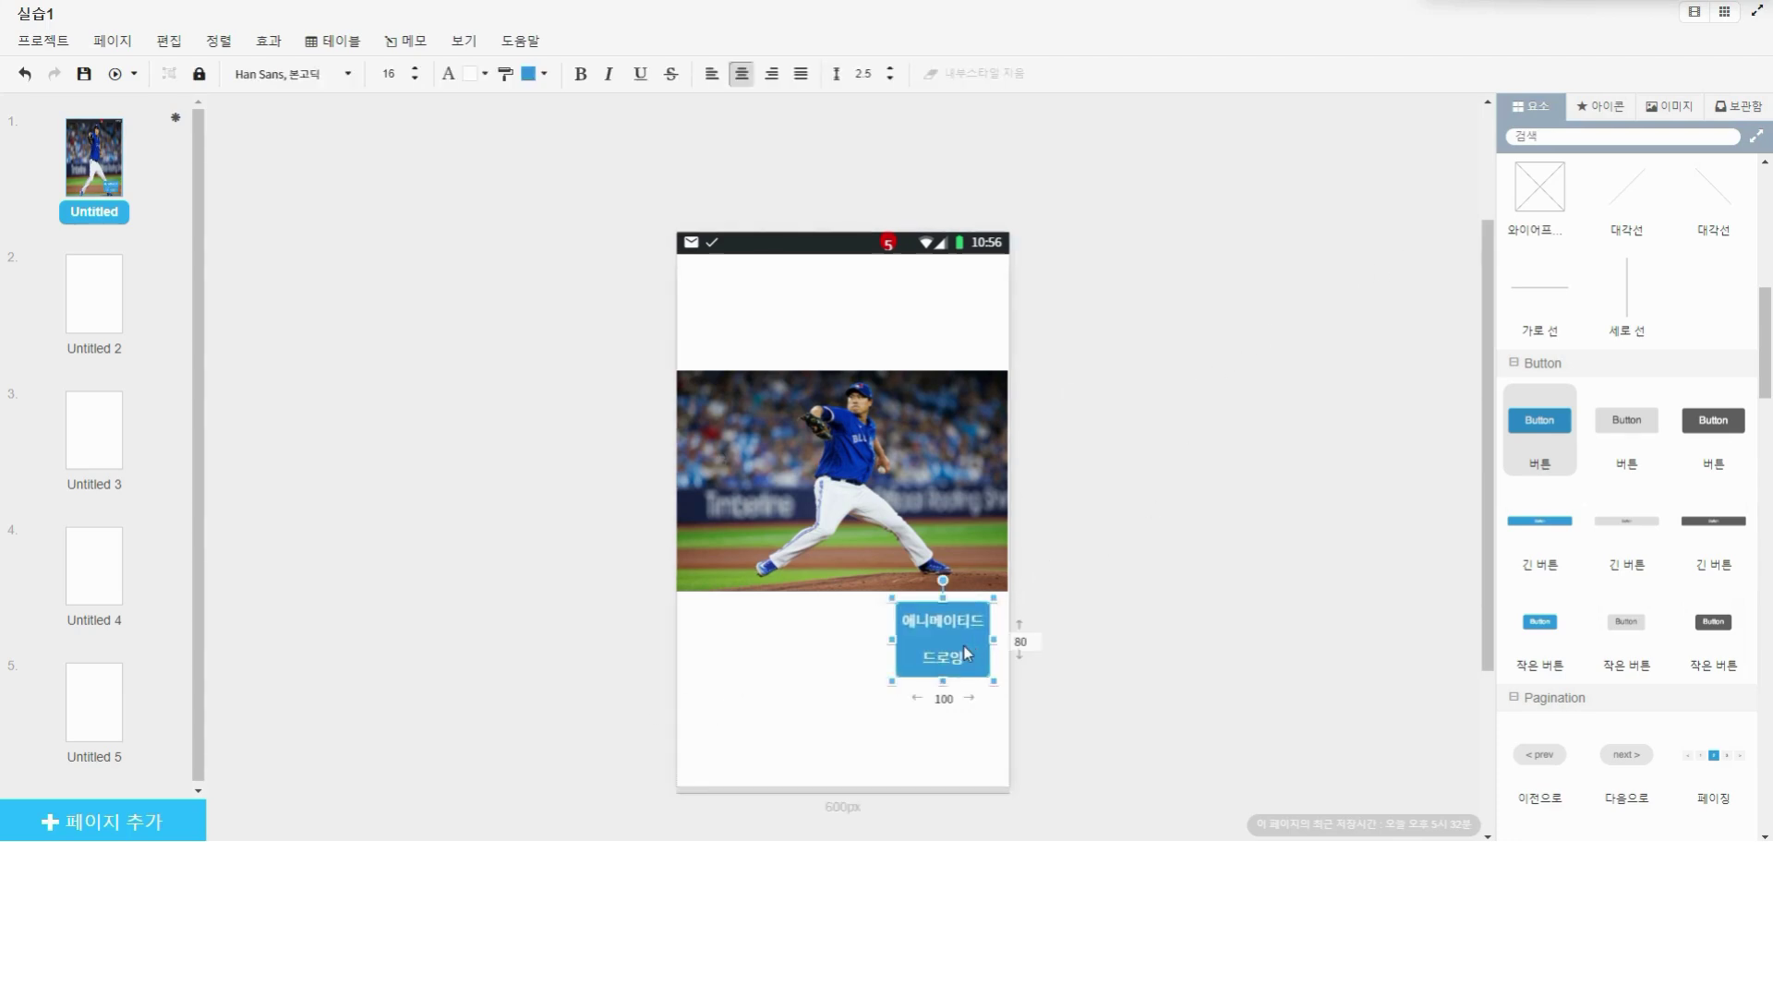
double_click(917, 628)
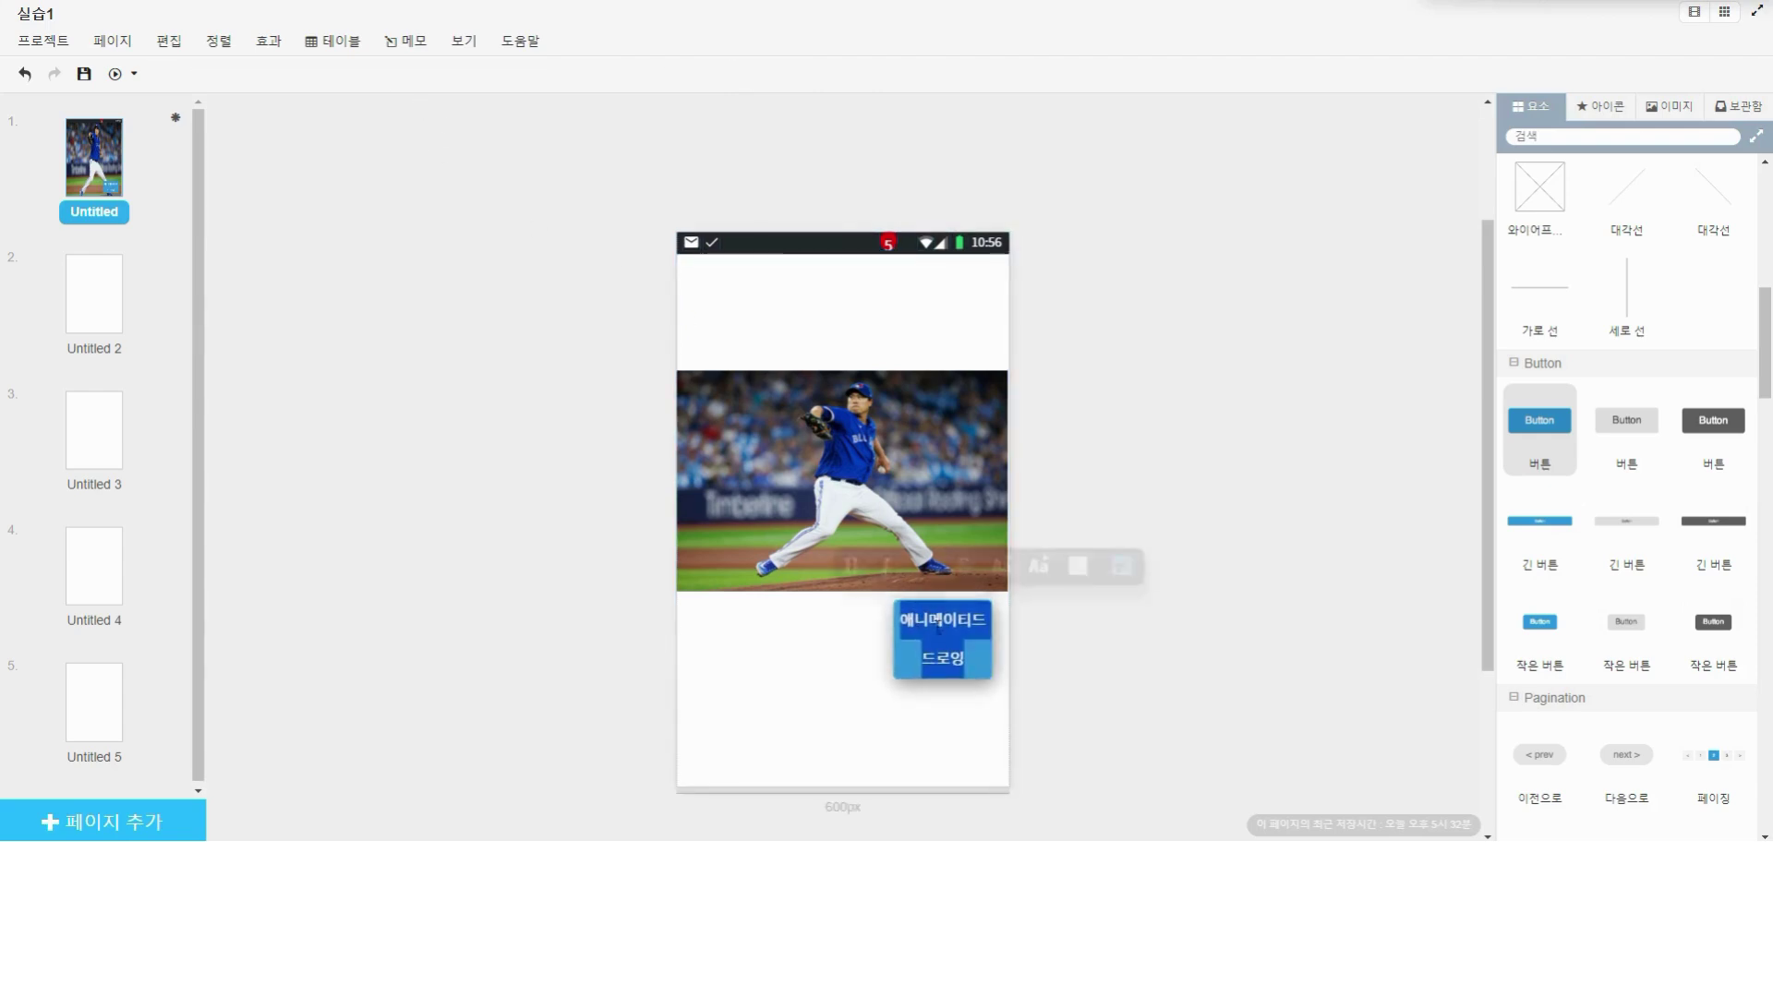
left_click(941, 646)
double_click(941, 646)
left_click_drag(938, 639, 940, 633)
left_click(940, 631)
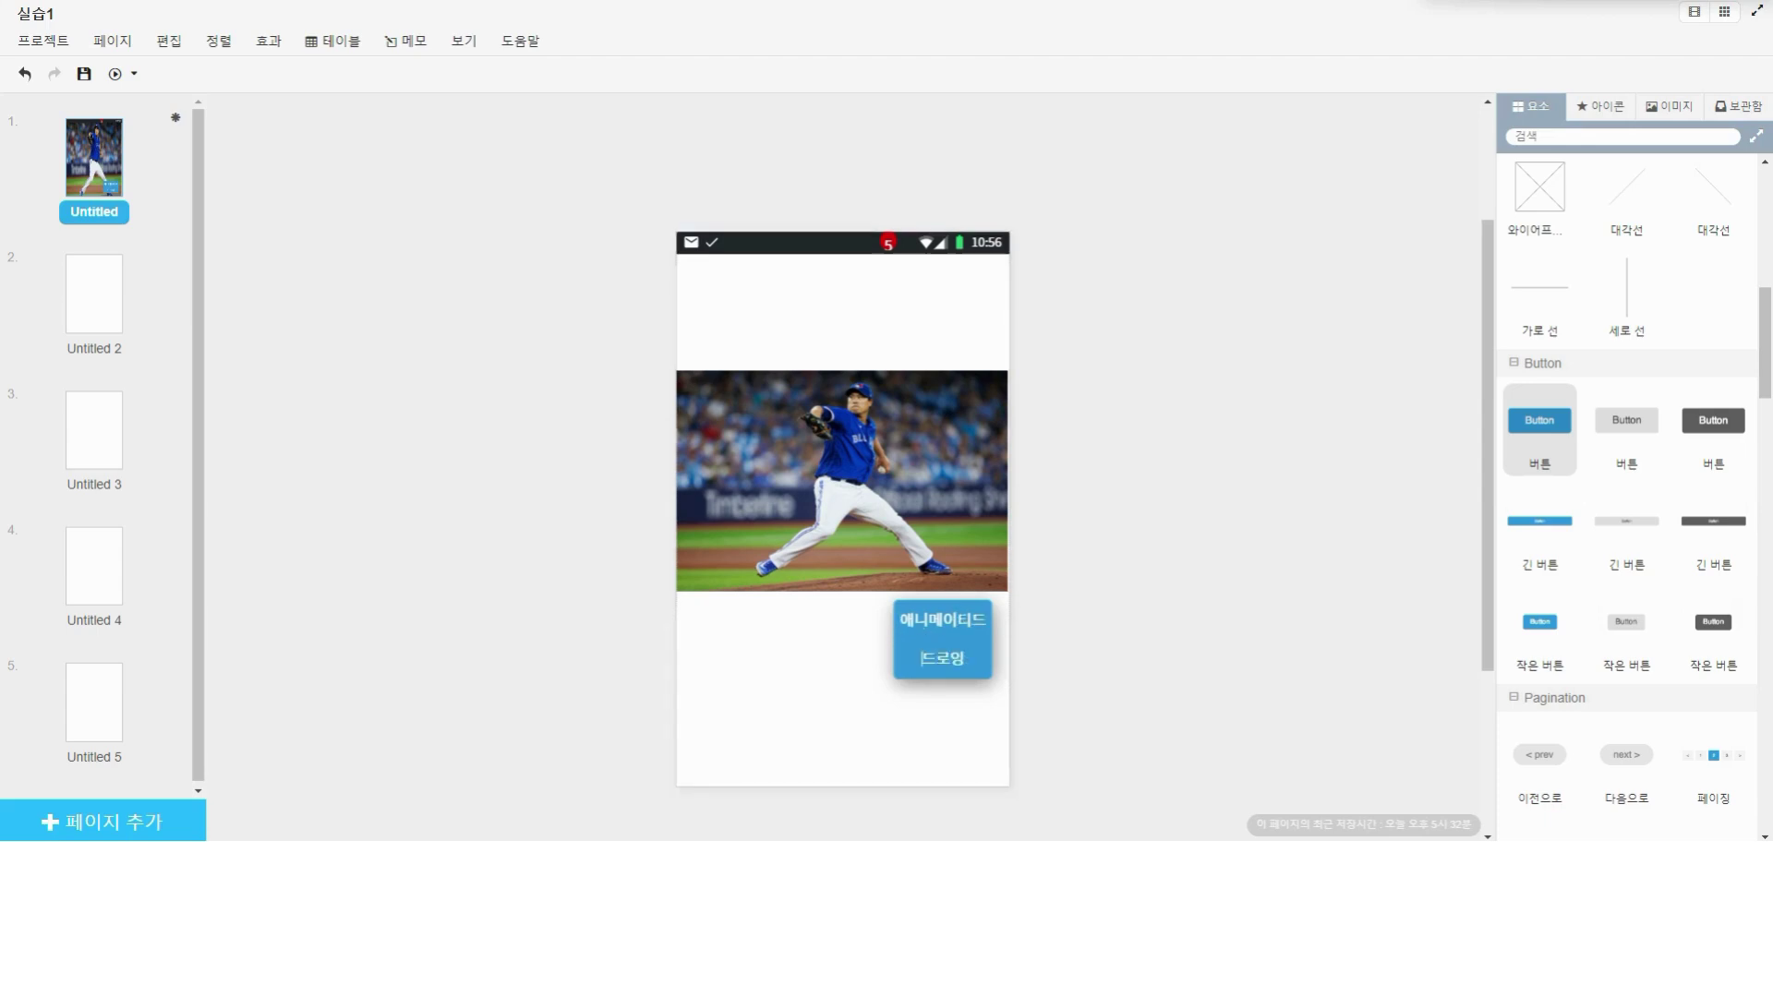
left_click(971, 603)
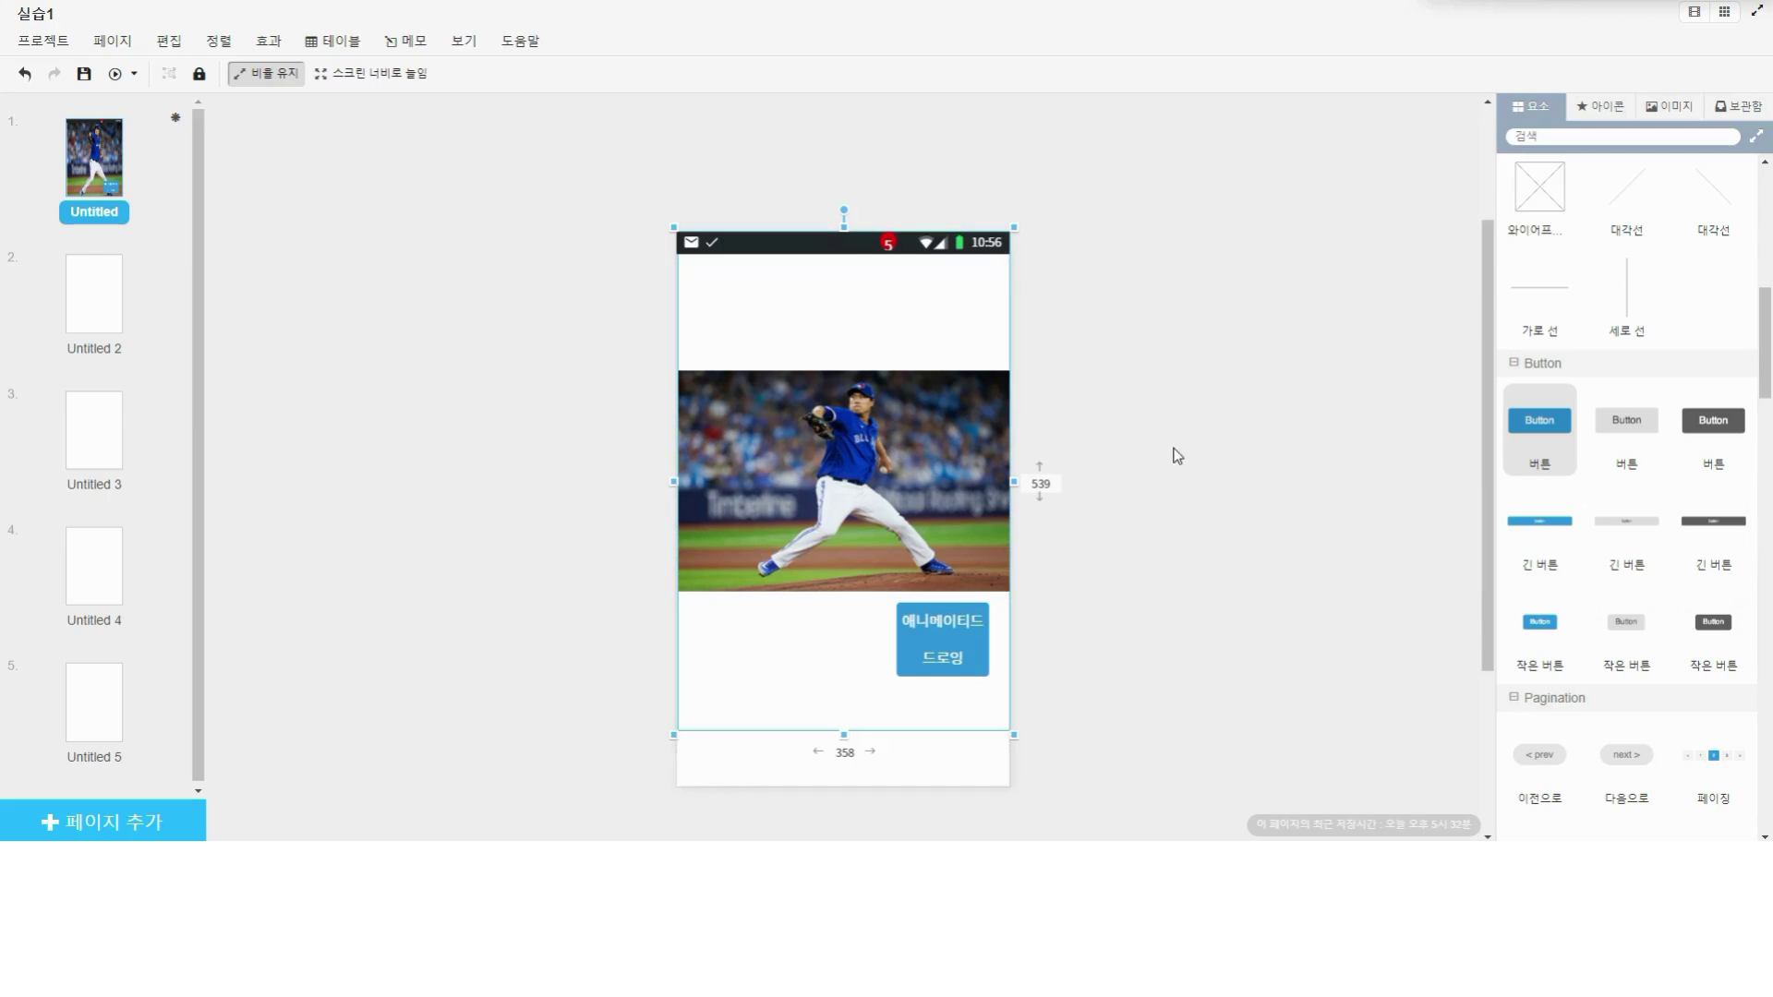
left_click(1224, 324)
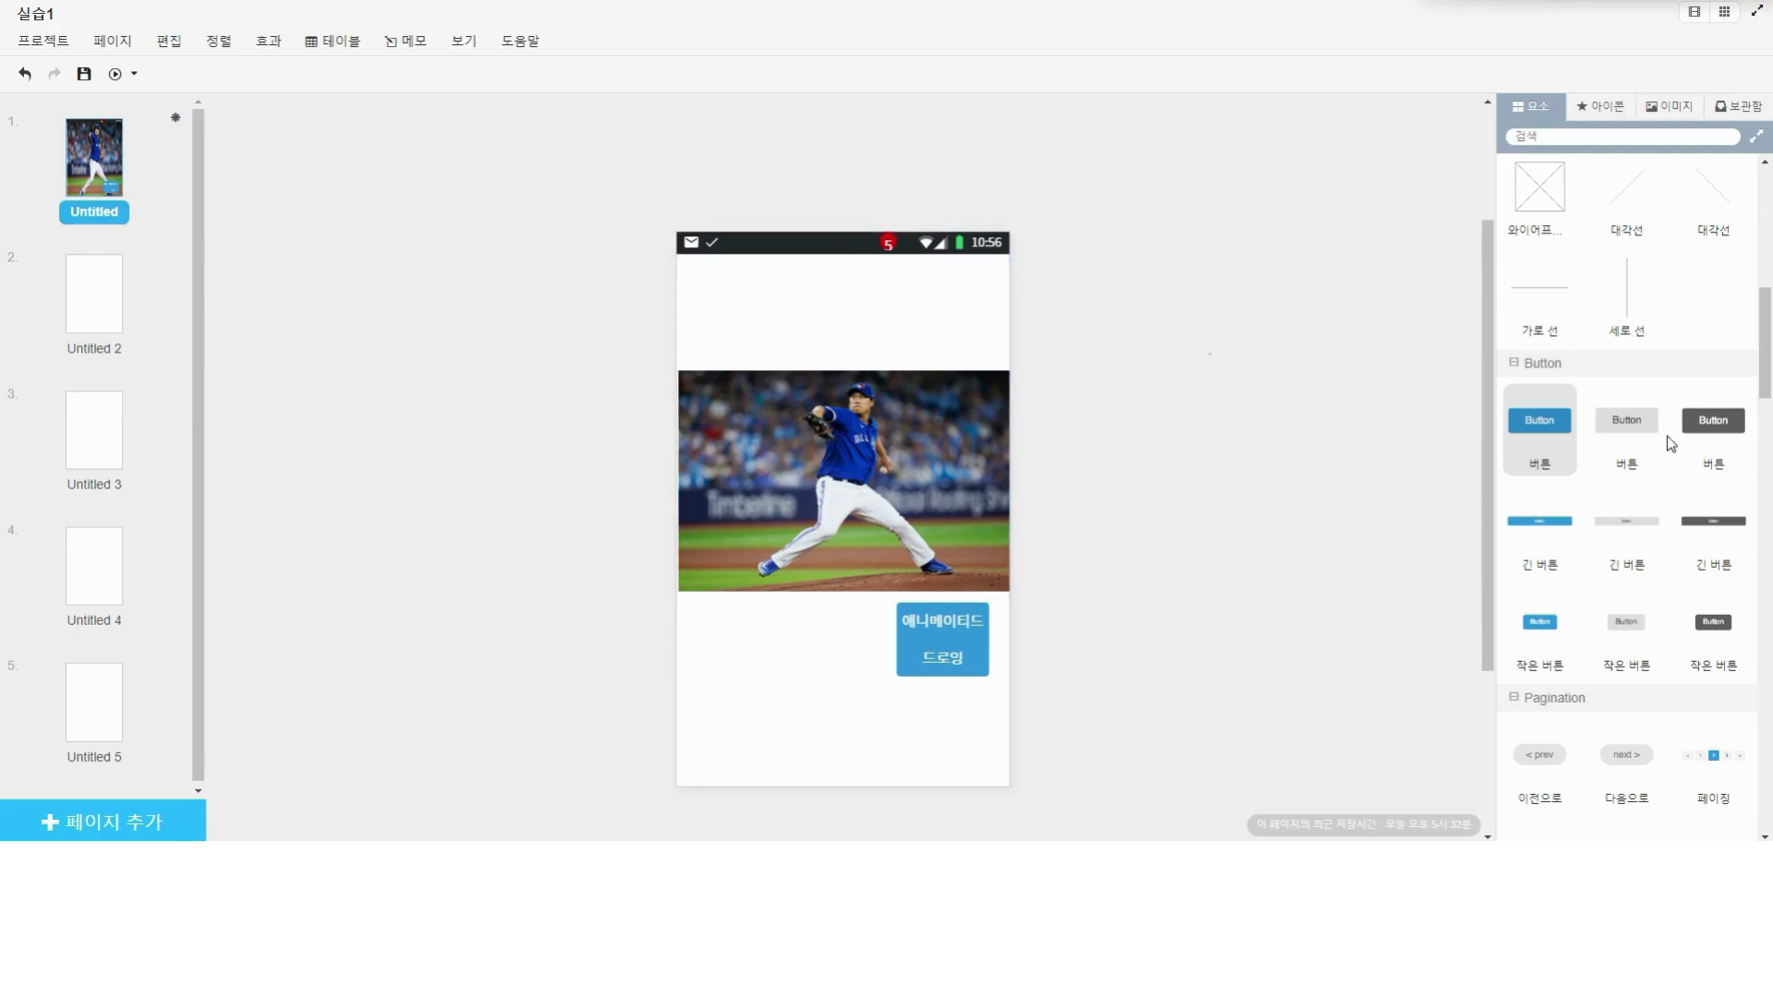
Step: Add a light grey button directly below the blue one and label it 일루젼디퓨젼
left_click_drag(1640, 431, 946, 704)
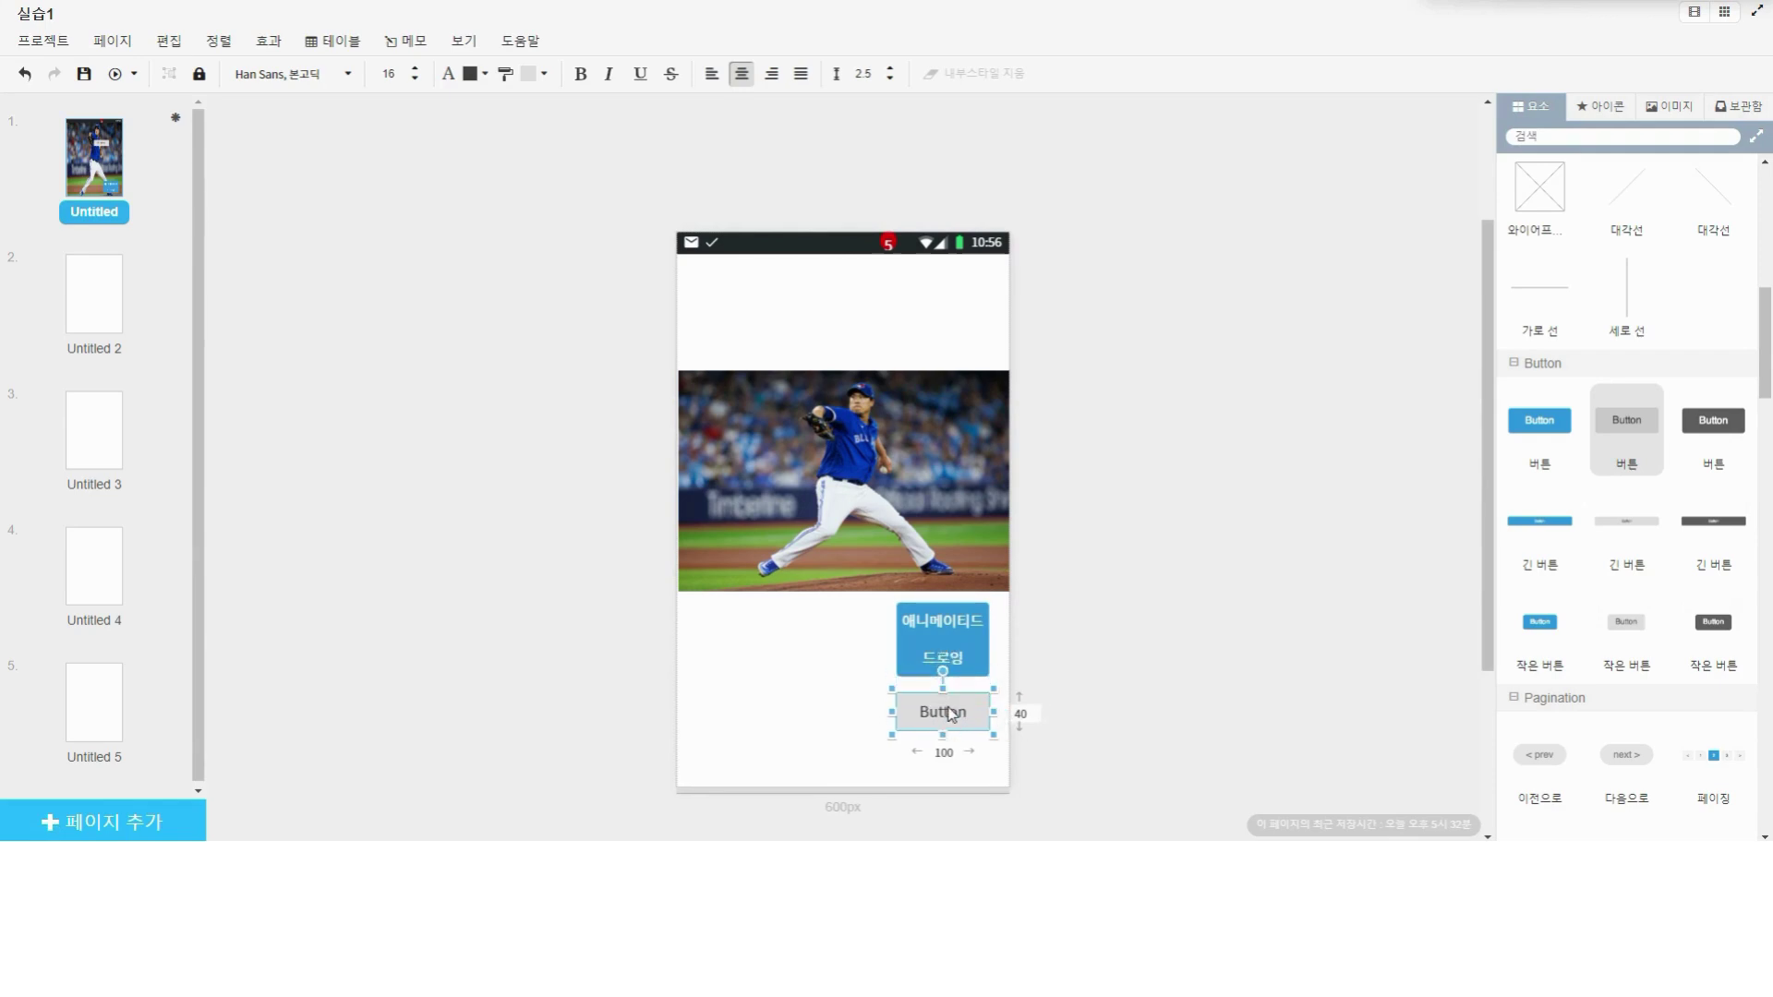
double_click(952, 699)
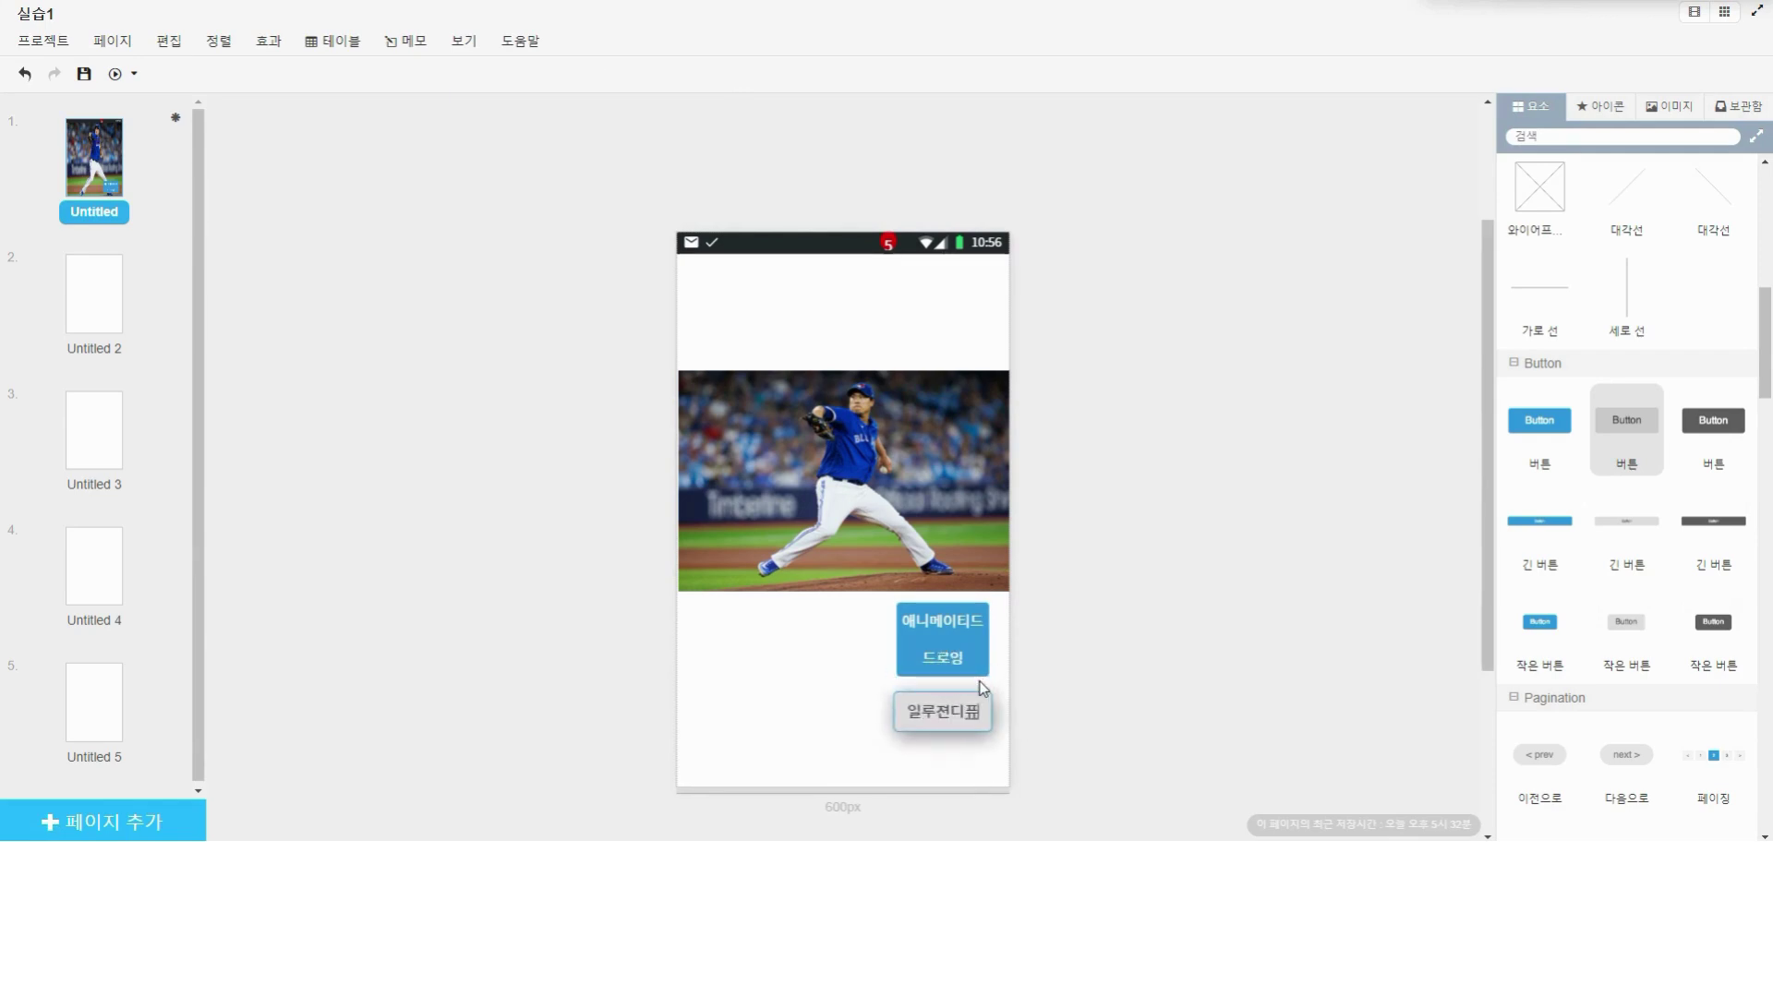
left_click(1444, 540)
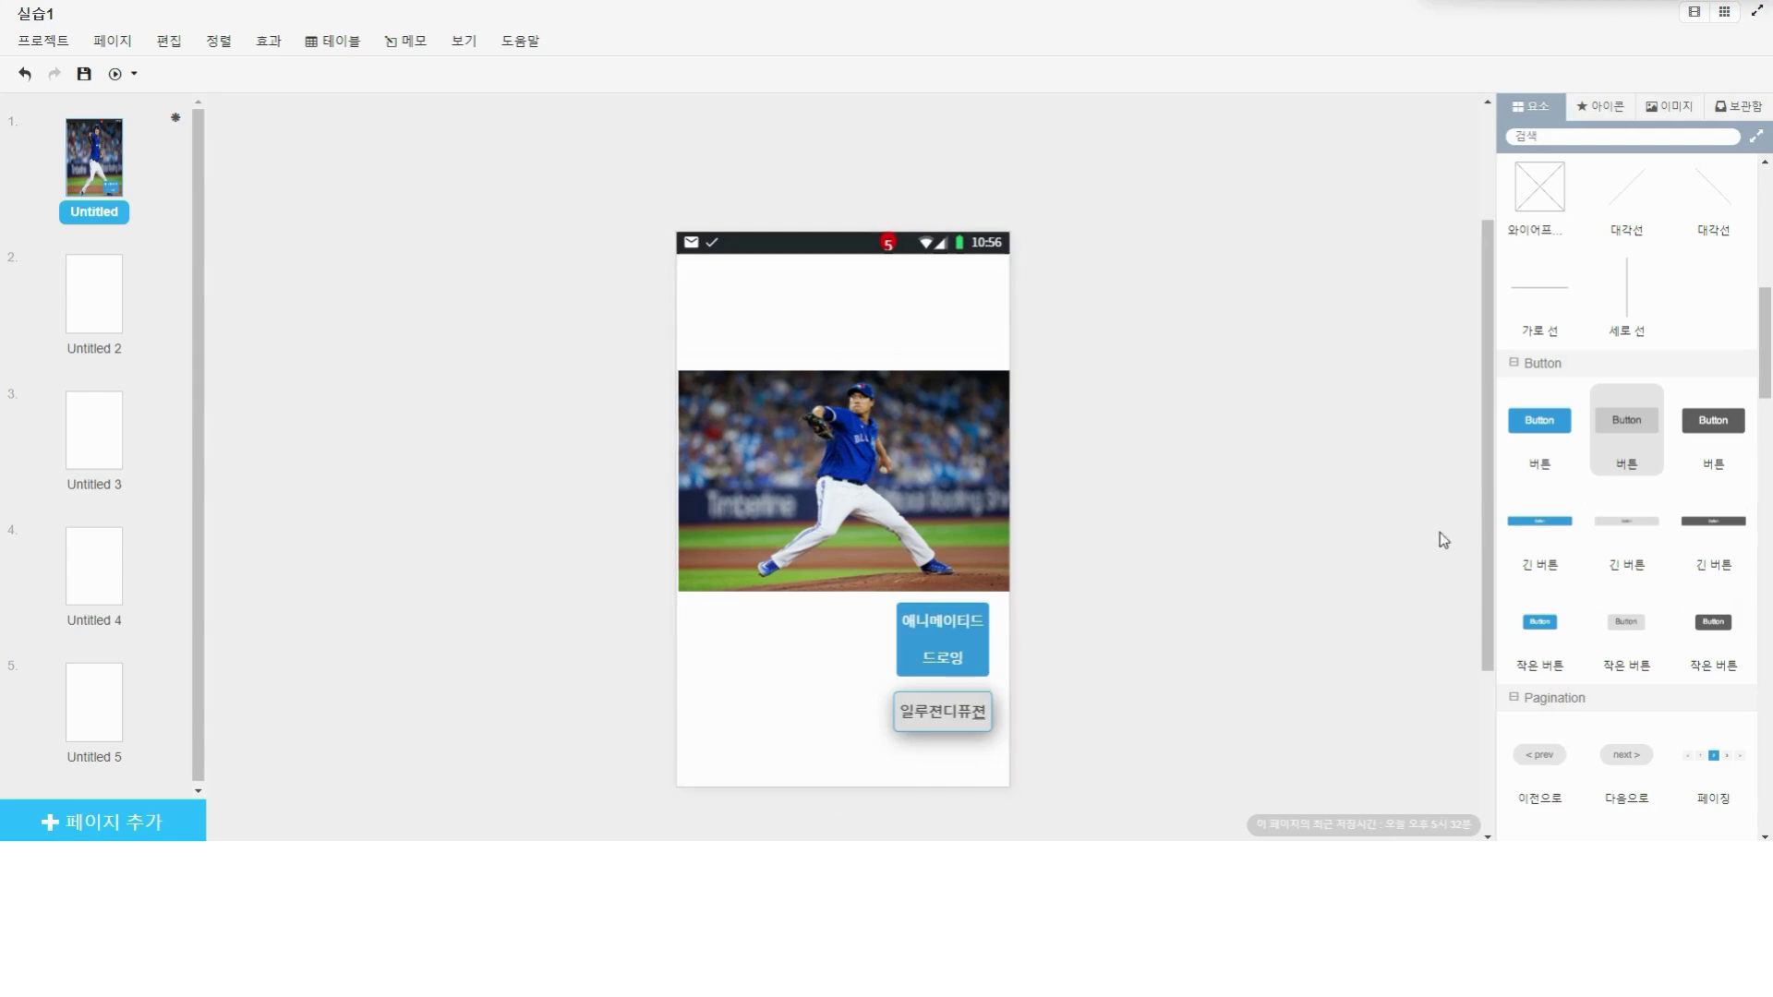
Step: Add a dark grey button below the 일루젼디퓨젼 button and label it 3D모션
left_click(1752, 422)
left_click_drag(906, 379, 965, 772)
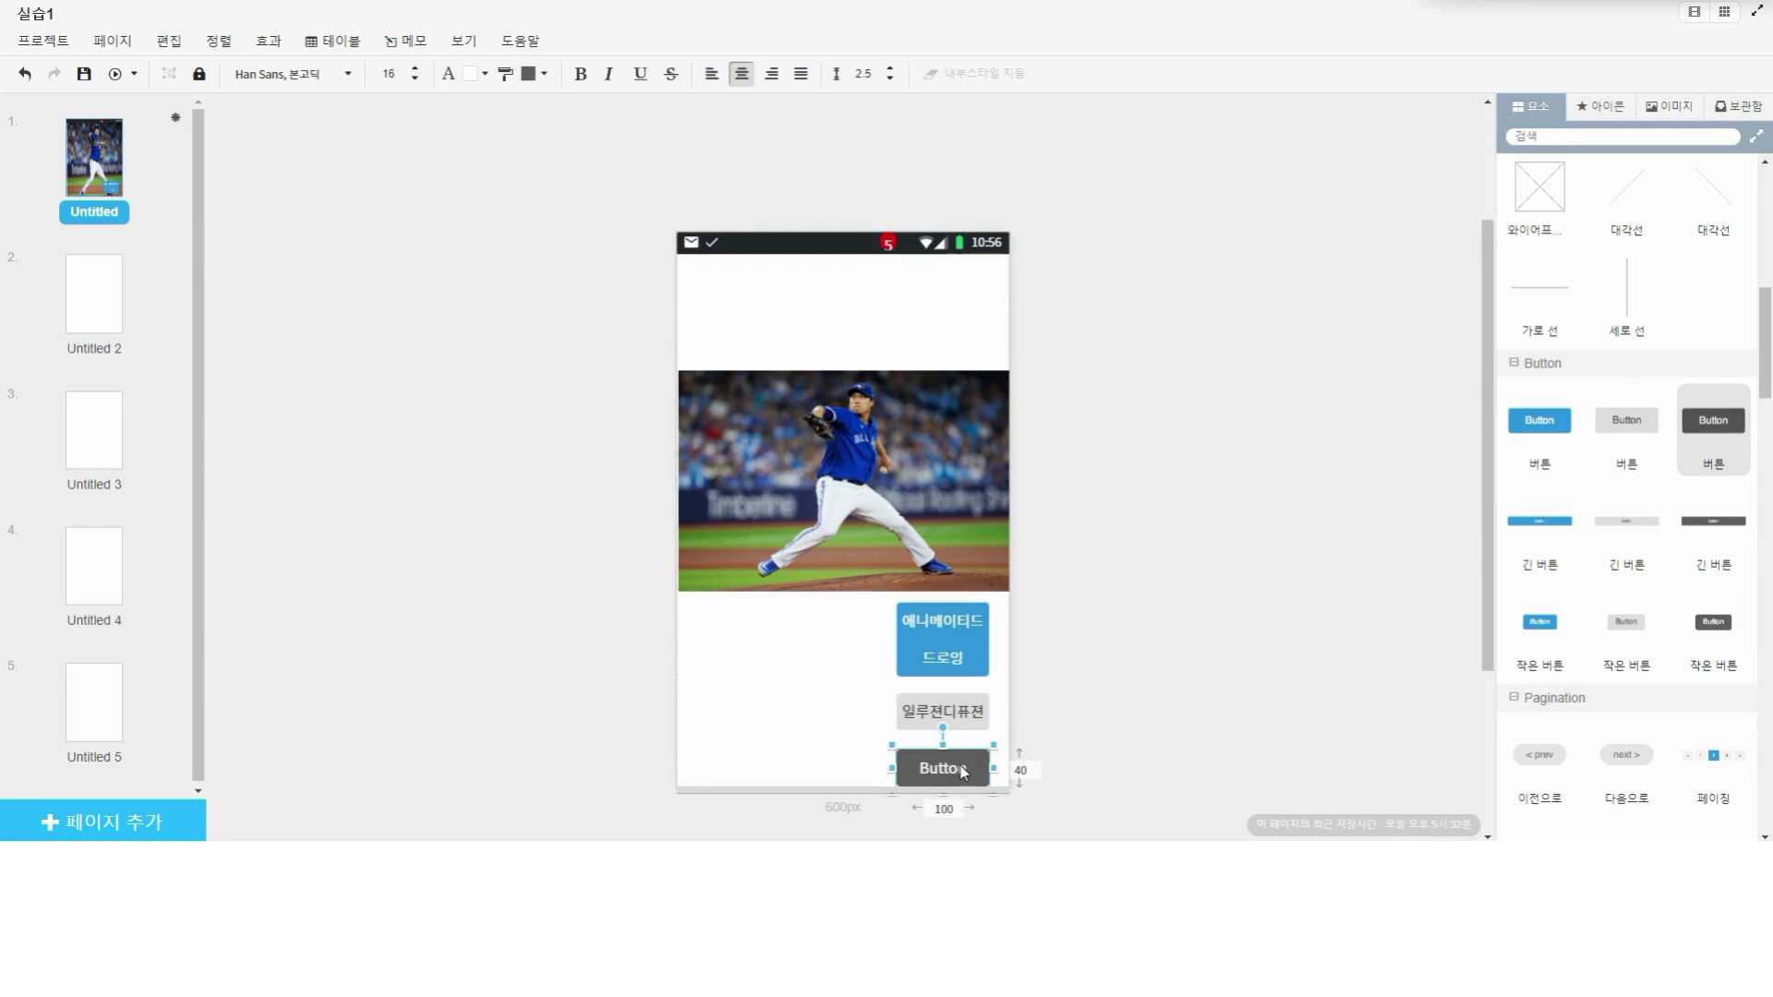
double_click(965, 772)
type("3D모션")
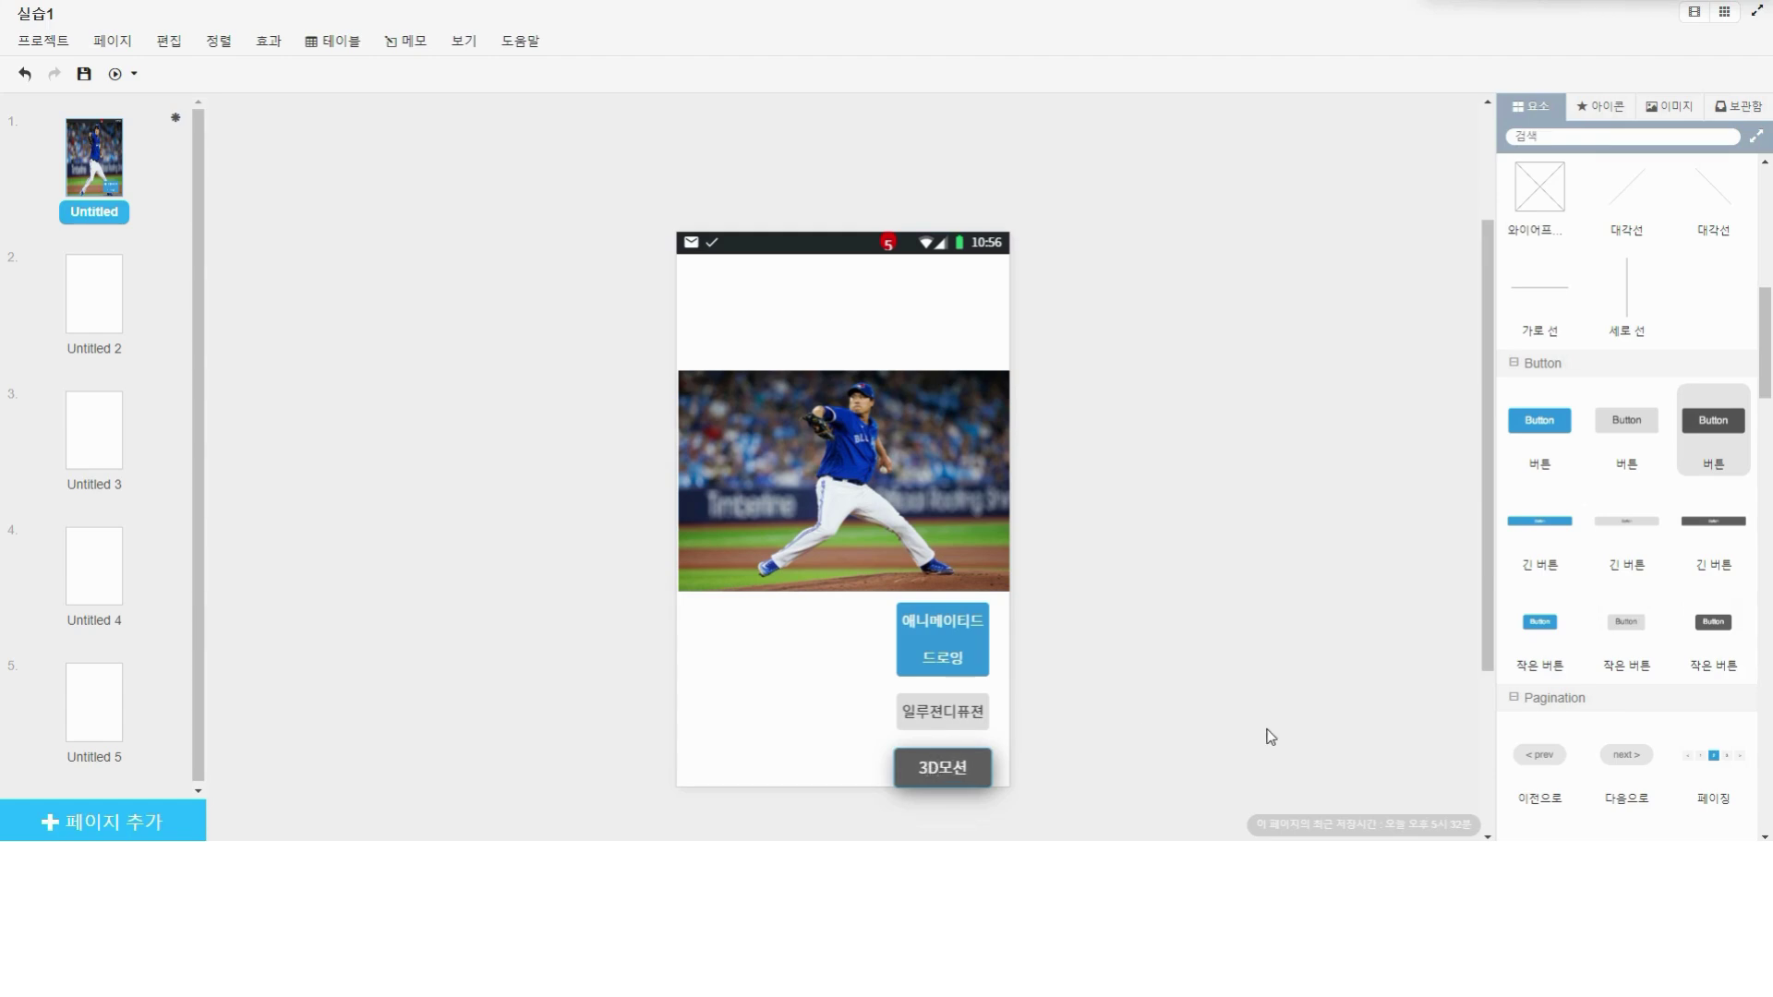
left_click(1022, 634)
Step: Reduce the blue button's text size and height so its label fits on one line
left_click(970, 631)
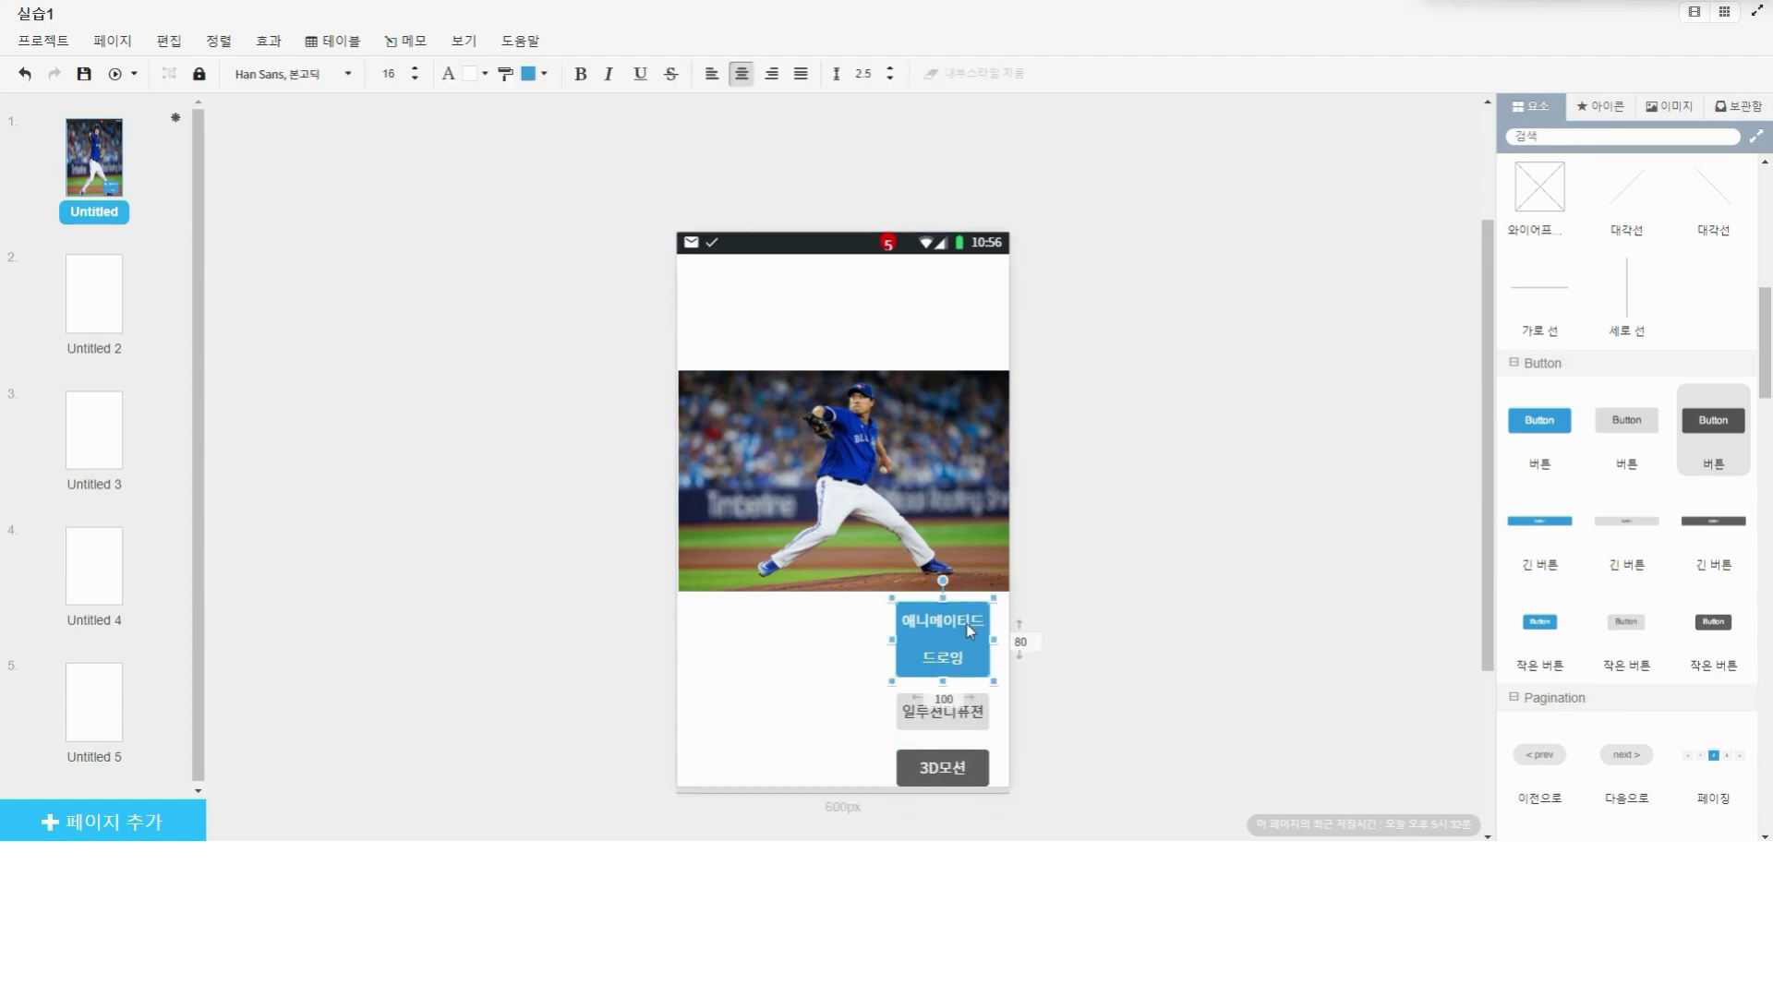
left_click(422, 80)
left_click_drag(943, 684, 944, 646)
Step: Move the 일루젼디퓨젼 and 3D모션 buttons up so the three buttons are evenly spaced
left_click(951, 706)
left_click_drag(951, 707, 951, 674)
left_click(957, 765)
left_click_drag(957, 765, 955, 744)
key("Down")
key("Down")
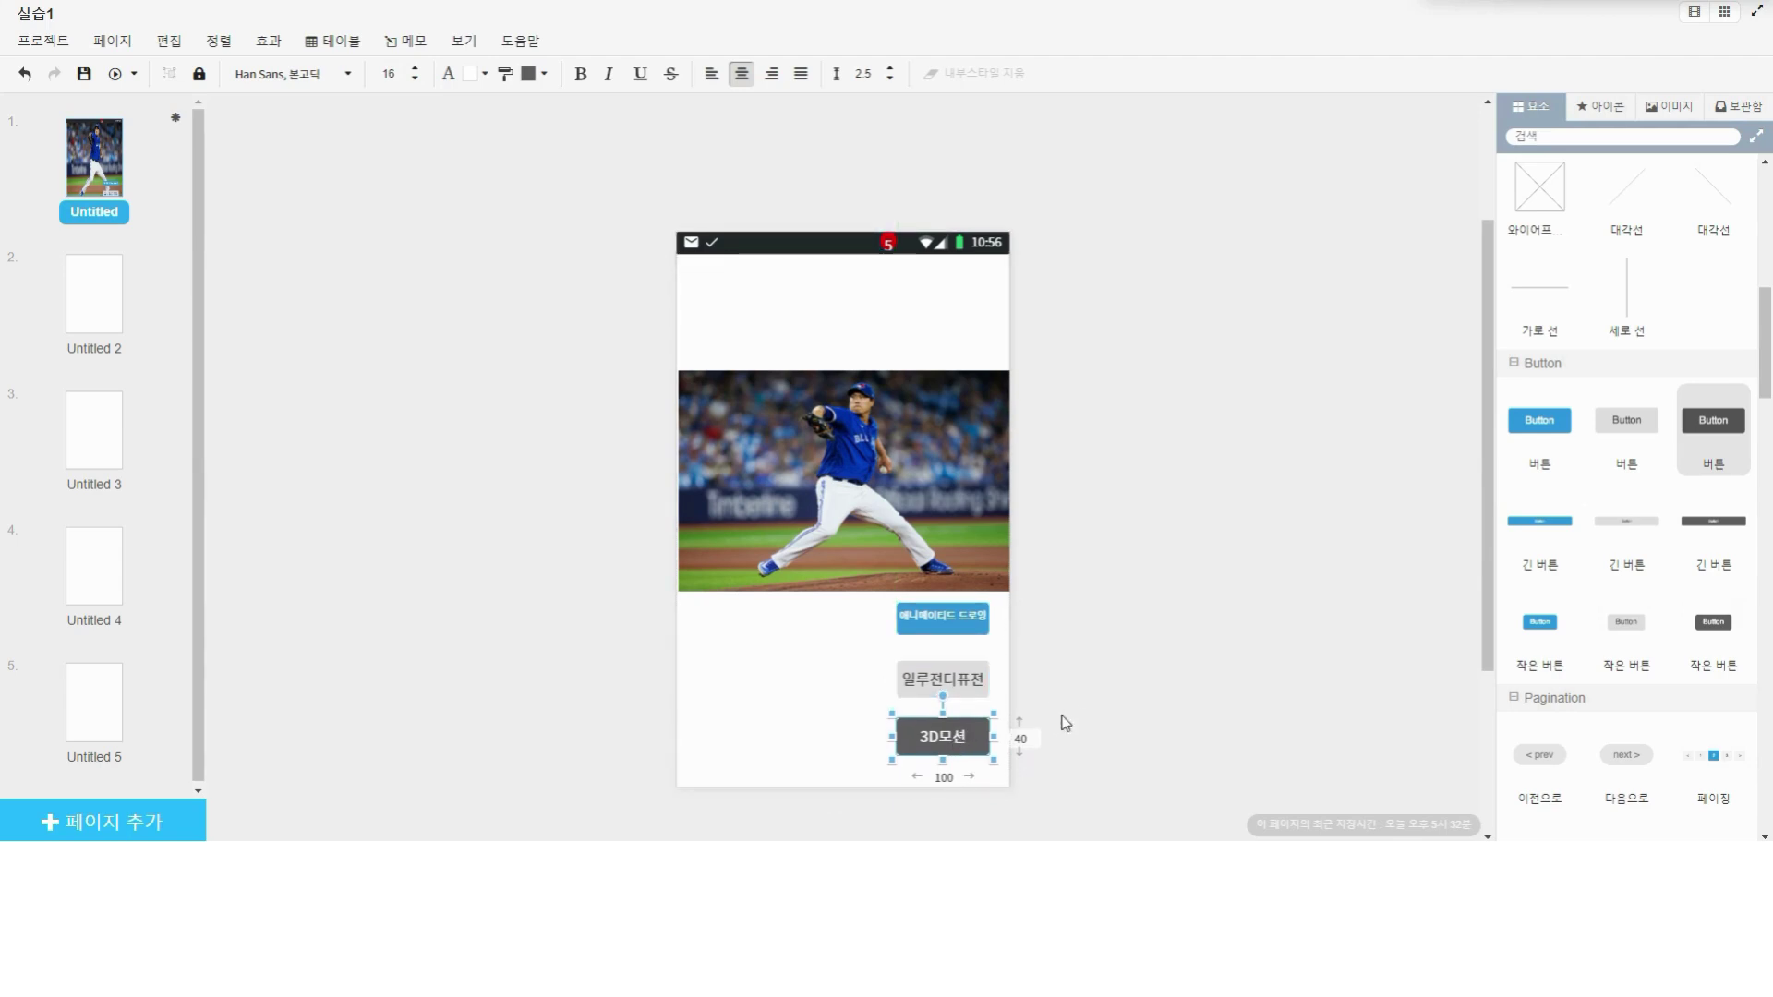
Step: Nudge the pitcher image slightly upward, away from the blue button
left_click(917, 439)
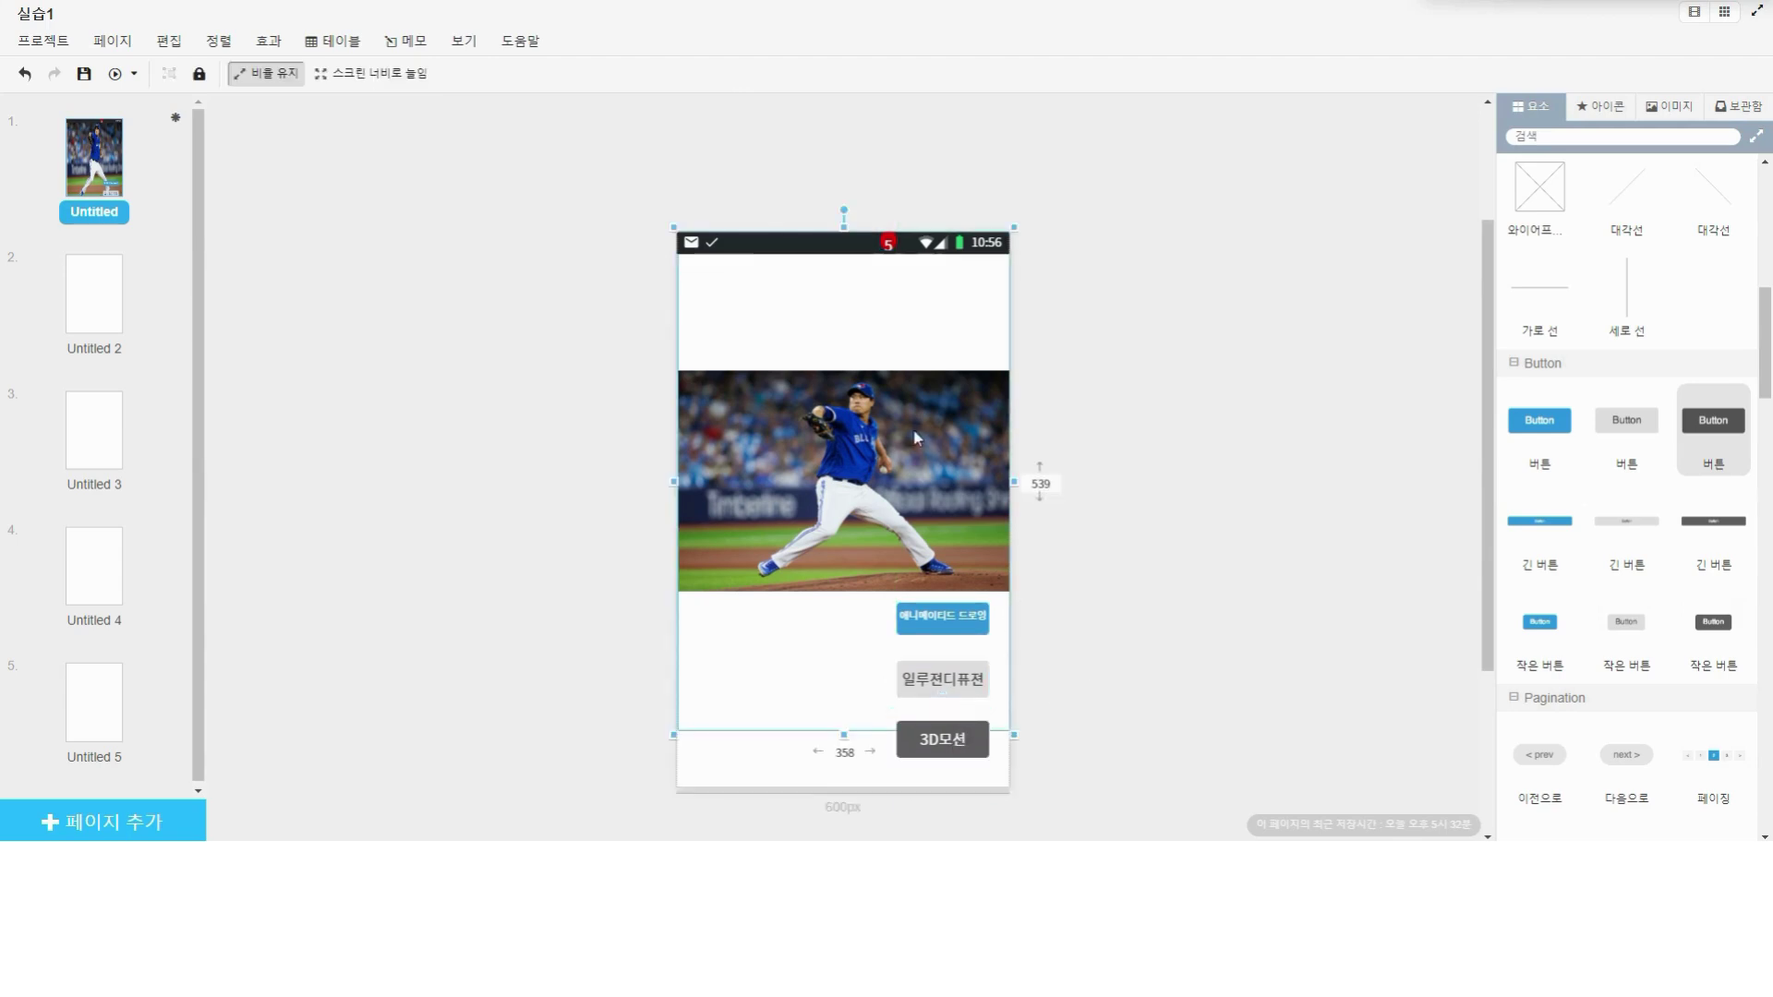
key("Up")
key("Up")
key("Up")
key("Up")
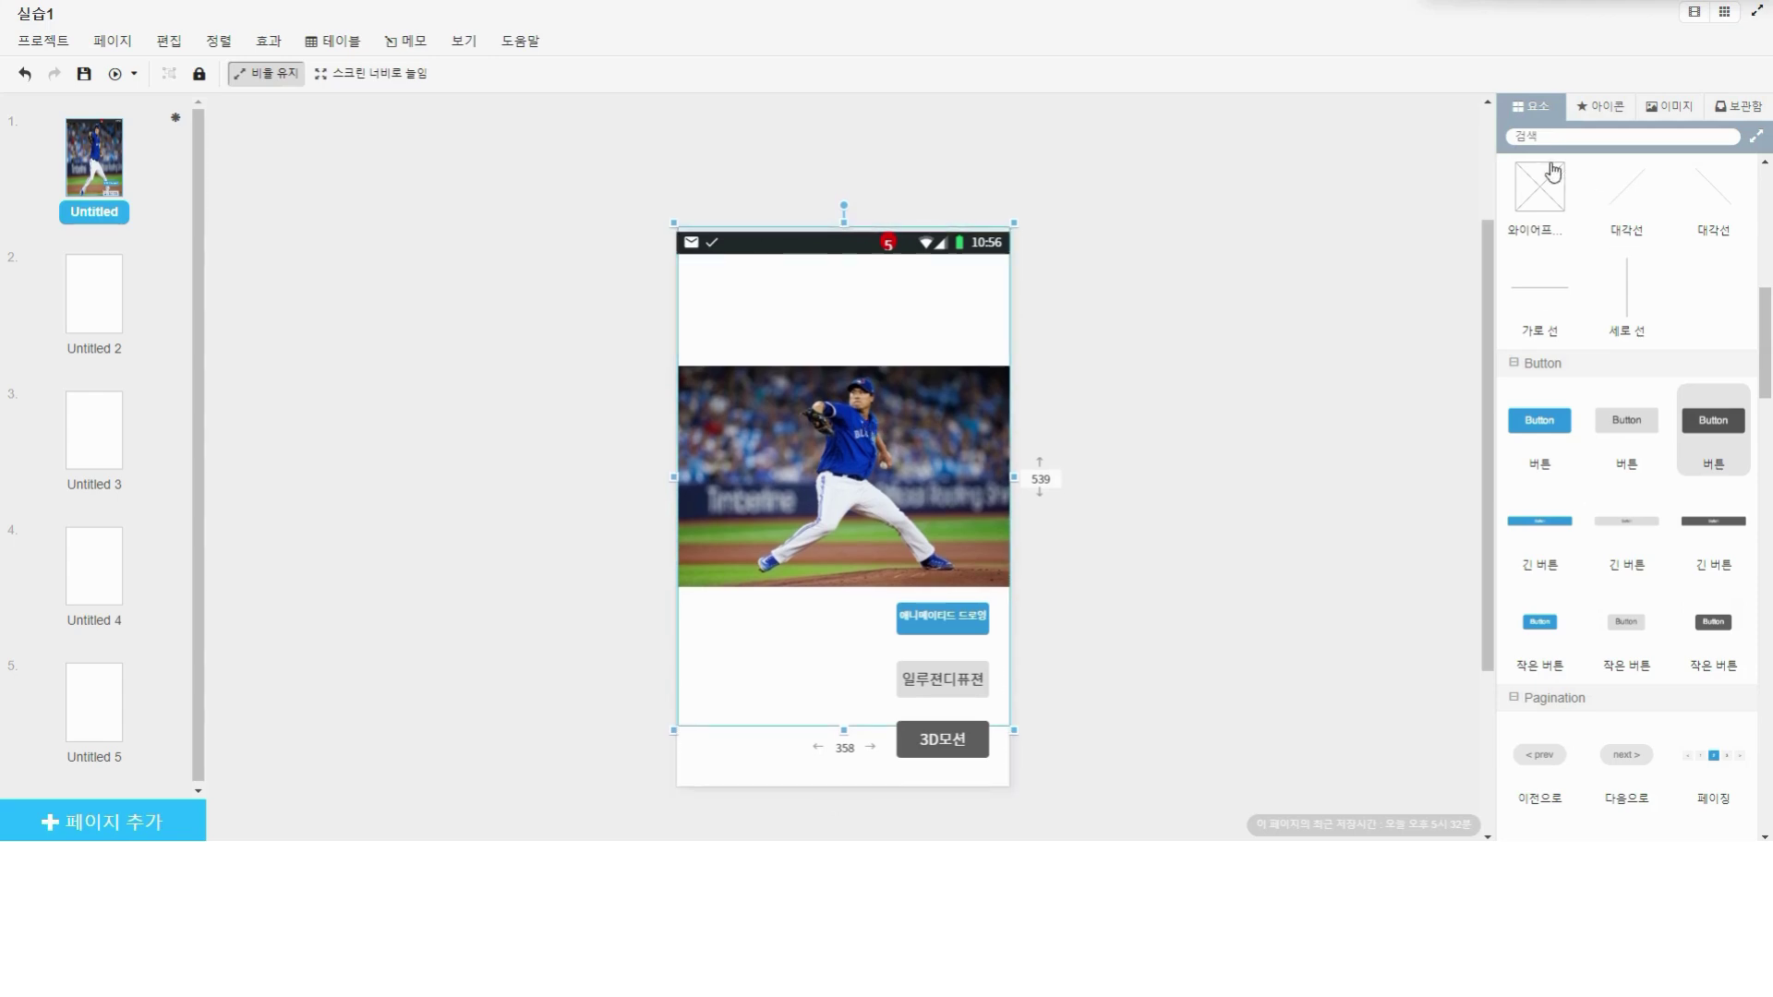
Step: Add a Heading 1 (제목 1) element and place it between the status bar and the pitcher image
left_click(1609, 109)
left_click(1670, 107)
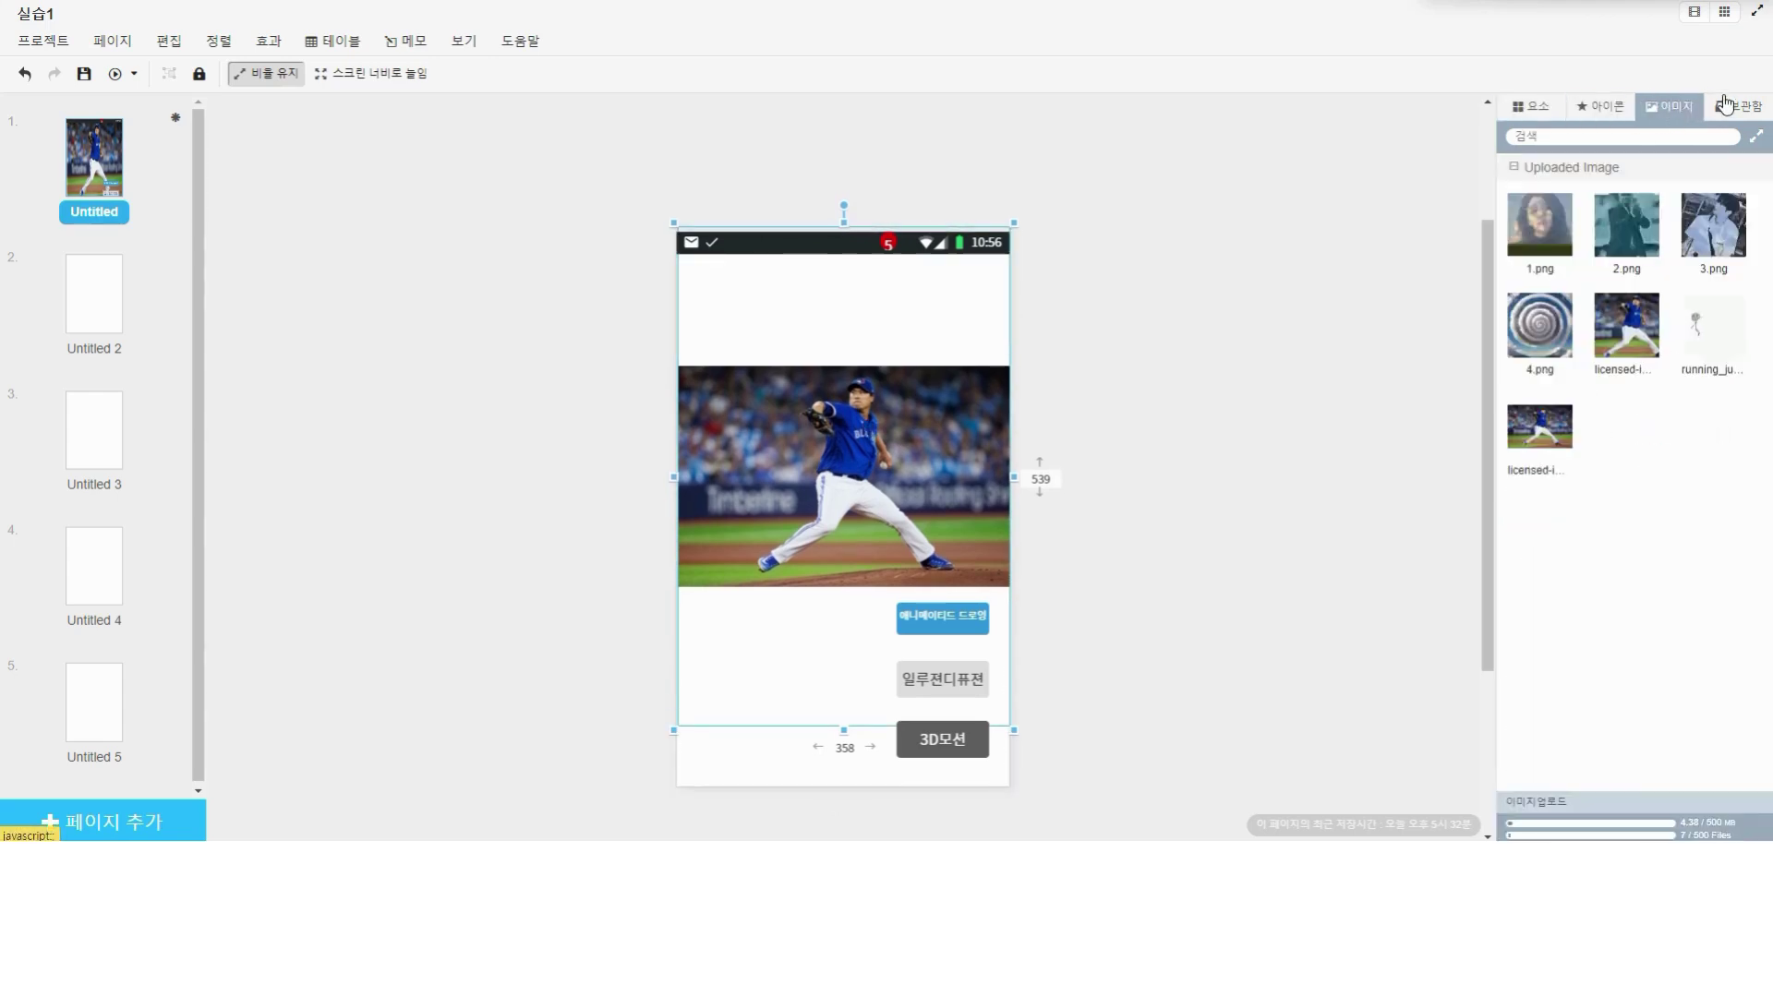
left_click(1731, 108)
left_click(1549, 117)
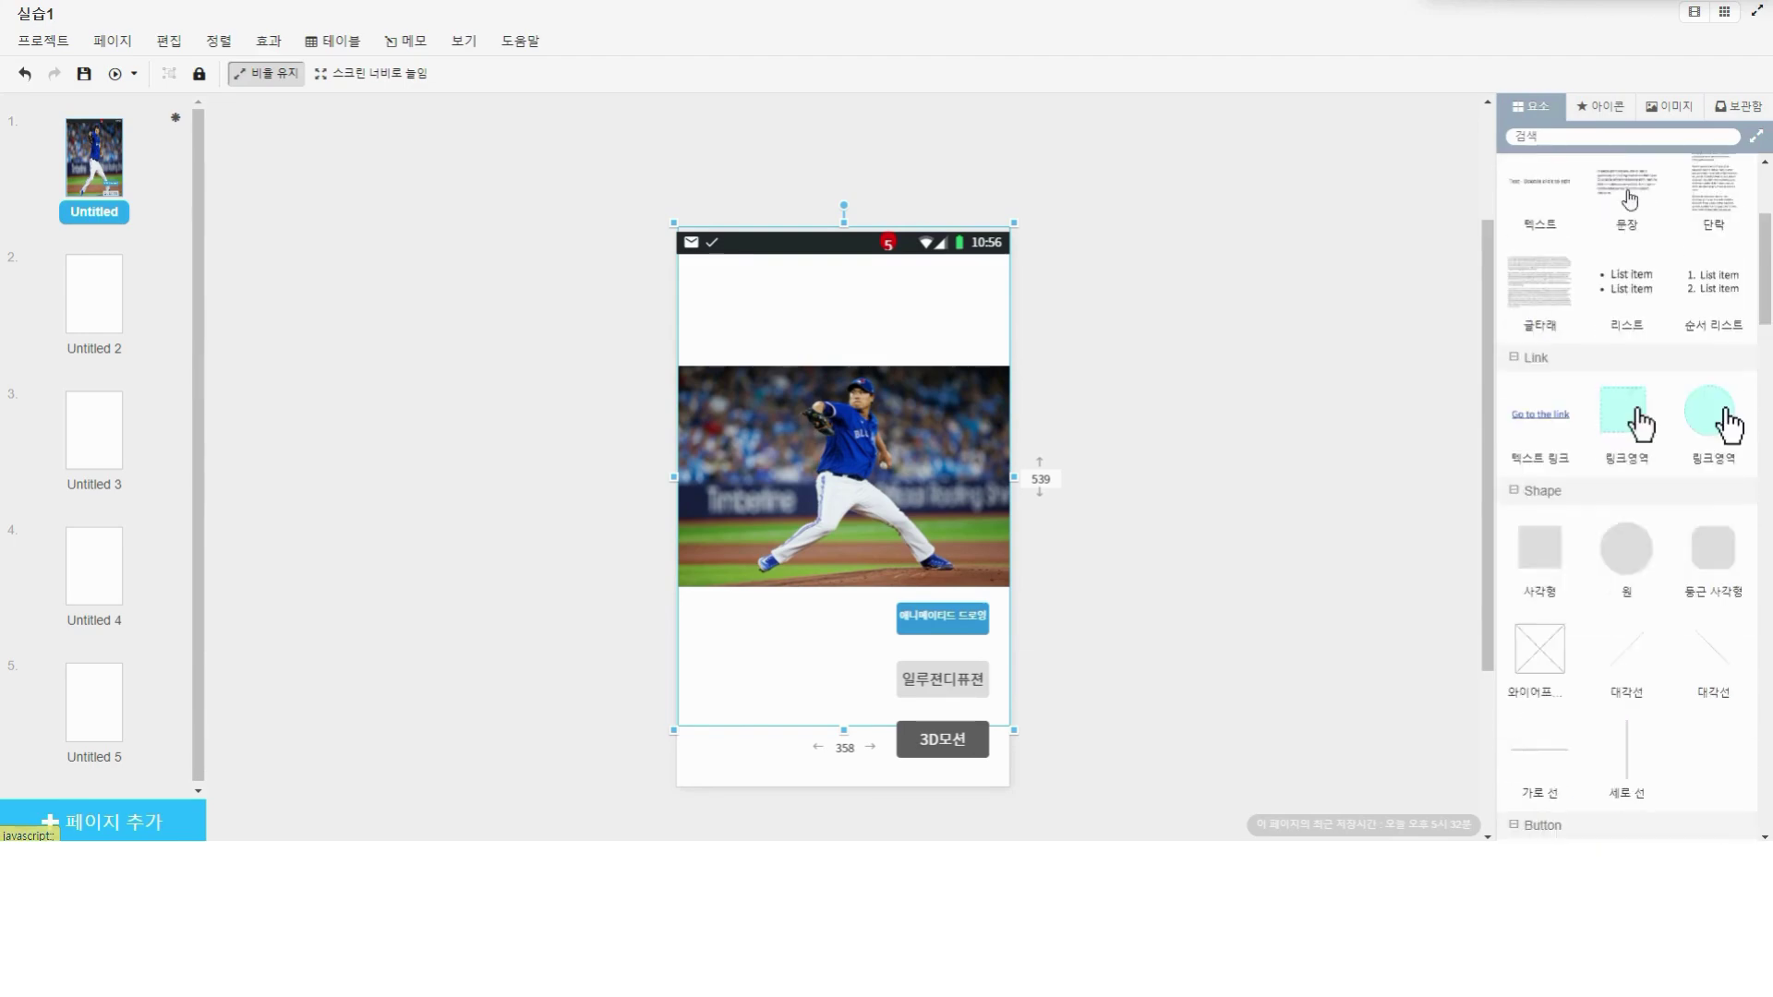
left_click(1570, 247)
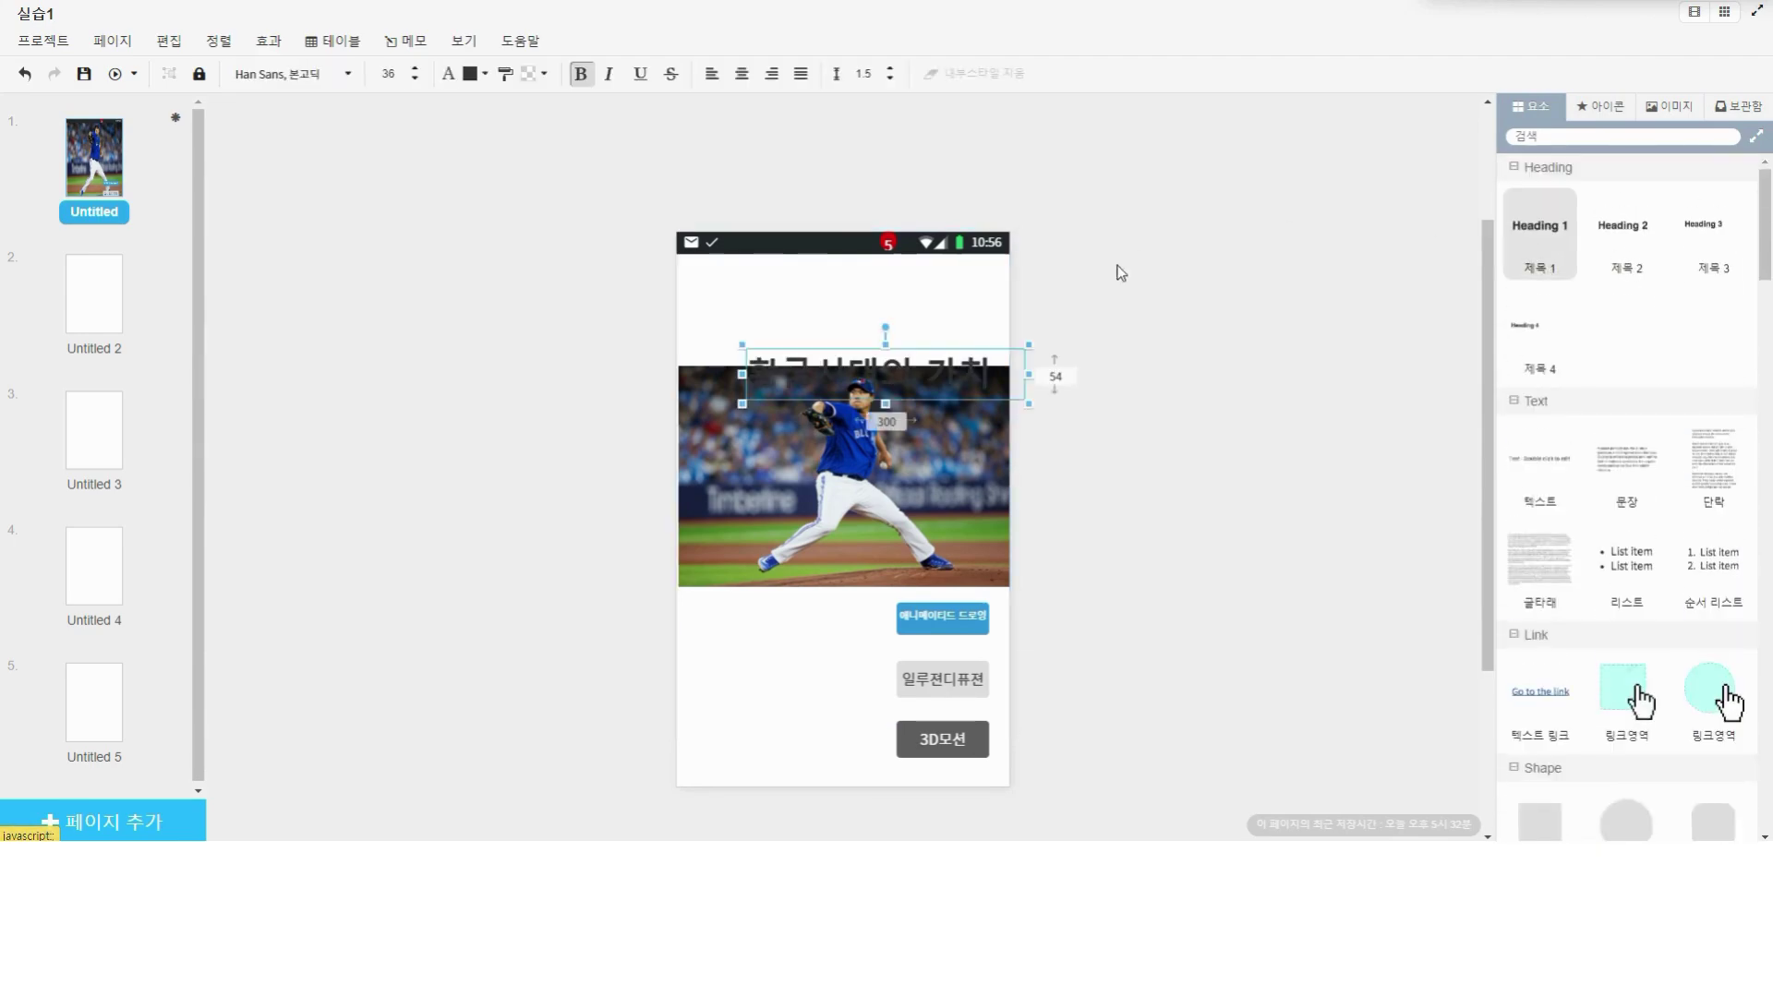
left_click_drag(911, 325, 882, 294)
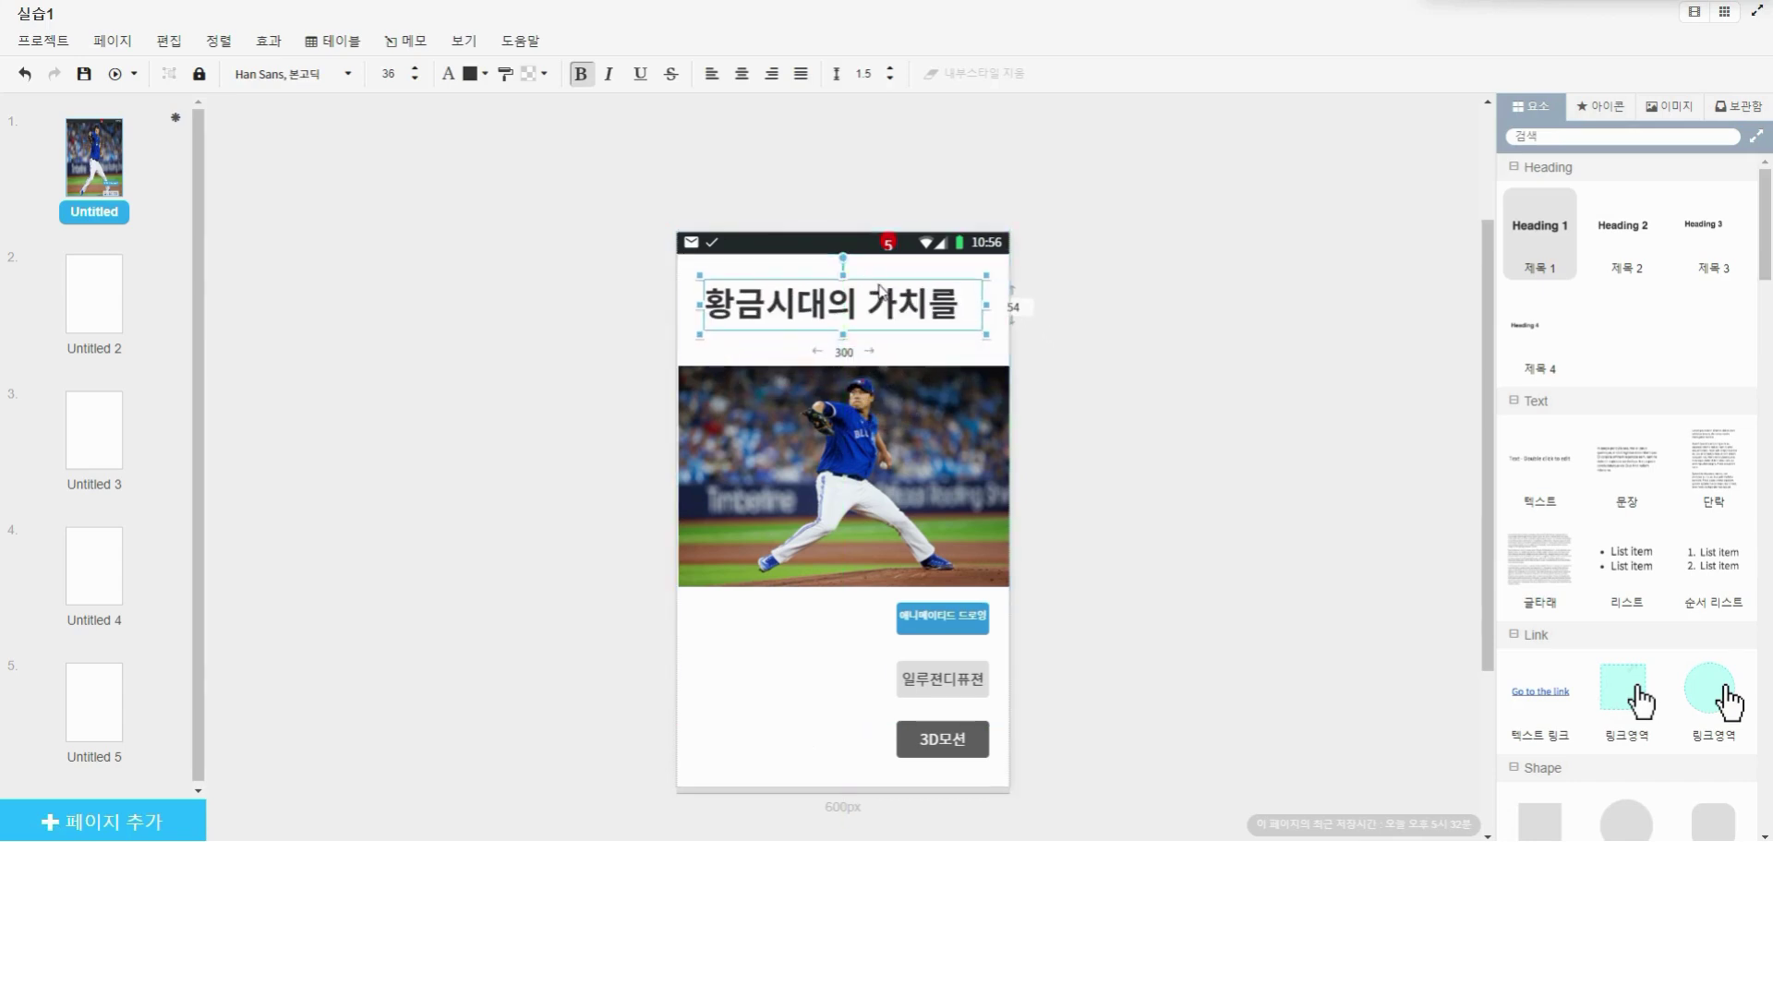
Step: Replace the heading text with the gallery owner's name followed by 갤러리
double_click(883, 298)
type("D")
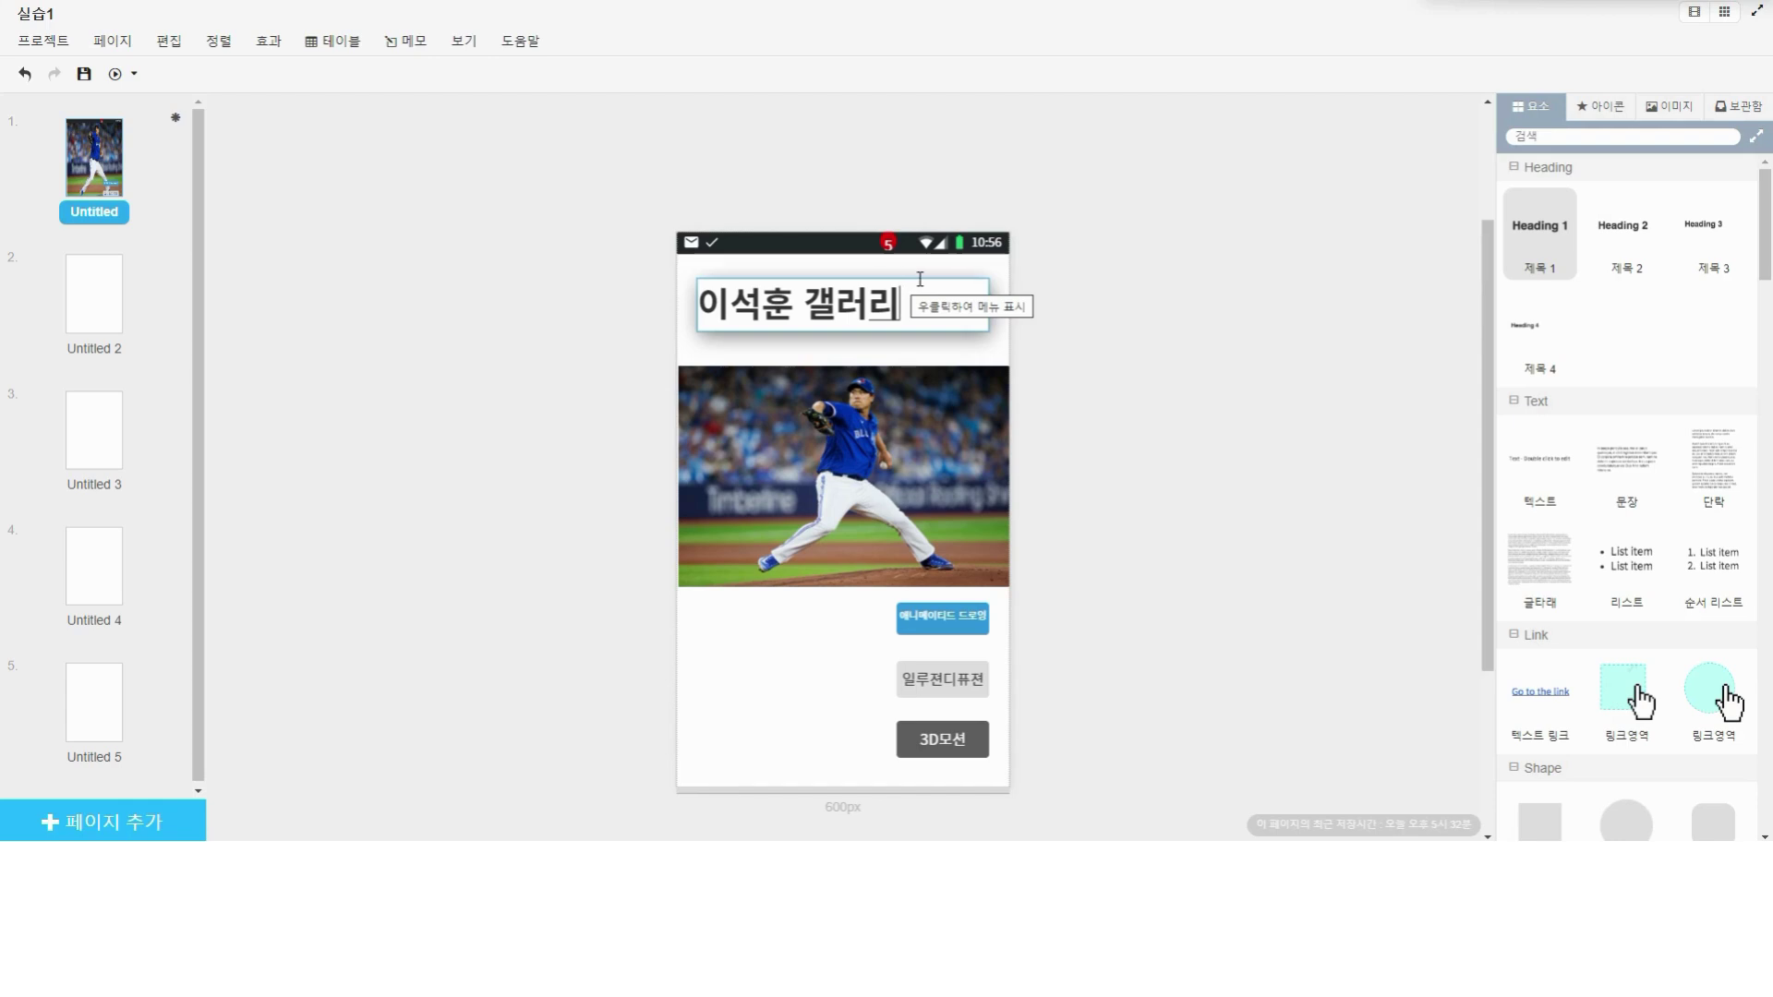
left_click(975, 280)
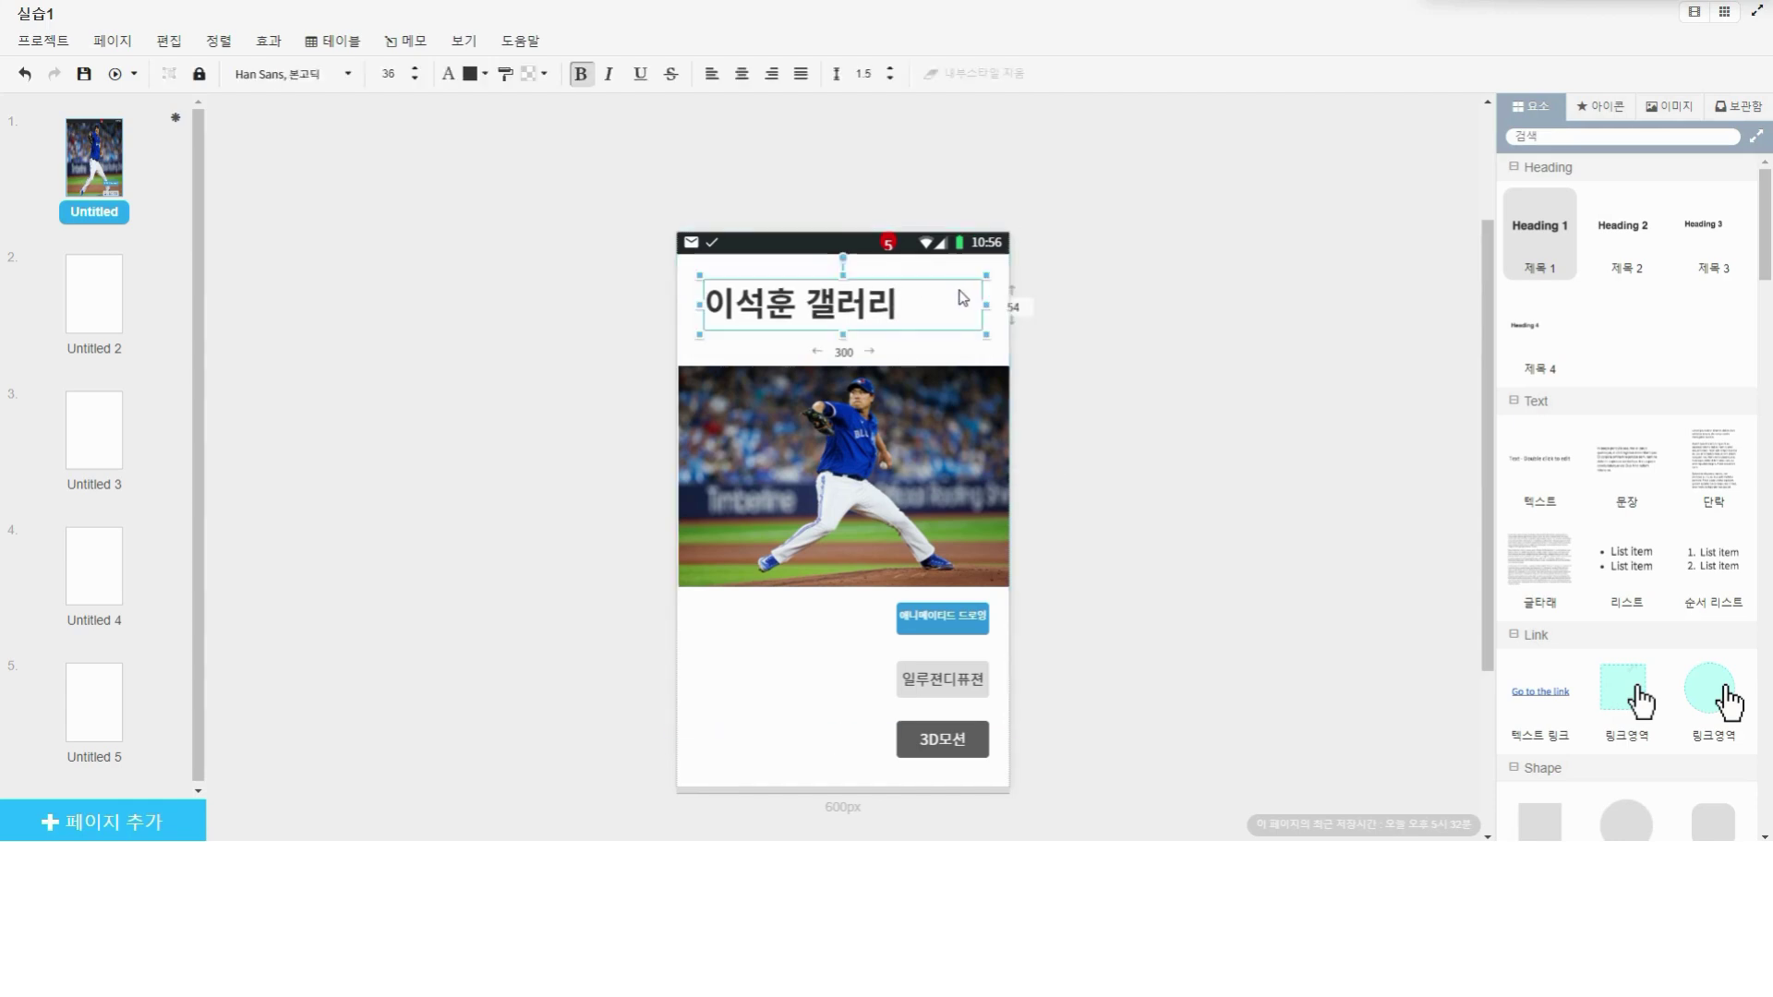
Step: Narrow the heading box to about 222 px and nudge it right and down to sit centred above the image
mouse_move(964, 301)
left_mouse_down()
mouse_move(1004, 312)
mouse_move(942, 306)
left_mouse_up()
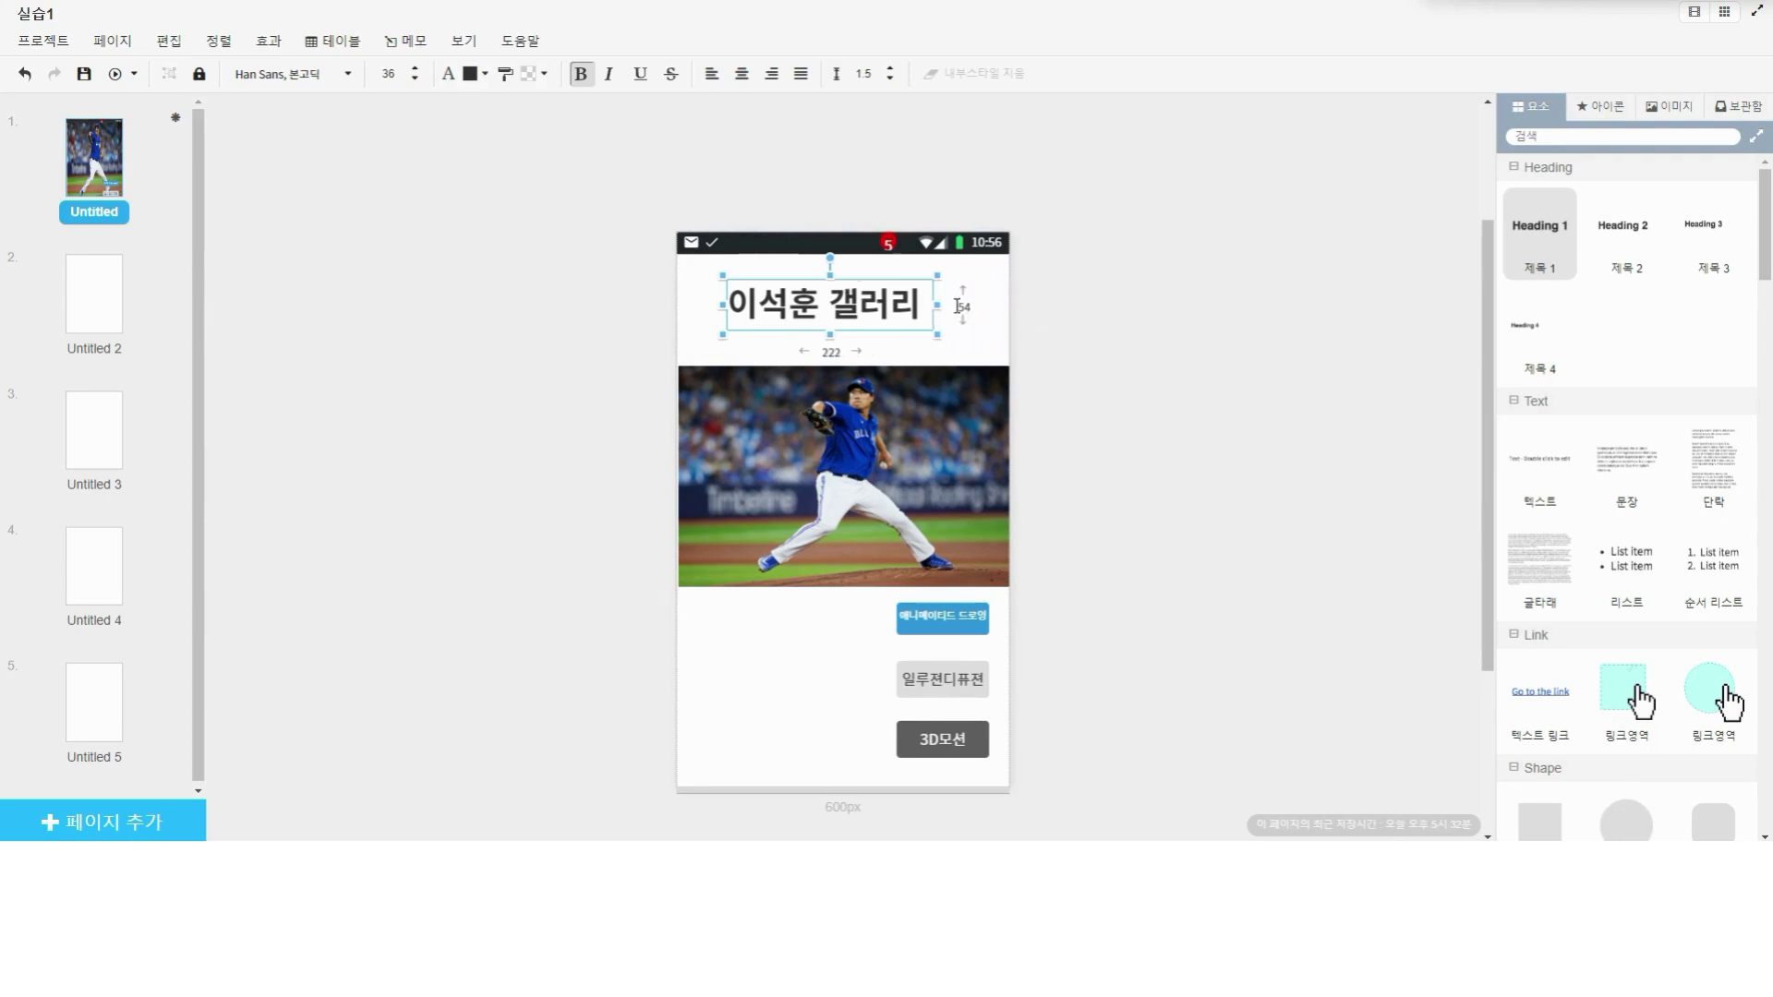
key("Right")
key("Right")
key("Right")
key("Right")
key("Right")
key("Right")
key("Right")
key("Right")
key("Right")
key("Right")
key("Right")
key("Right")
key("Right")
key("Right")
key("Right")
key("Down")
key("Down")
key("Down")
key("Down")
key("Right")
key("Right")
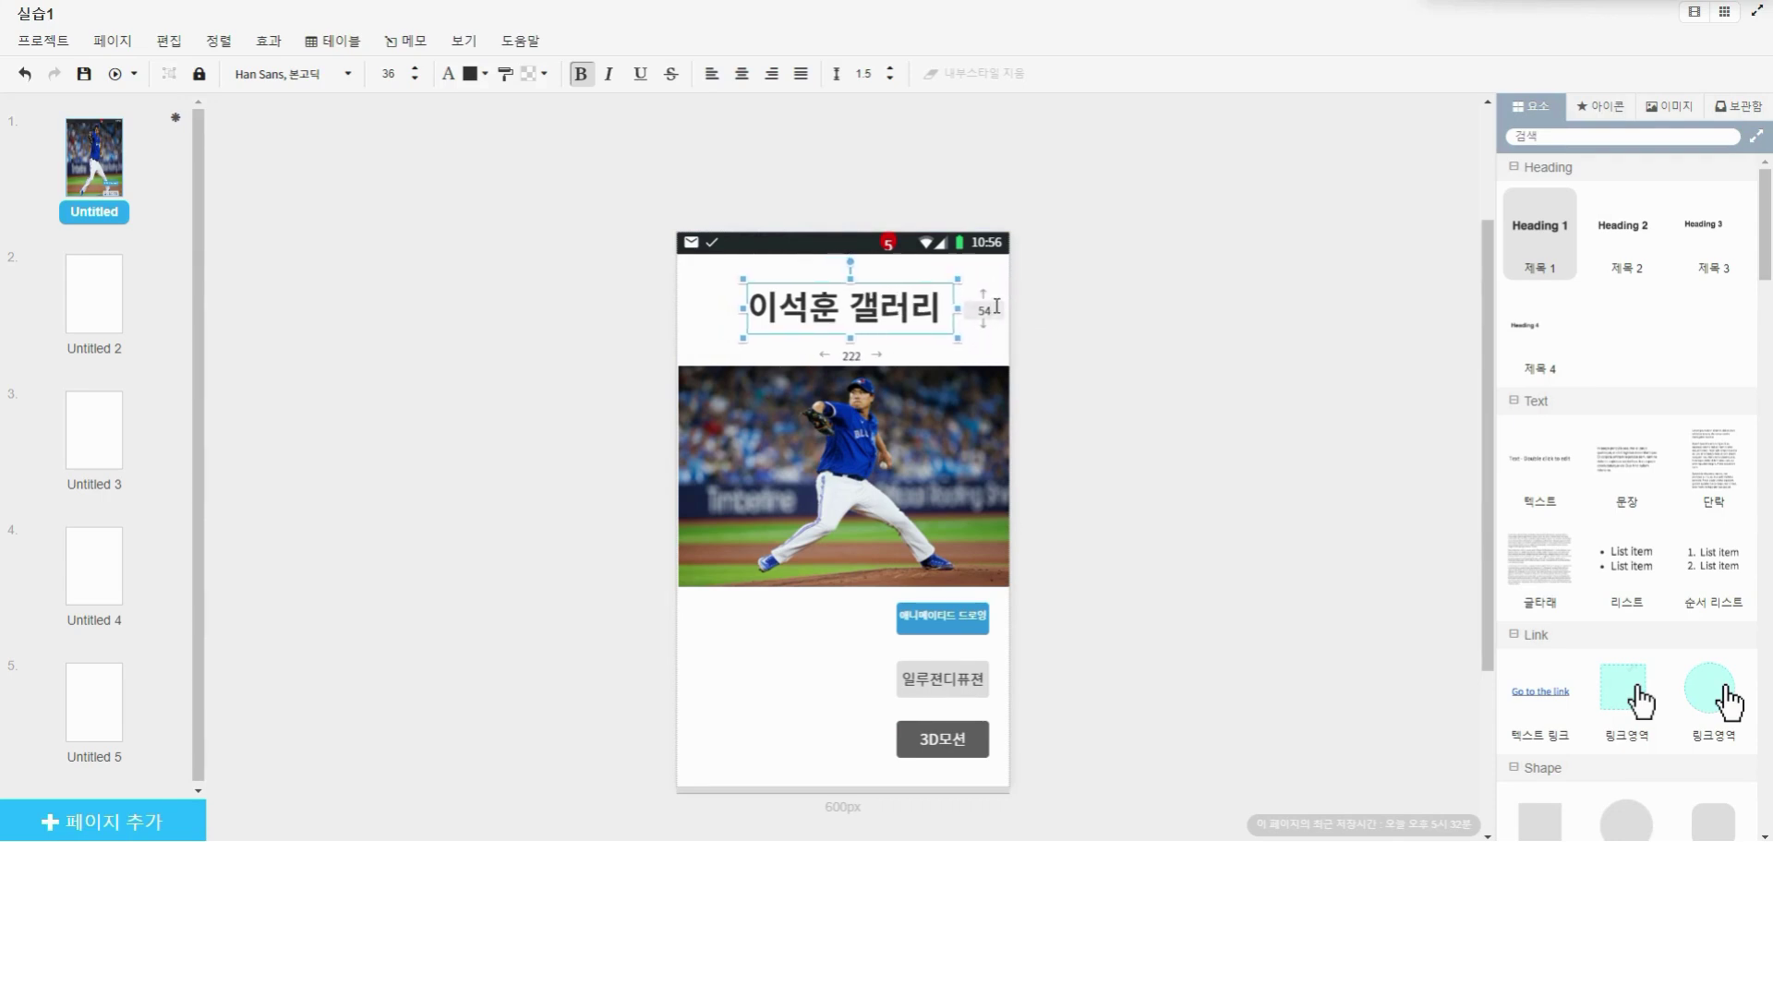
Step: Insert the uploaded running_ju... stick-figure animation on page Untitled 2
left_click(105, 296)
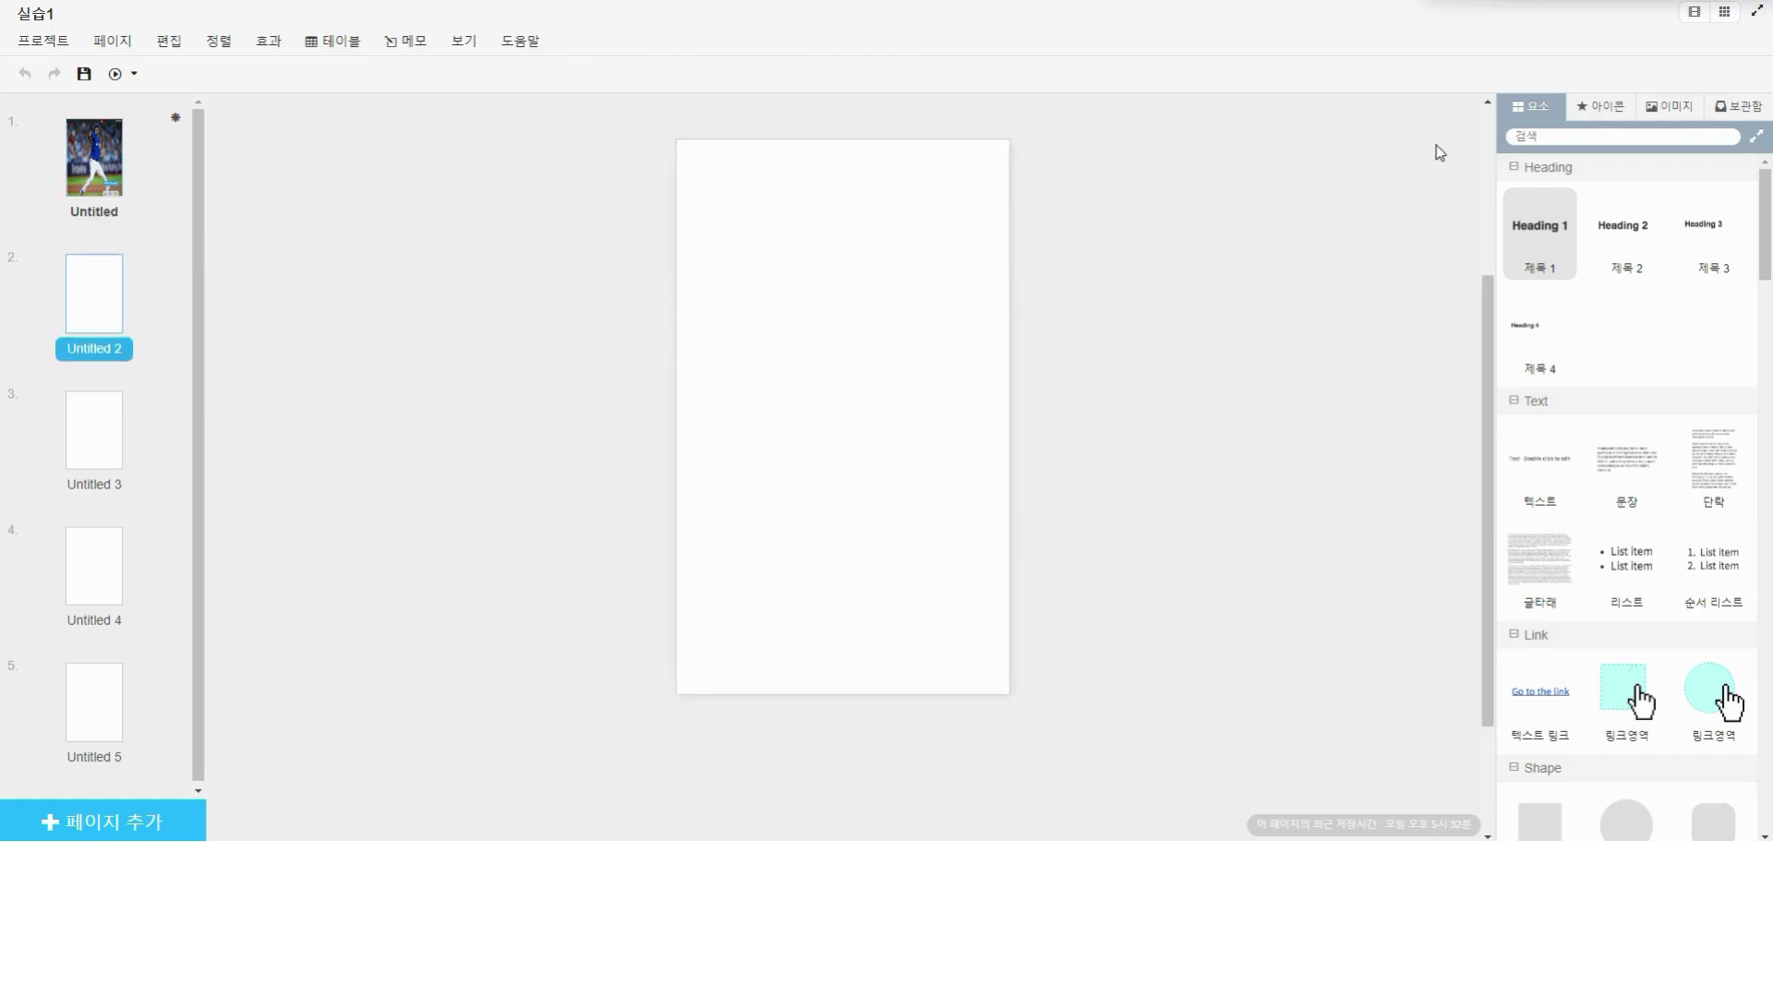
left_click(1752, 118)
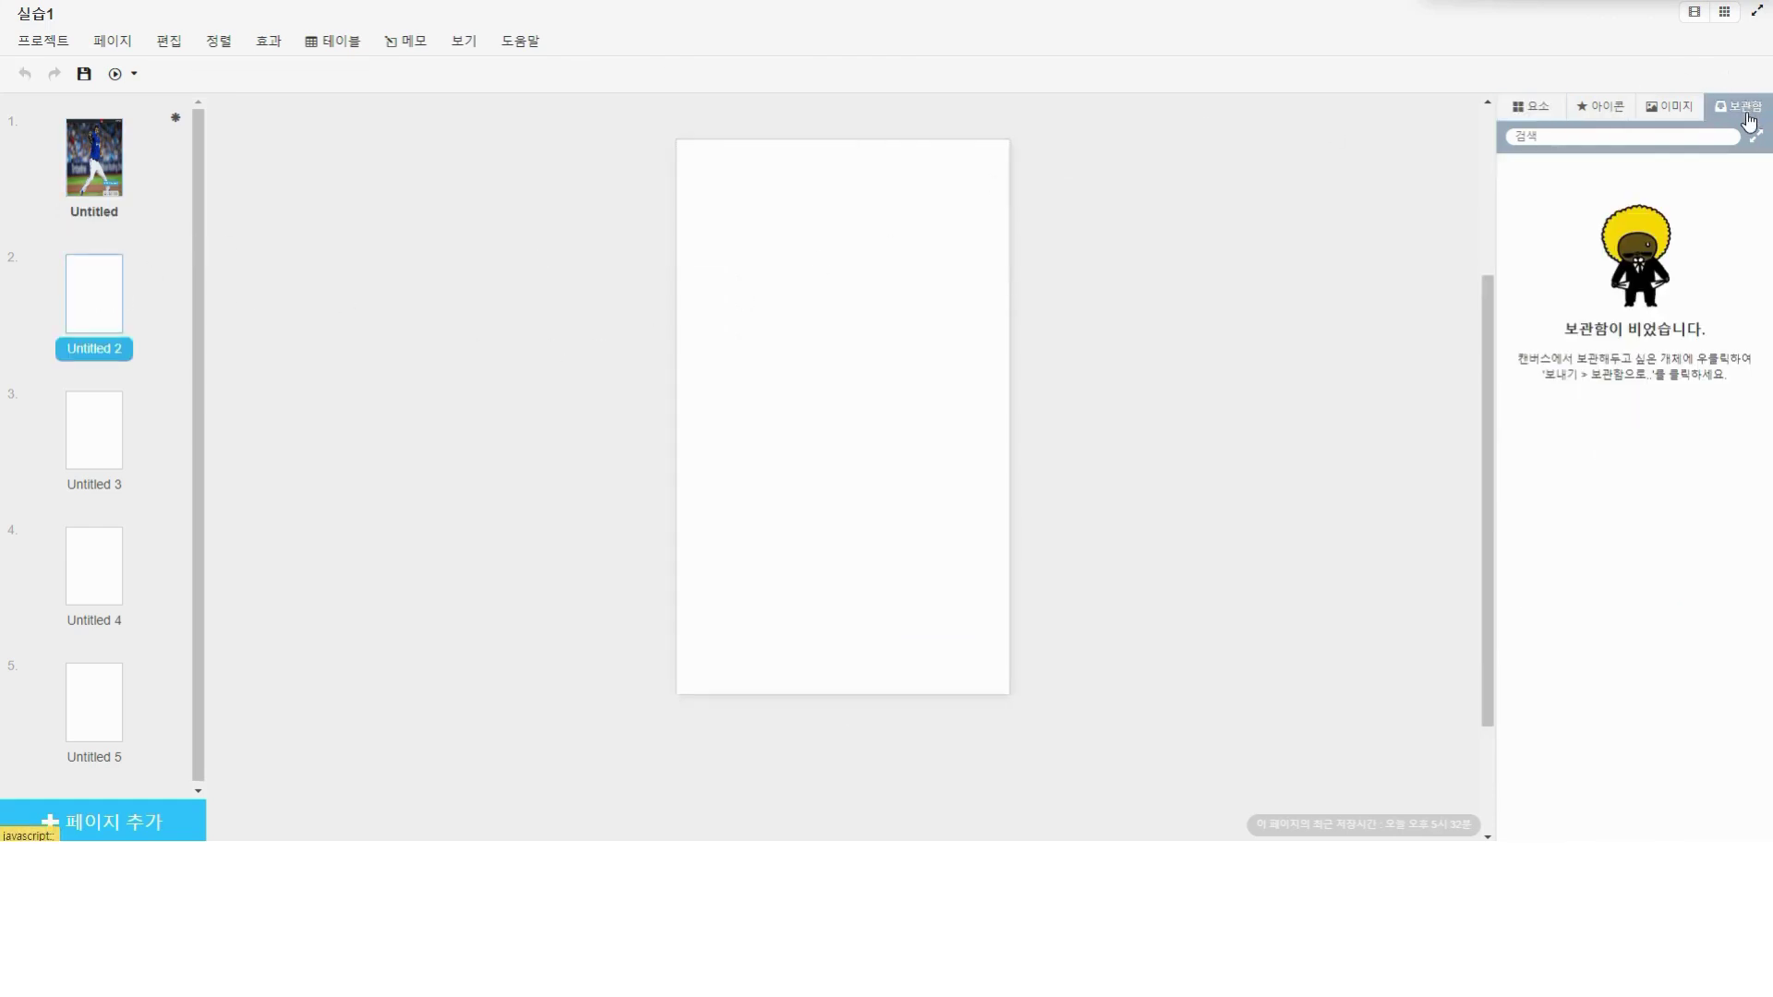
left_click(1682, 104)
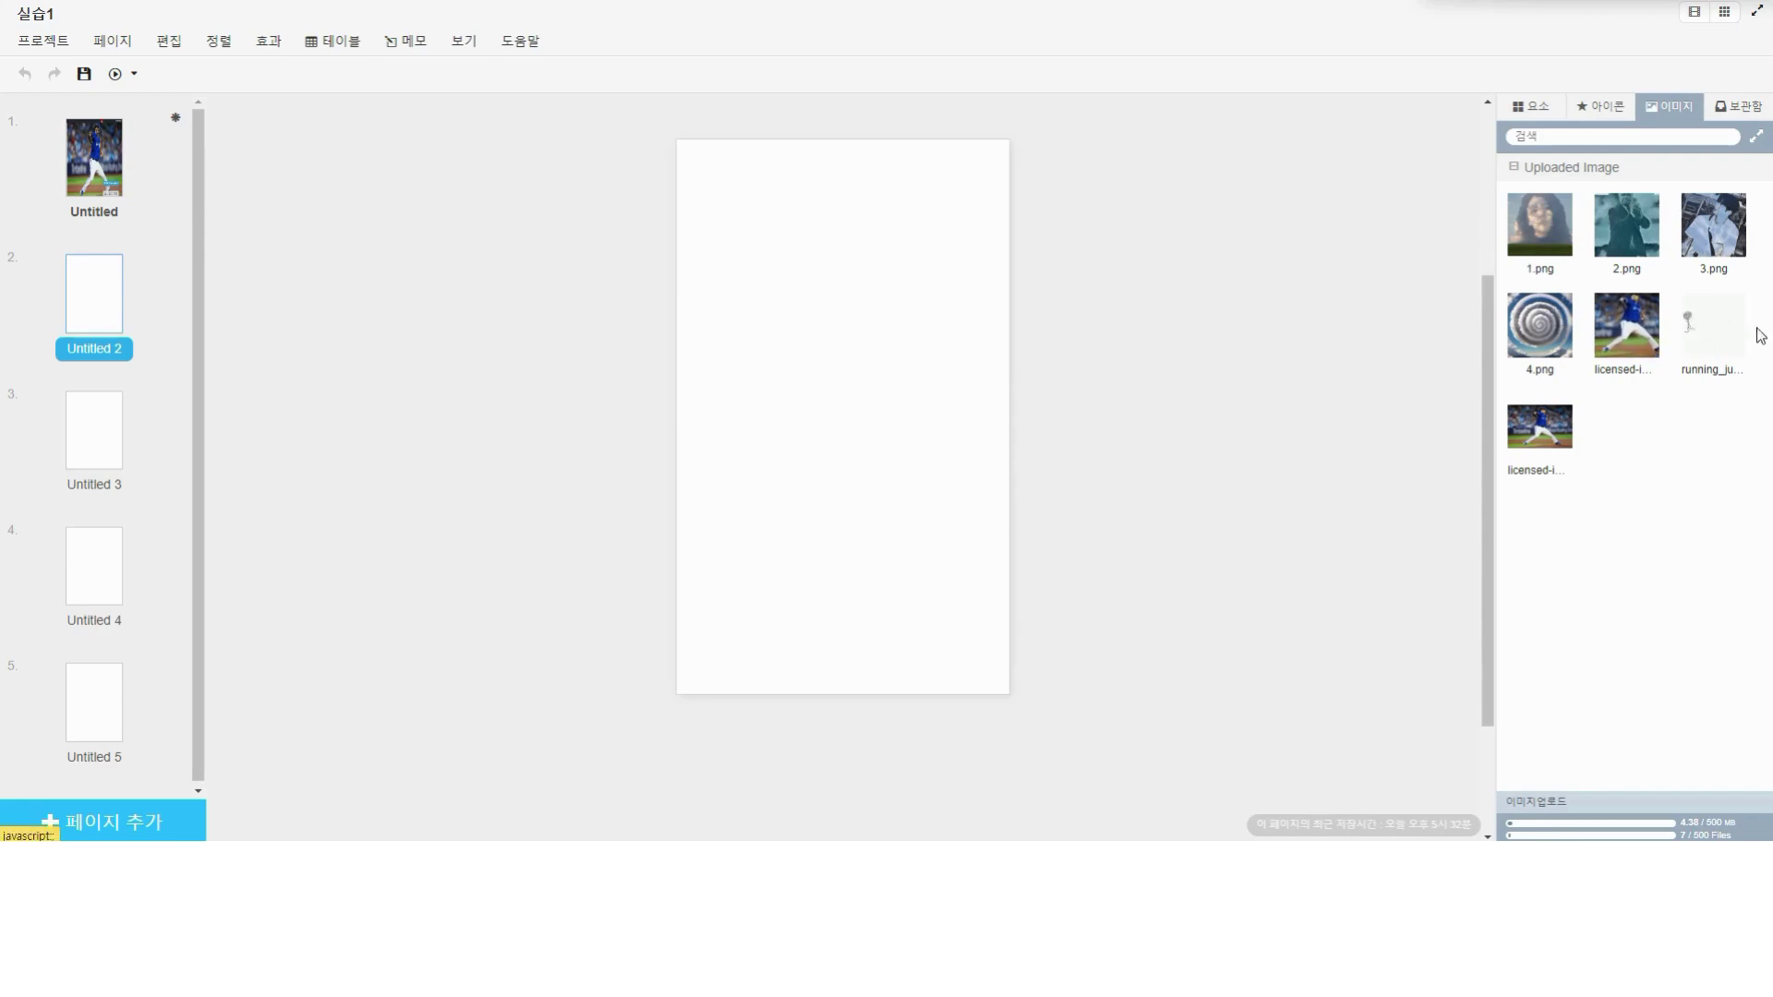
left_click_drag(1713, 328, 690, 204)
Step: Resize the stick-figure animation to about 297 by 327 px and centre it horizontally on the page
left_click(535, 116)
left_click(549, 121)
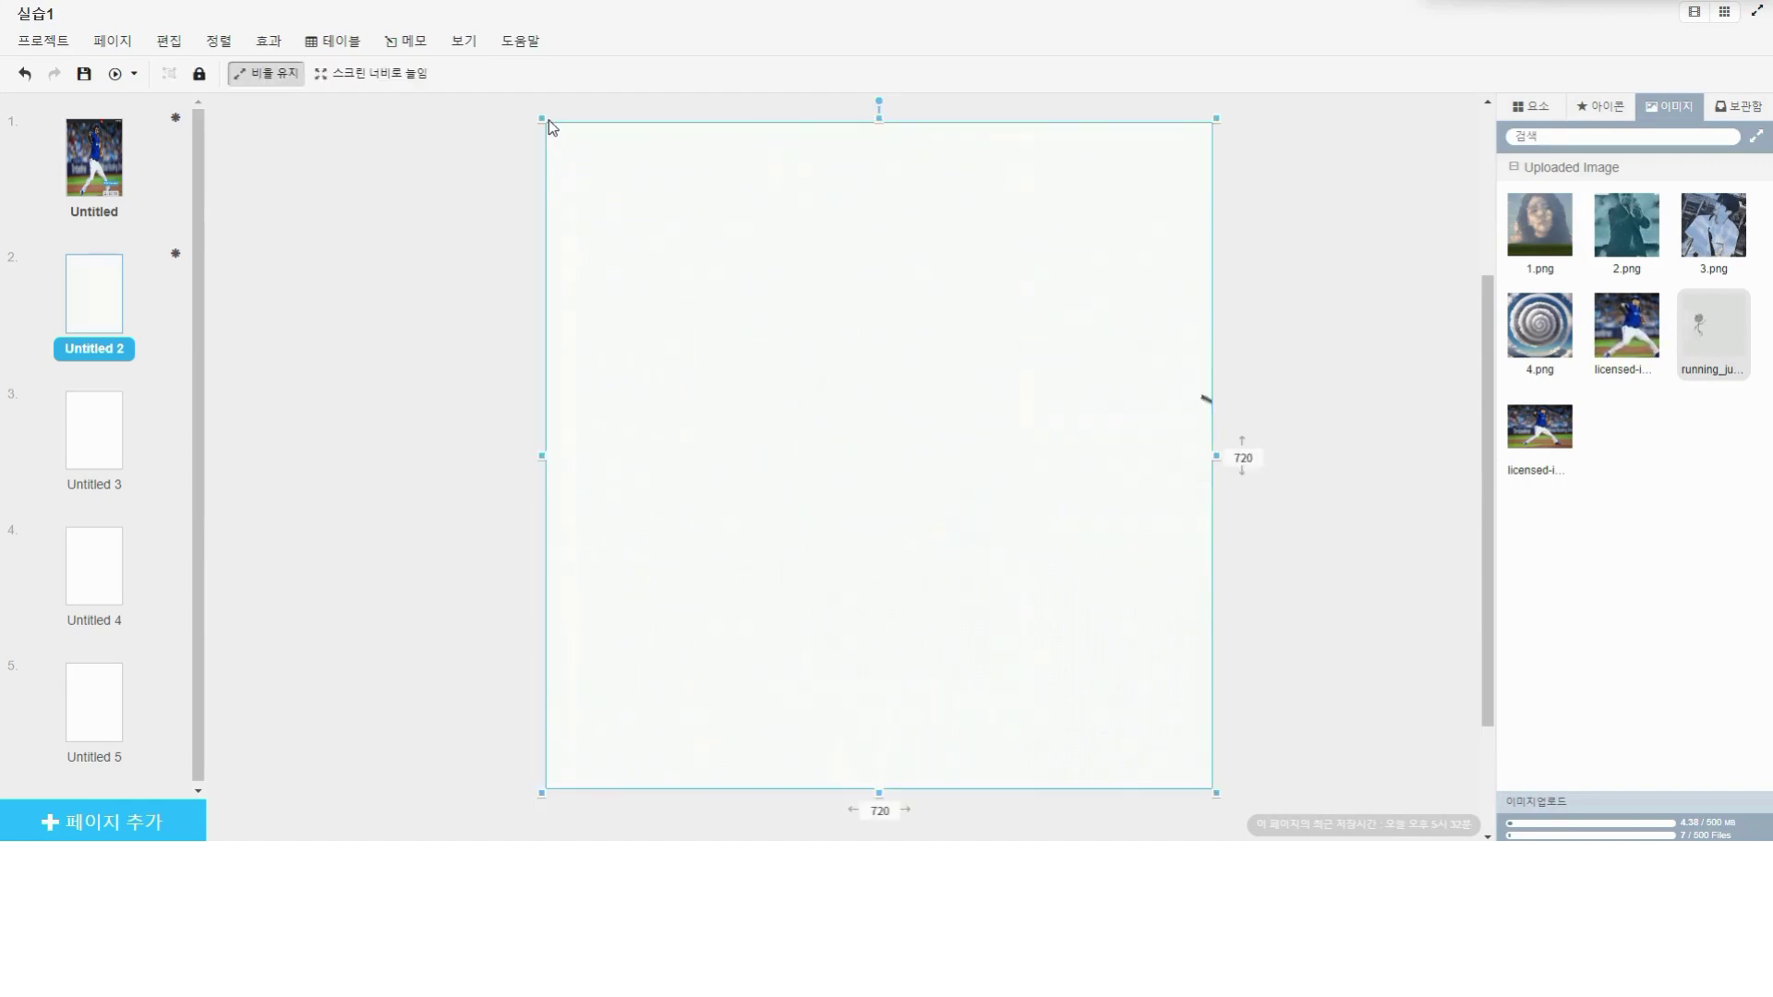
left_click_drag(548, 120, 994, 542)
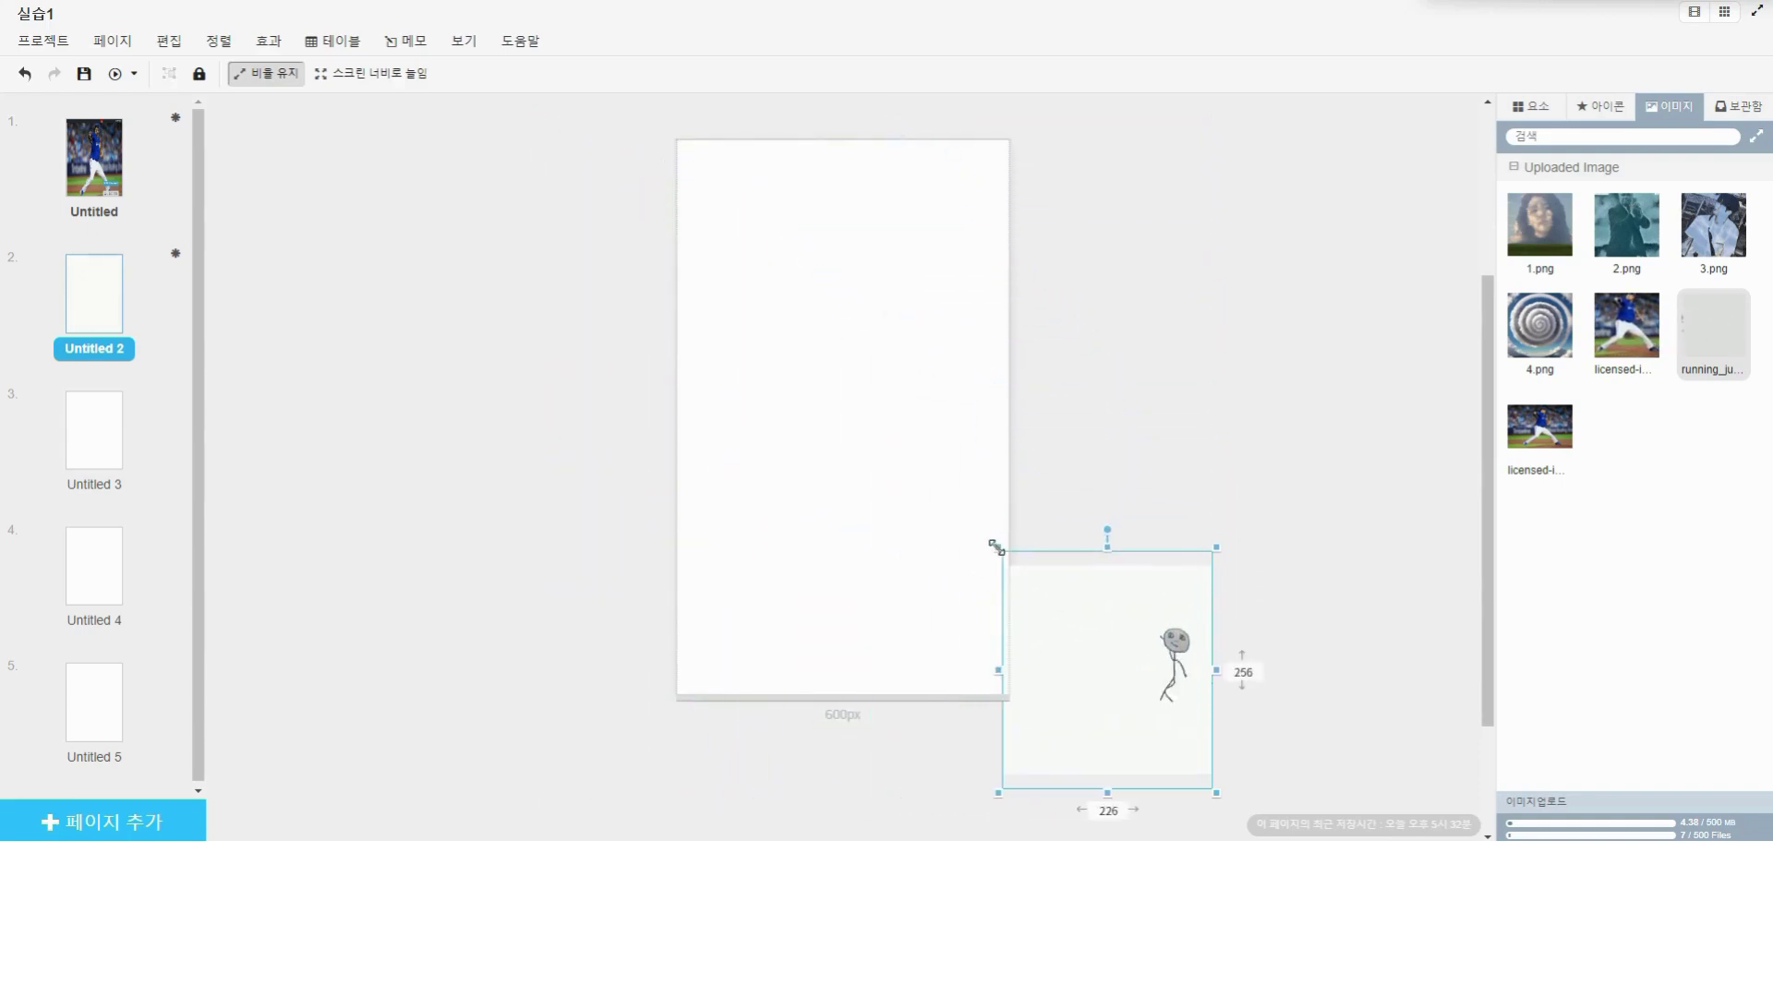
left_click_drag(1122, 637, 835, 333)
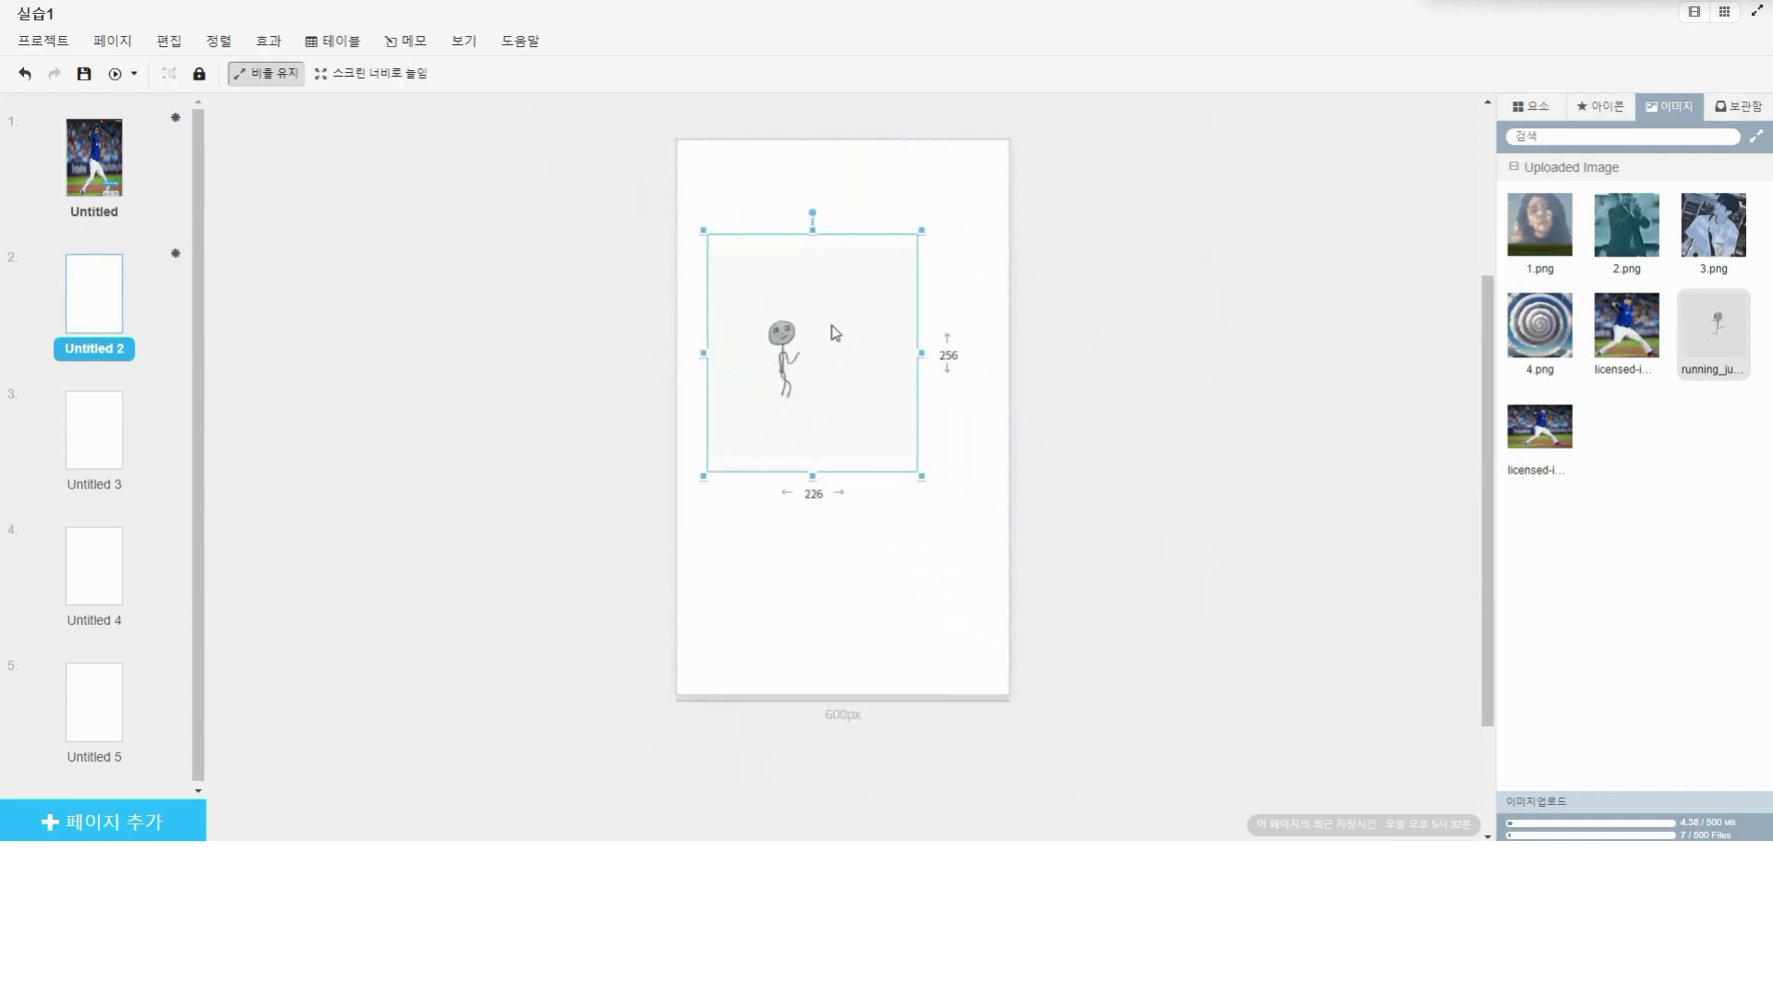
left_click_drag(921, 474, 987, 542)
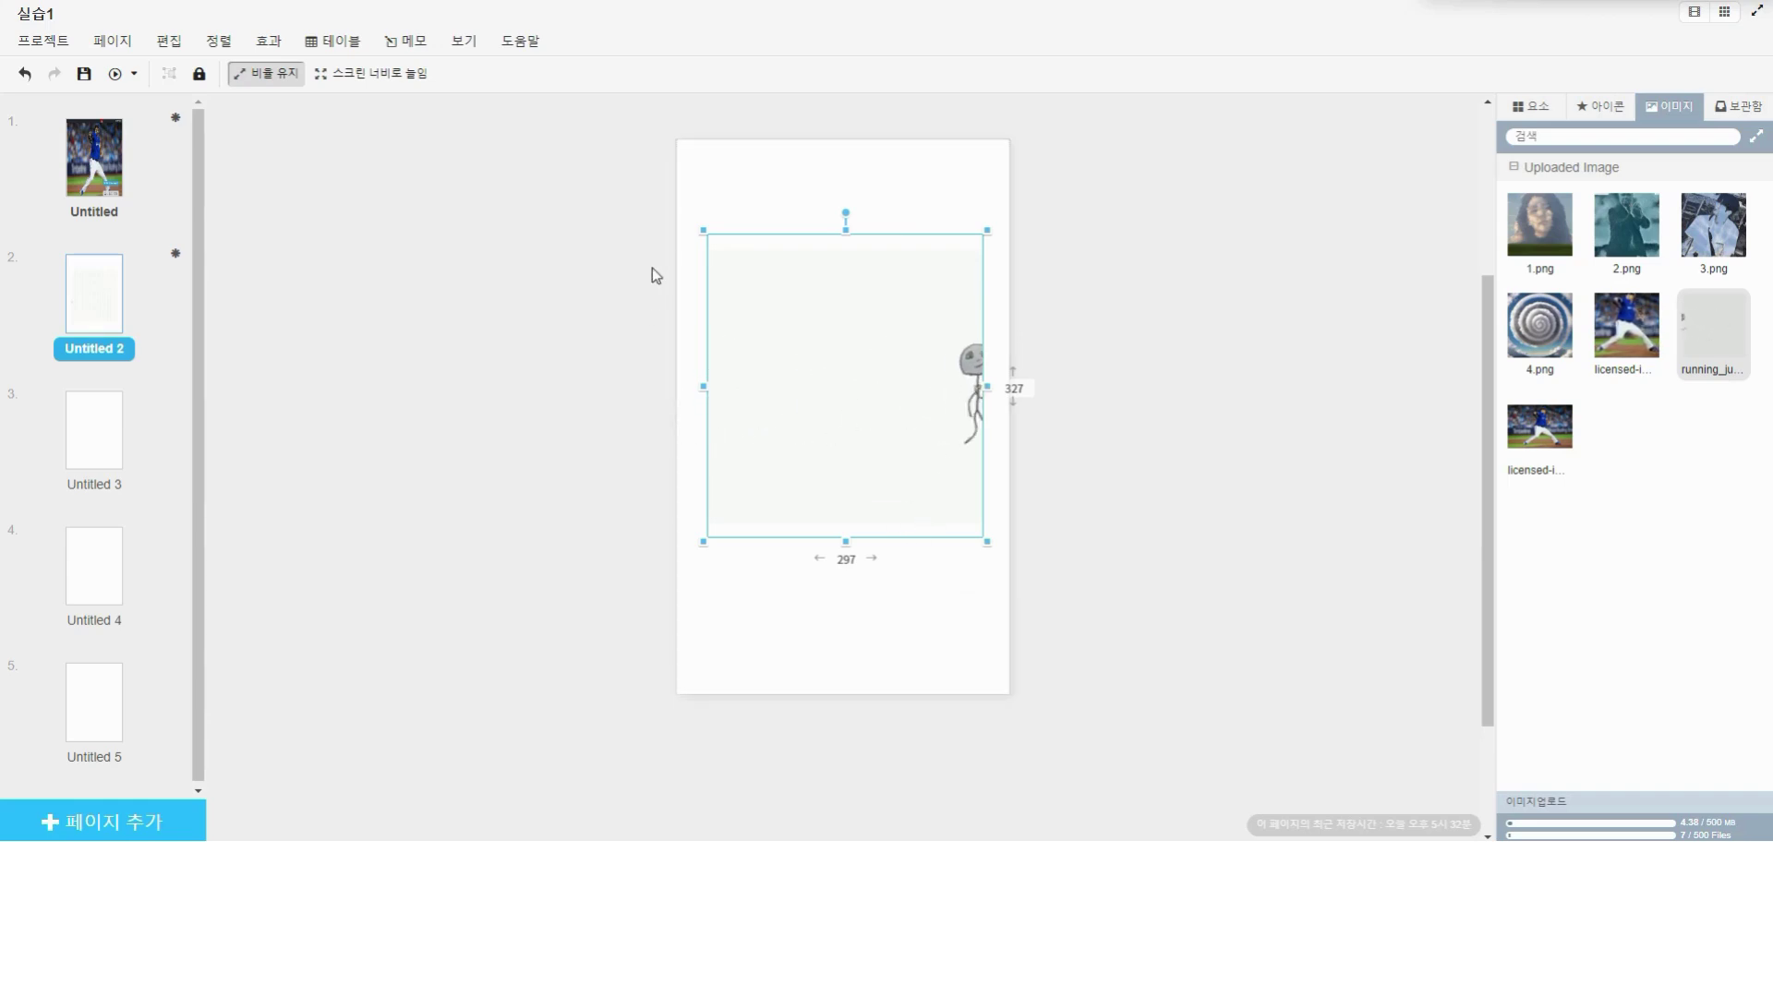
mouse_move(886, 462)
left_mouse_down()
mouse_move(872, 440)
mouse_move(876, 457)
left_mouse_up()
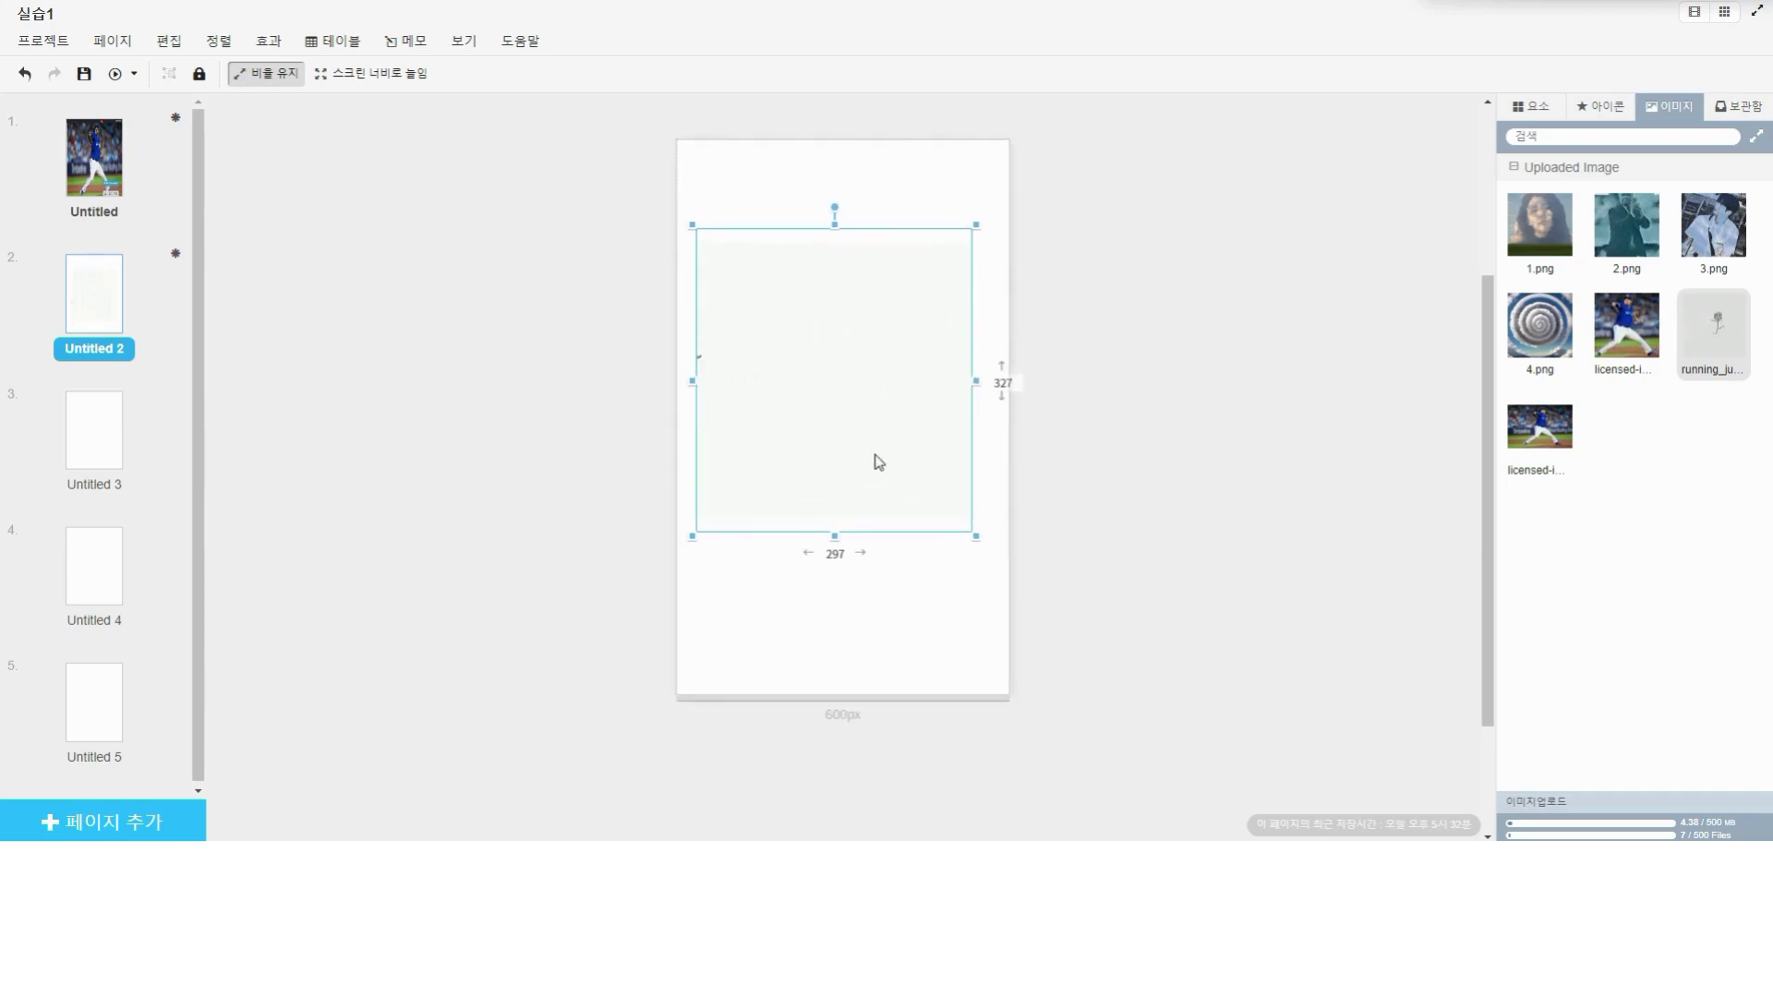
Step: Insert 1.png on page Untitled 3, narrow it to about 309 px and centre it on the page
left_click(122, 449)
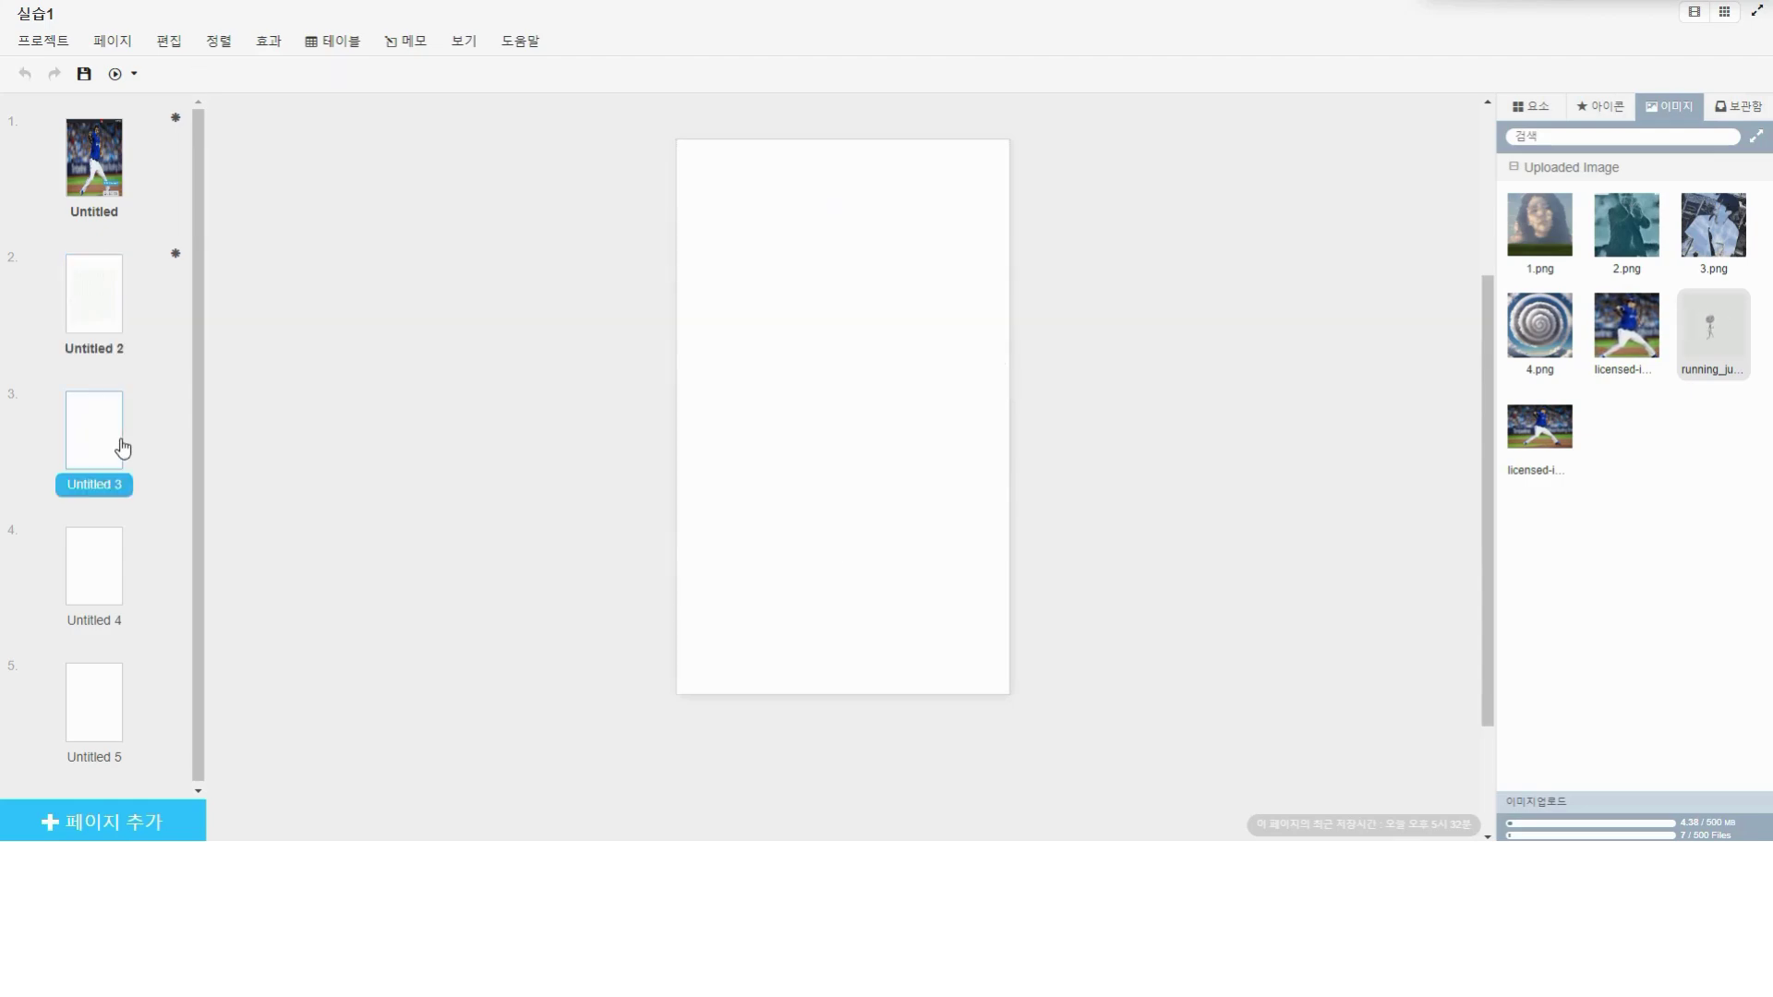
left_click(1567, 240)
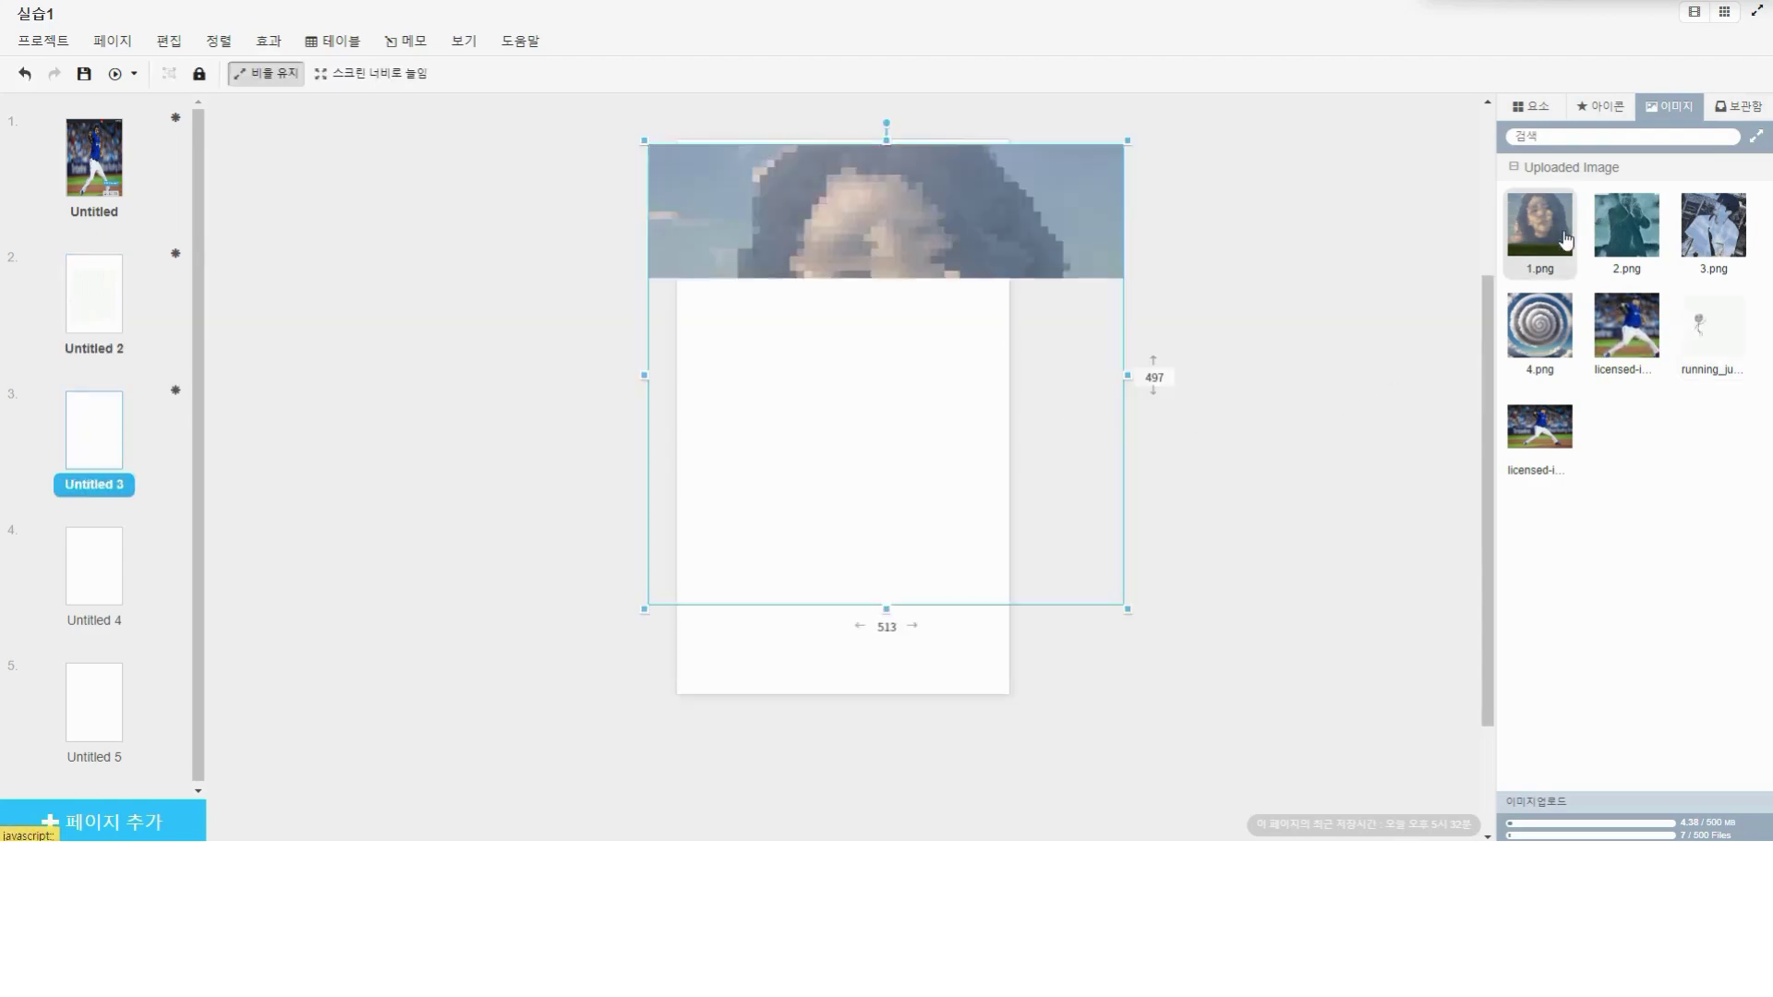
left_click_drag(1018, 267, 926, 308)
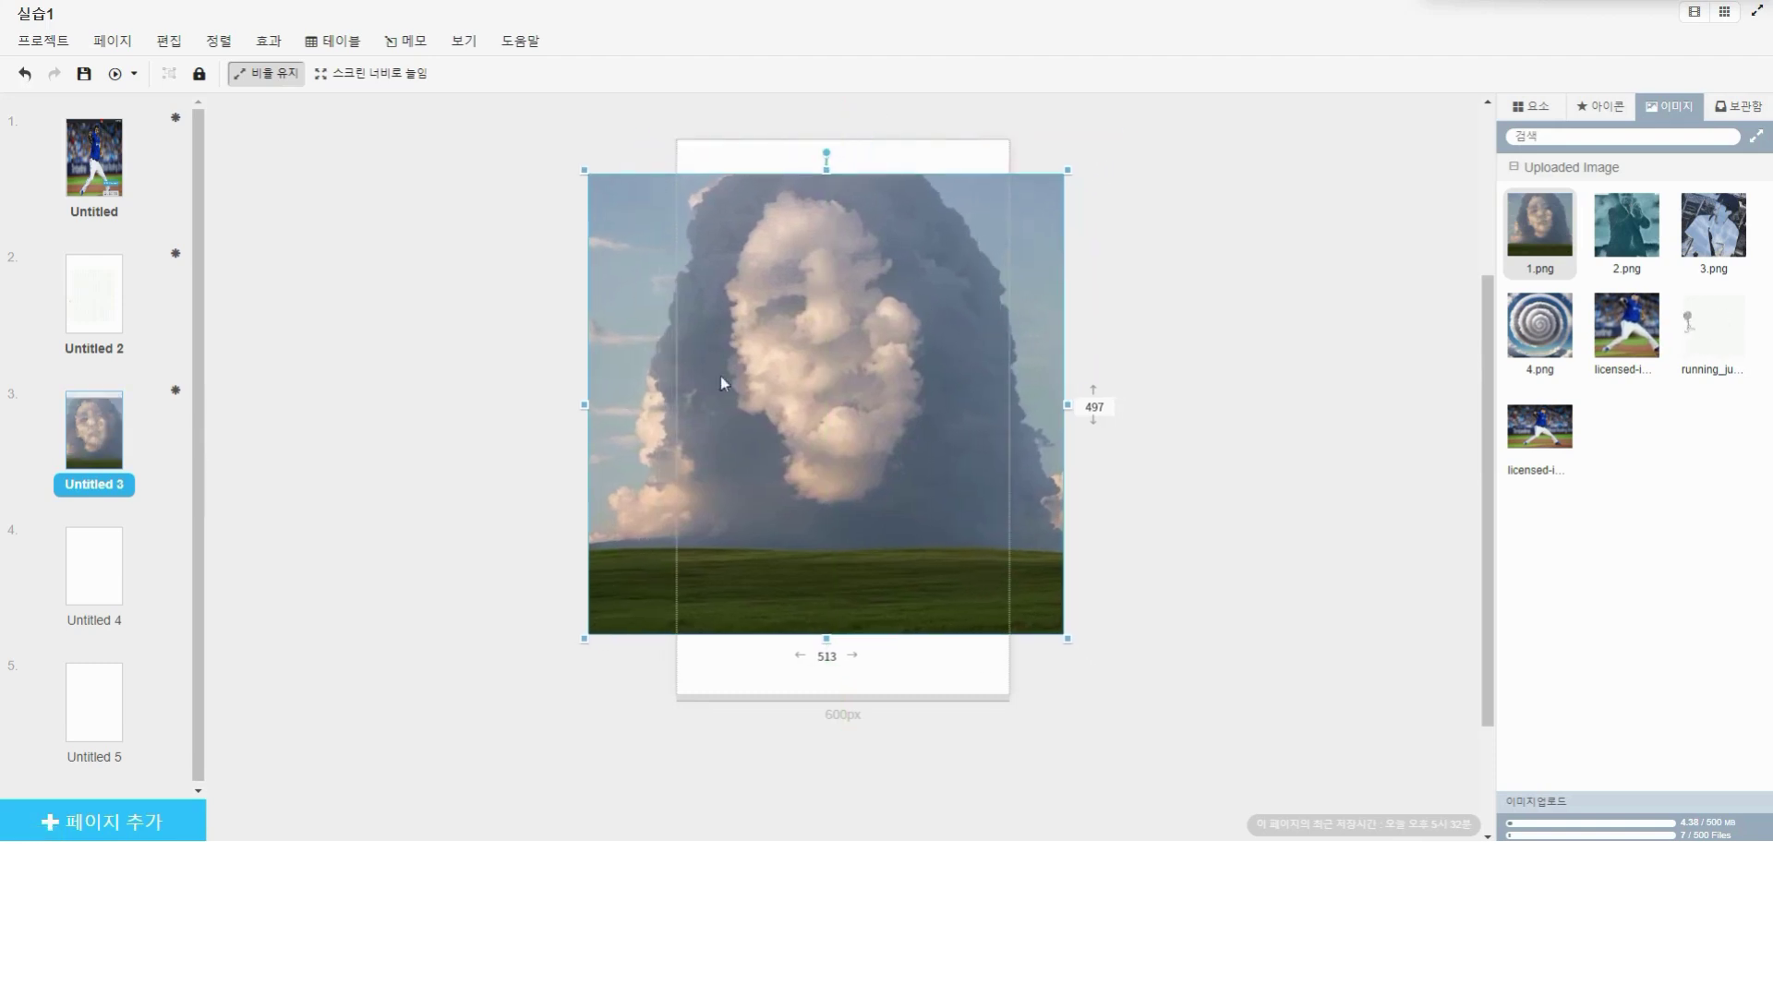
left_click_drag(586, 408, 750, 391)
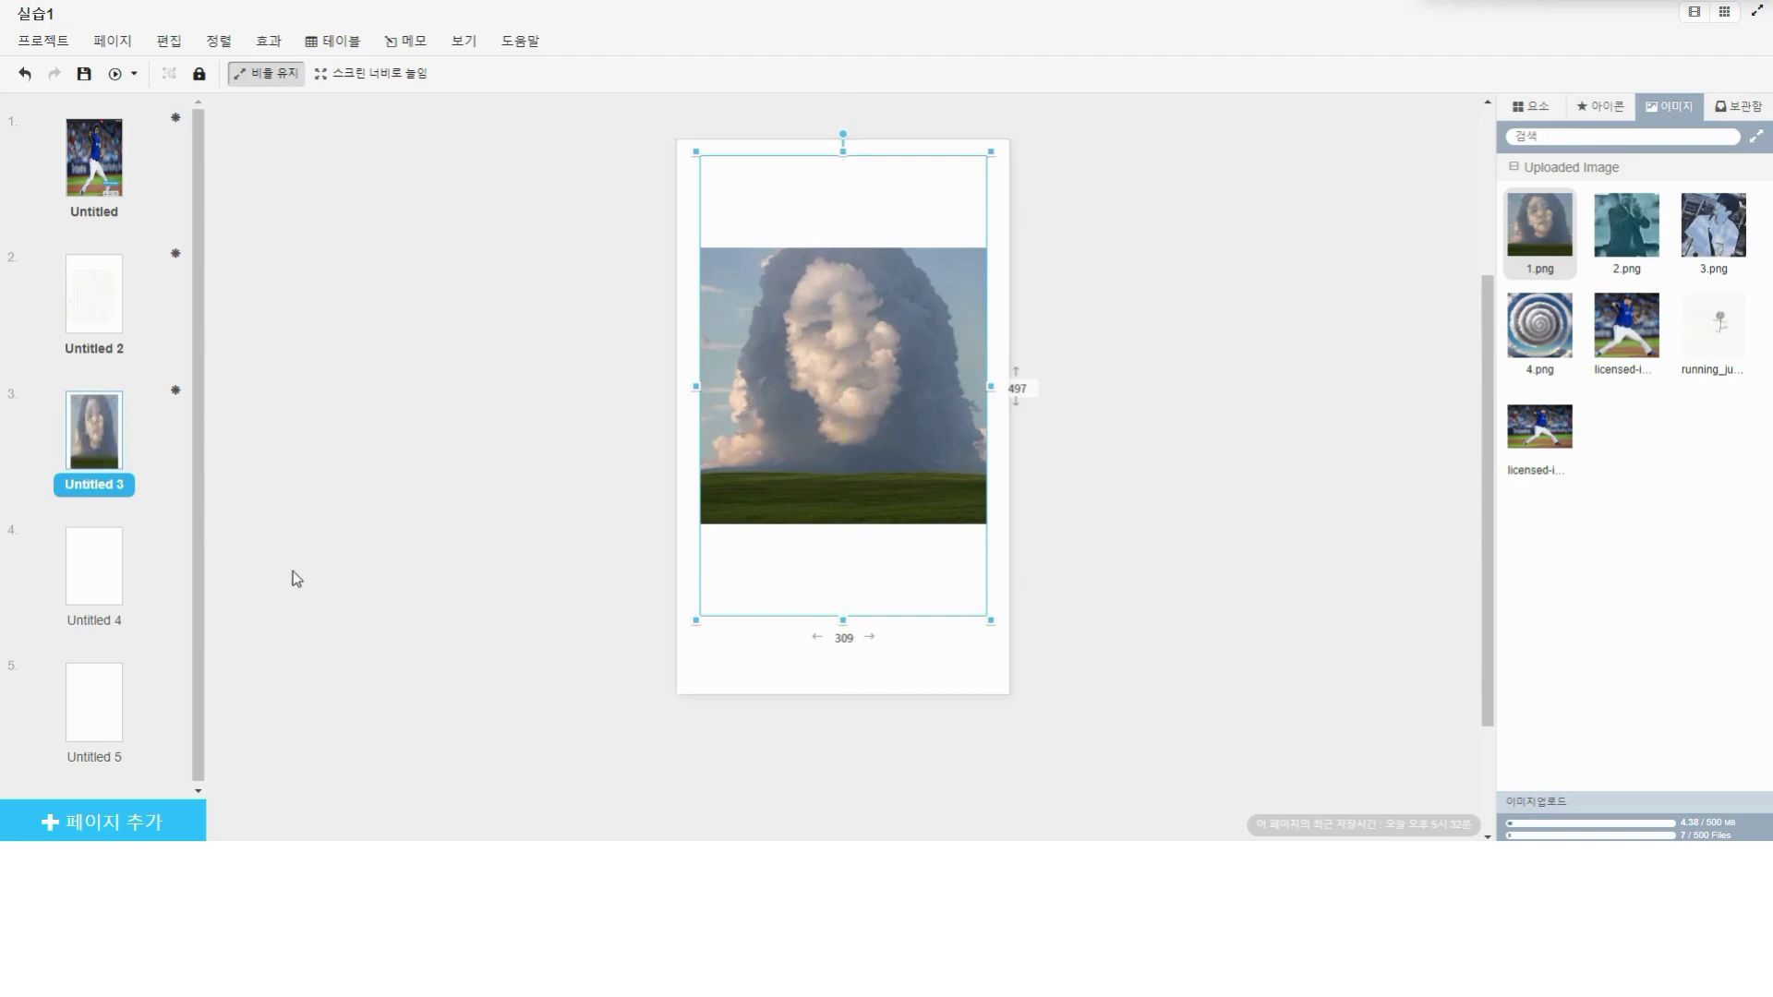
Step: Insert 2.png on page Untitled 4, resize it to about 309 by 353 px and centre it horizontally on the page
left_click(89, 589)
left_click(1648, 238)
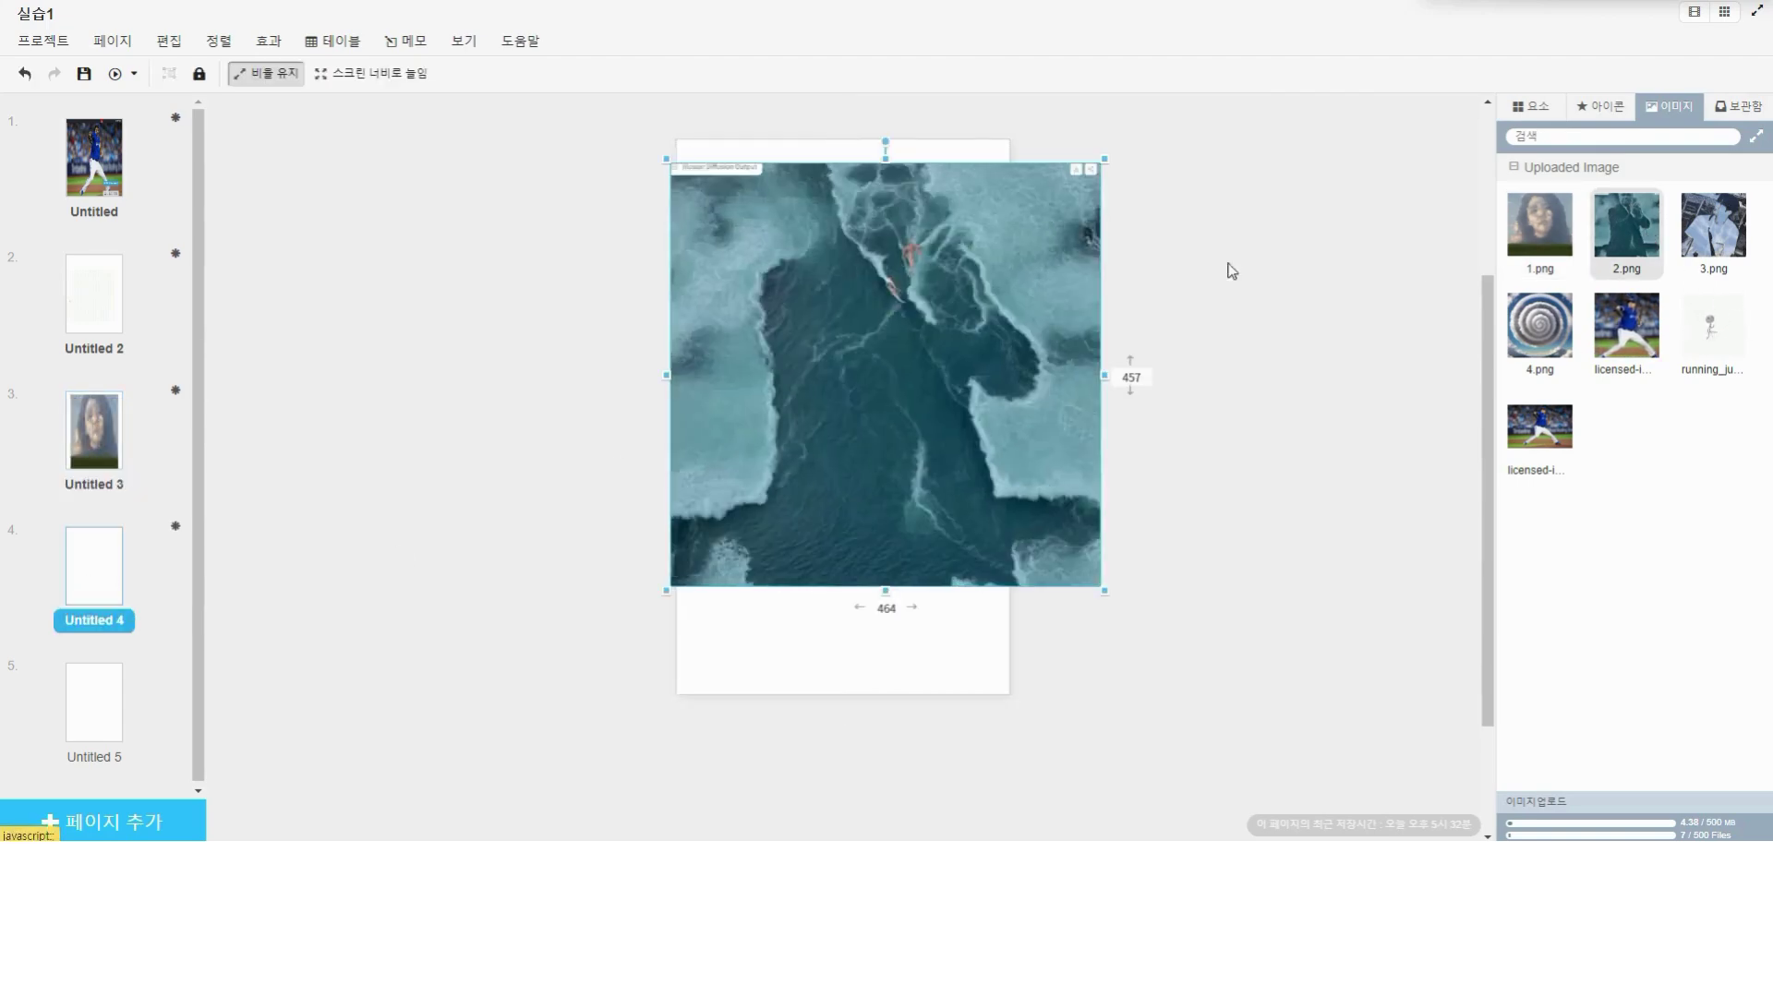
left_click_drag(669, 160, 814, 260)
left_click_drag(991, 389, 878, 349)
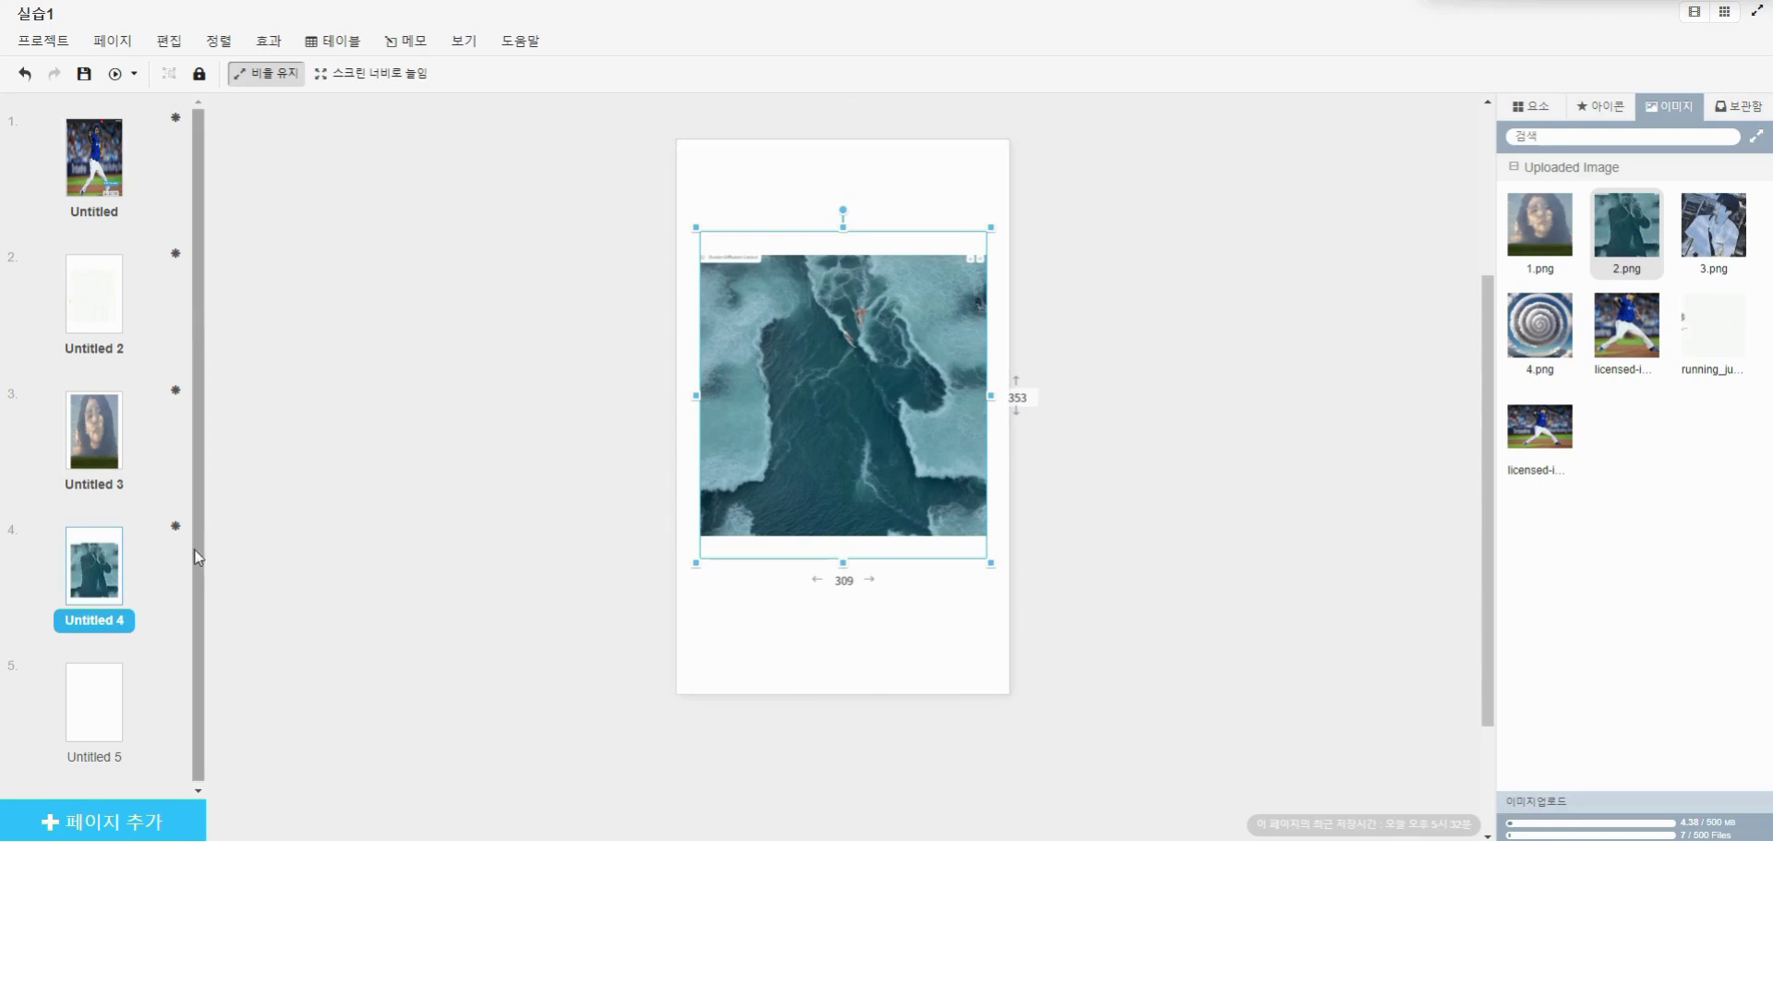
Step: Insert 3.png on page Untitled 5, shrink it to about 355 by 317 px and move it to the middle of the page
left_click(97, 707)
left_click(1713, 227)
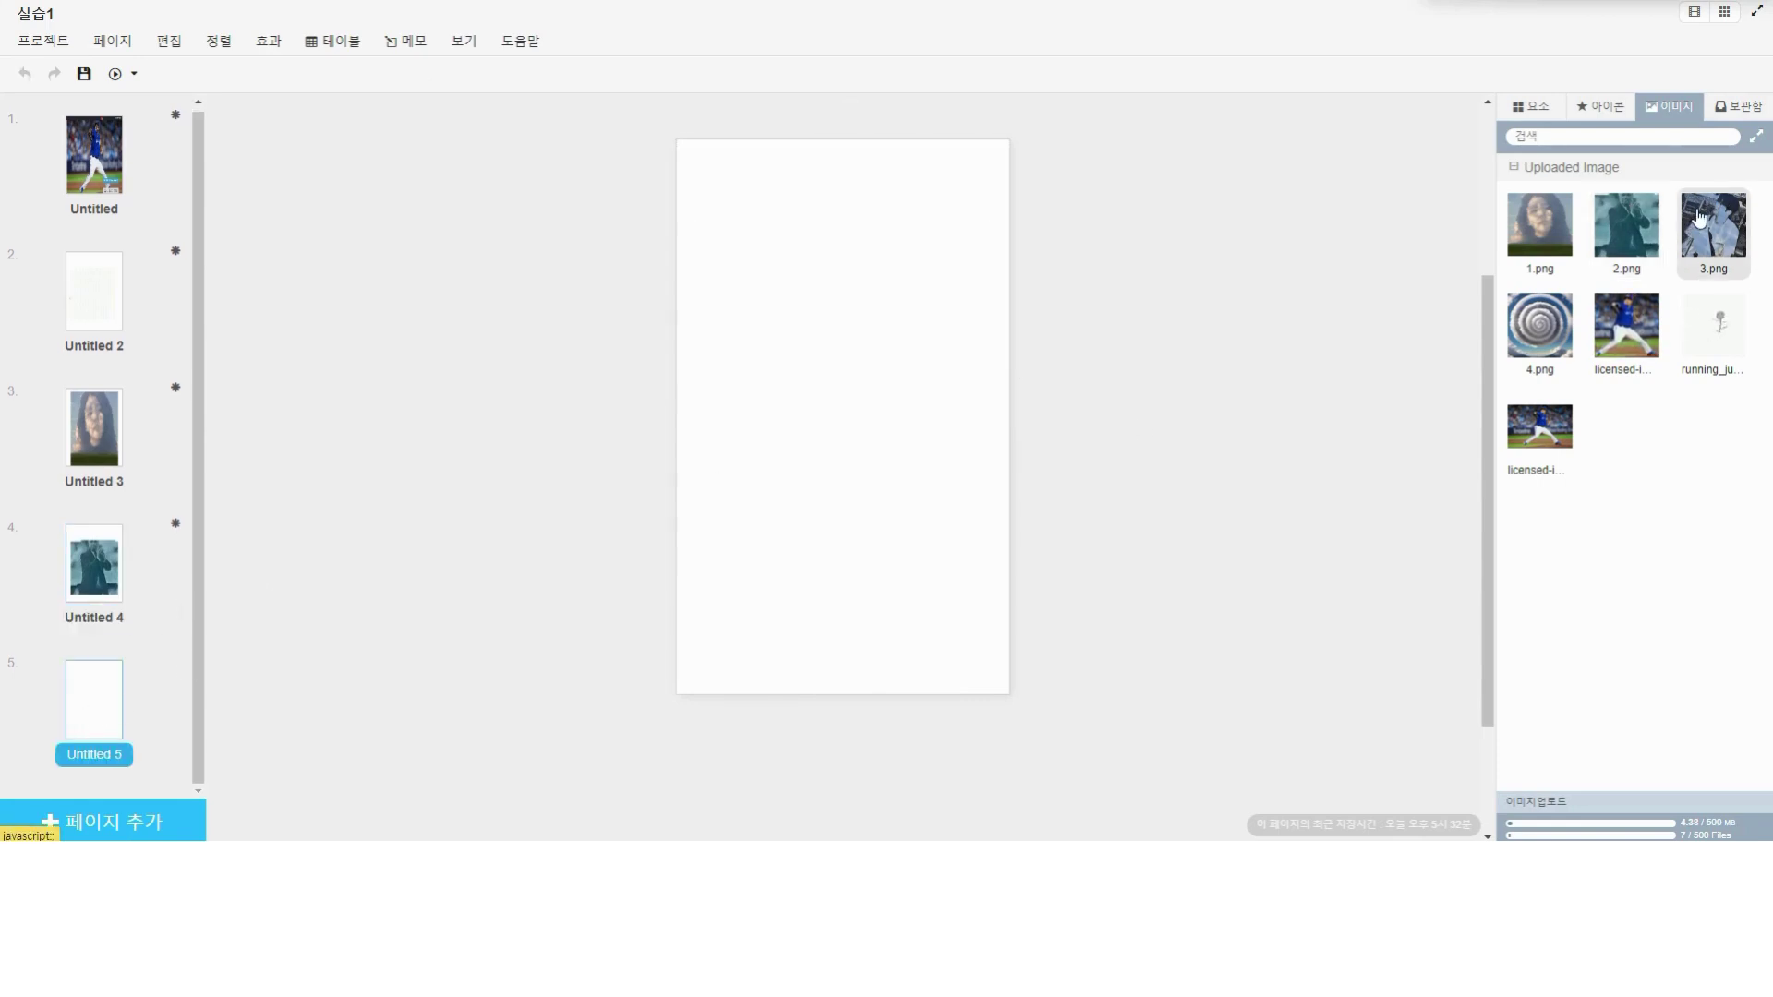
scroll(651, 297, "up", 1)
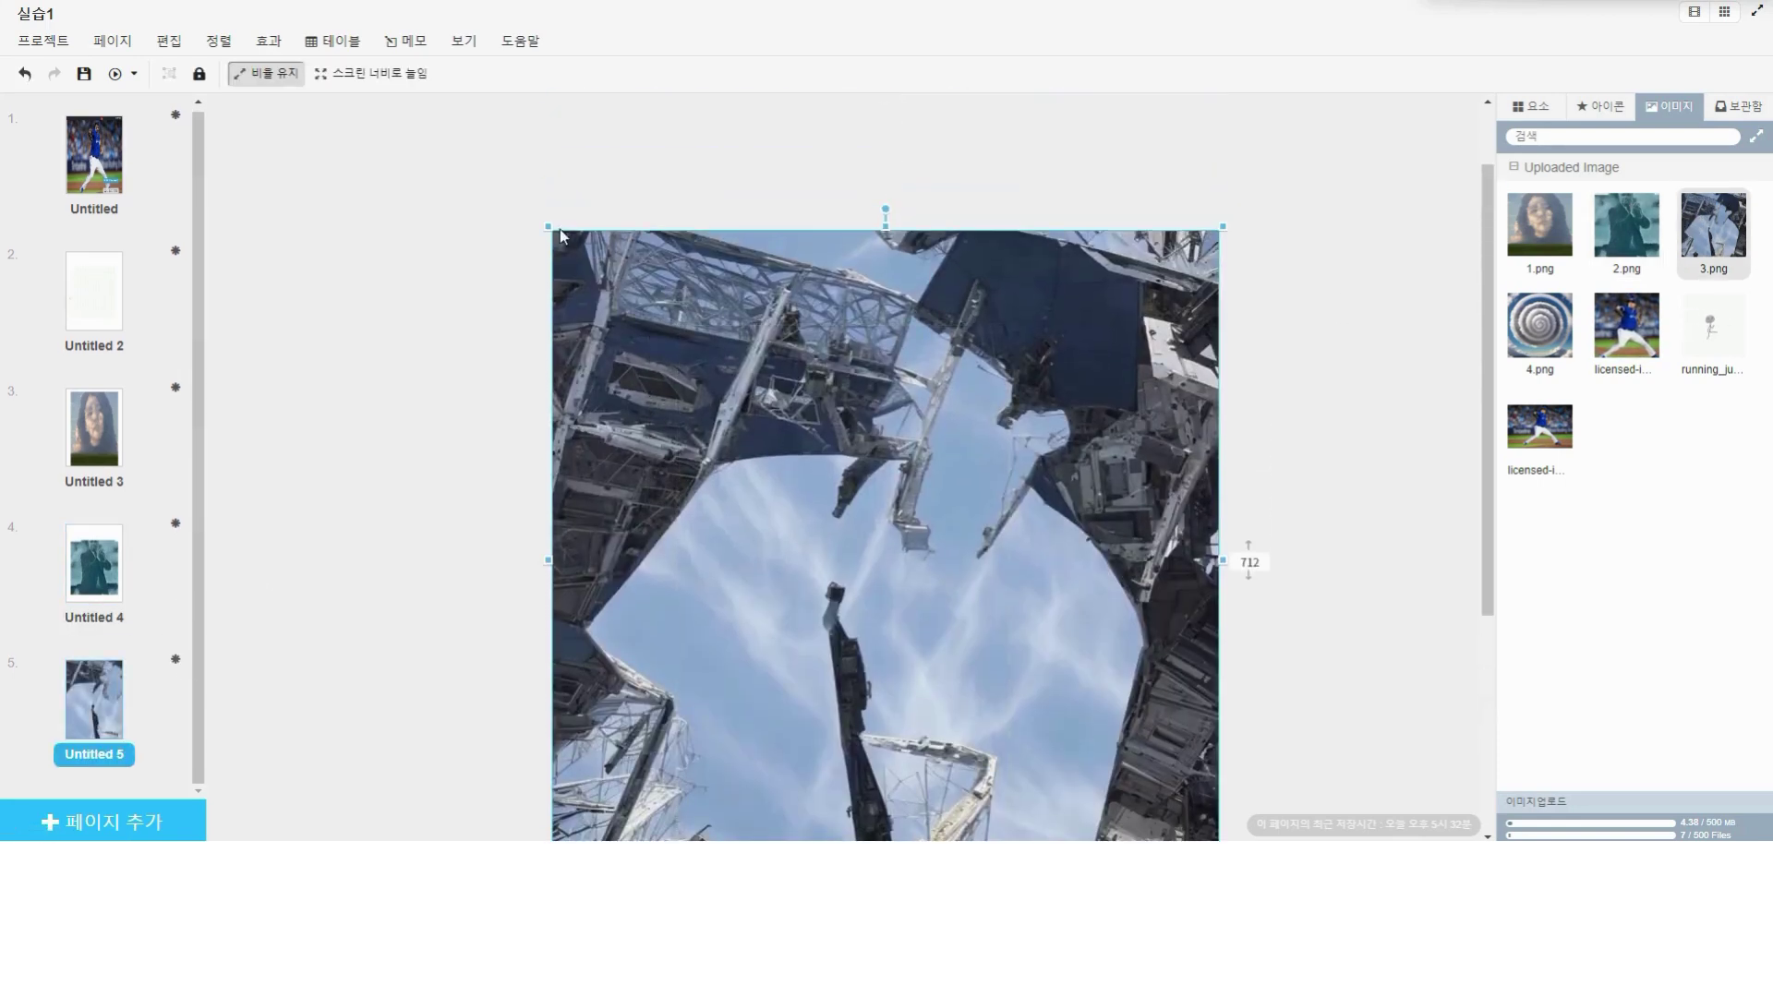
left_click_drag(549, 228, 902, 594)
left_click_drag(1074, 678, 873, 517)
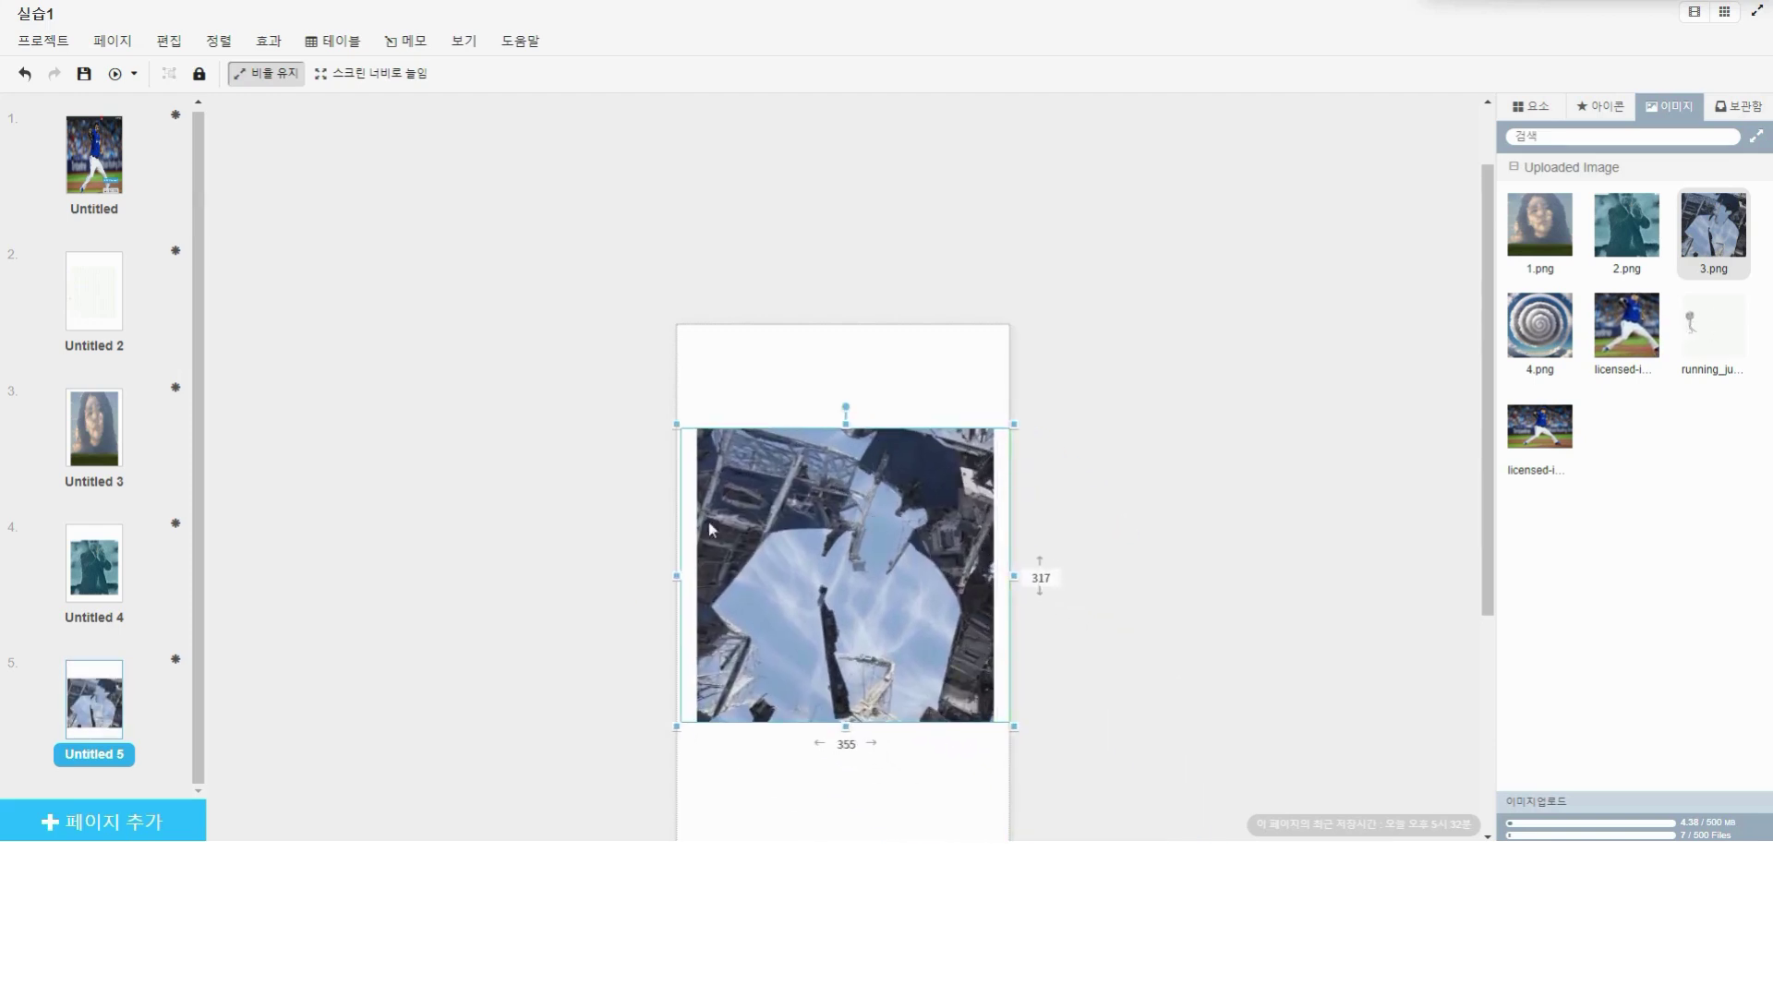
Step: Add a sixth page holding 4.png, resized to about 286 by 294 px and centred horizontally
left_click(107, 822)
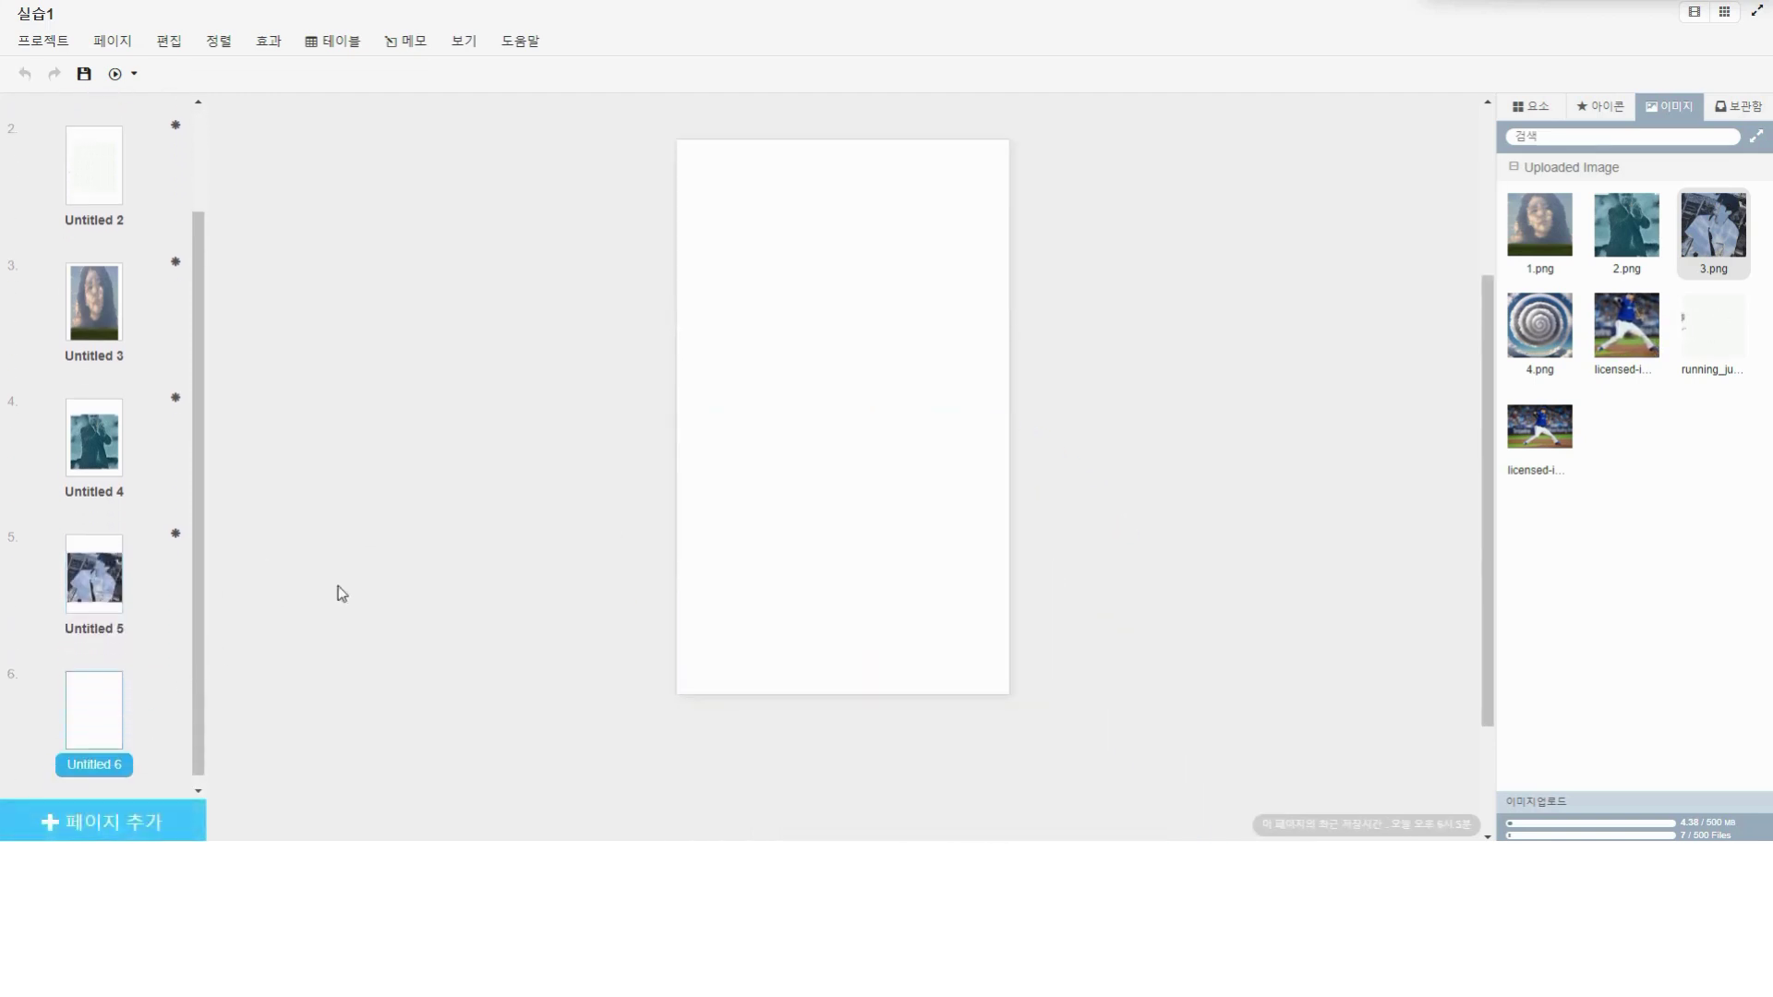
left_click(1540, 325)
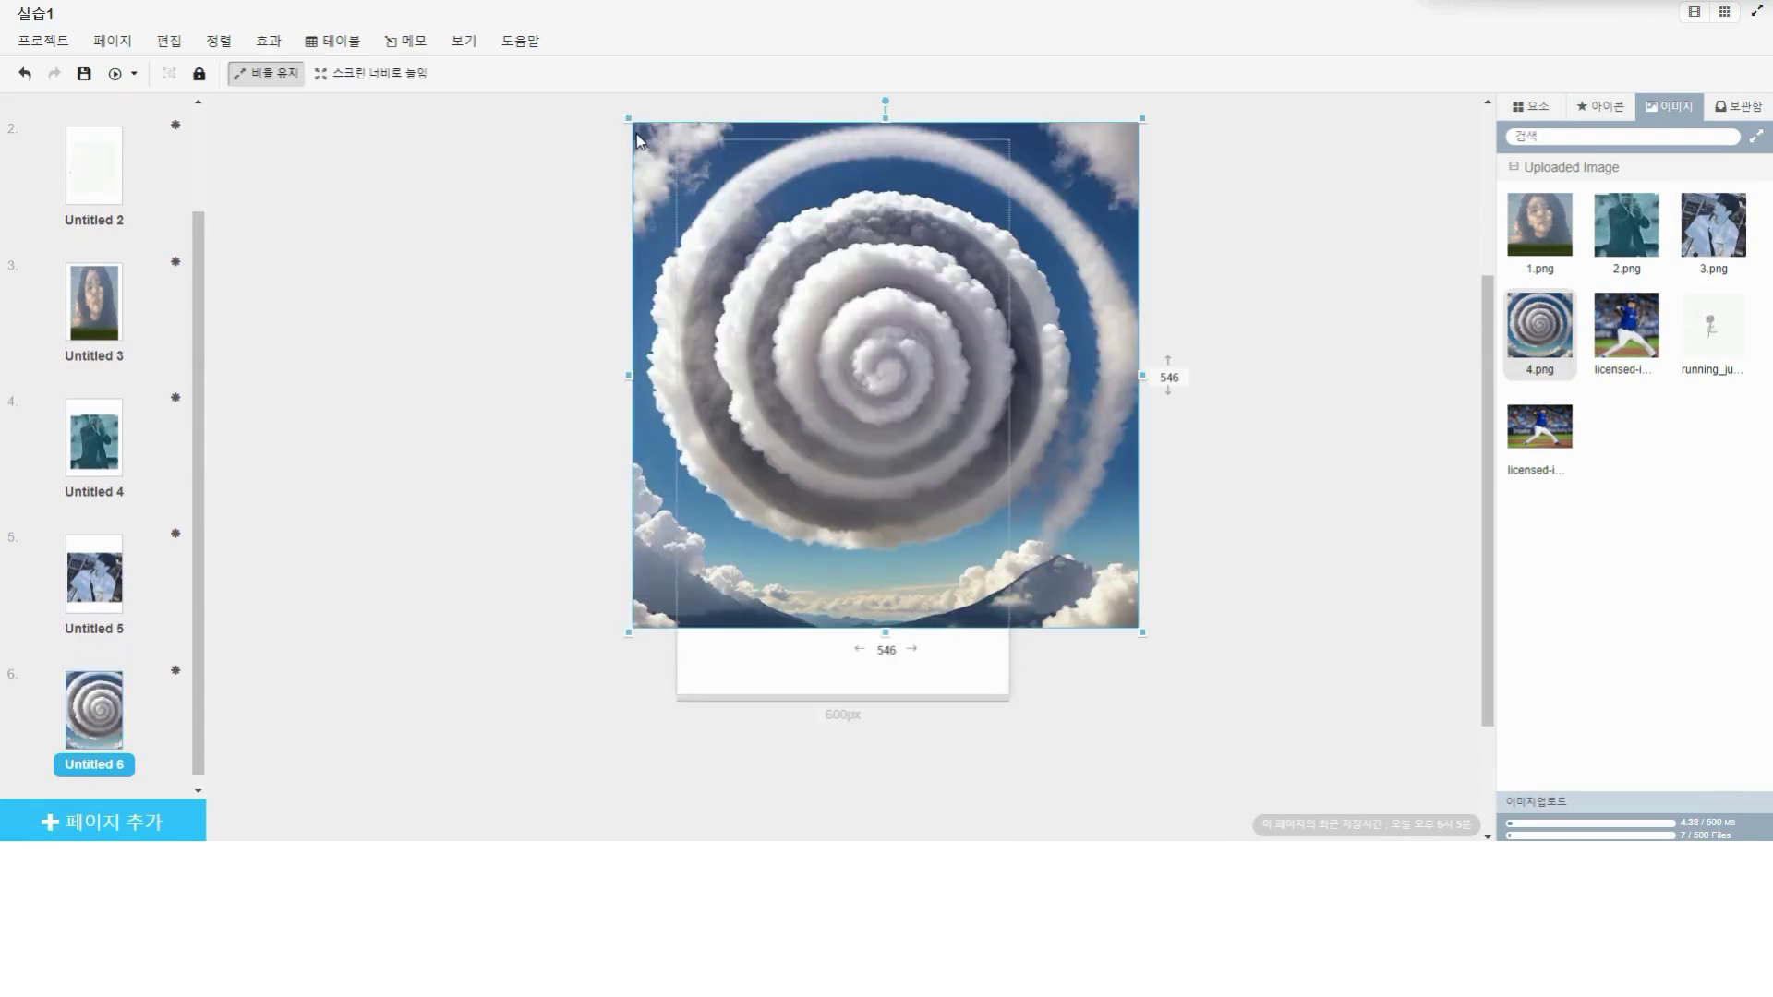
left_click_drag(624, 114, 870, 347)
left_click_drag(931, 430, 775, 320)
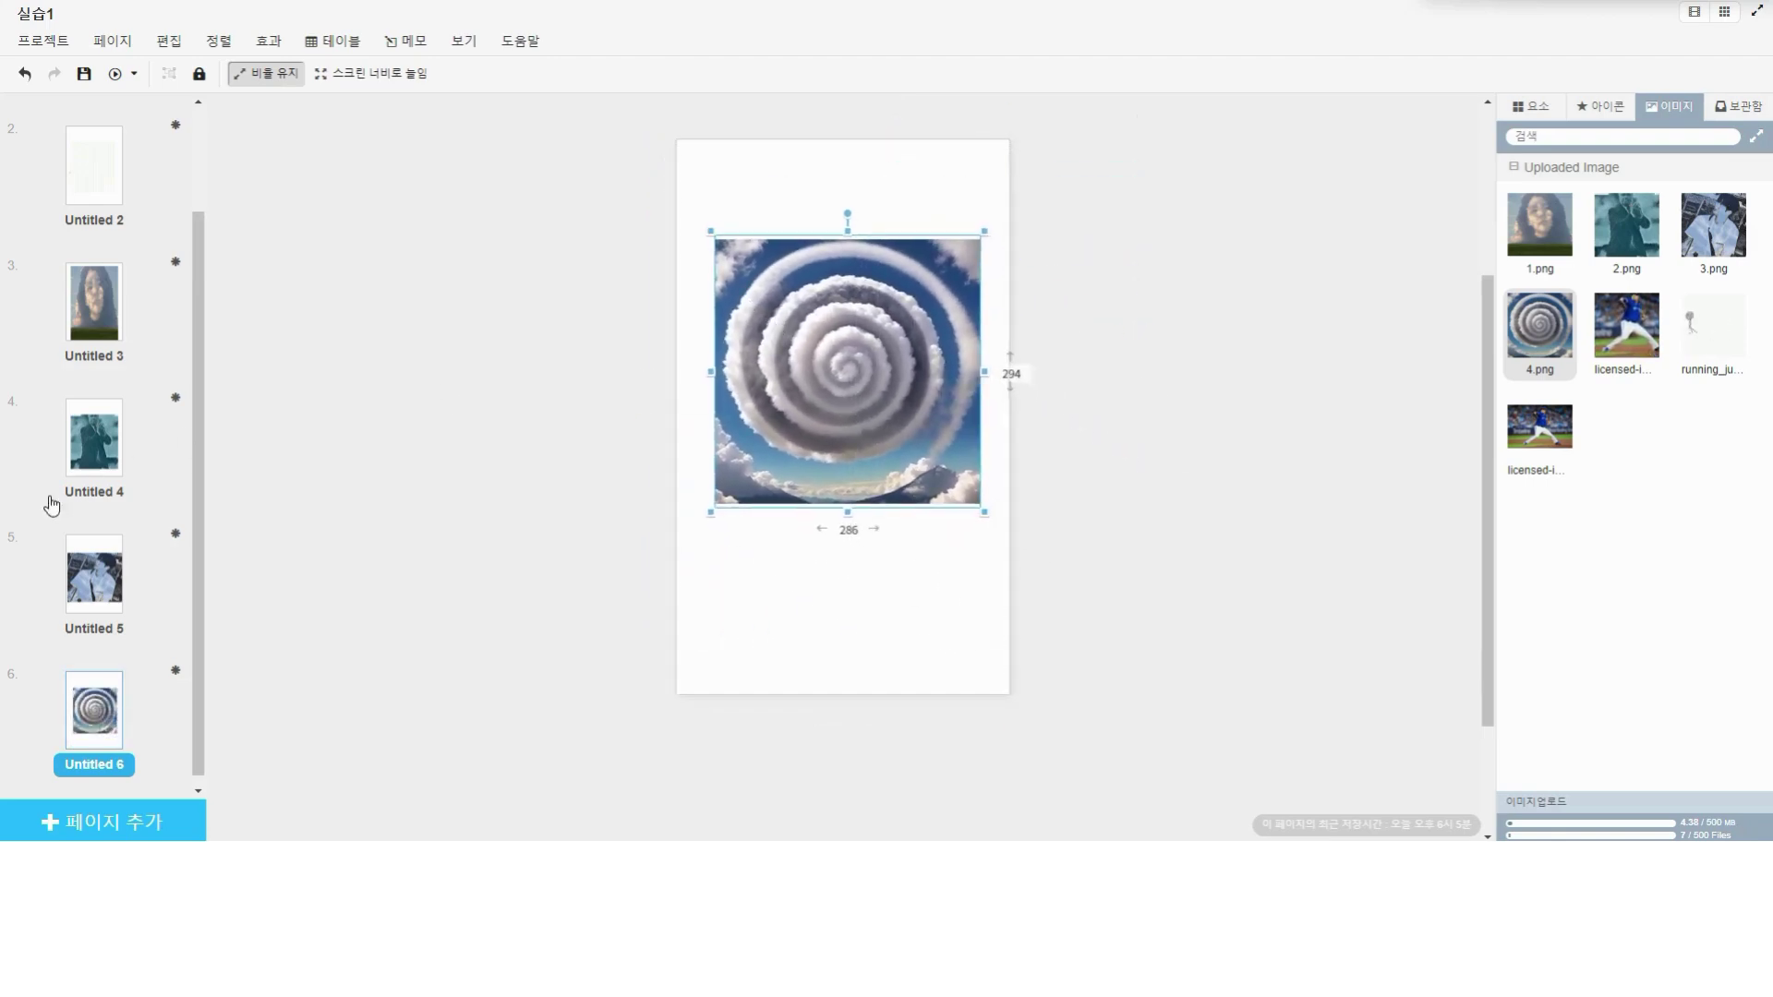
Step: Add a seventh page and insert the close-up baseball pitcher image on it at about 288 by 374 px
scroll(111, 647, "down", 1)
left_click(134, 822)
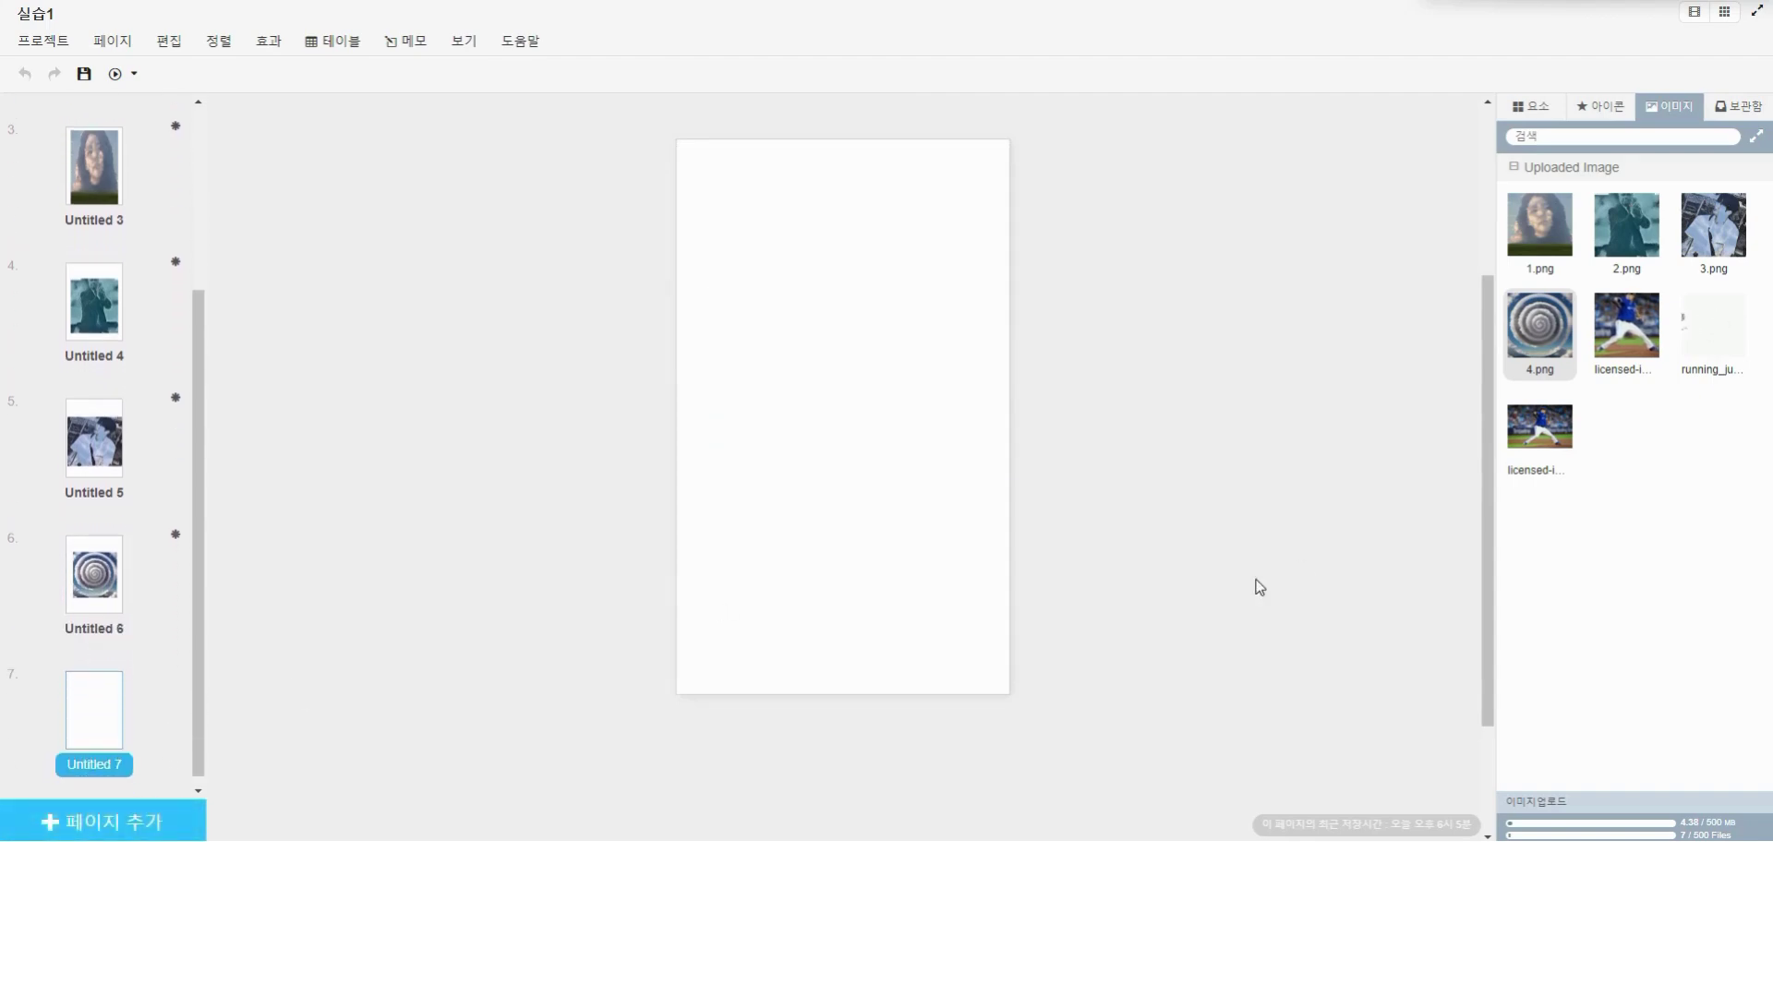
left_click(1639, 328)
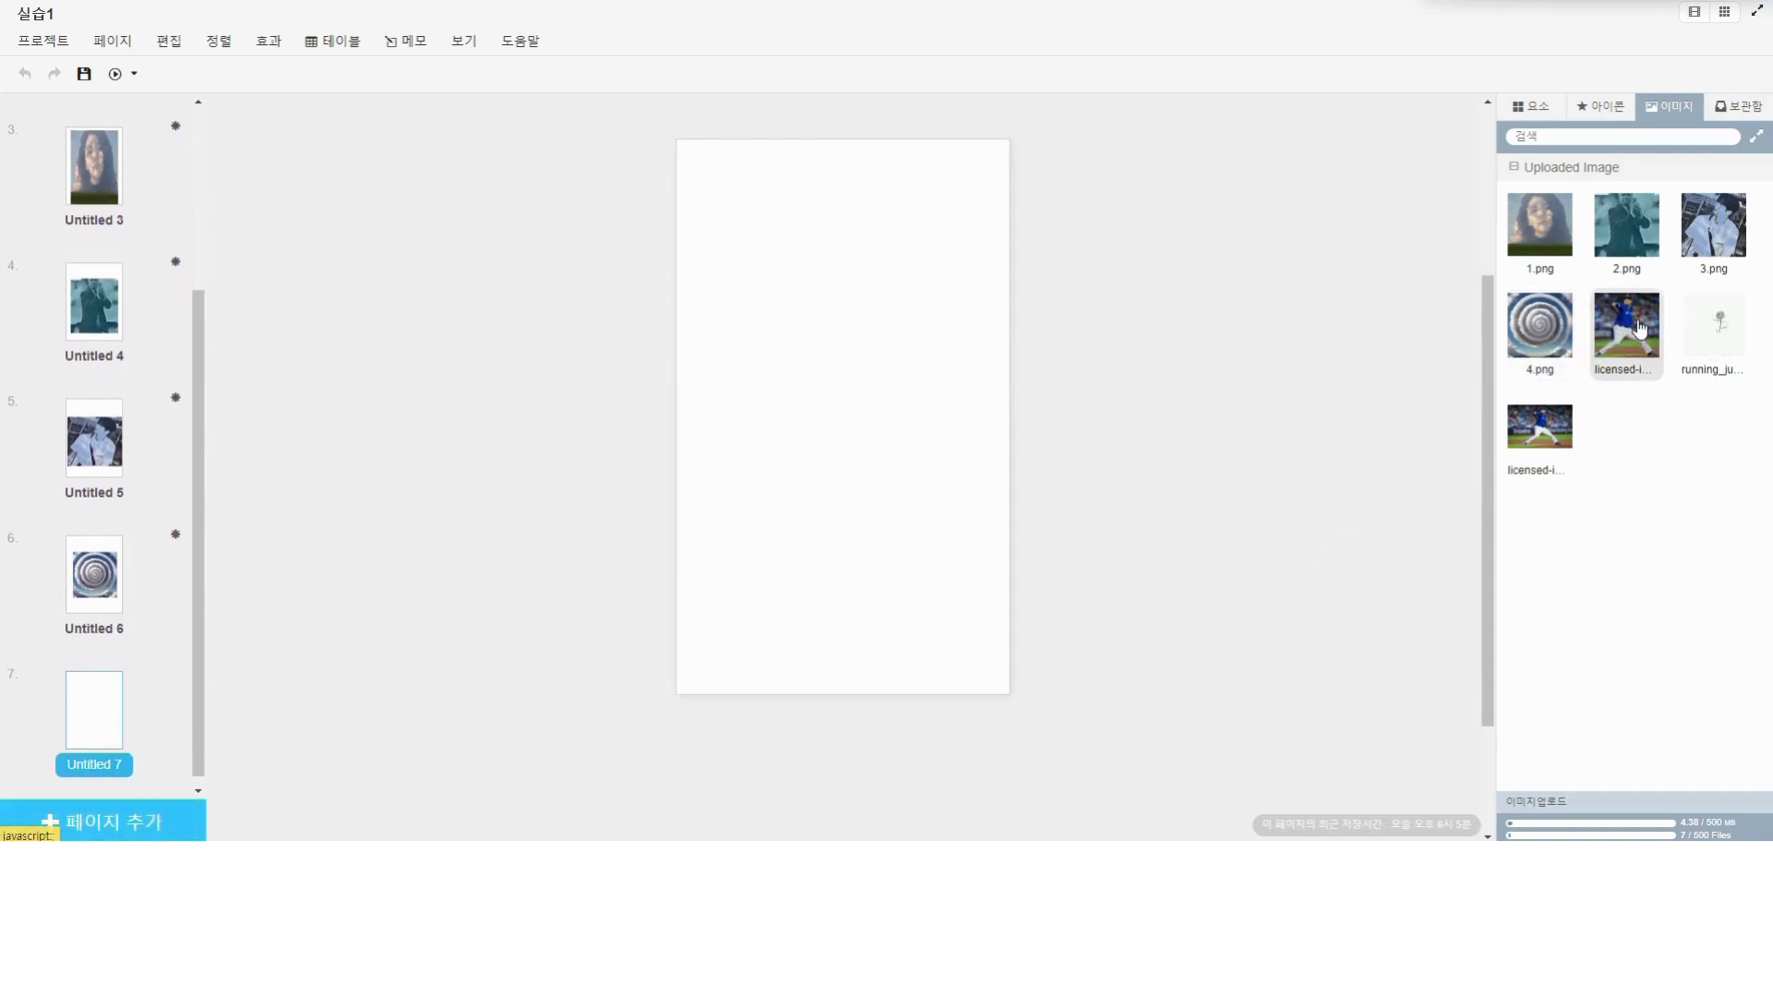
left_click_drag(885, 377, 977, 556)
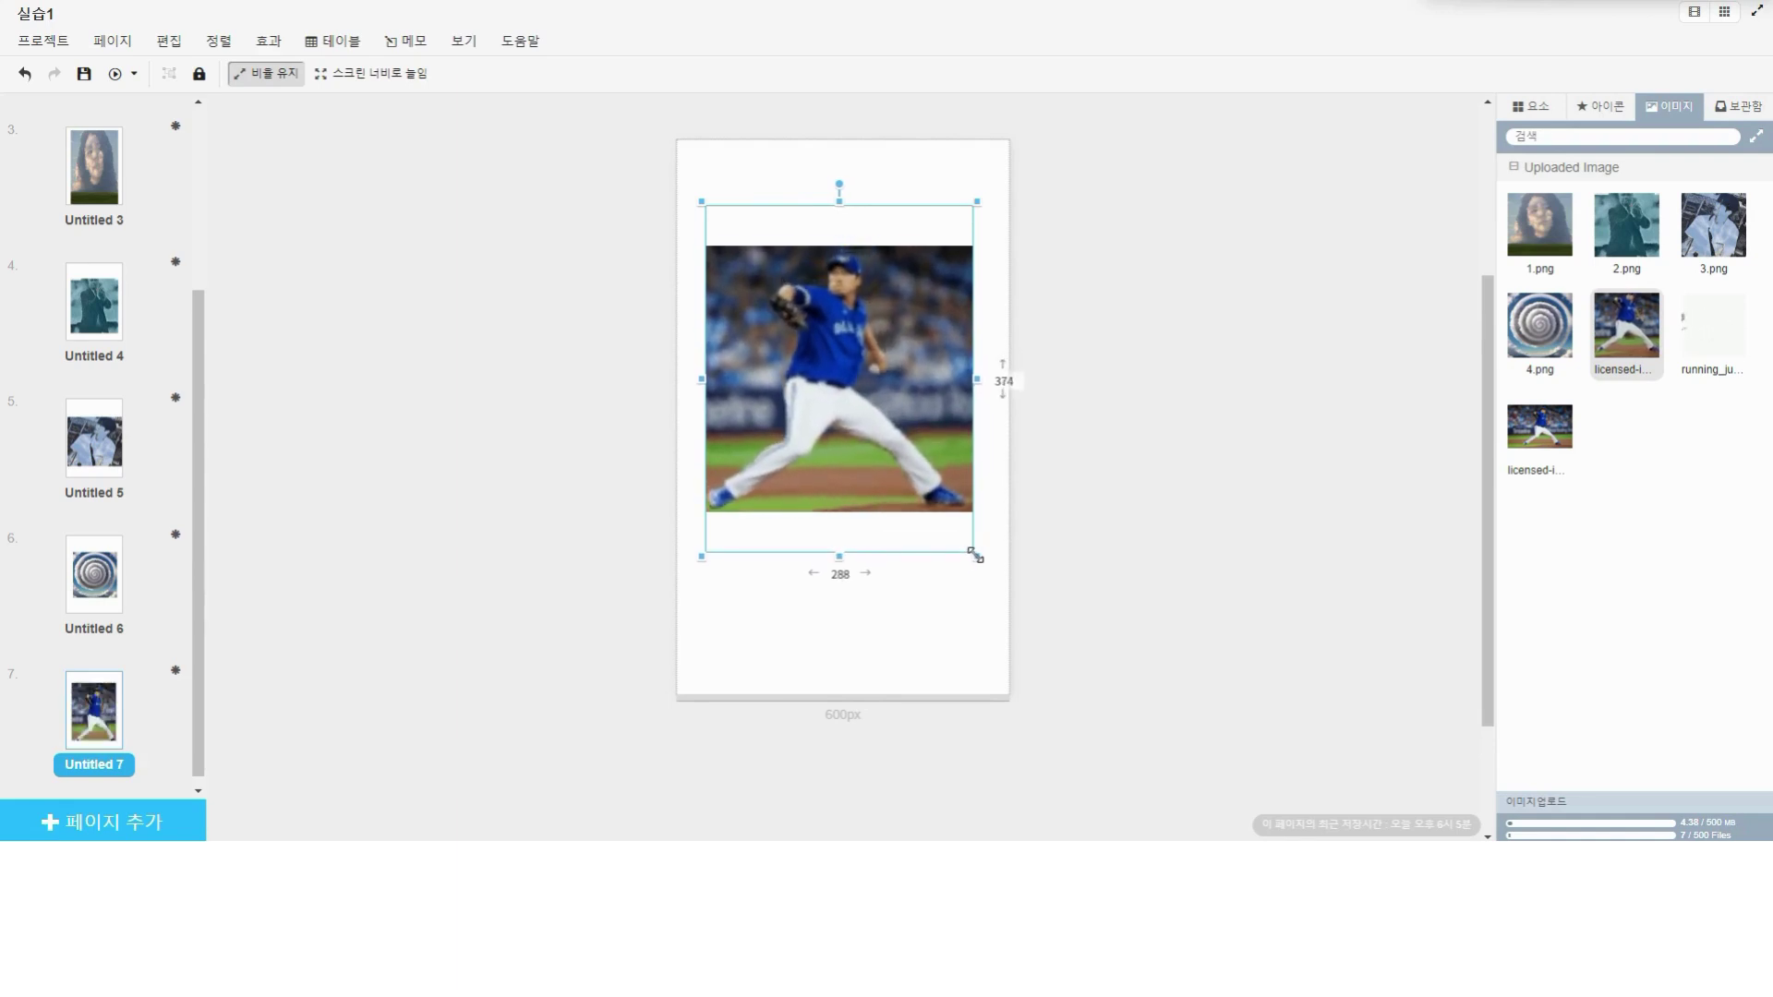
left_click(554, 478)
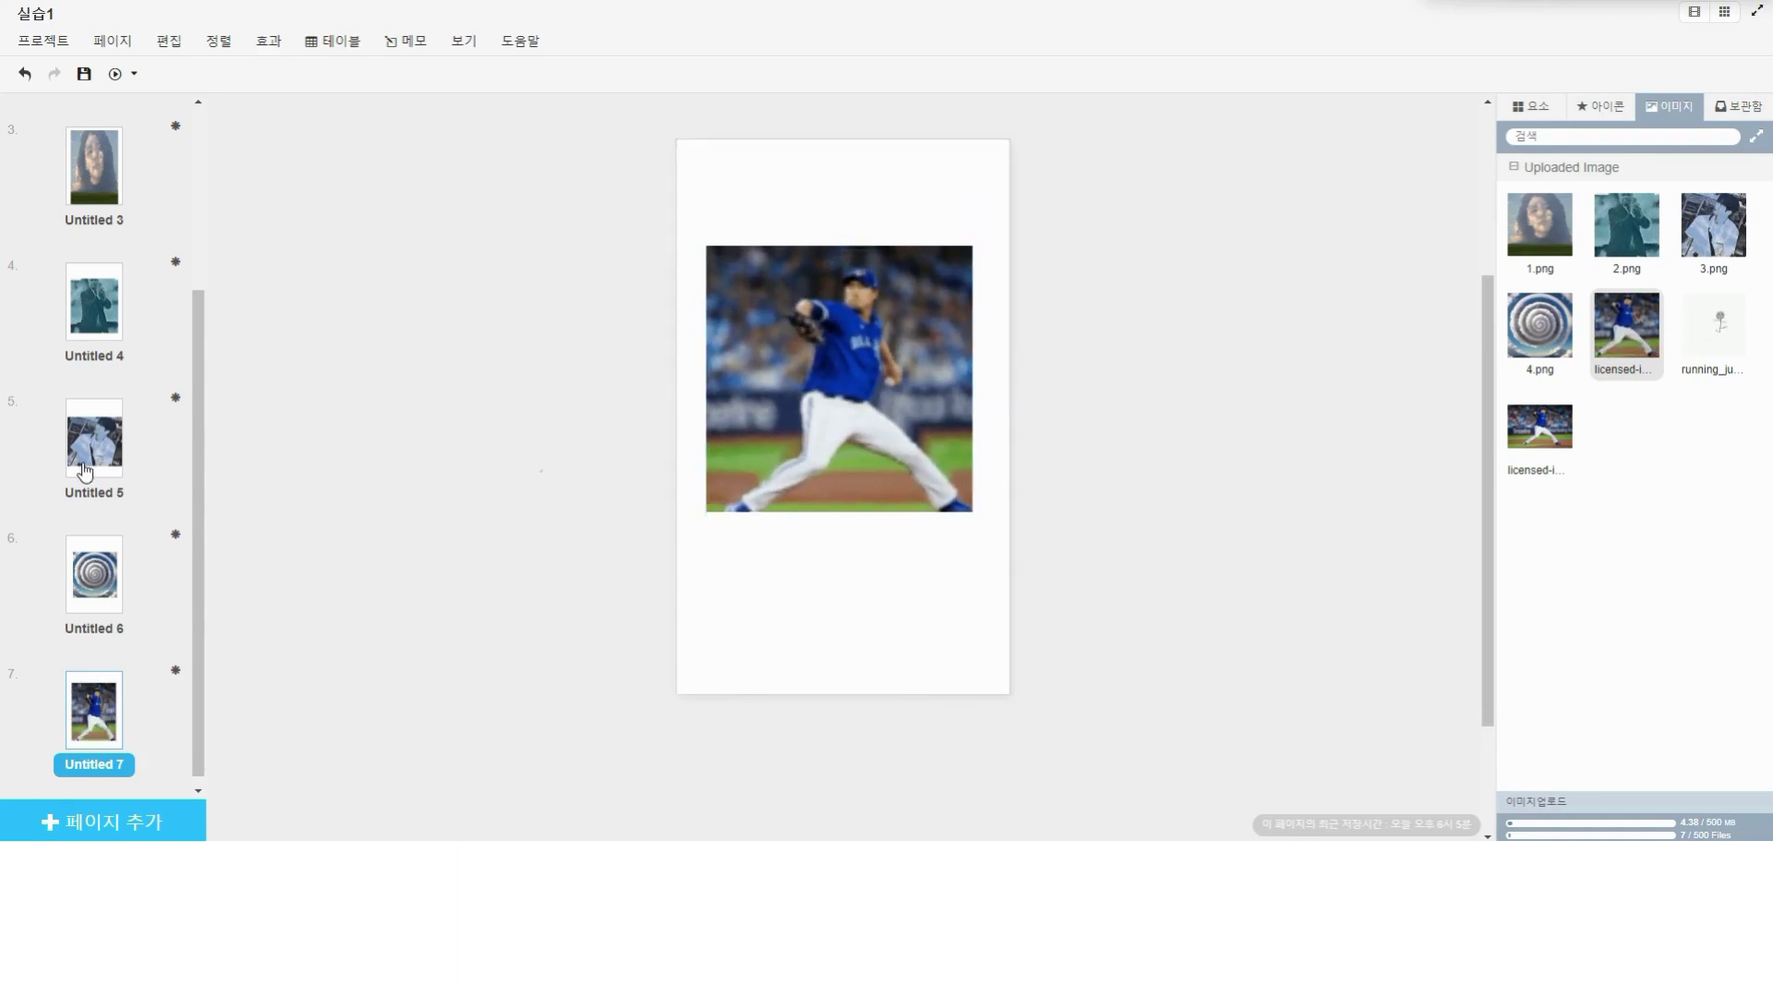
Step: Link the blue button on the cover page to page Untitled 2
scroll(87, 472, "up", 3)
left_click(96, 174)
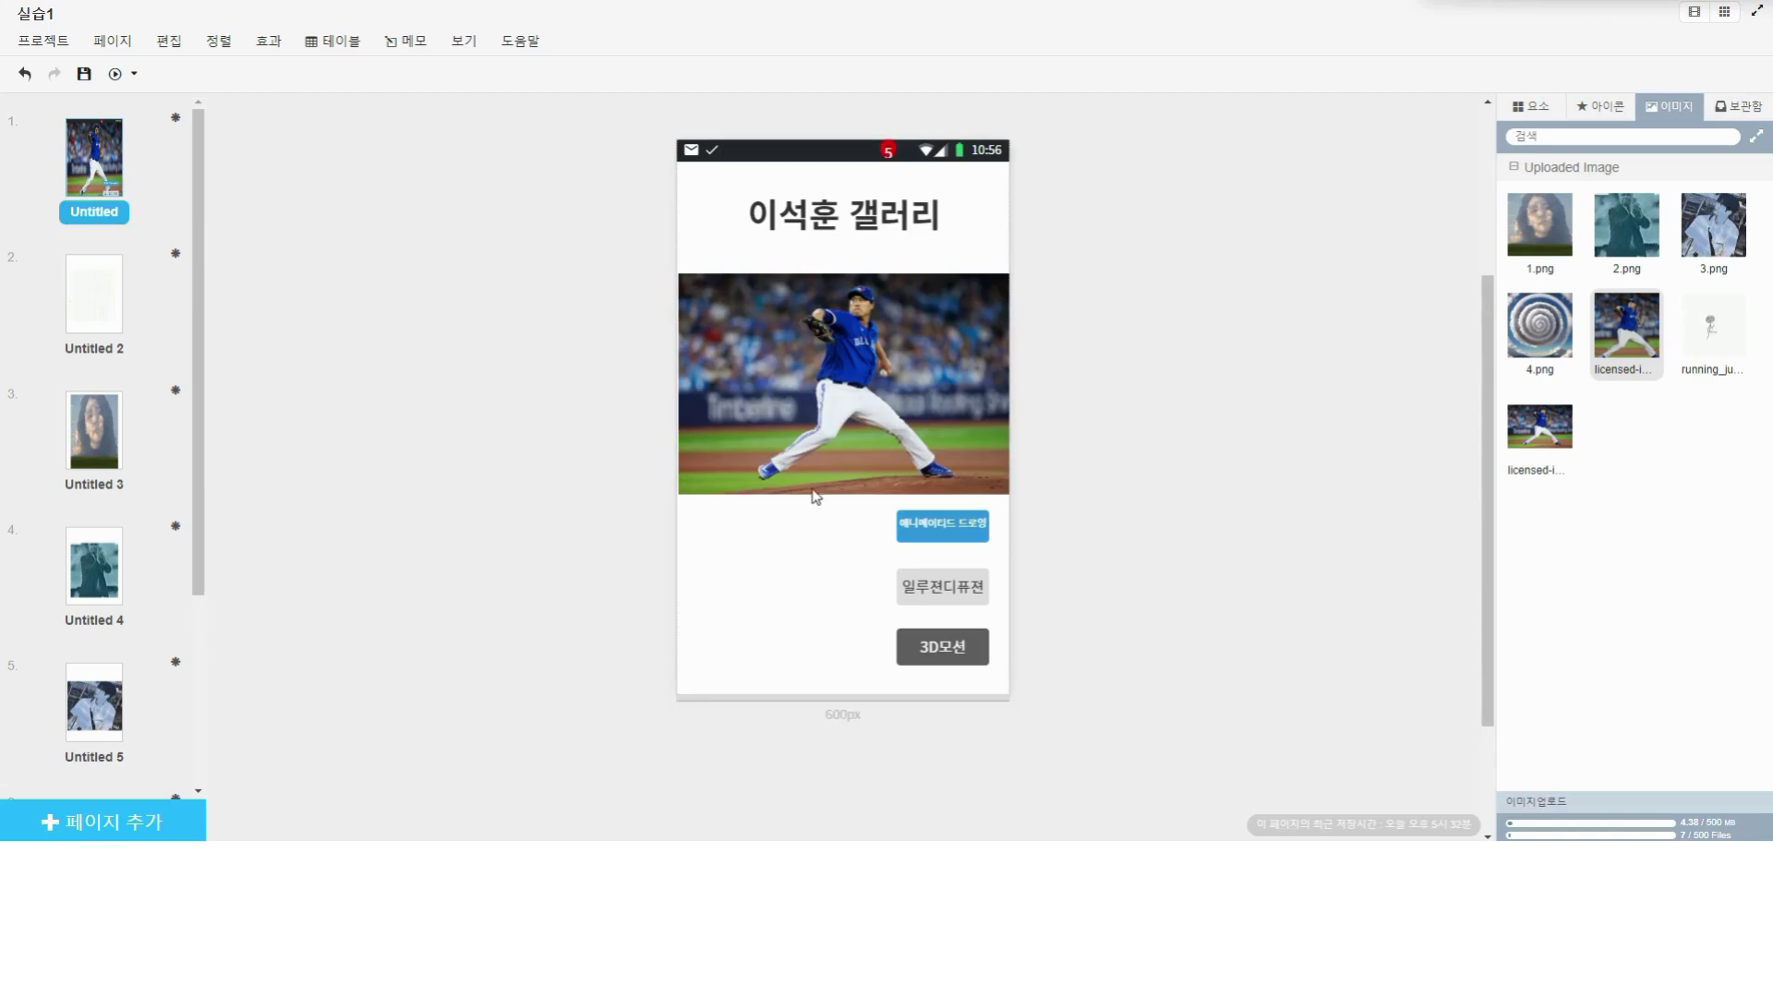
left_click(961, 527)
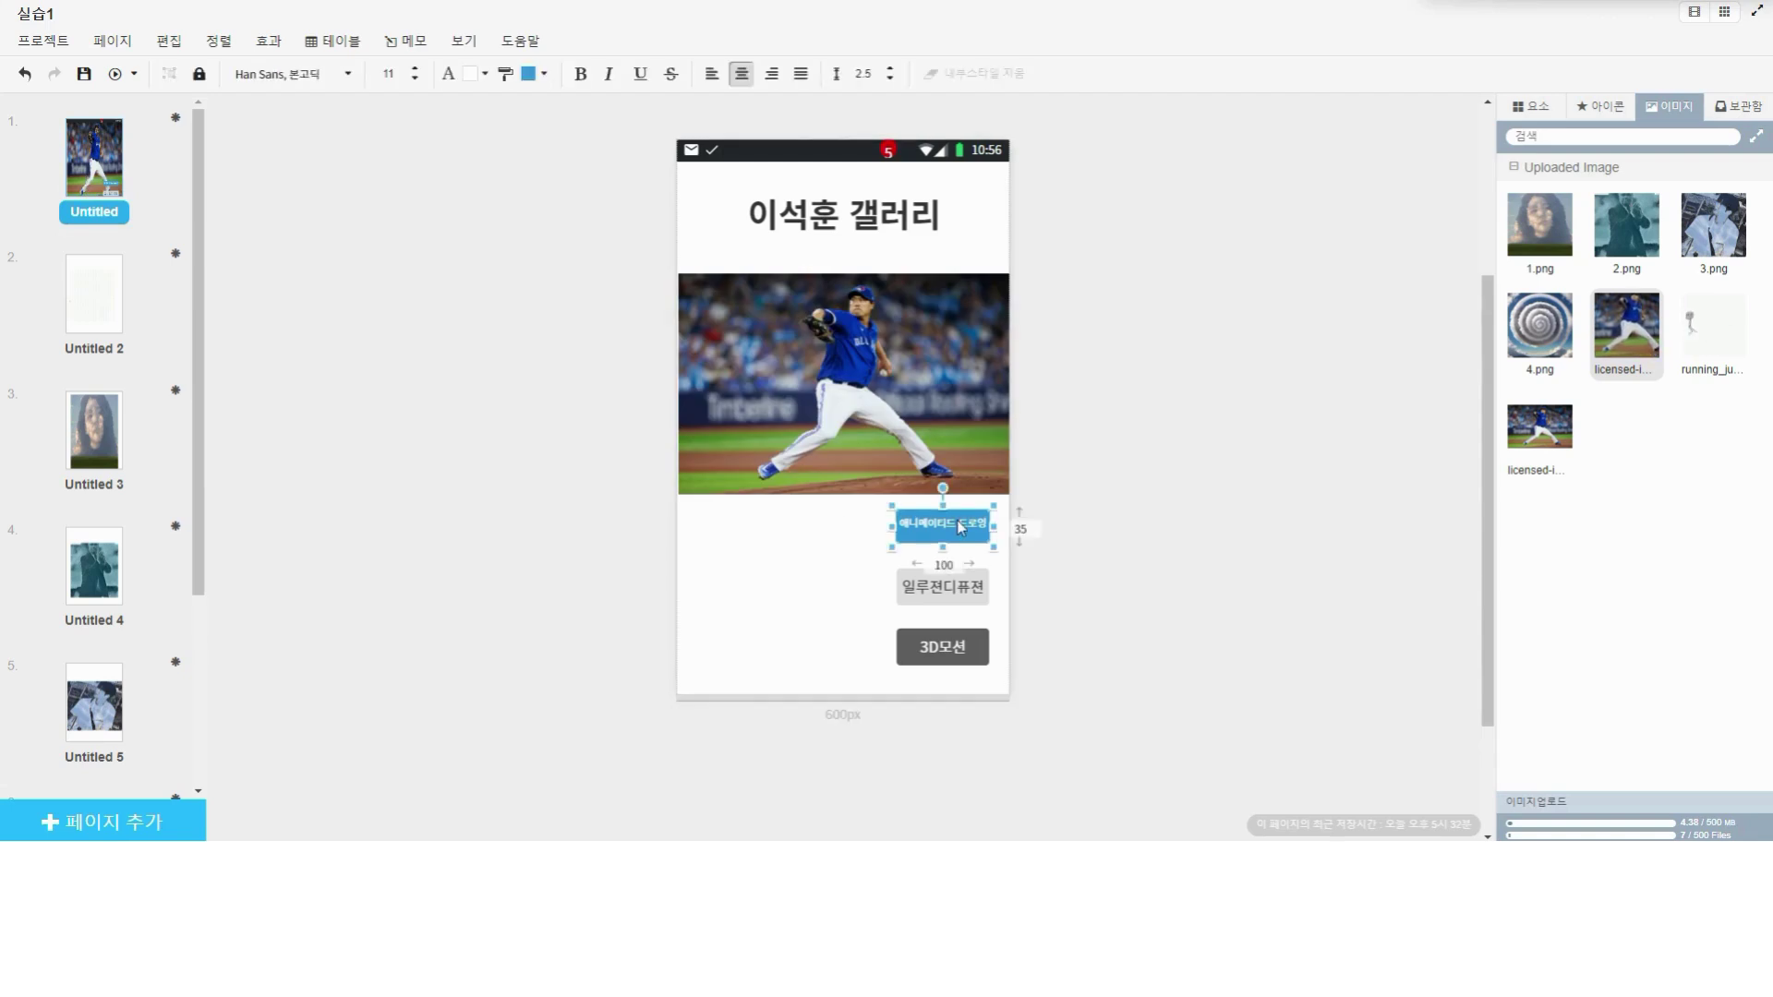
right_click(960, 527)
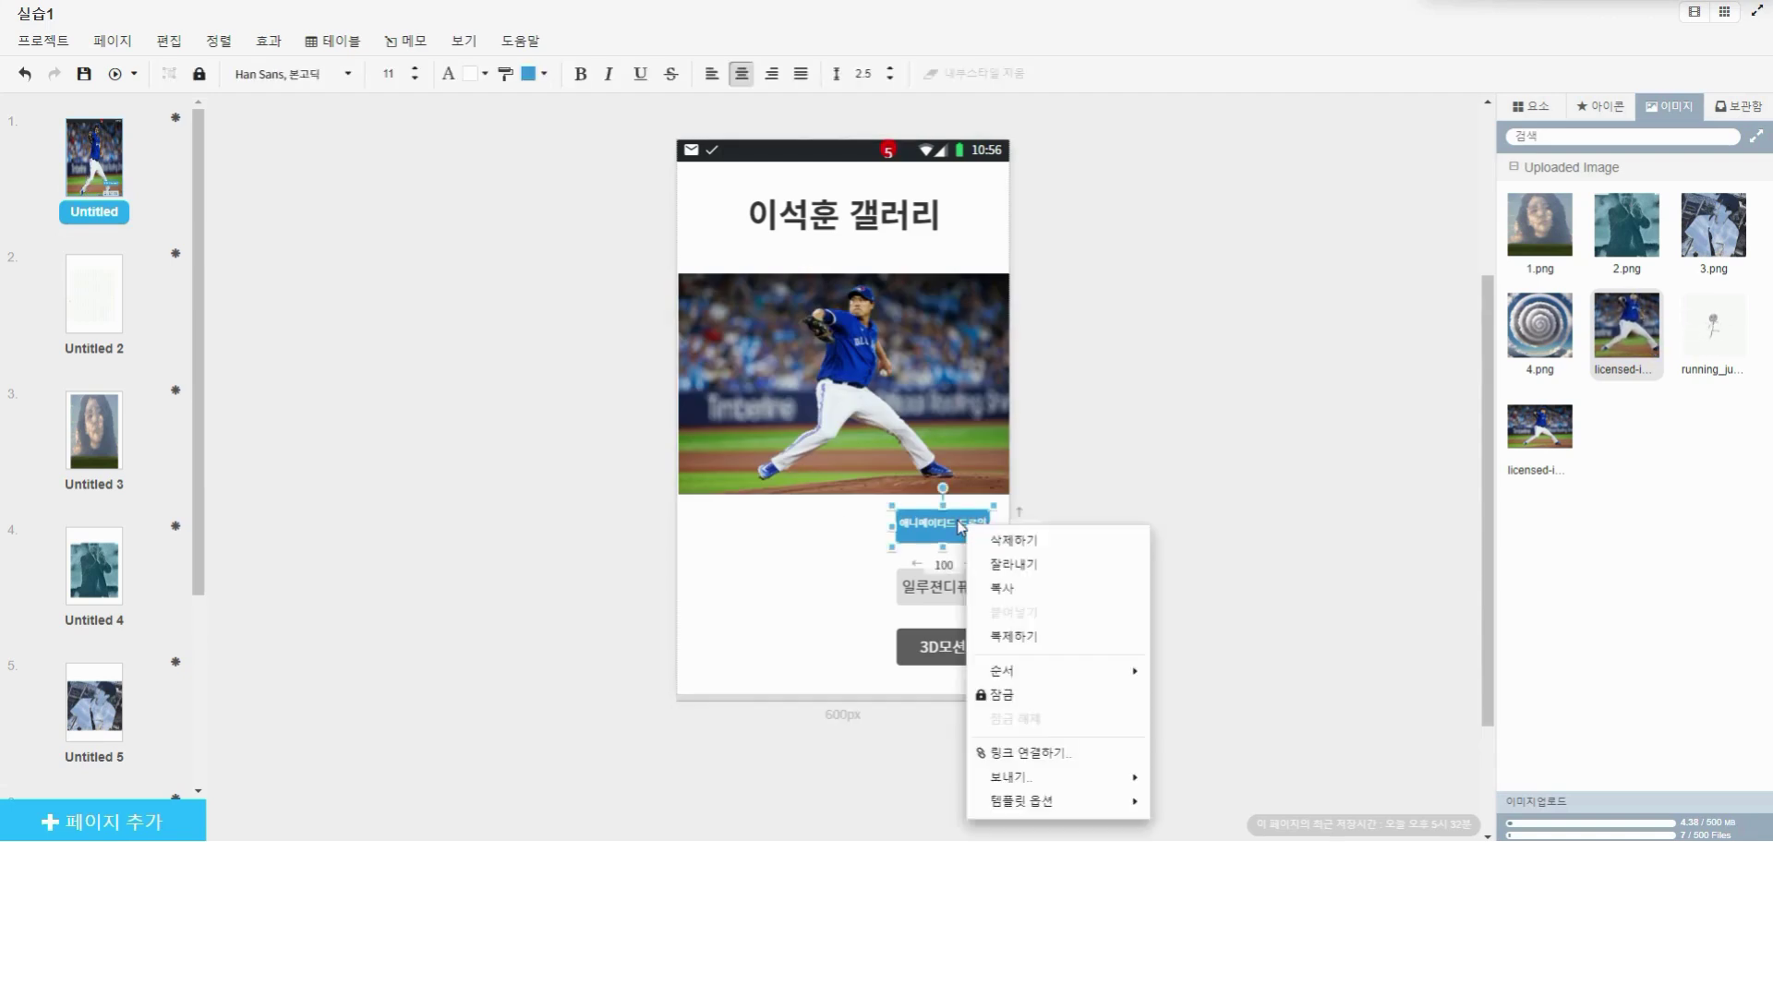
left_click(1043, 757)
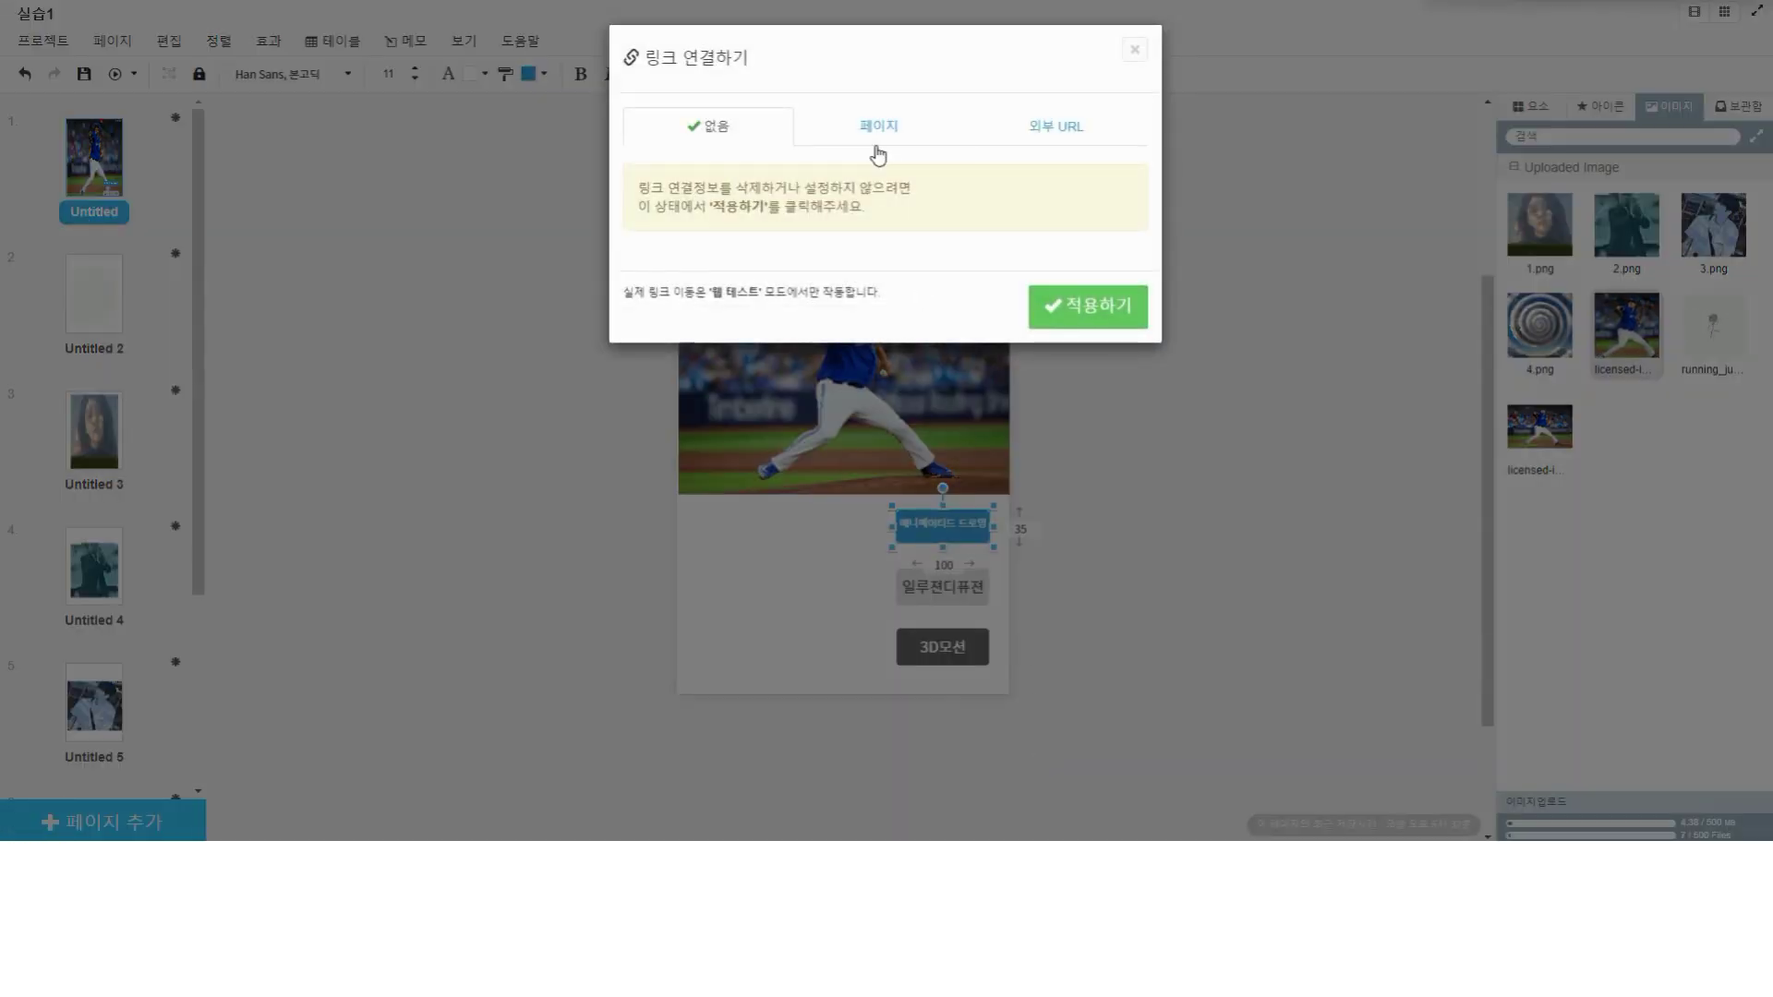
left_click(878, 148)
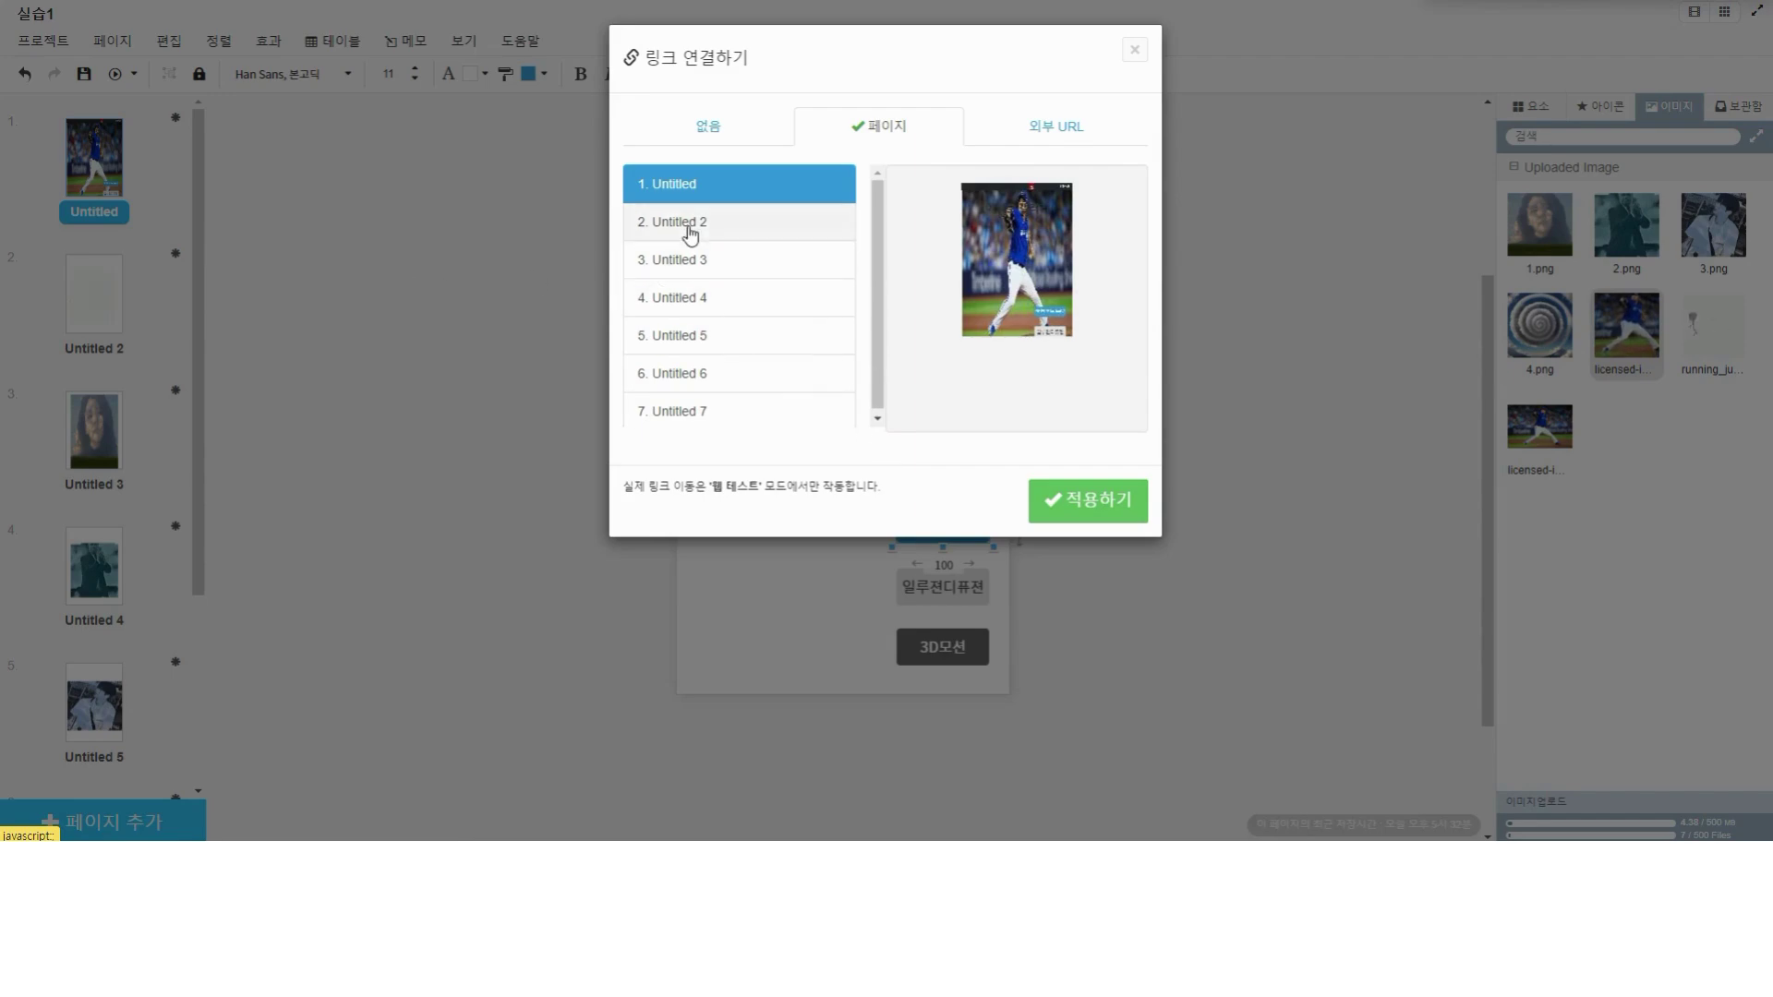
left_click(688, 229)
left_click(1077, 499)
Step: Link the light grey 일루젼디퓨젼 button on the cover page to page Untitled 3
left_click(109, 445)
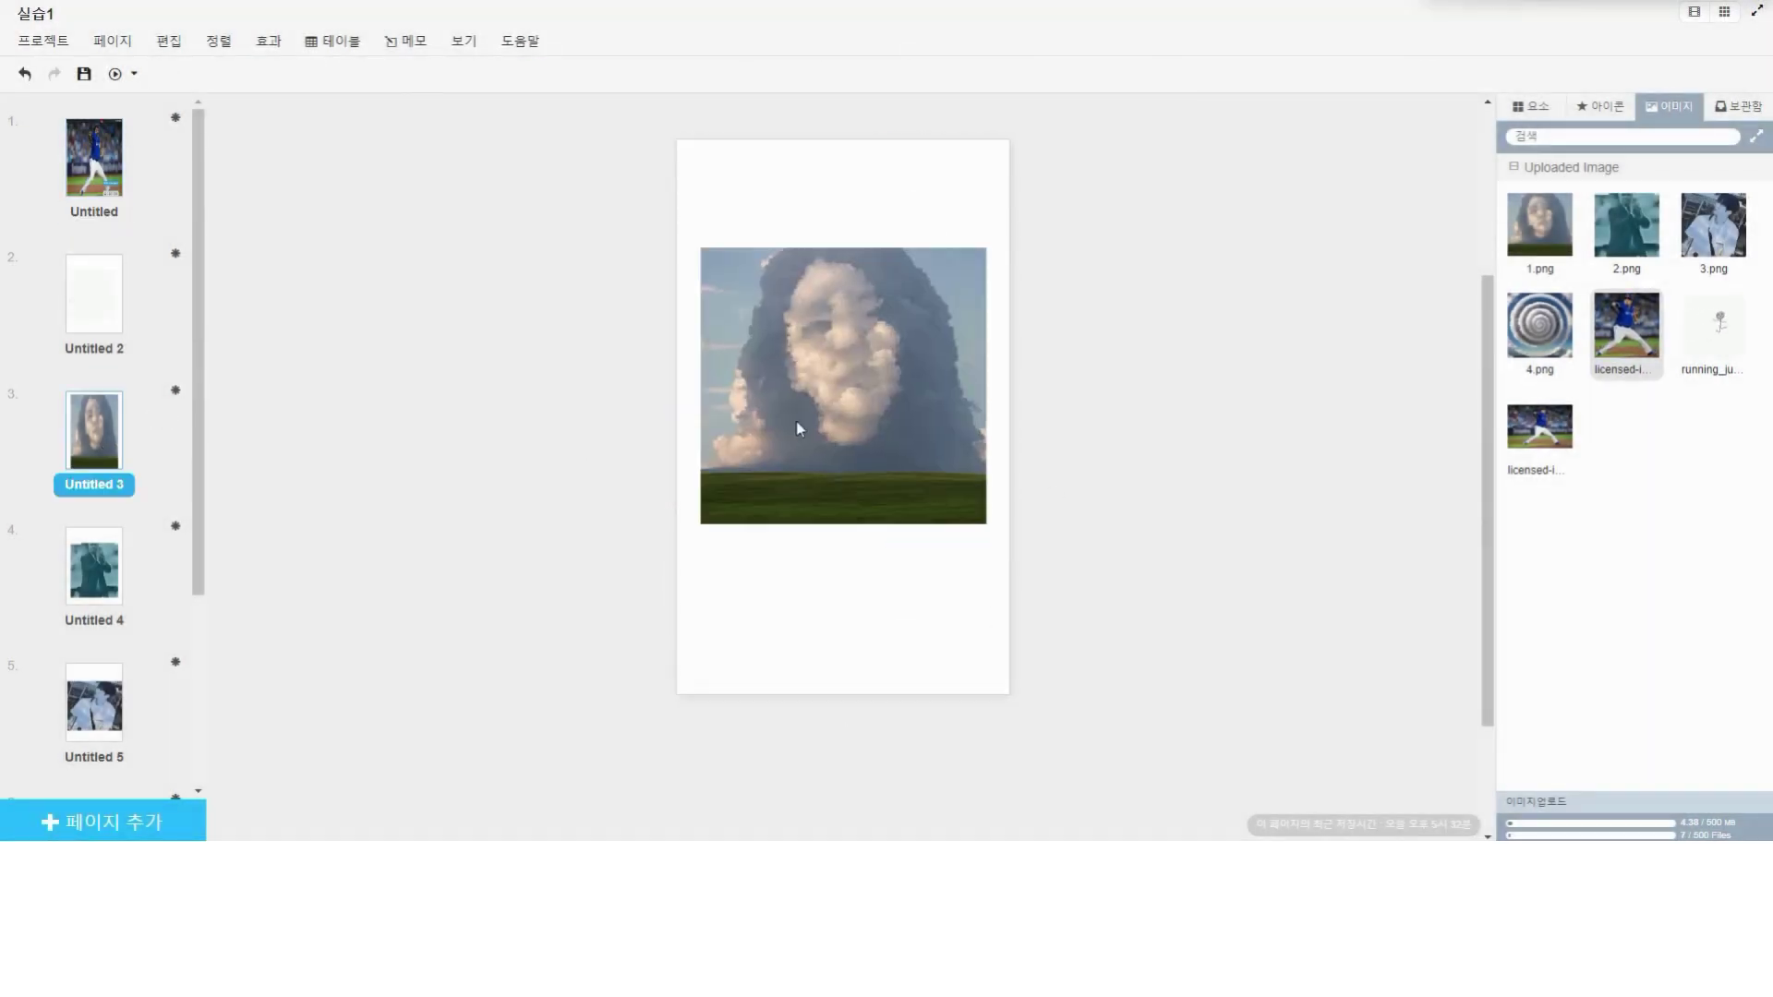
left_click(120, 198)
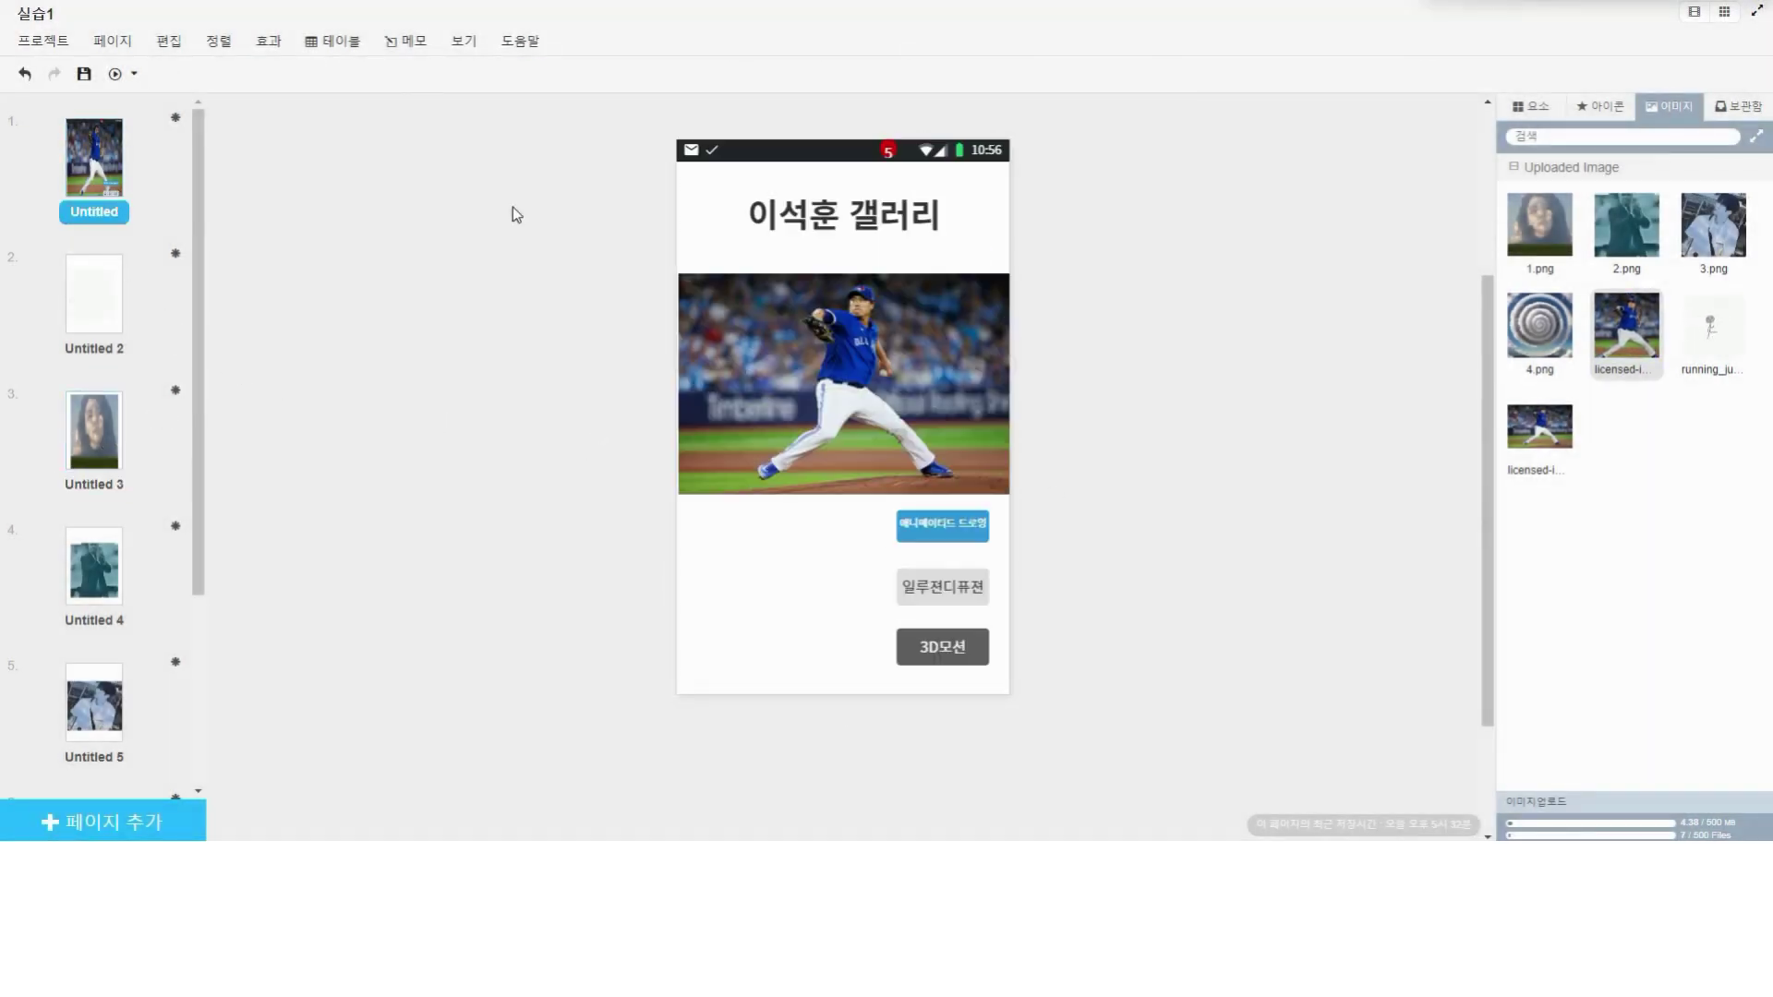
left_click(968, 596)
right_click(968, 599)
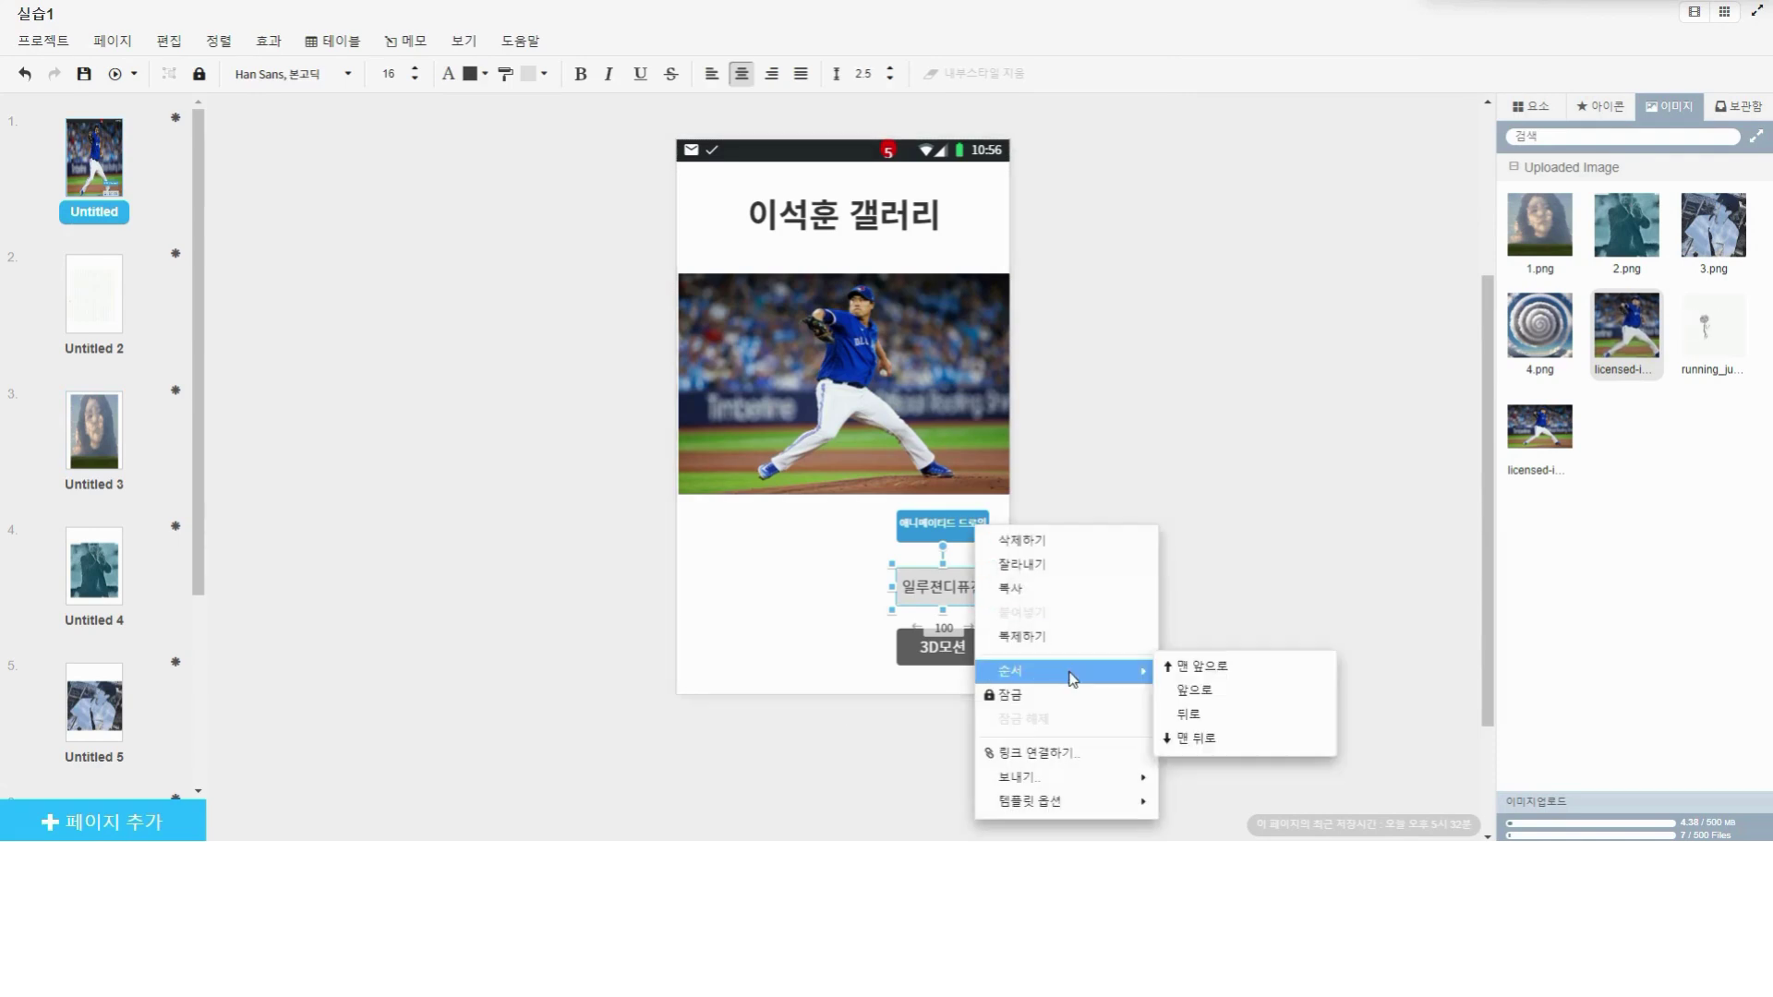
mouse_move(1046, 778)
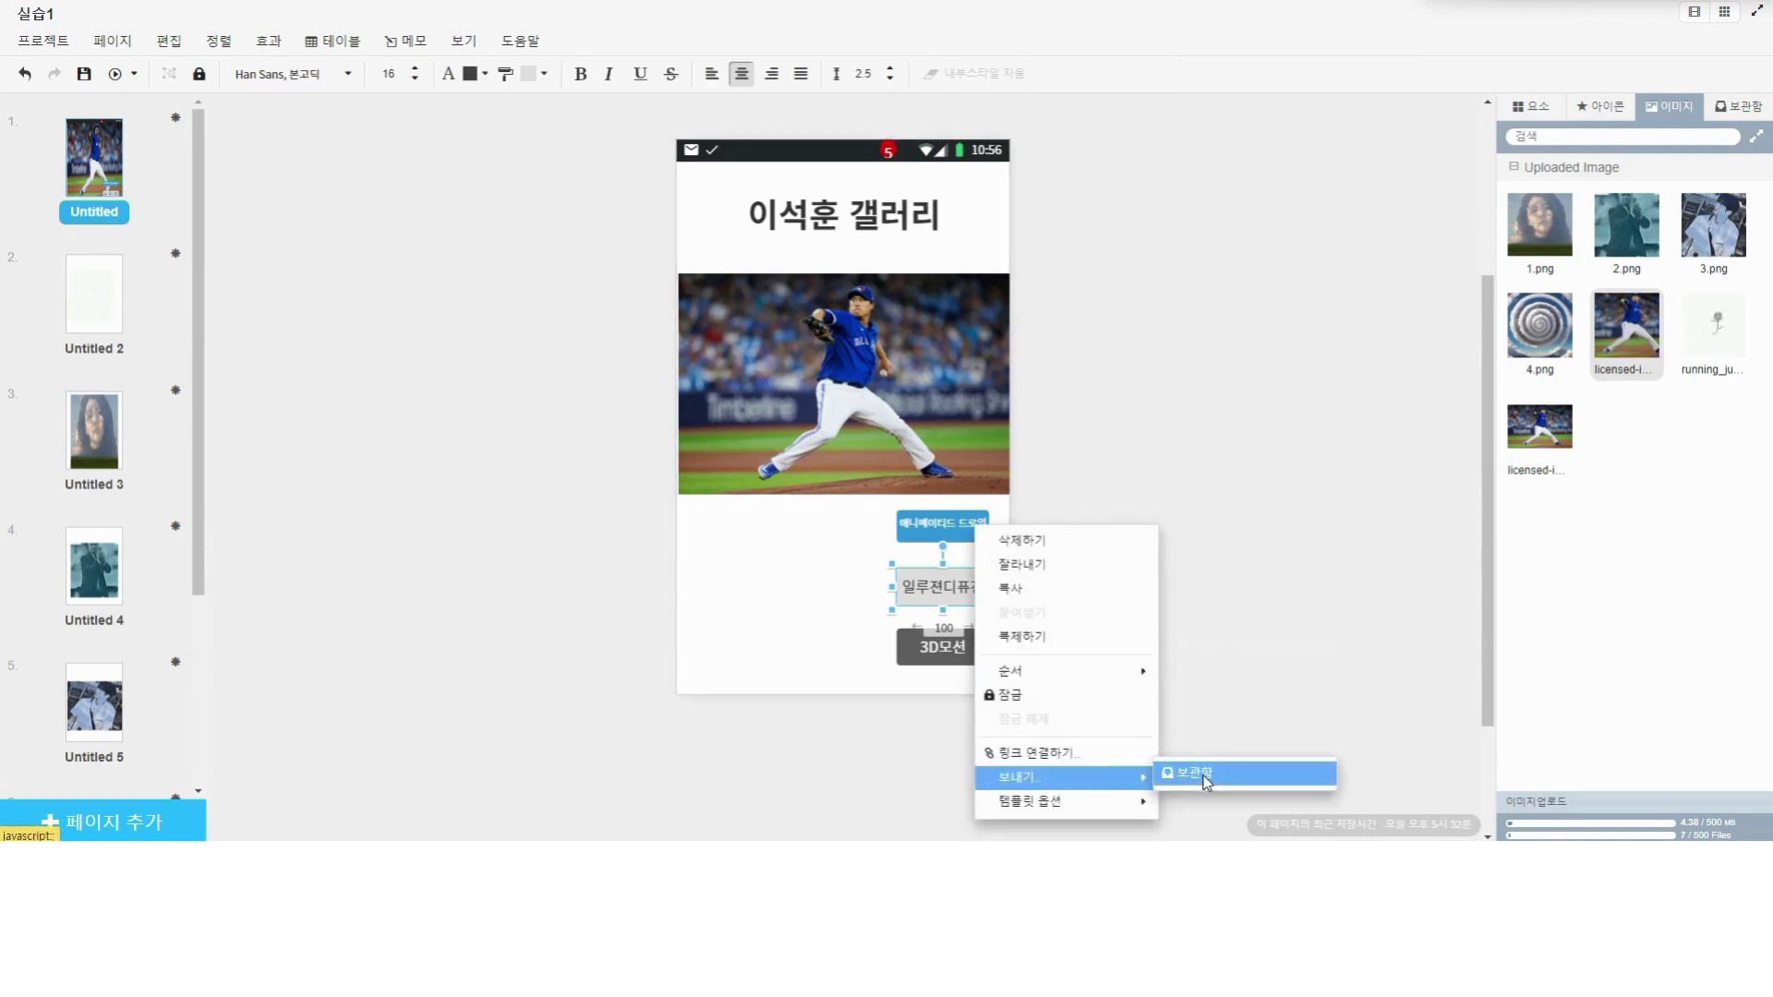
left_click(1108, 755)
left_click(892, 136)
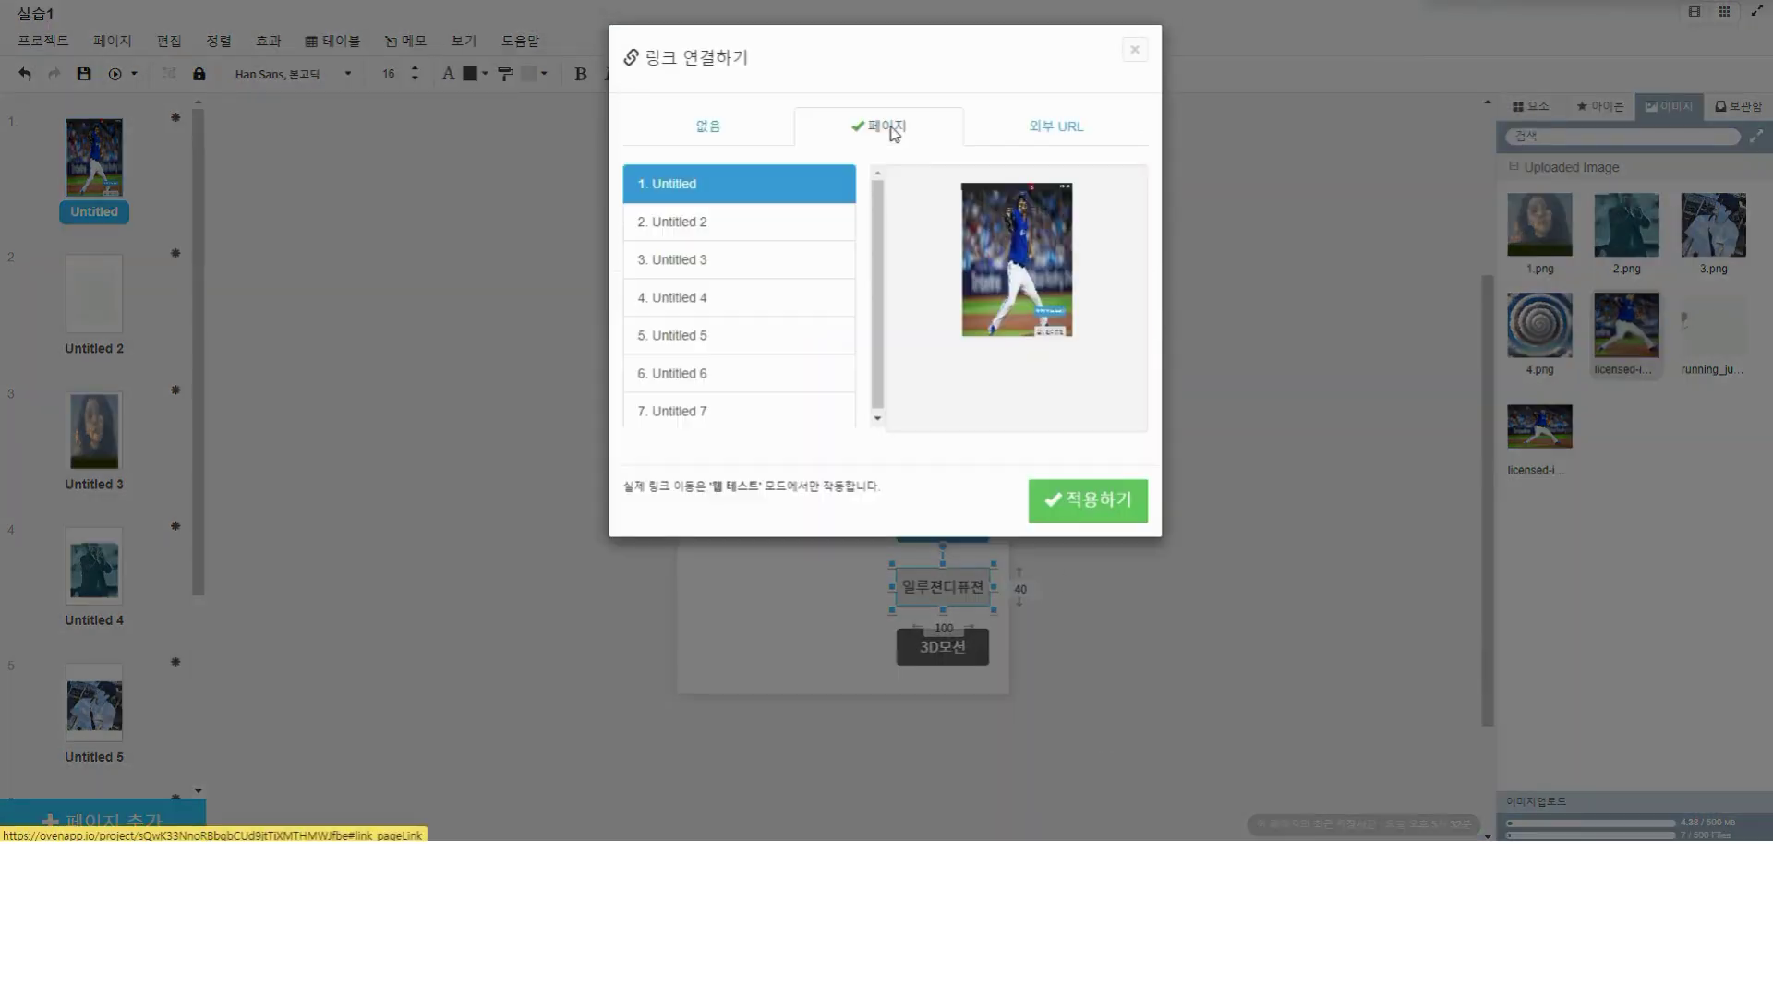
left_click(730, 273)
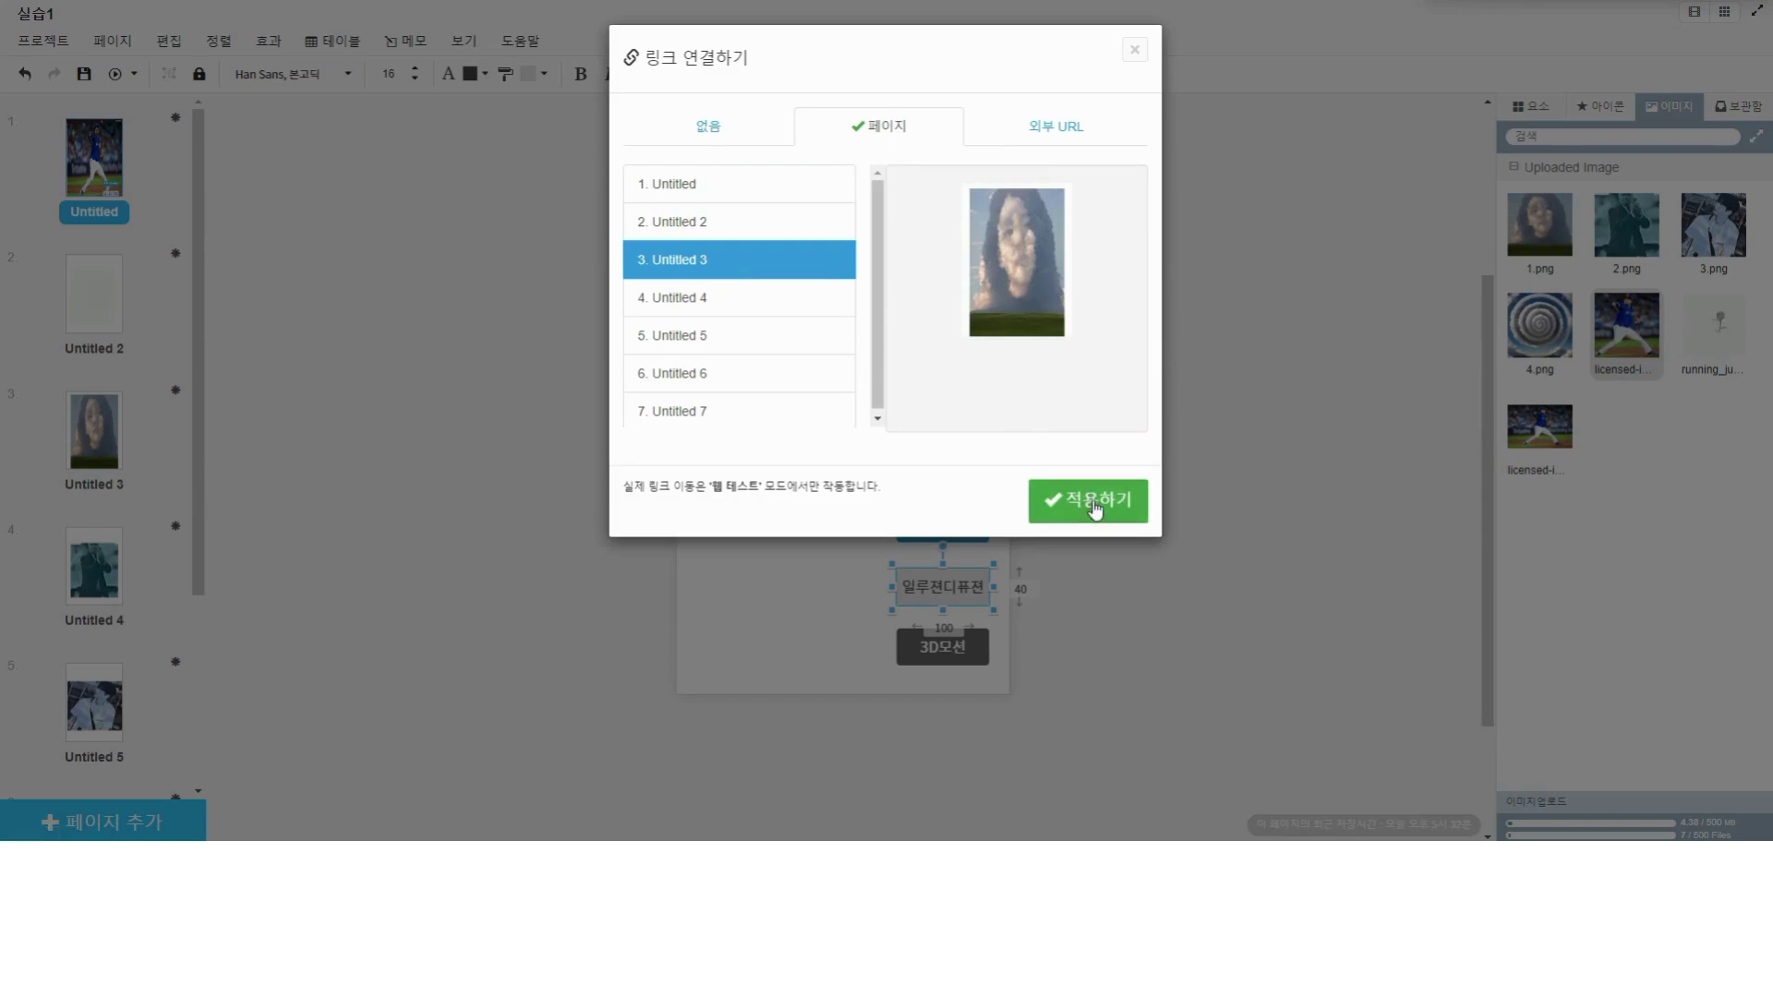
left_click(1062, 502)
Step: Link the dark 3D모션 button on the cover page to page Untitled 7
scroll(178, 519, "down", 3)
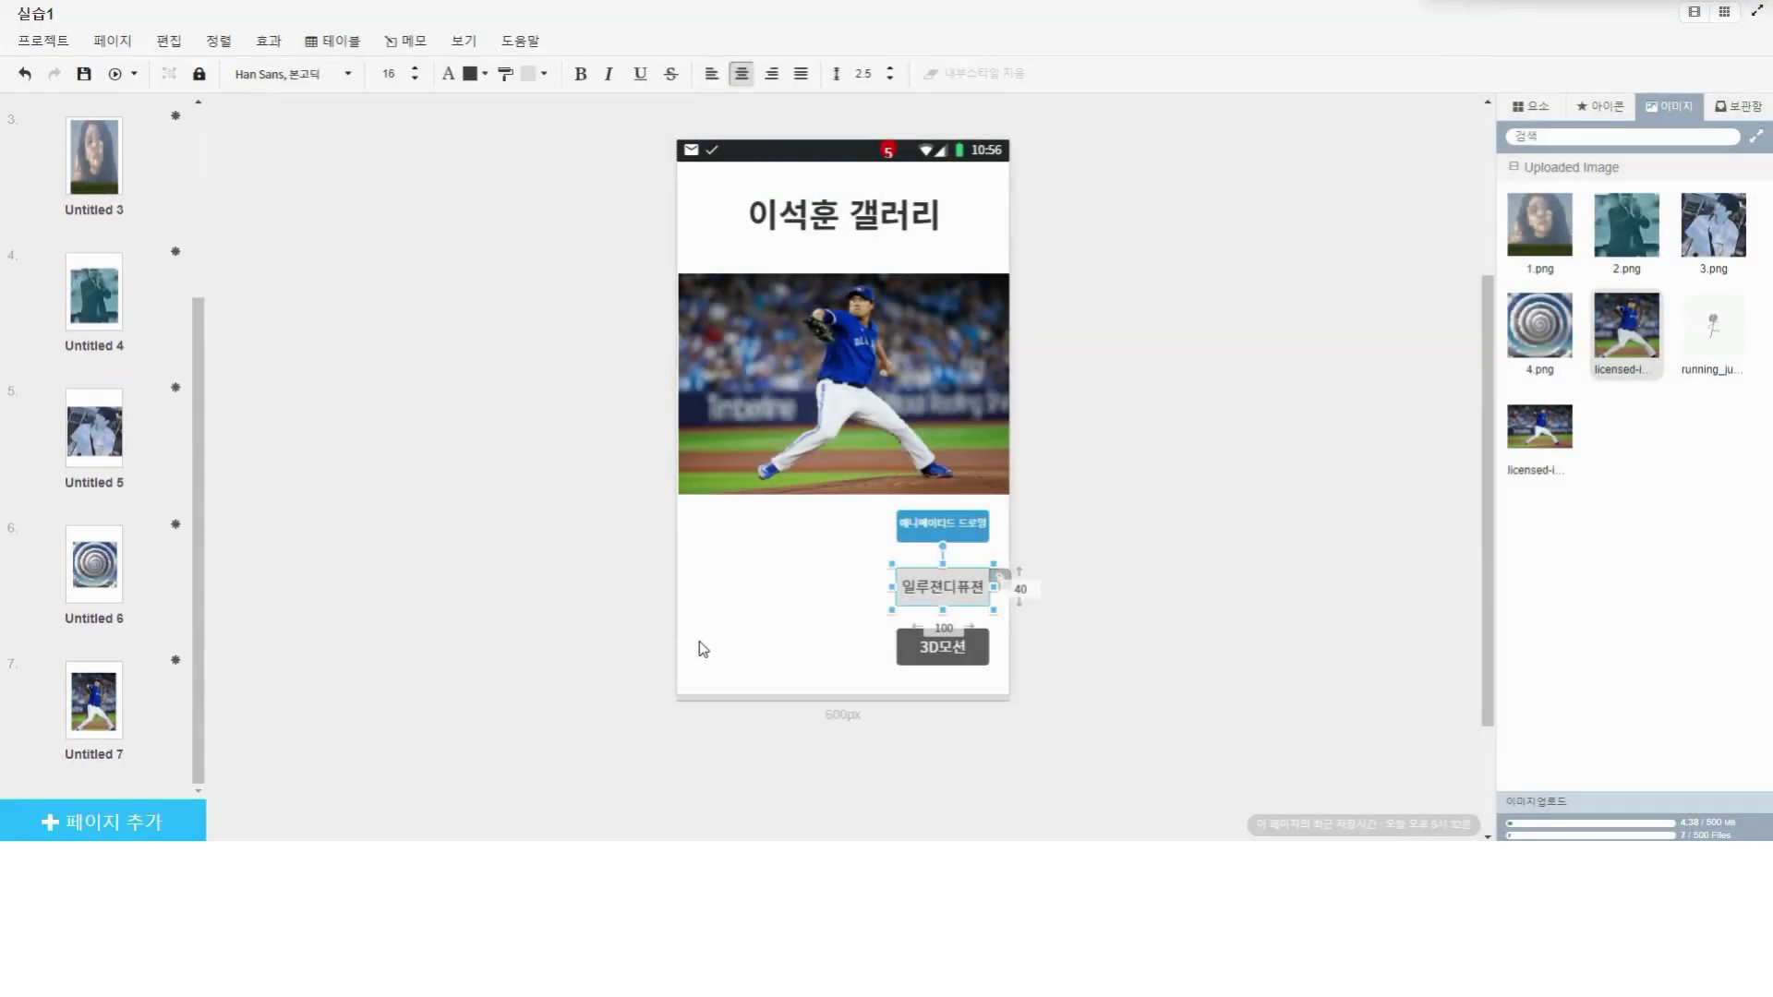
left_click(933, 646)
right_click(933, 646)
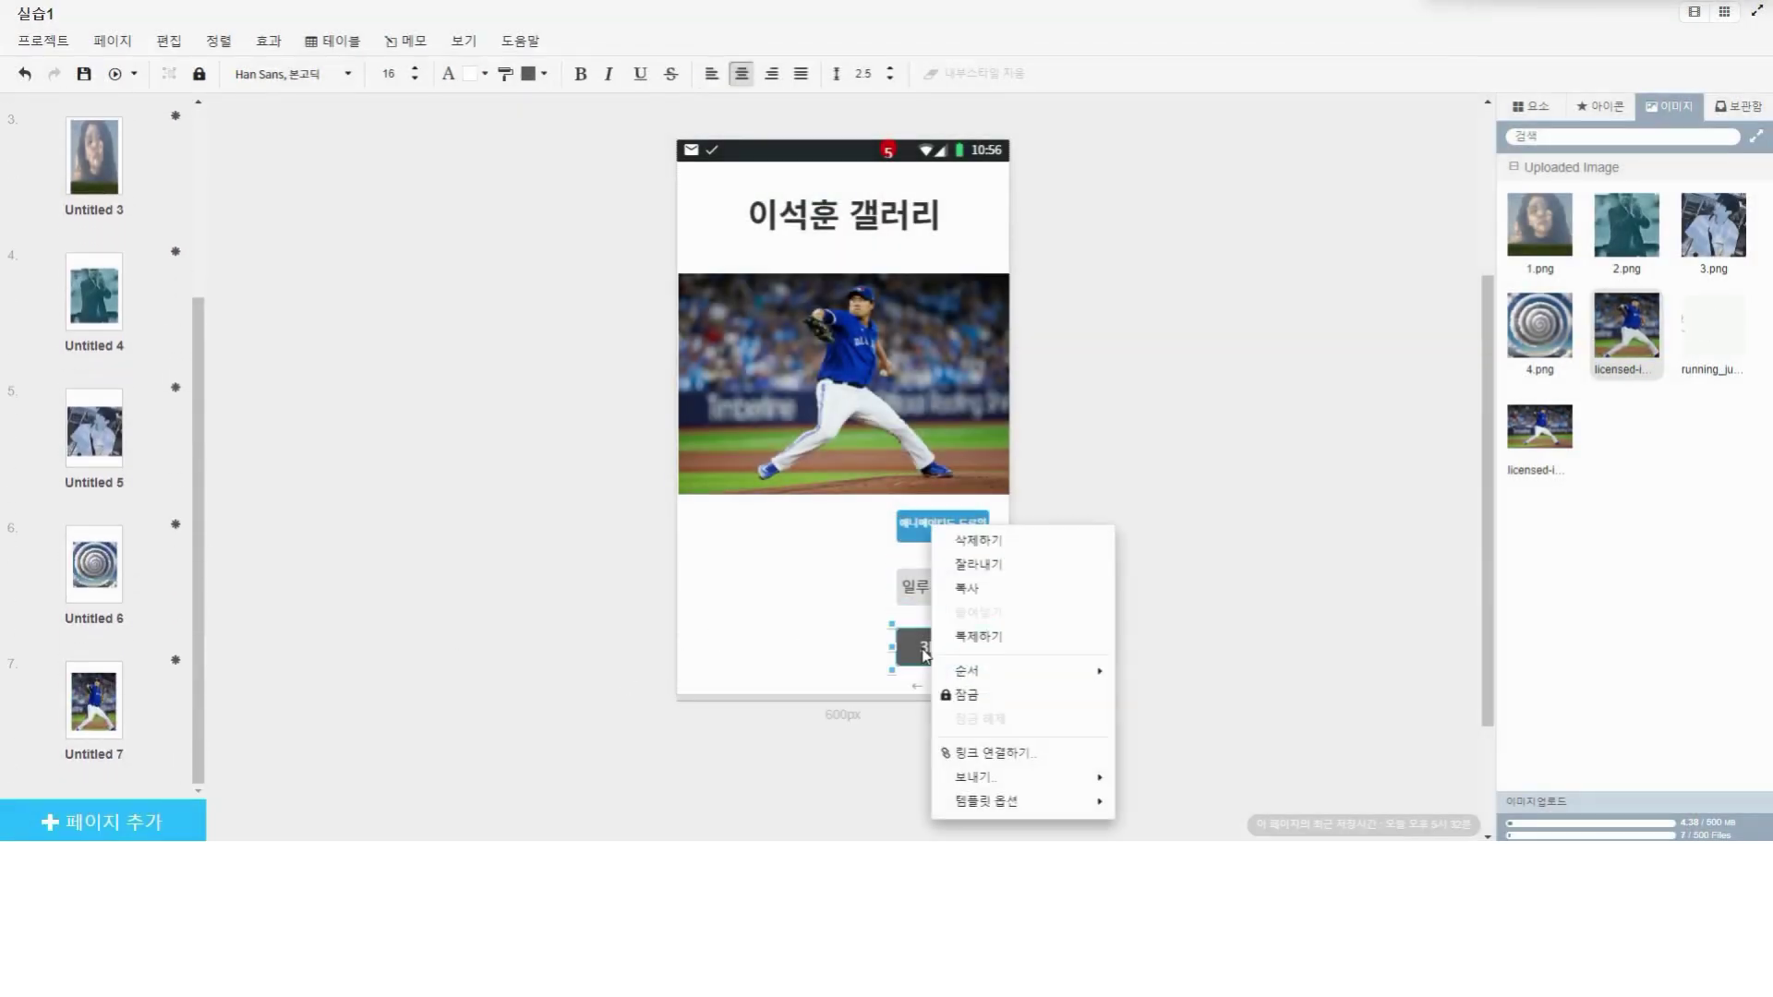
left_click(1035, 765)
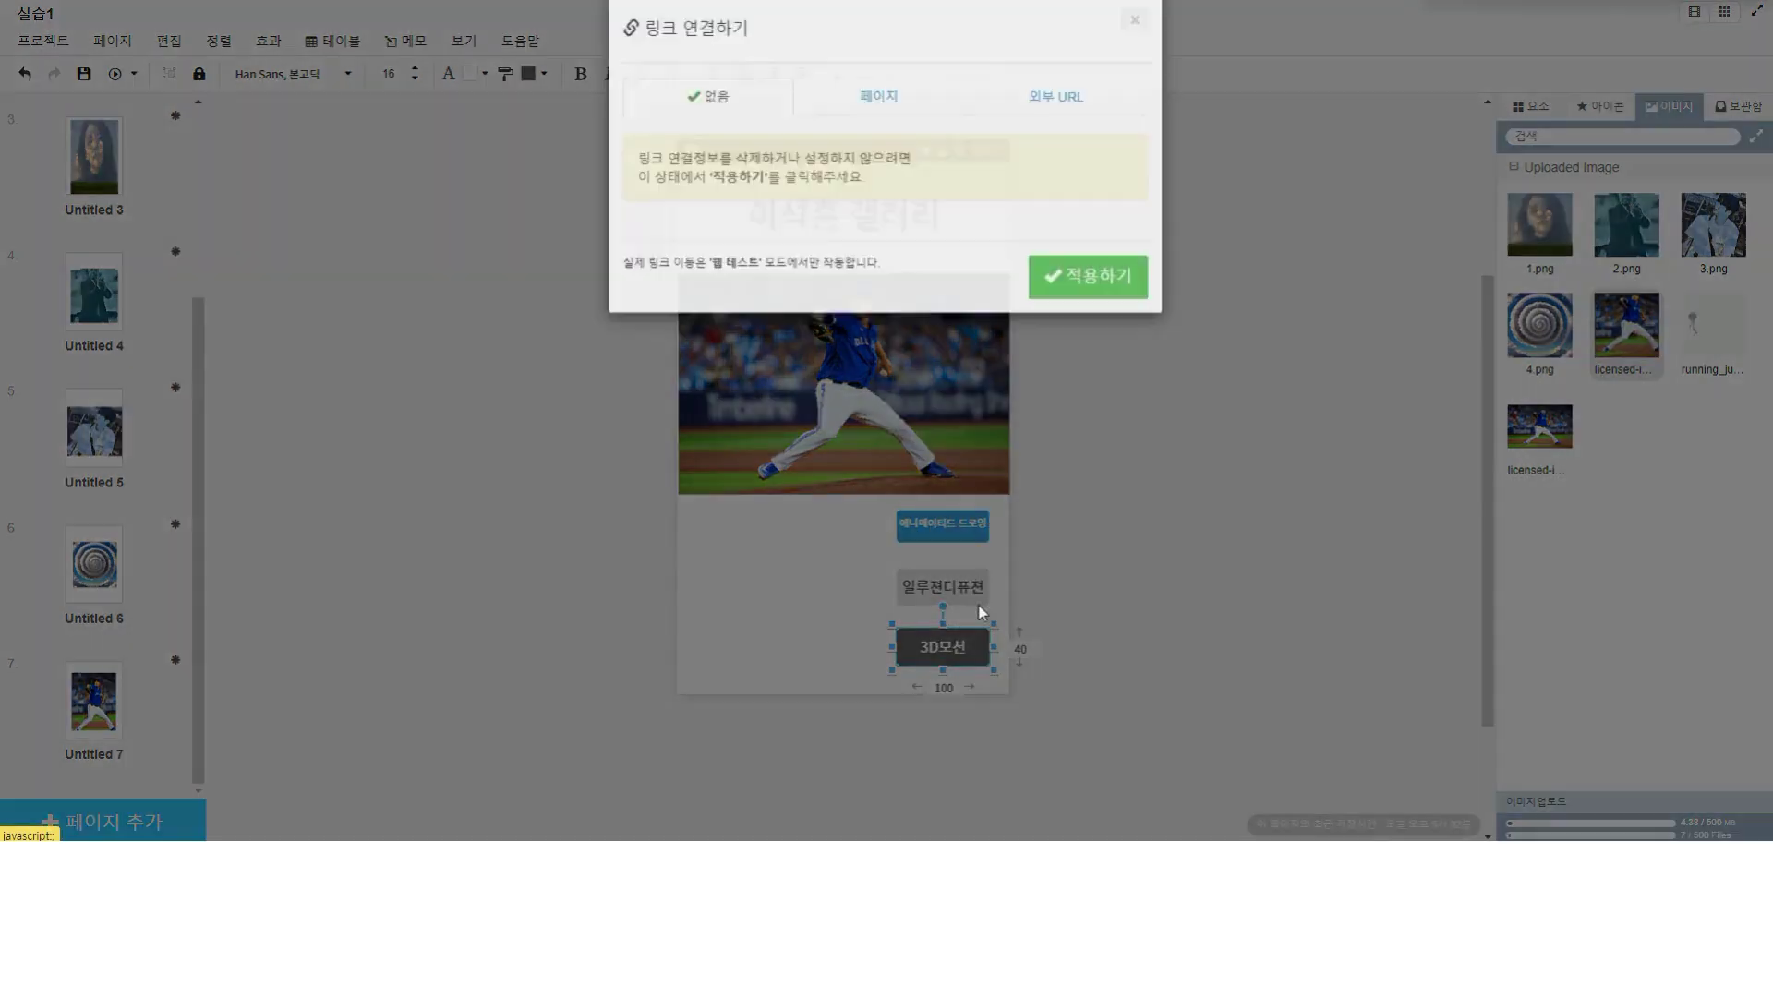
left_click(883, 129)
left_click(767, 413)
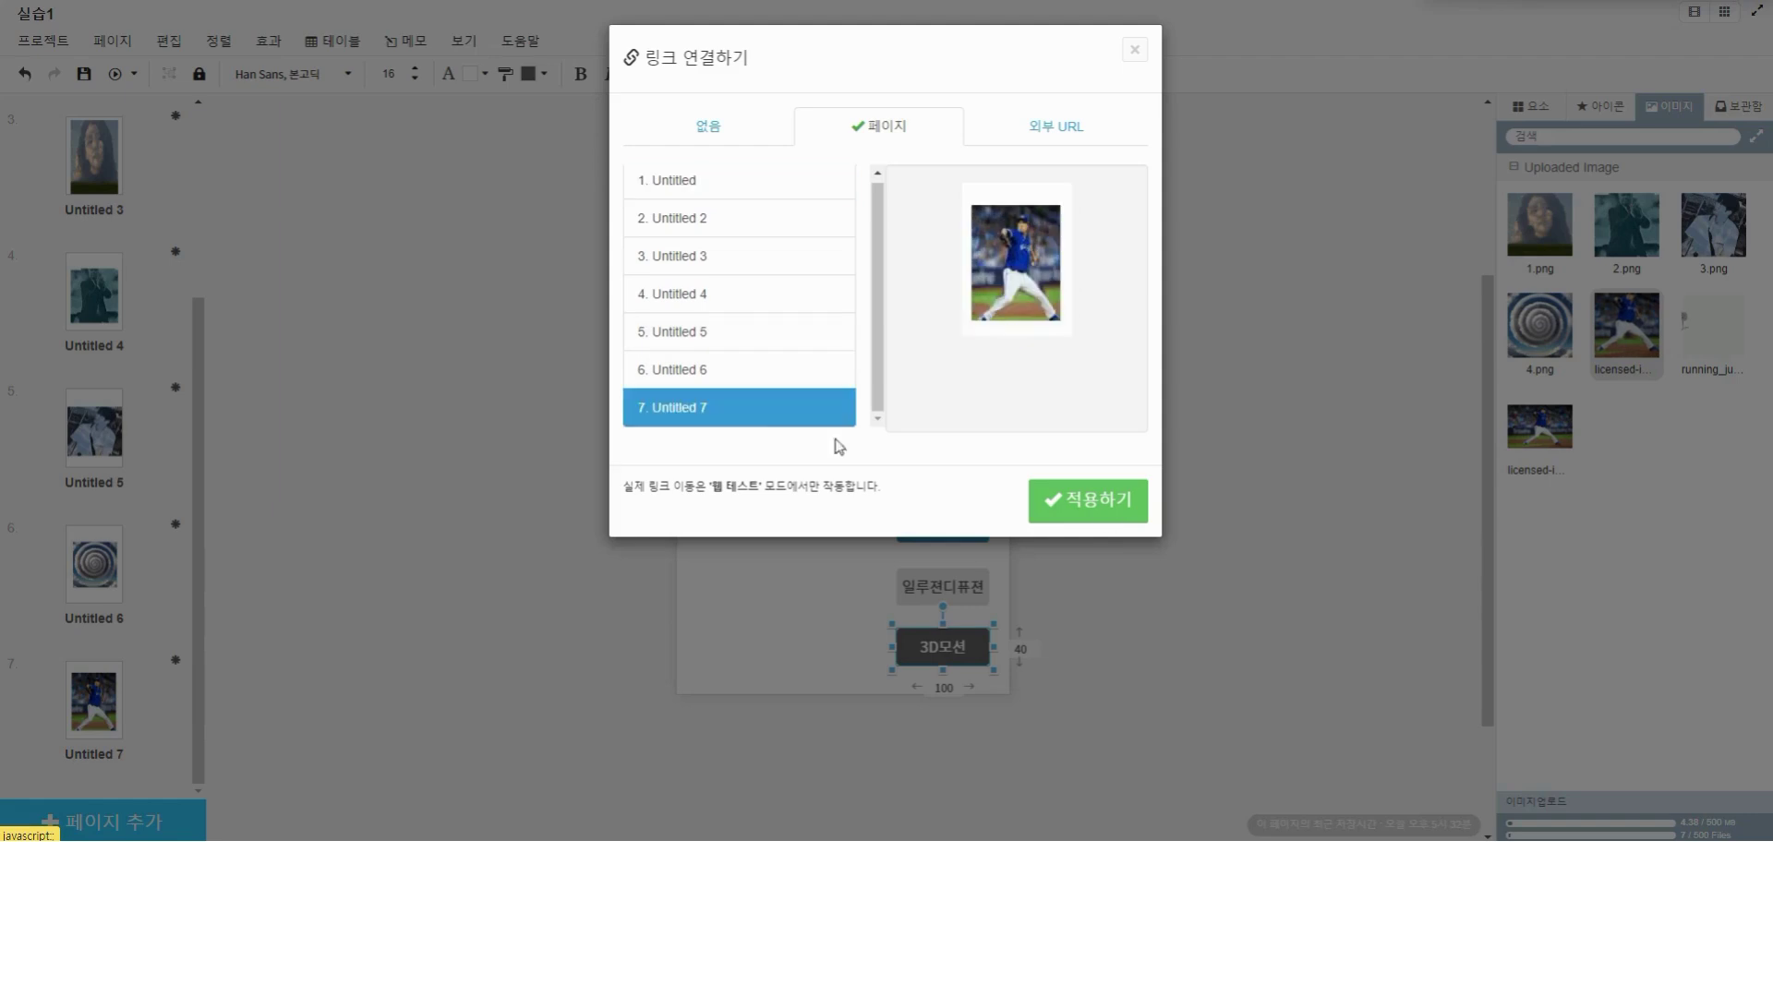
left_click(1118, 503)
Step: Place a black circled right-arrow icon in the lower-right corner of page Untitled 3
scroll(139, 221, "up", 3)
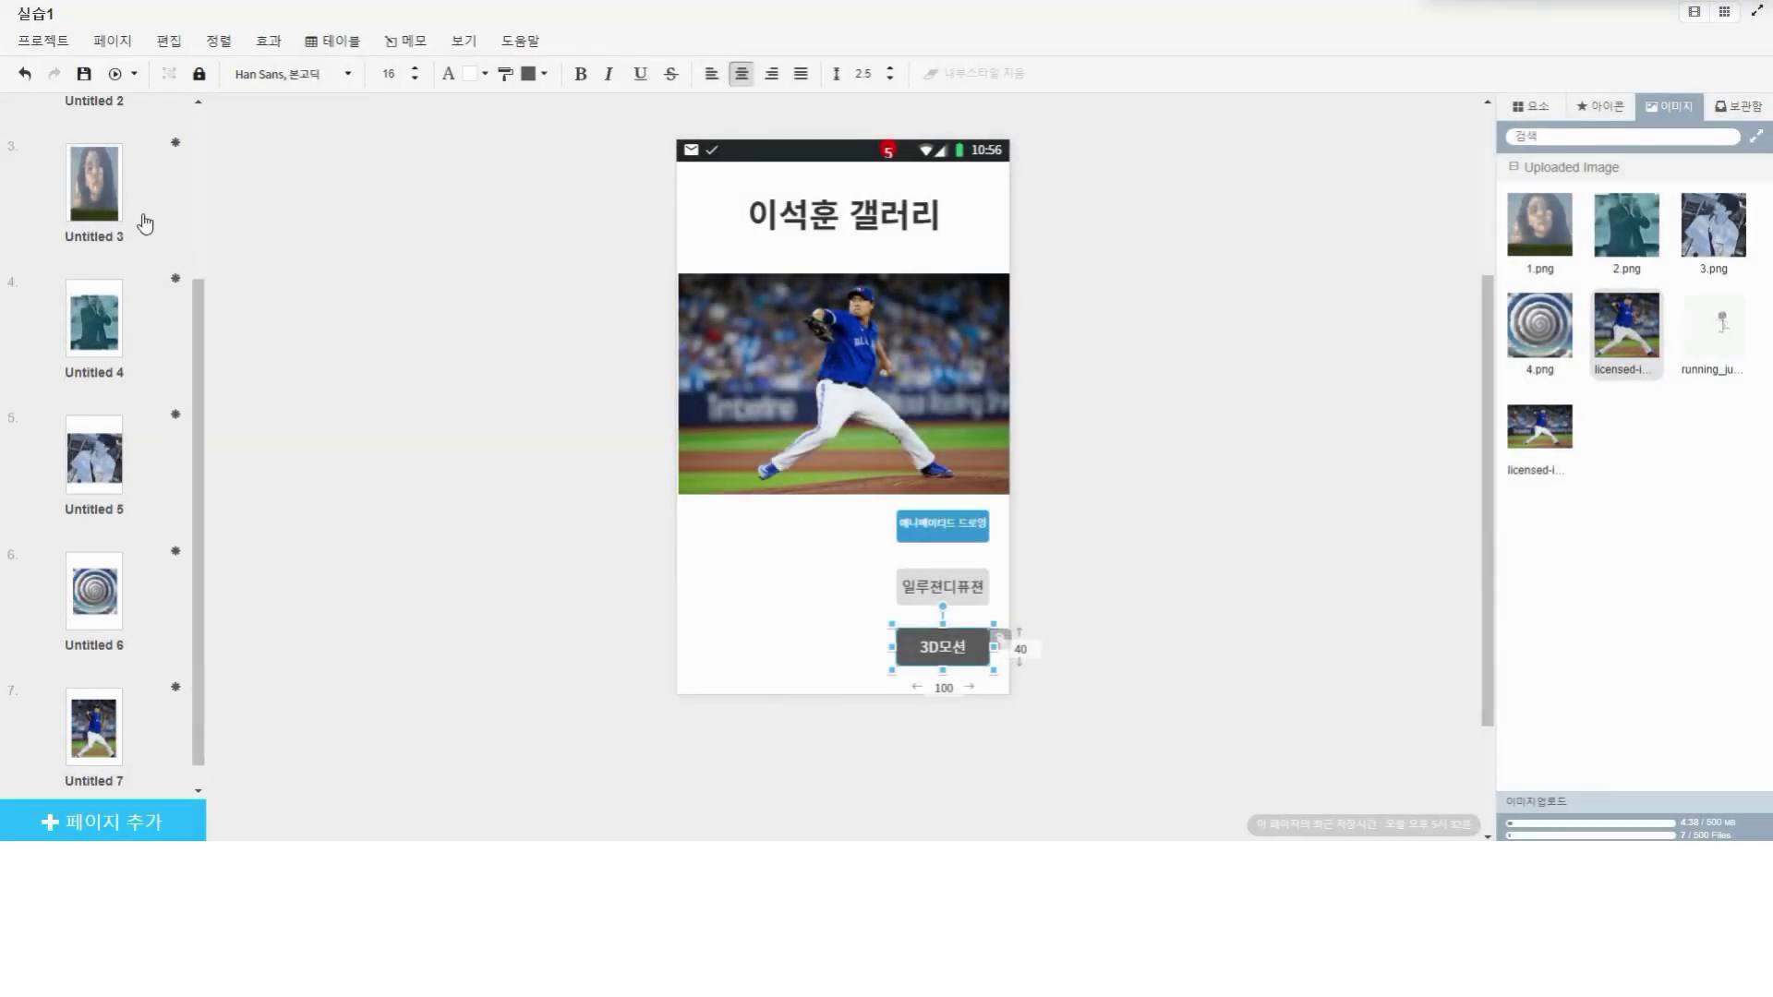
left_click(86, 419)
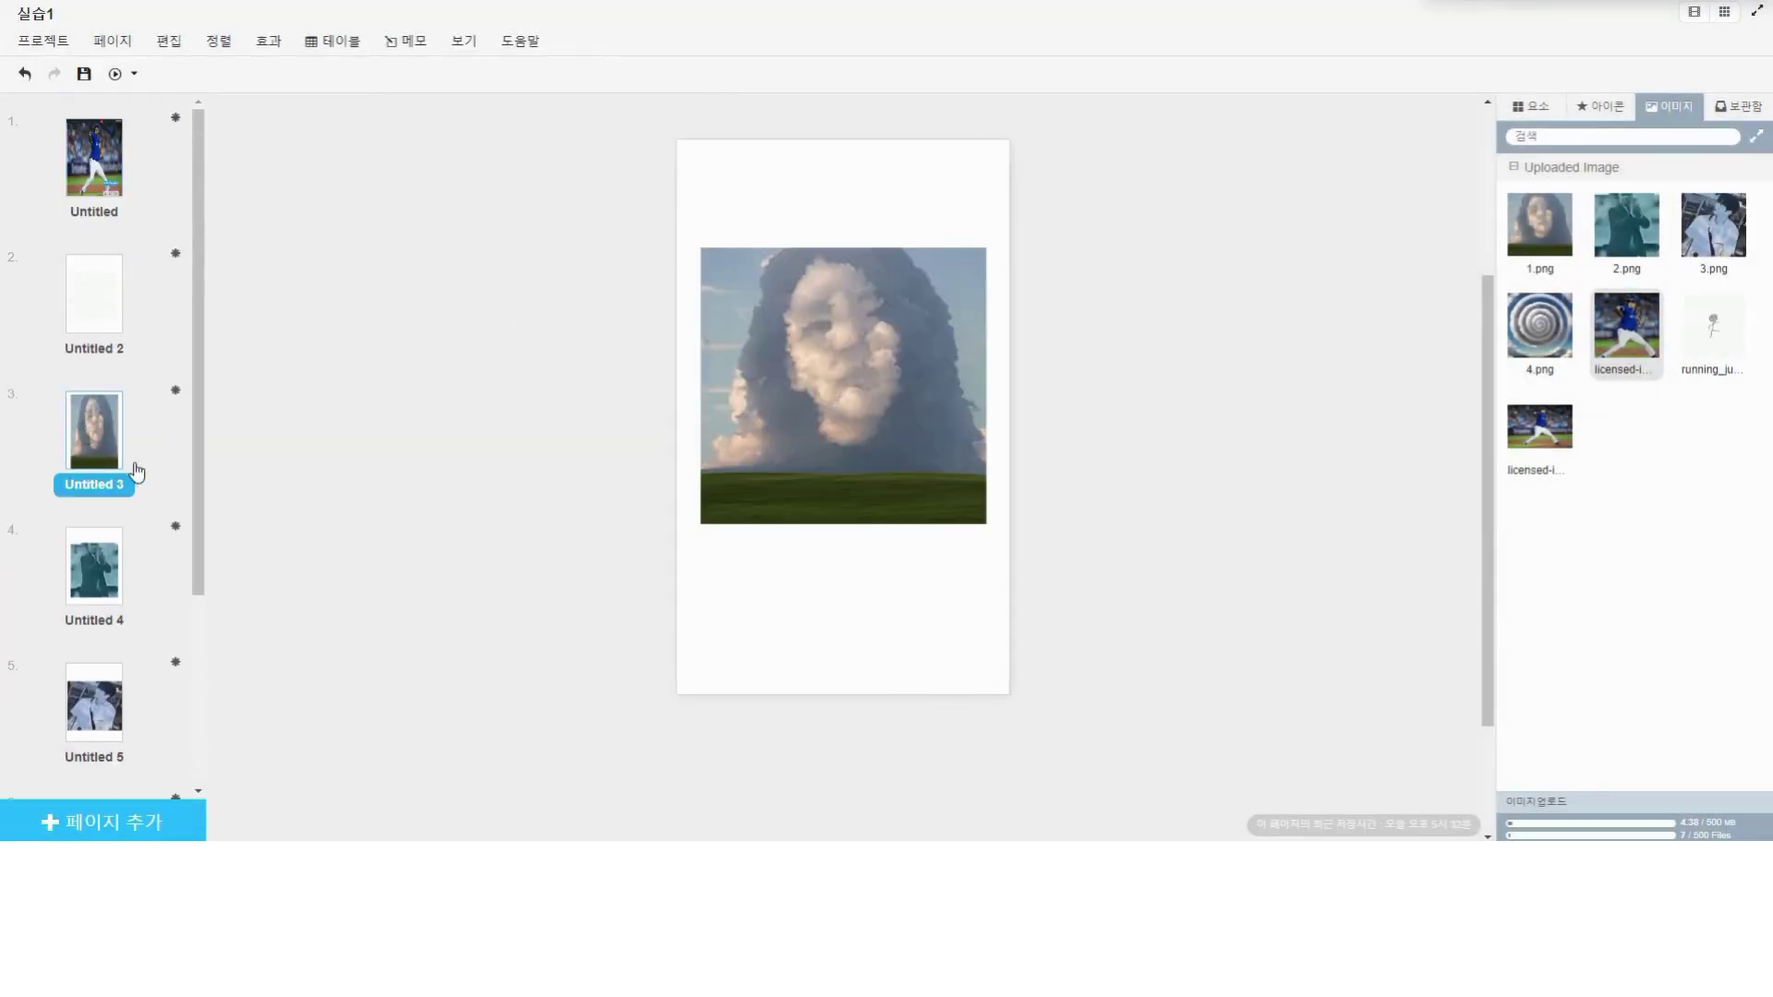
left_click(1607, 108)
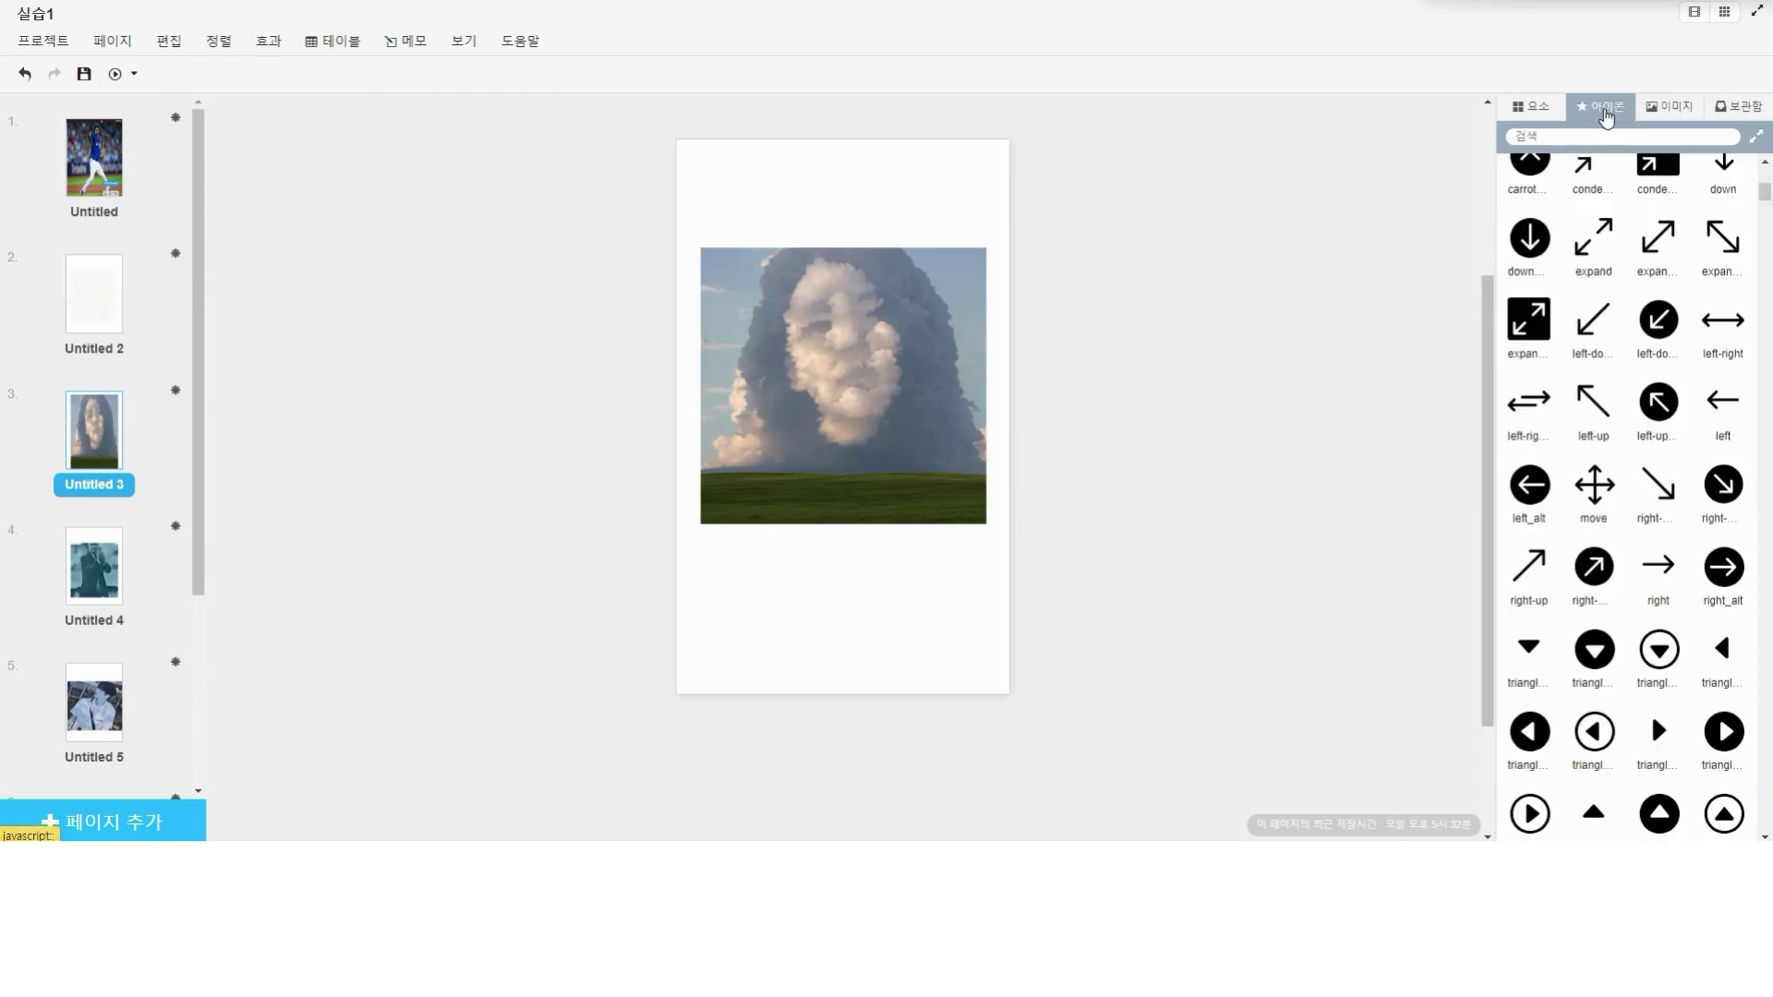
scroll(1589, 273, "up", 3)
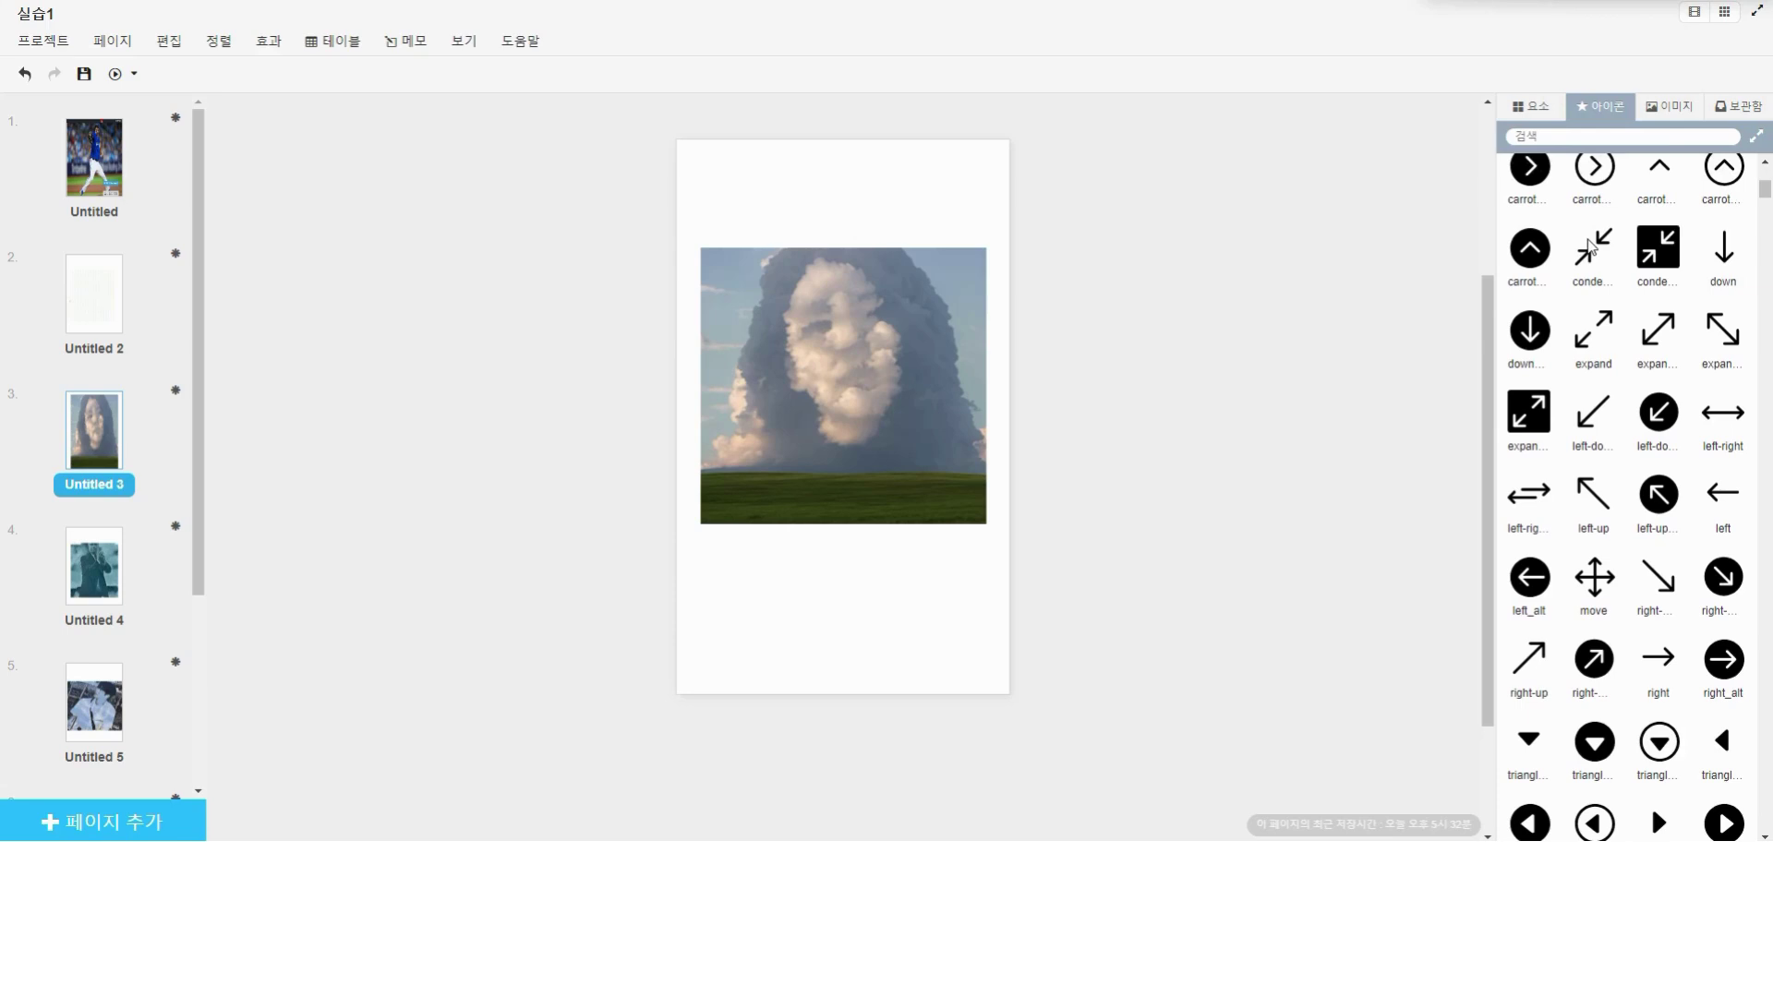
left_click_drag(1544, 279, 977, 669)
Step: Copy the circled arrow icon to the same spot on pages Untitled 4, Untitled 5 and Untitled 6
left_click(79, 578)
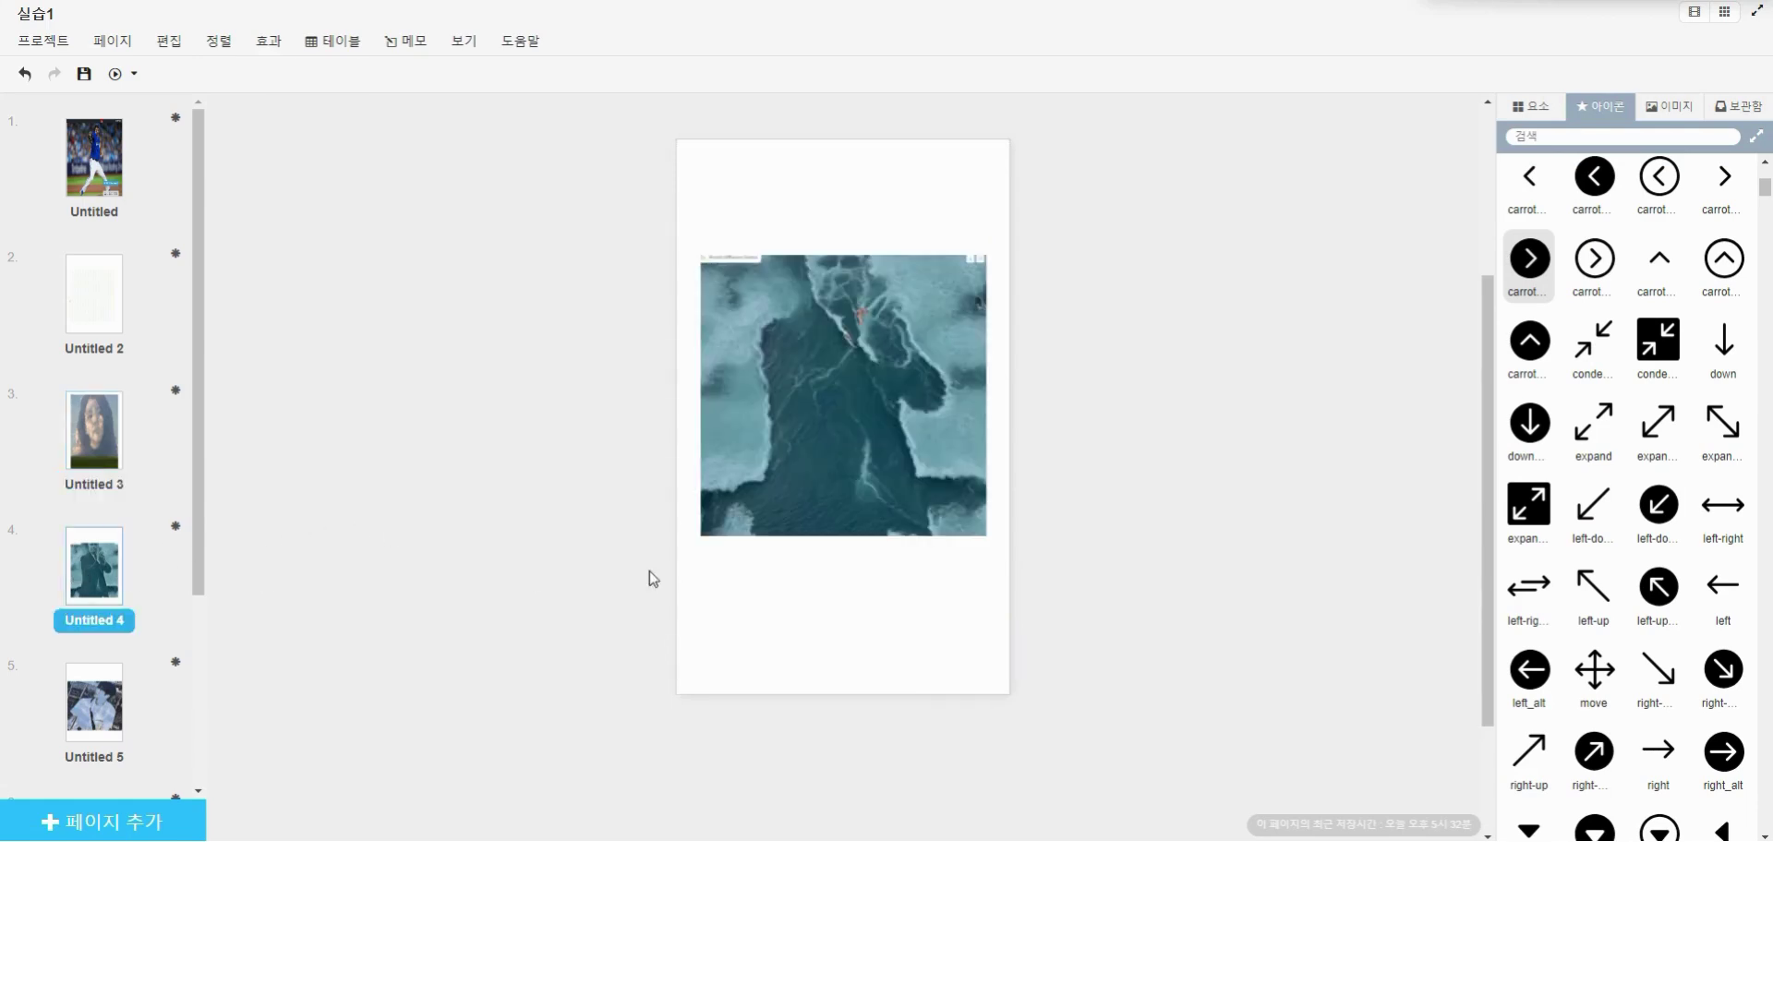
left_click(100, 688)
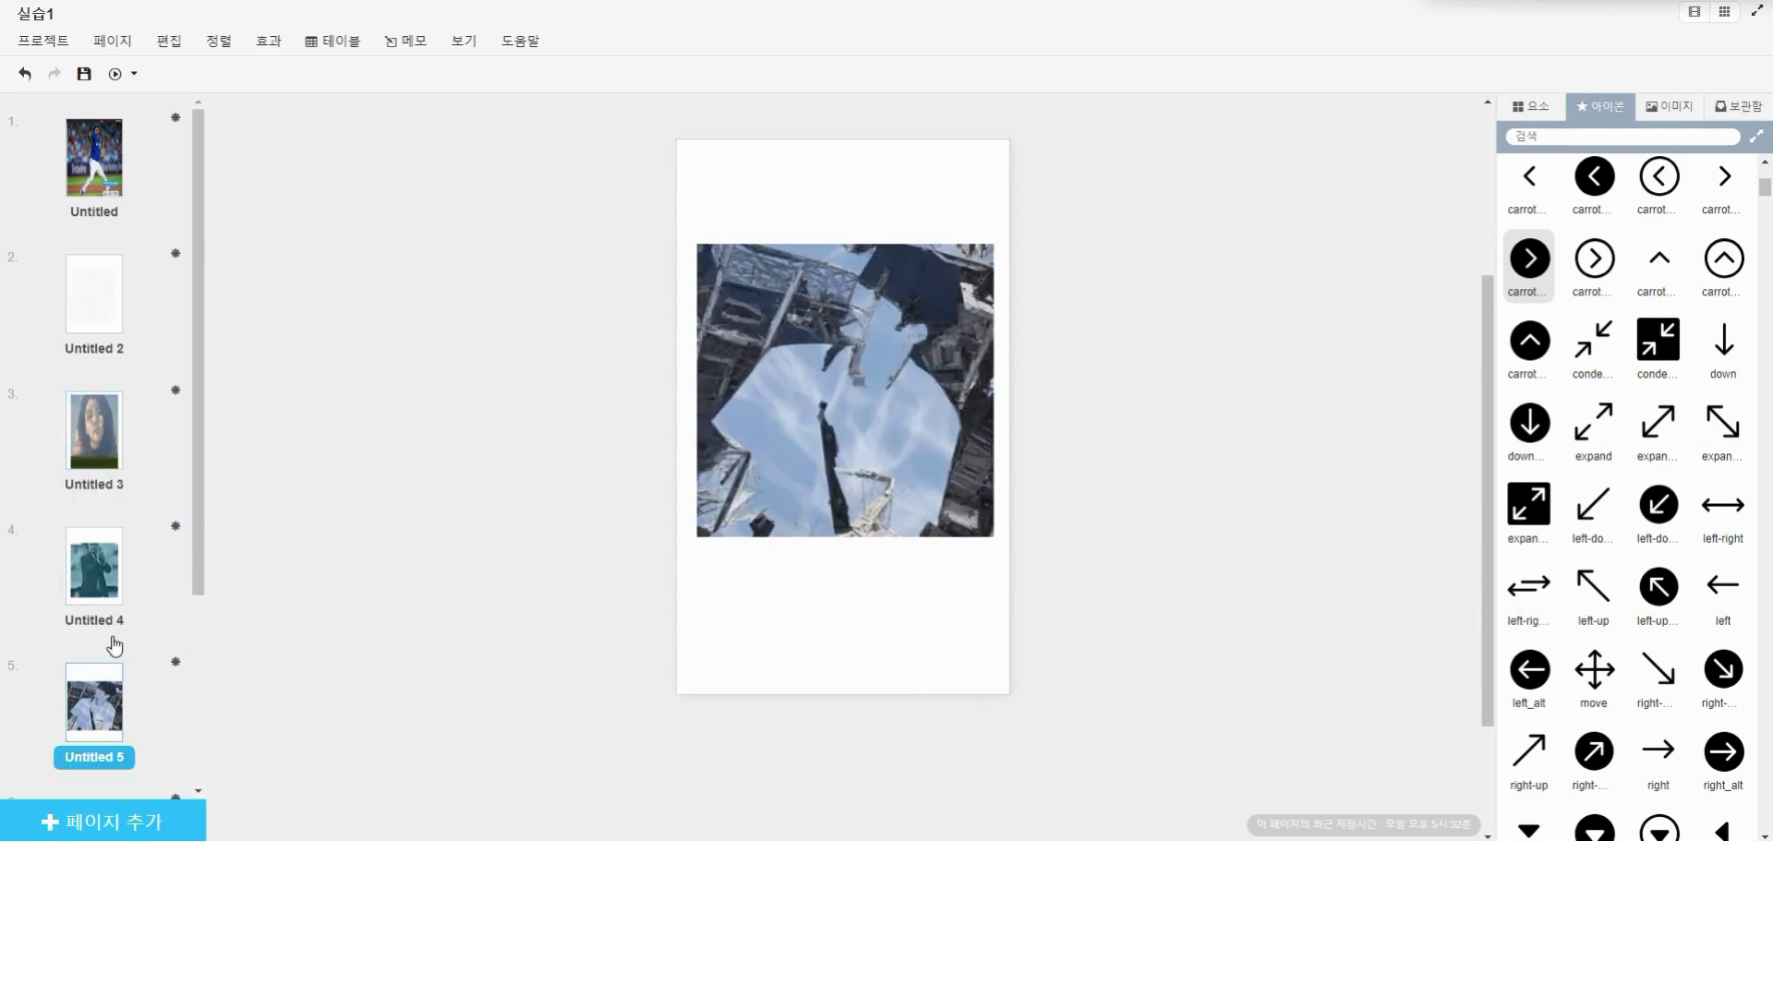
scroll(147, 637, "down", 2)
left_click(118, 677)
scroll(111, 665, "down", 1)
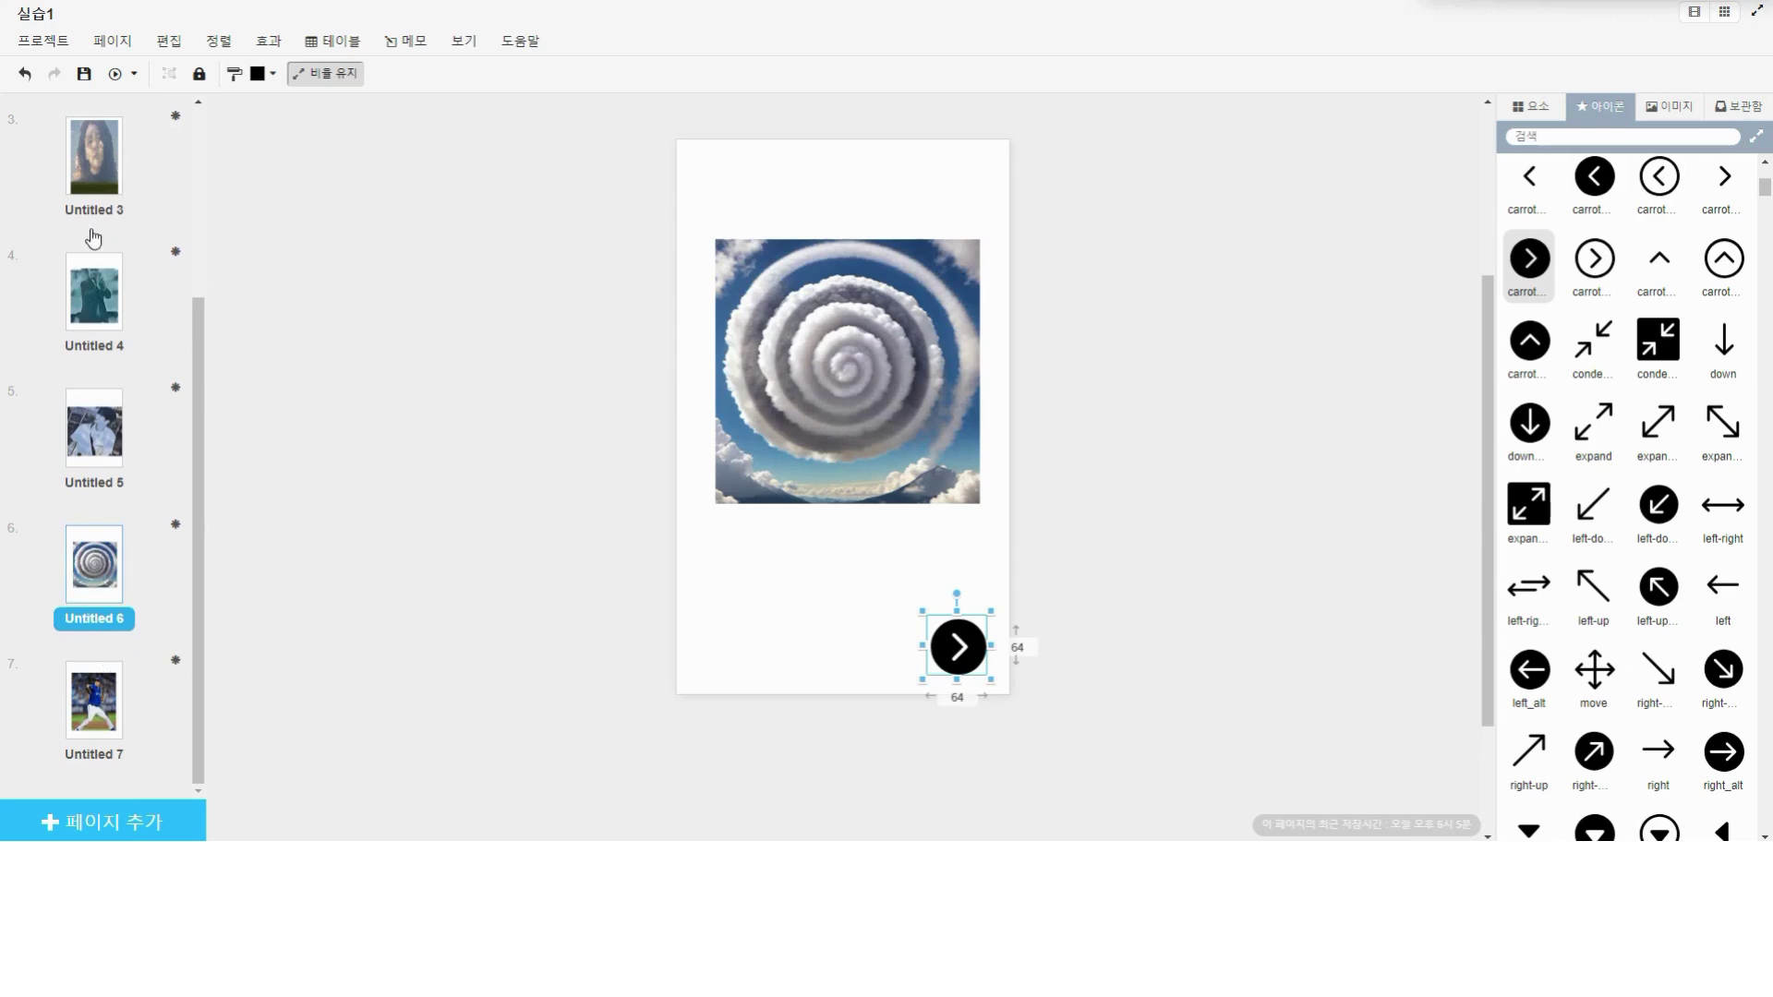
Step: Link the circled arrow icon on page Untitled 3 to page Untitled 4
left_click(107, 203)
left_click(985, 657)
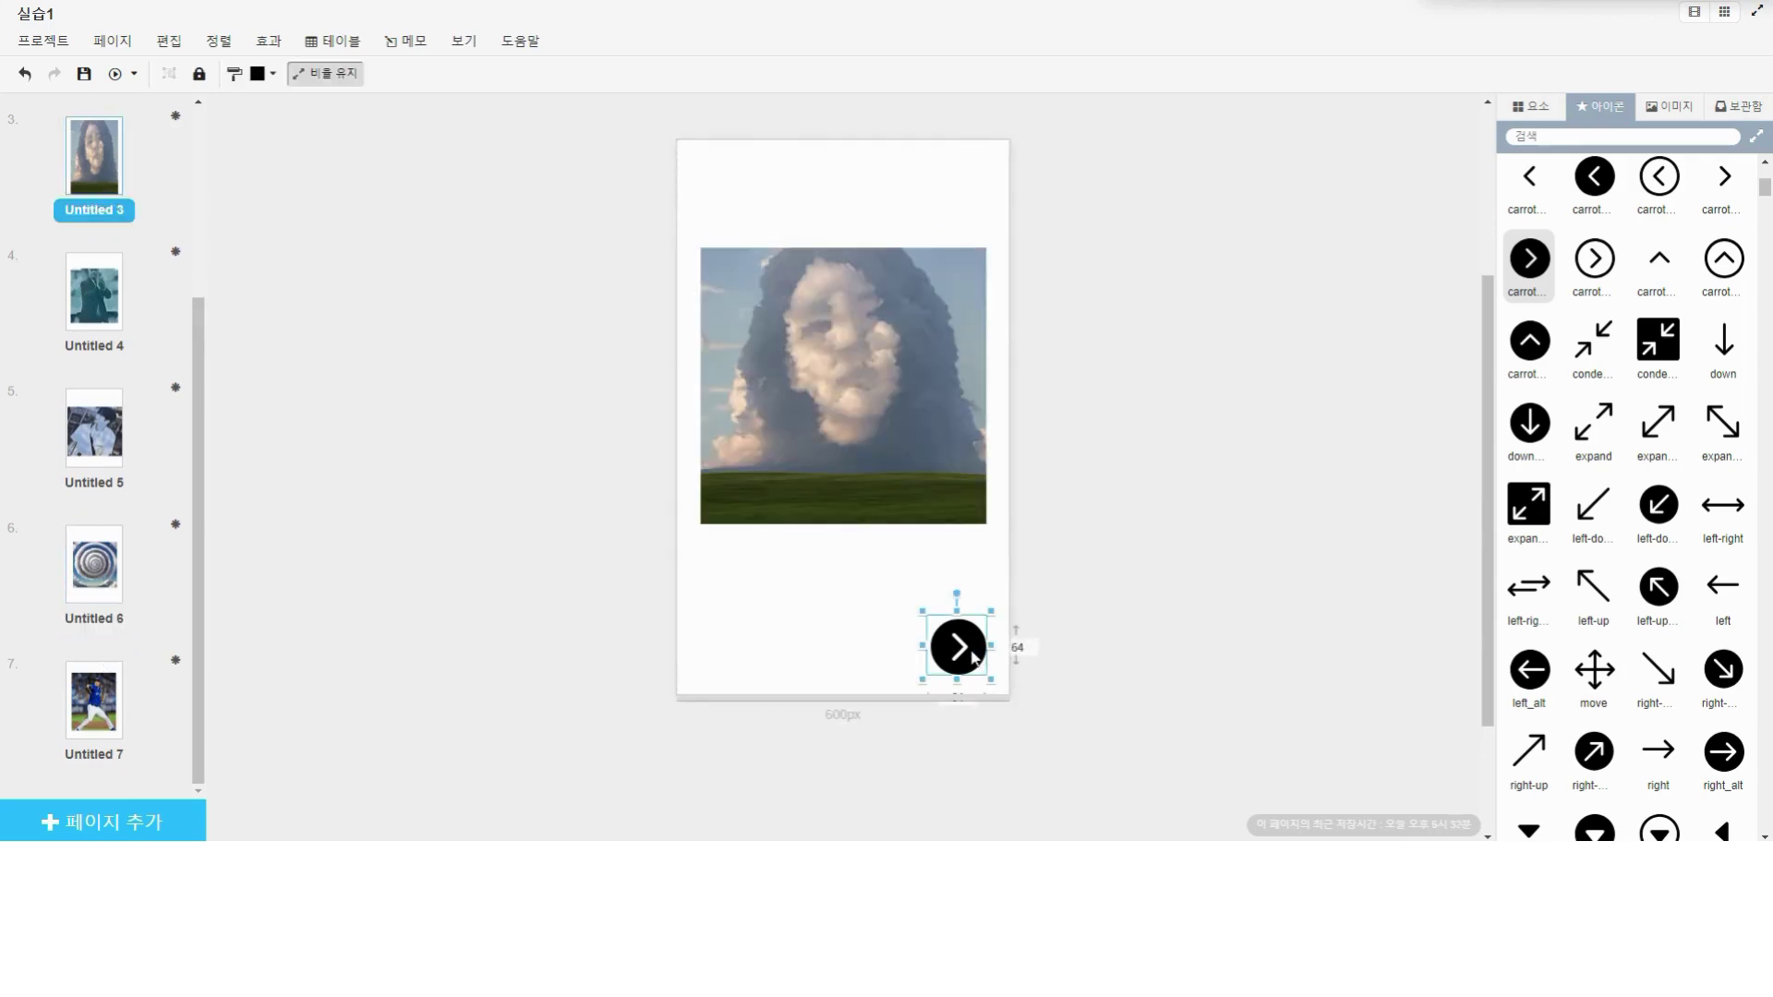
right_click(975, 657)
left_click(1034, 750)
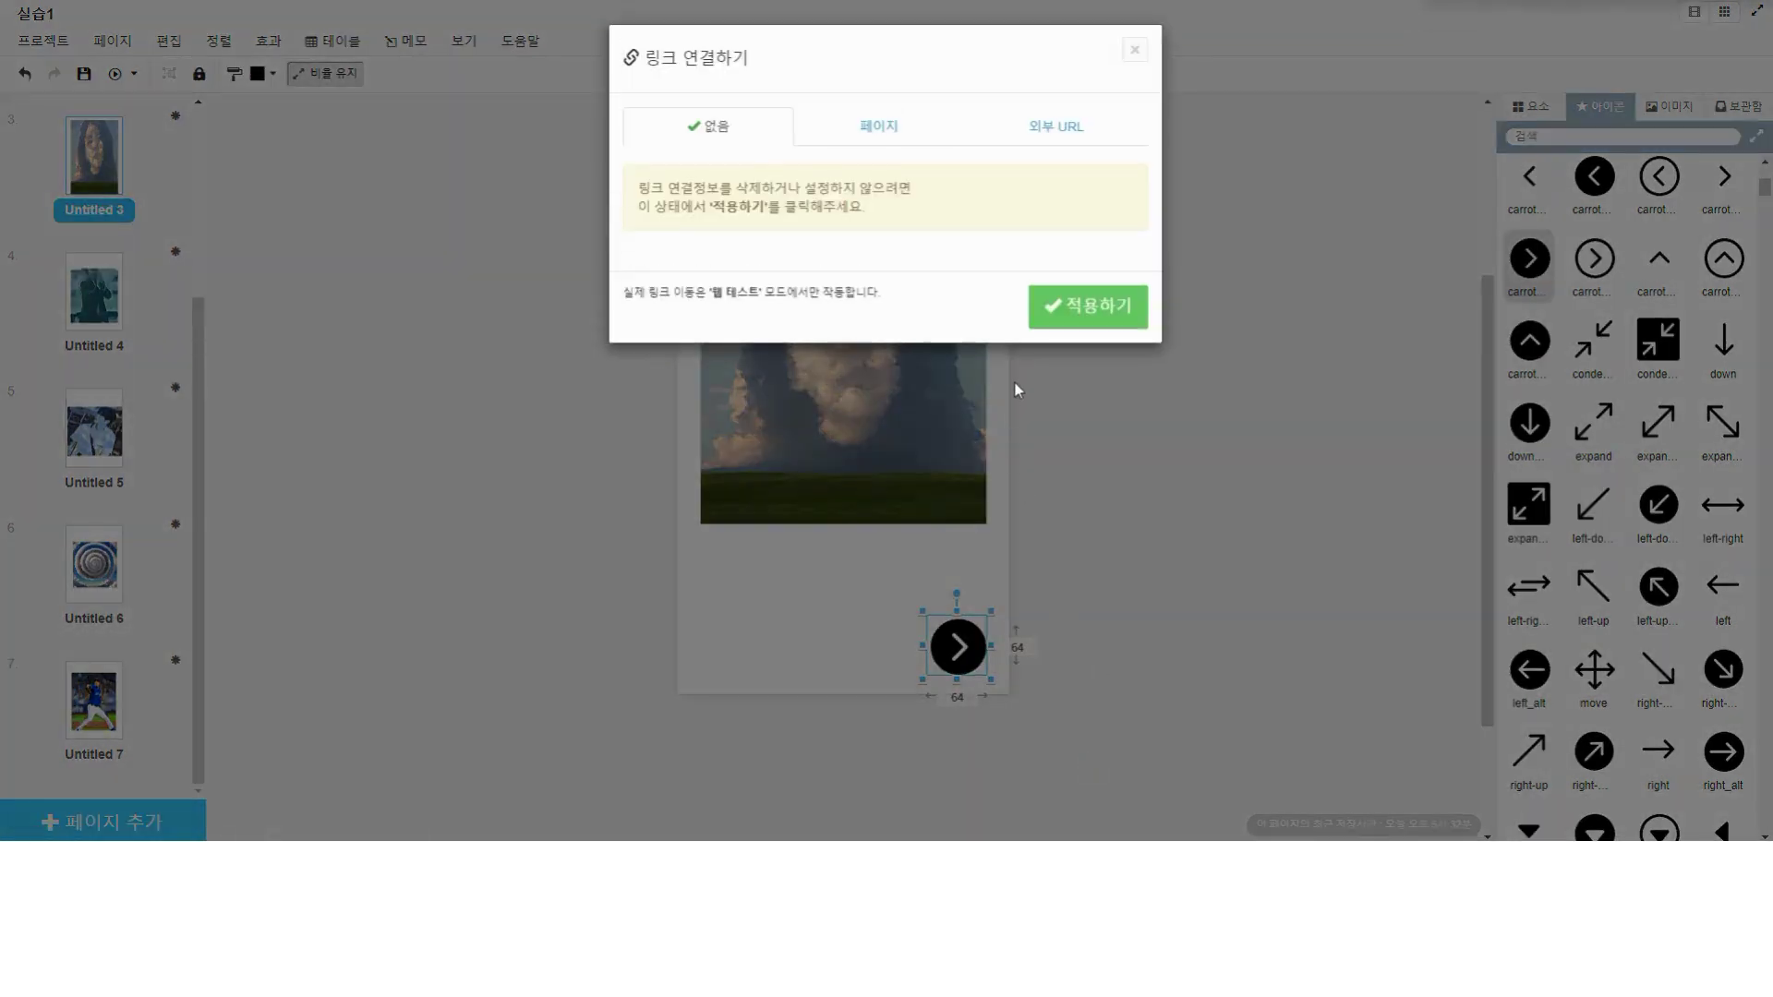
left_click(845, 138)
left_click(732, 292)
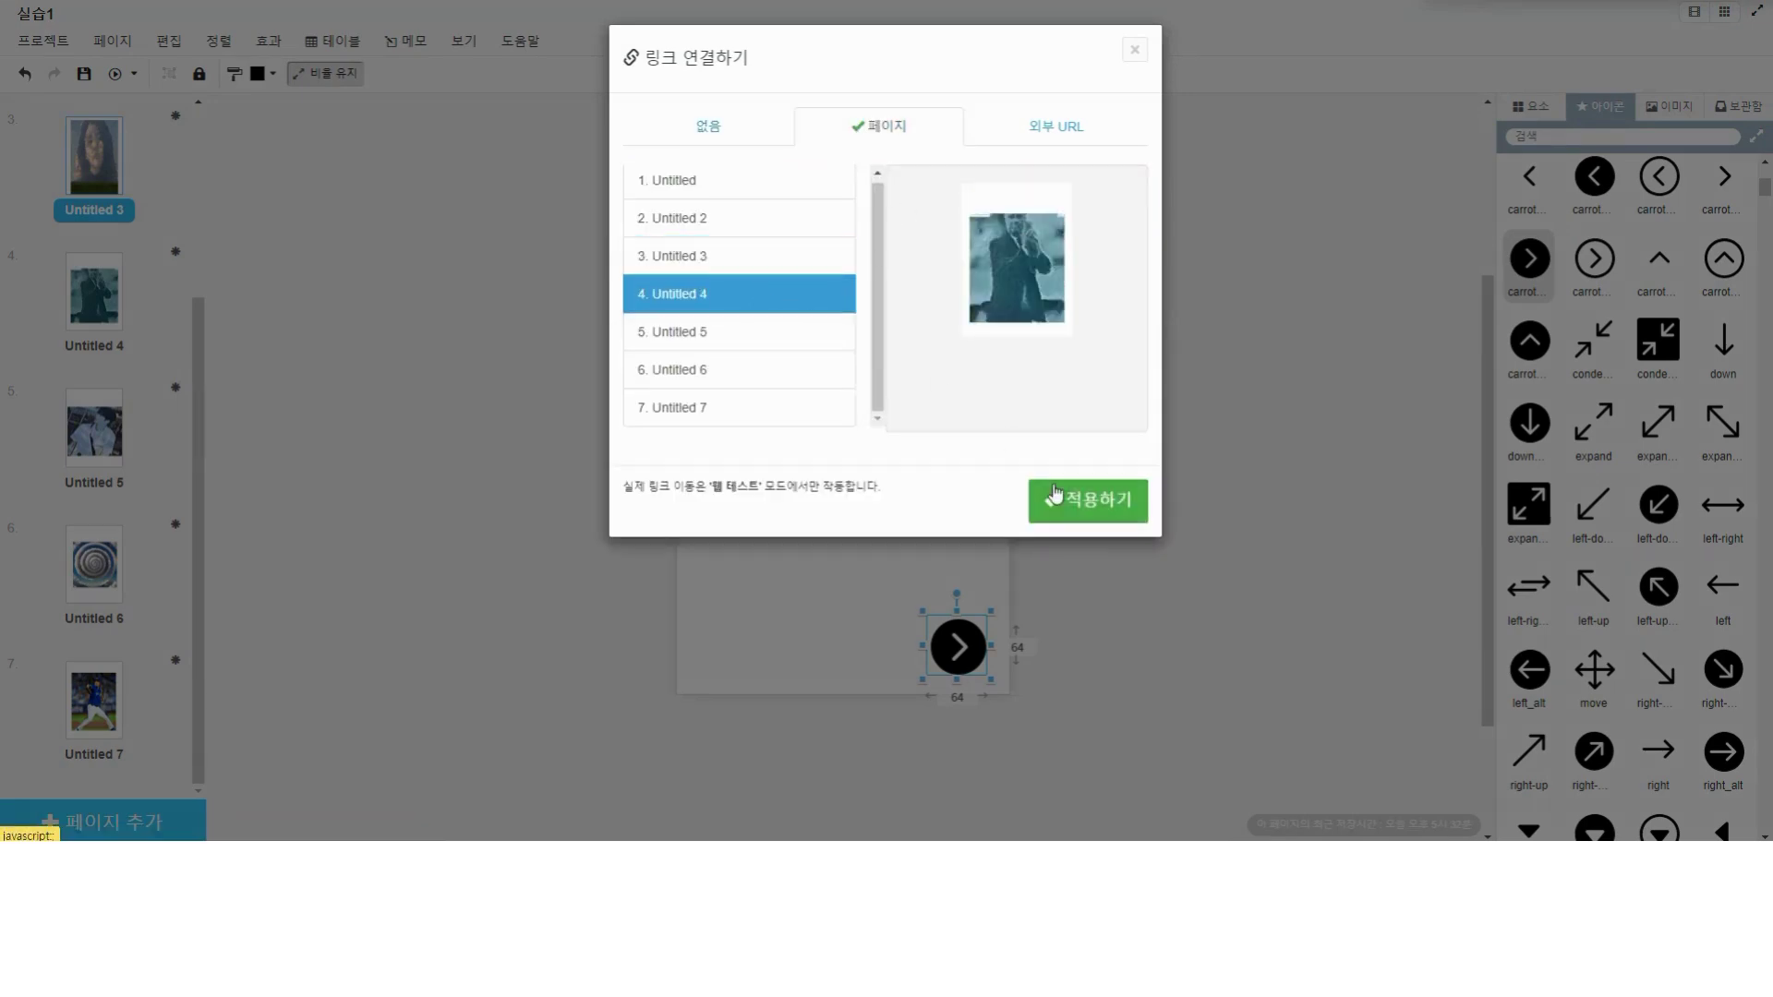
left_click(1052, 490)
Step: Link the circled arrow icon on page Untitled 4 to page Untitled 5
left_click(99, 305)
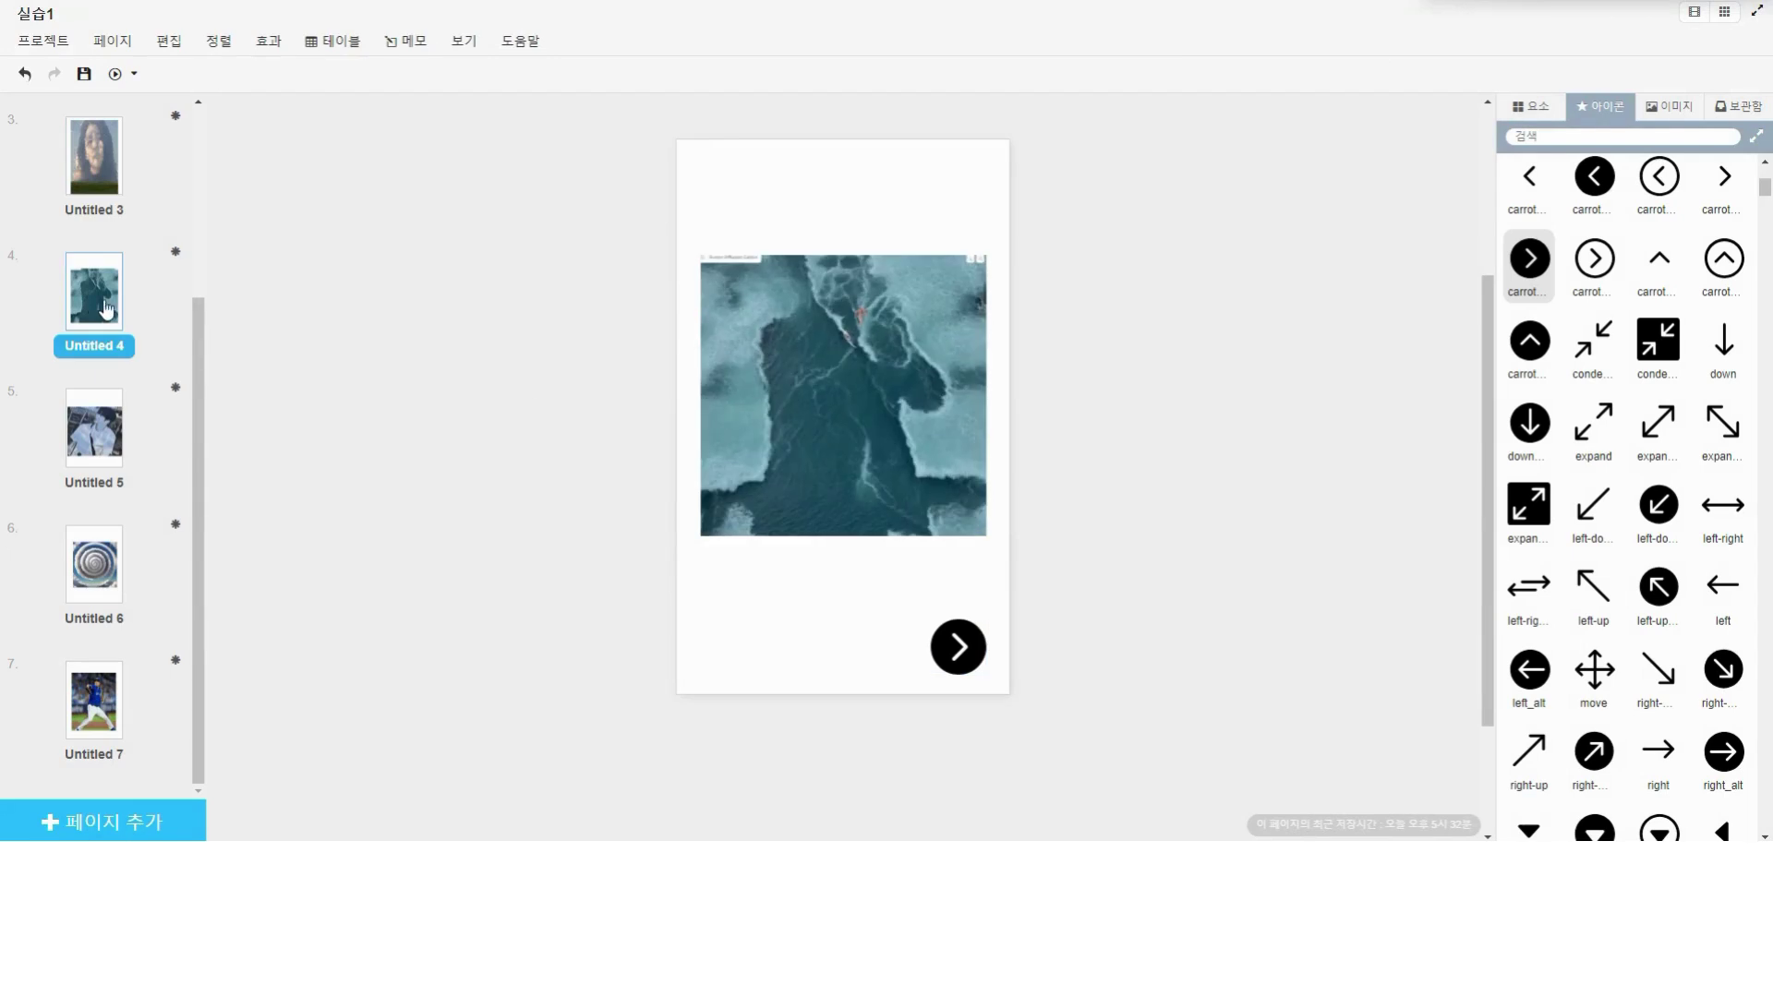
left_click(977, 661)
right_click(969, 656)
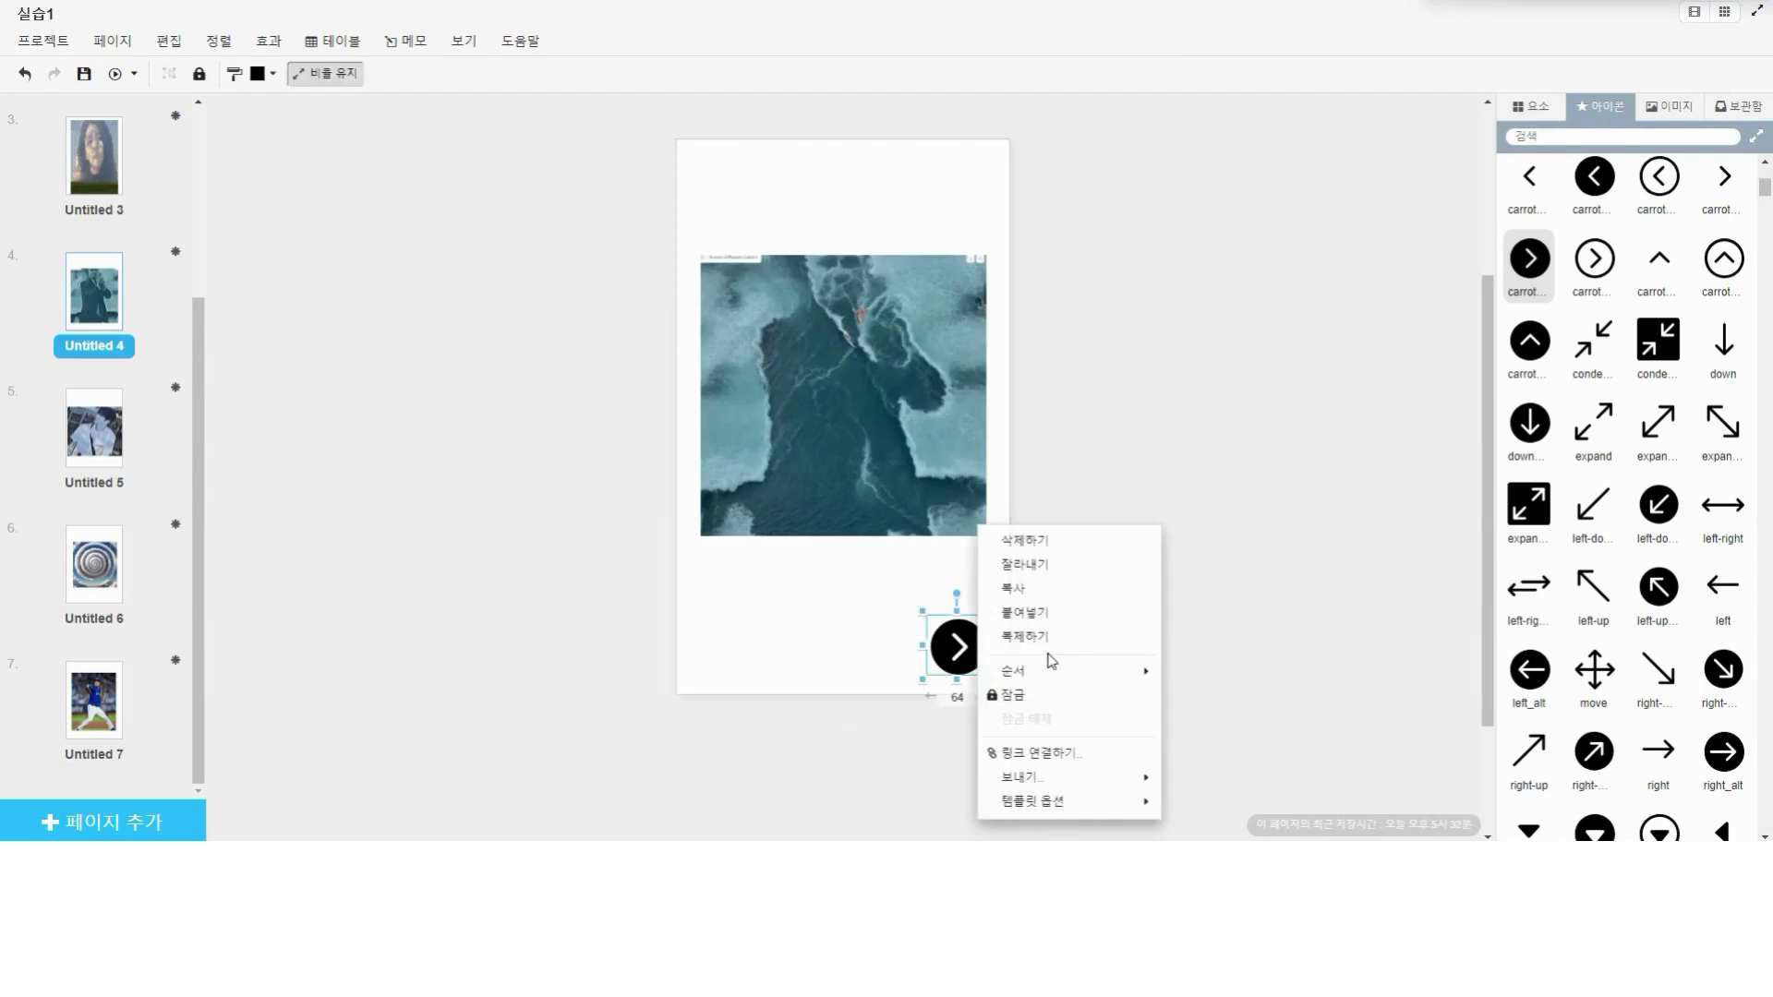
left_click(1060, 750)
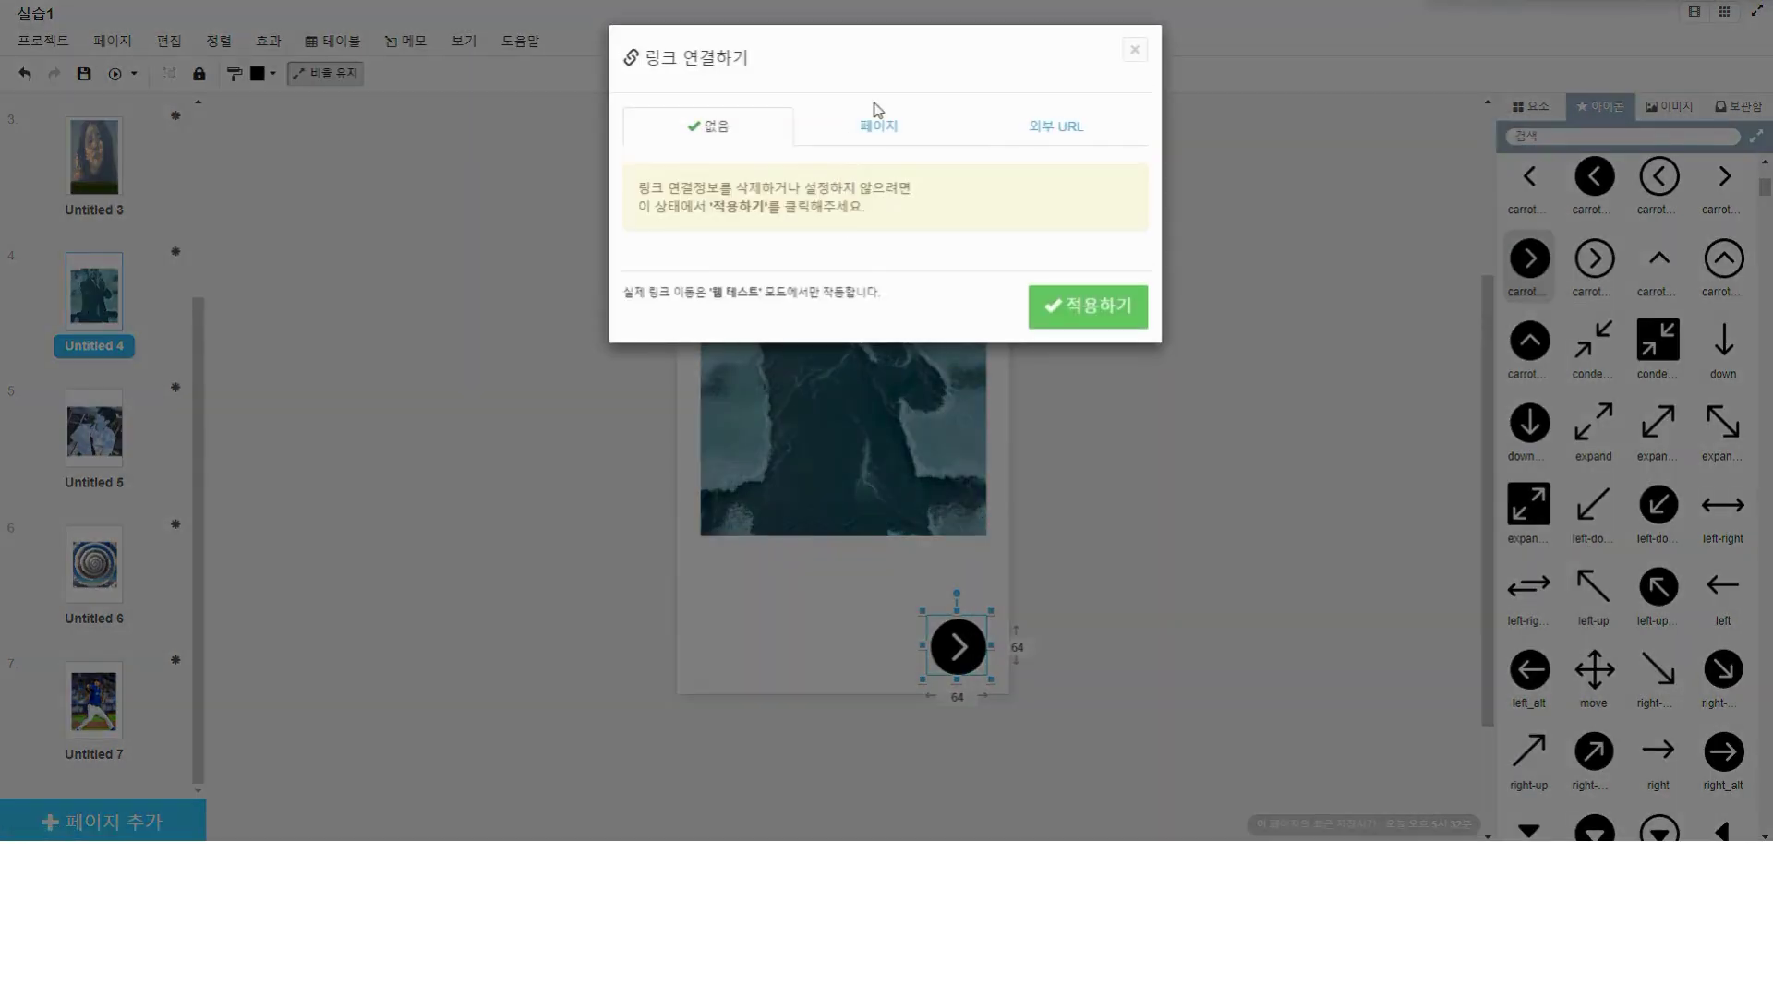
left_click(872, 115)
left_click(751, 327)
left_click(1088, 500)
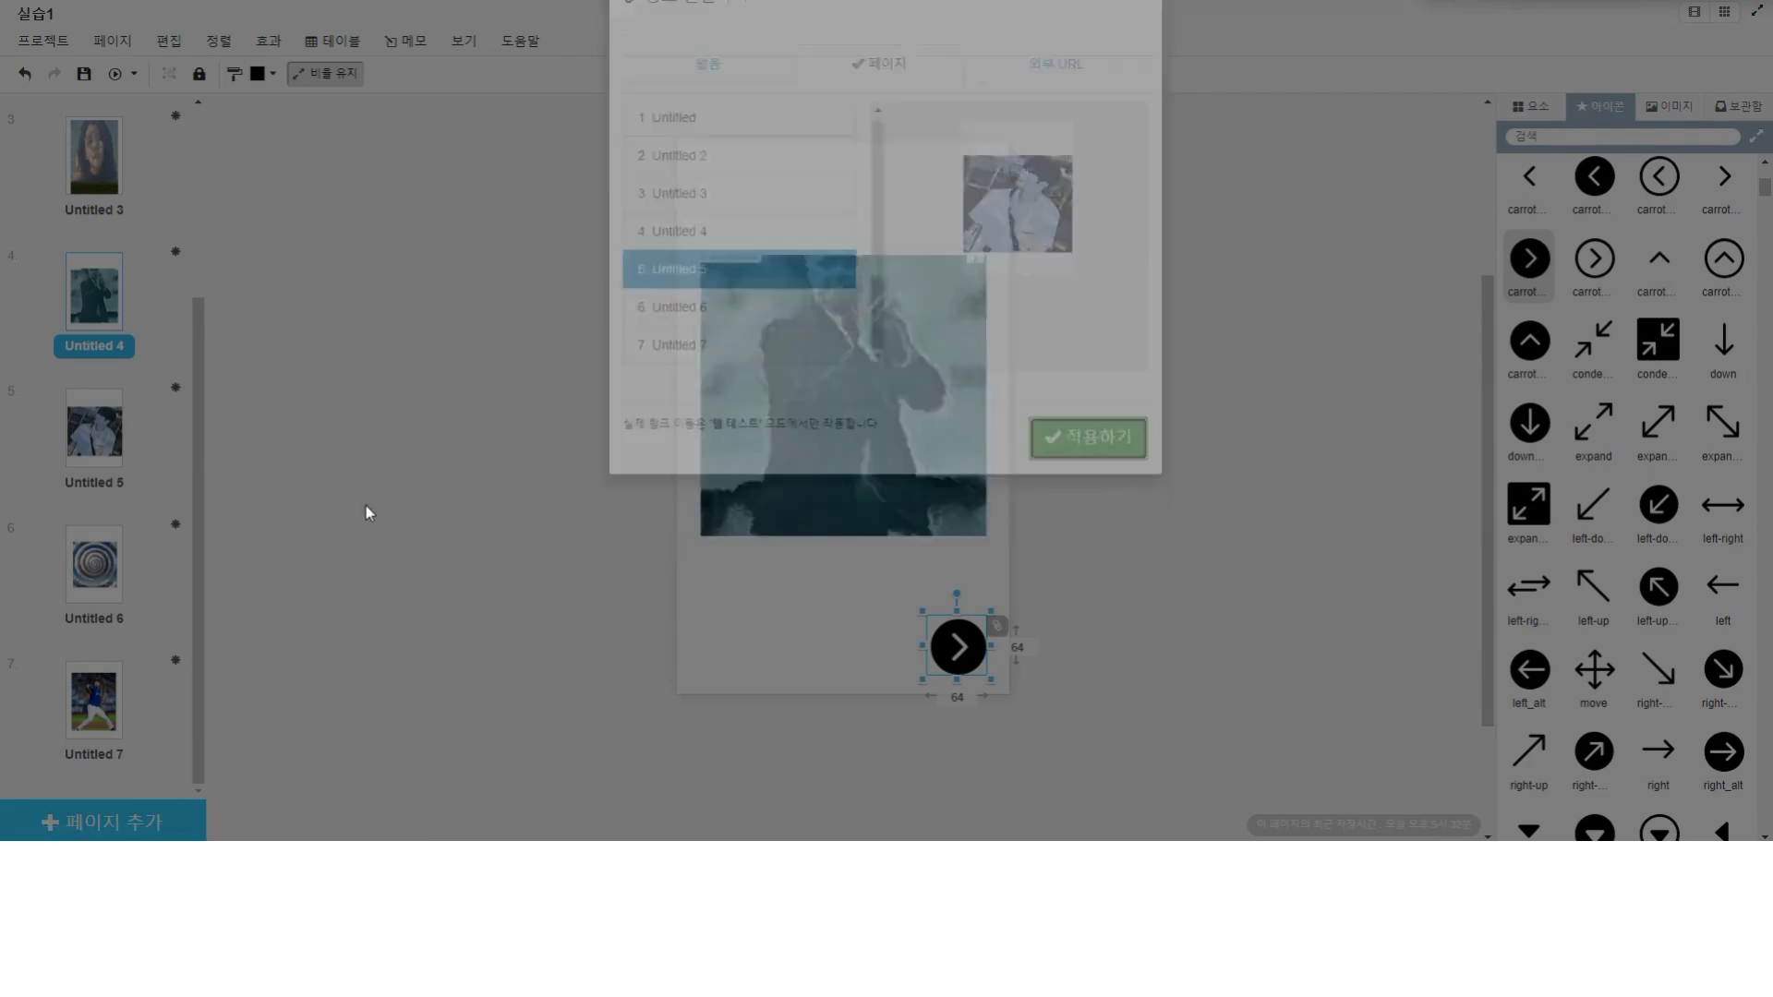
Step: Link the circled arrow icon on page Untitled 5 to page Untitled 6
left_click(103, 452)
right_click(976, 649)
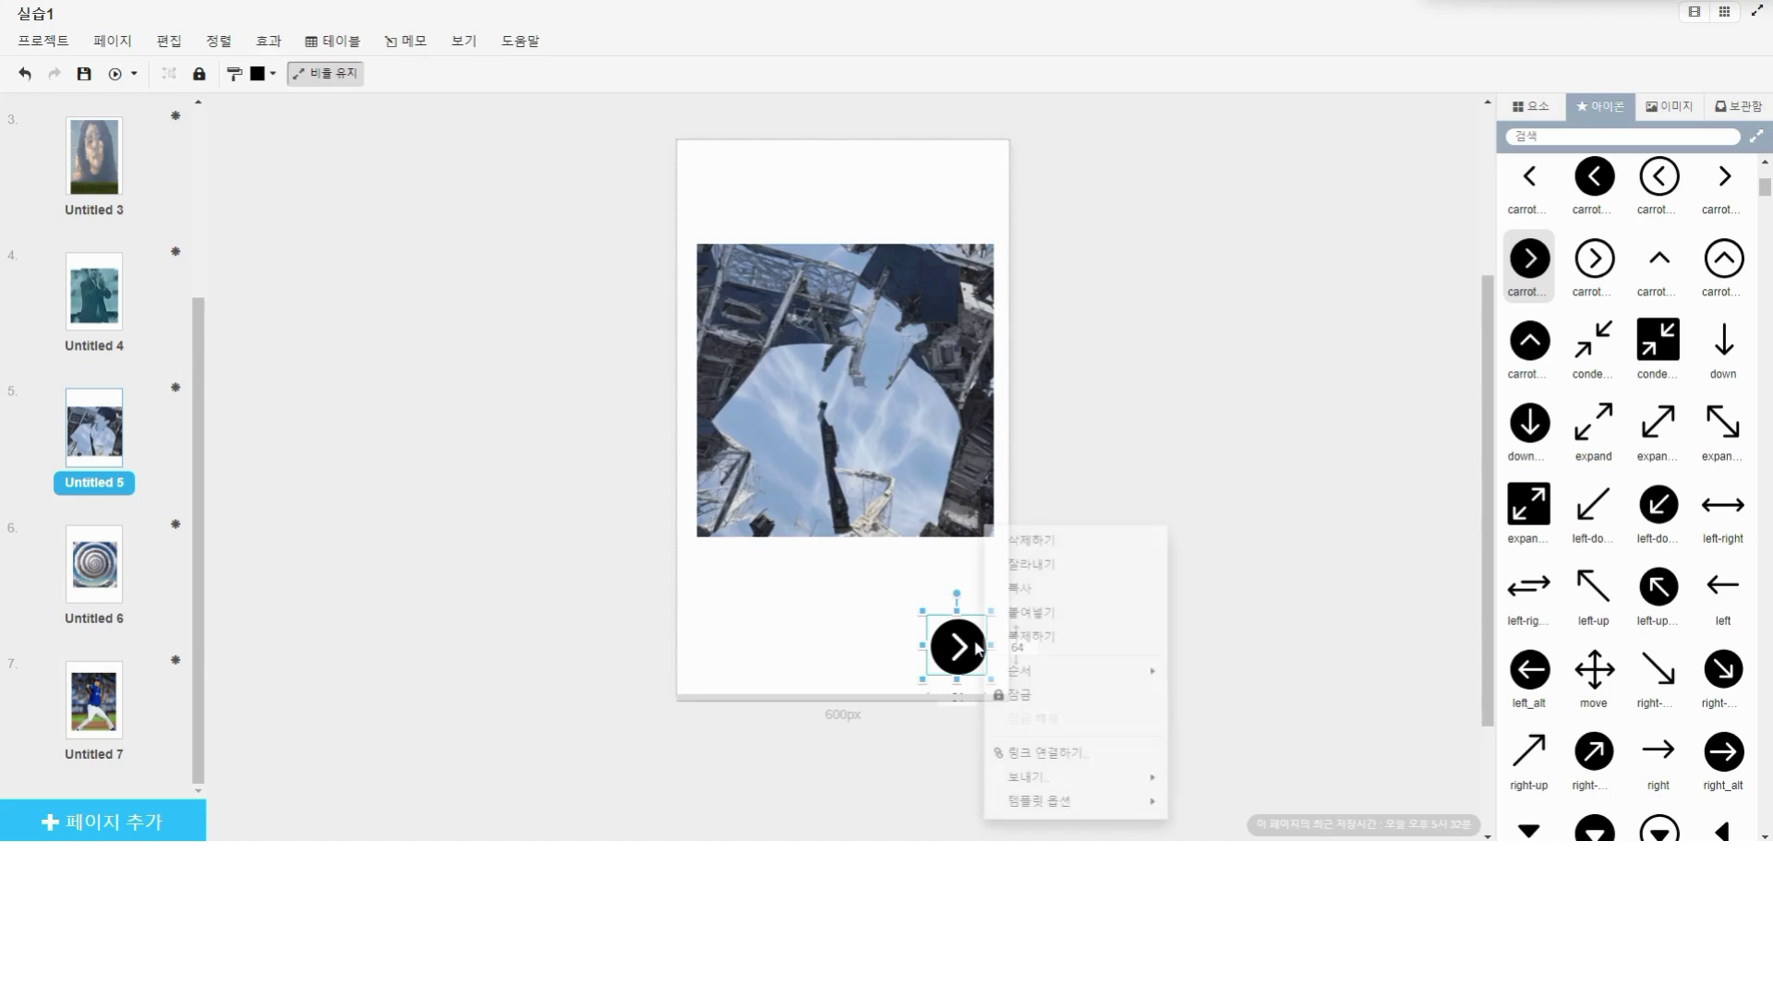
left_click(1016, 749)
left_click(879, 126)
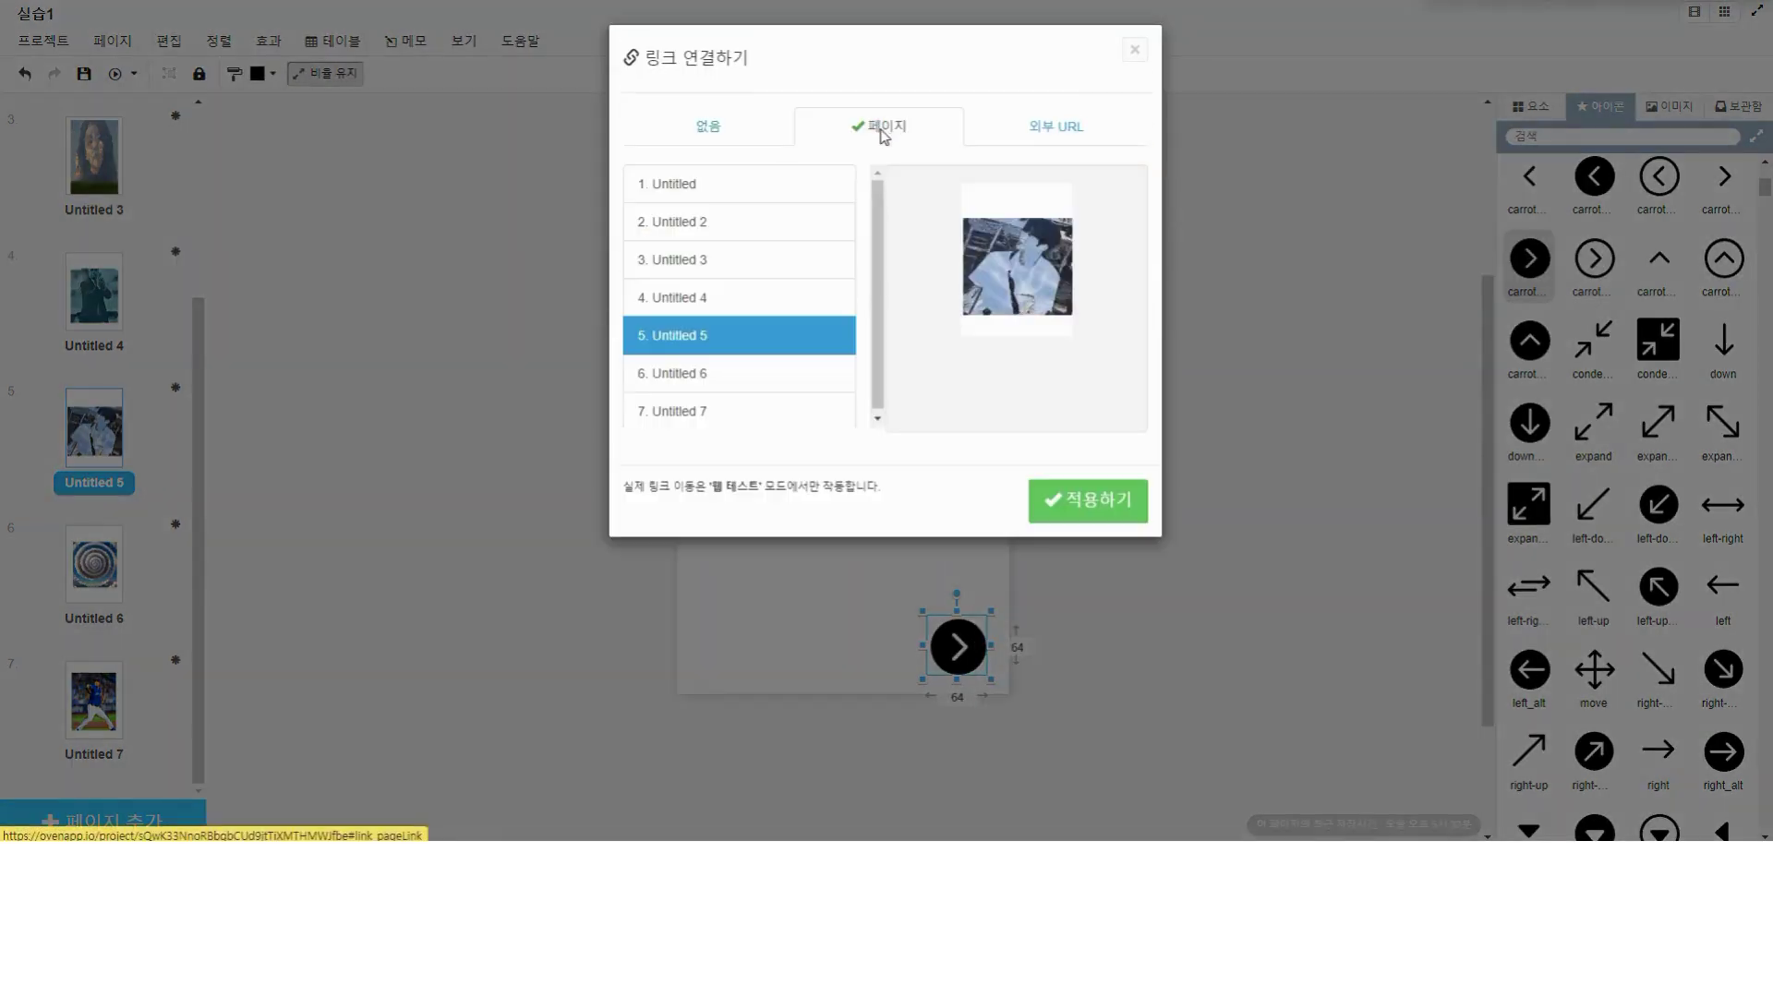
left_click(732, 365)
key("Return")
Step: Link the circled arrow icon on page Untitled 6 back to the cover page Untitled
left_click(111, 586)
left_click(944, 647)
right_click(951, 646)
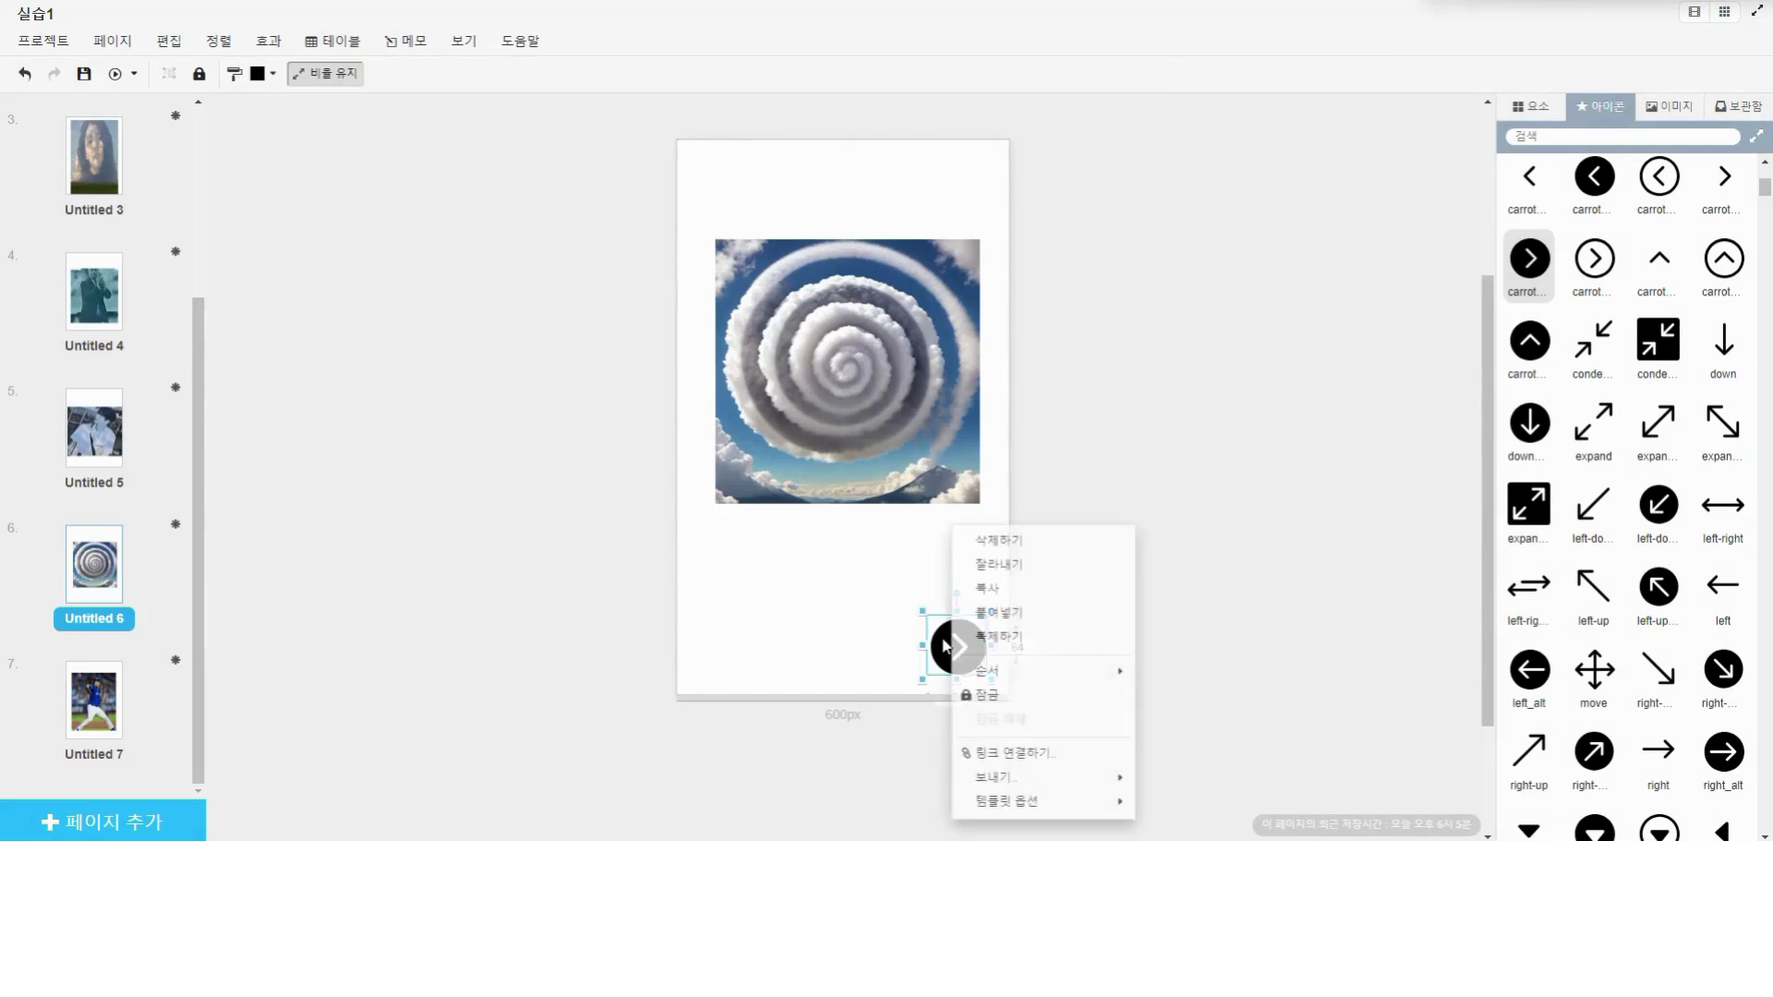
left_click(1004, 755)
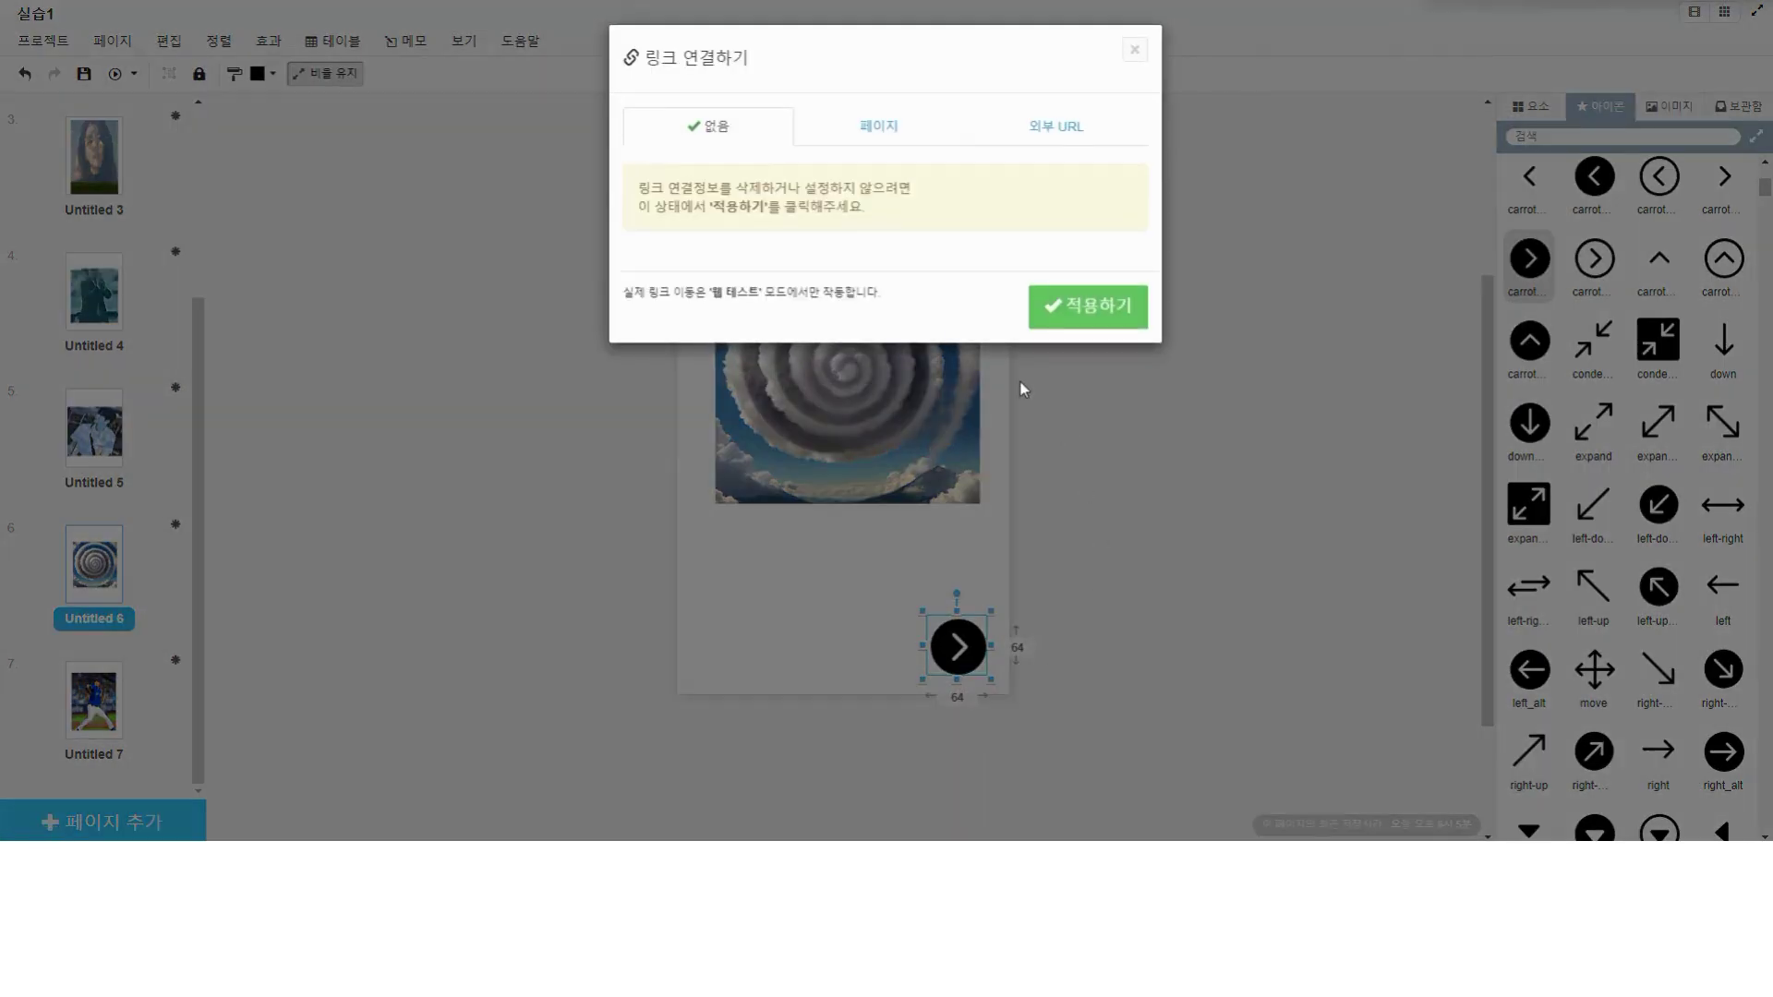
left_click(874, 129)
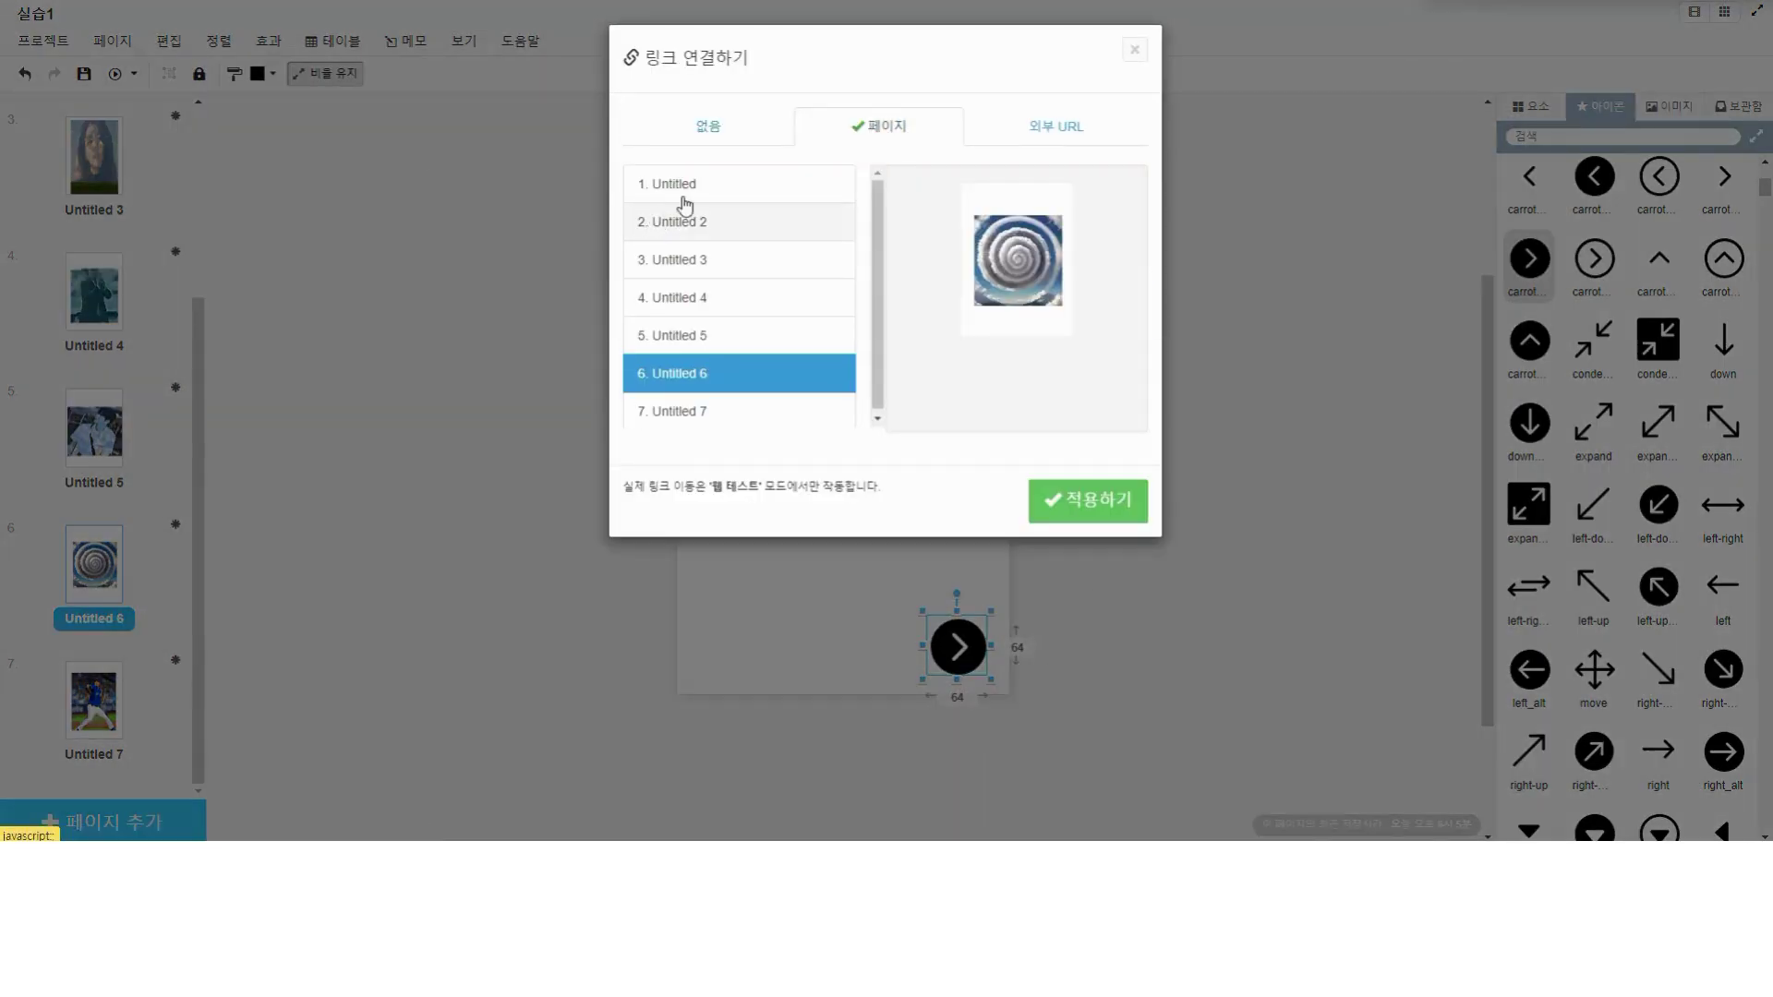
left_click(730, 188)
left_click(1128, 517)
Step: Send the spiral cloud image on page Untitled 6 to the storage library
scroll(138, 397, "up", 3)
left_click(831, 213)
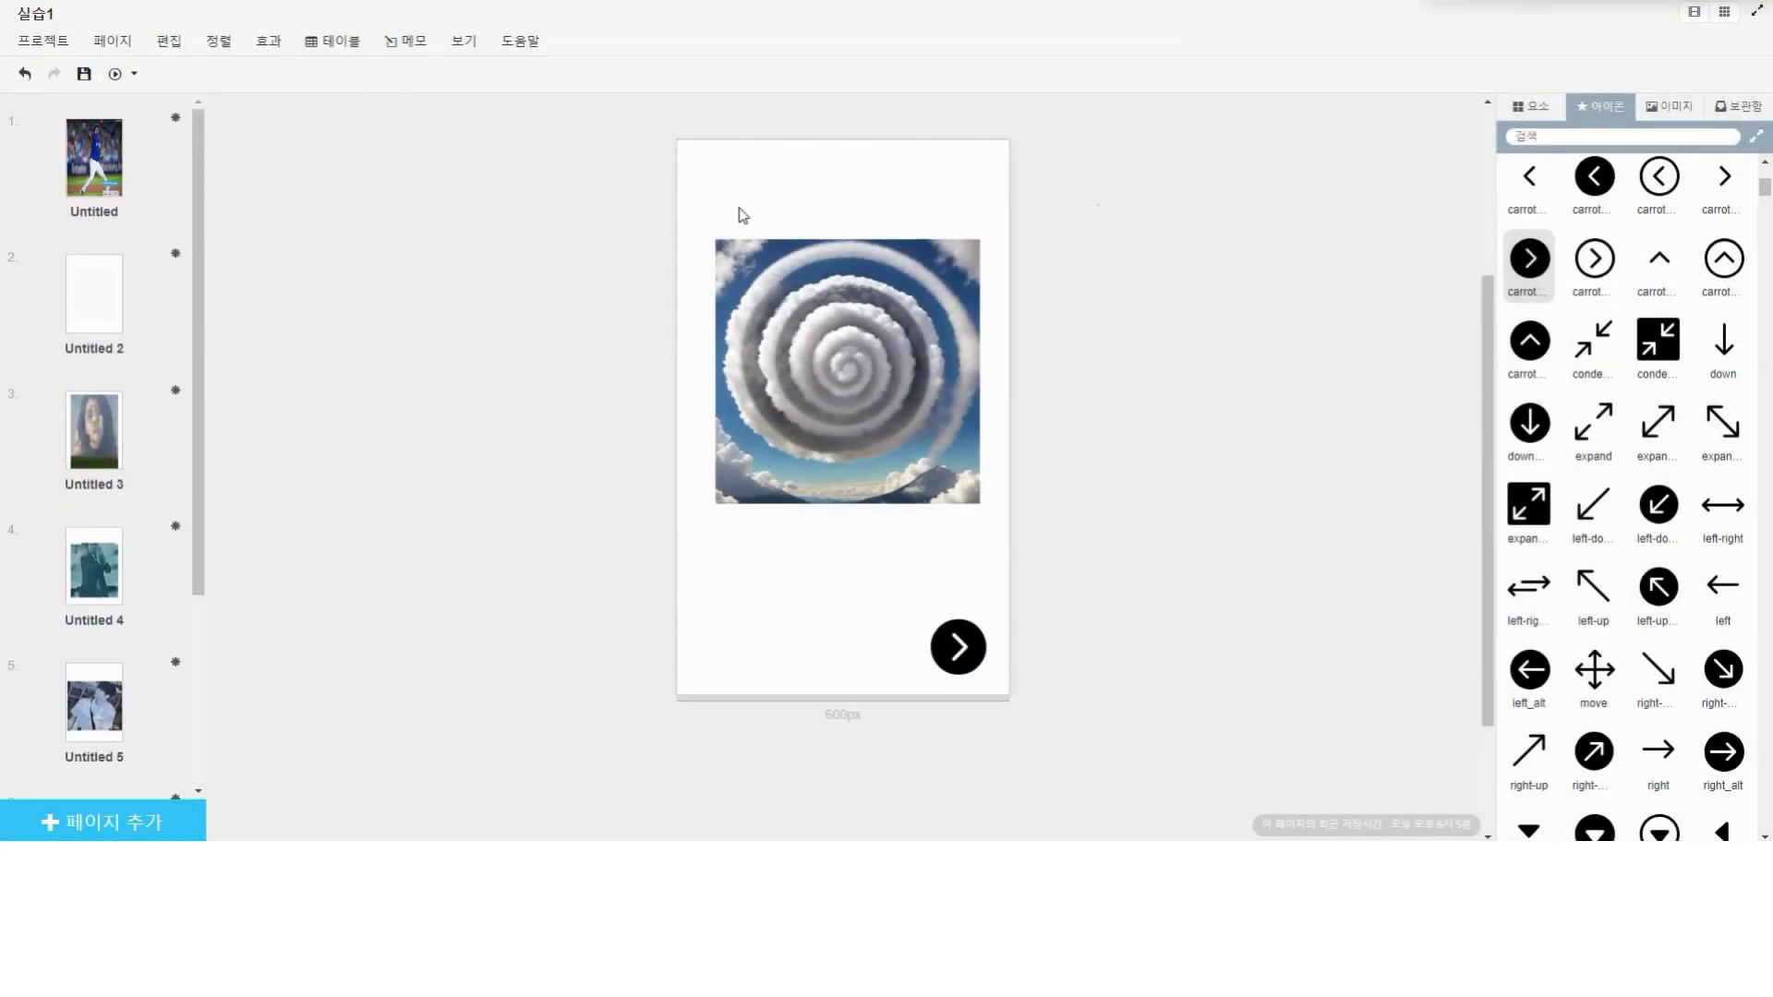
left_click(874, 368)
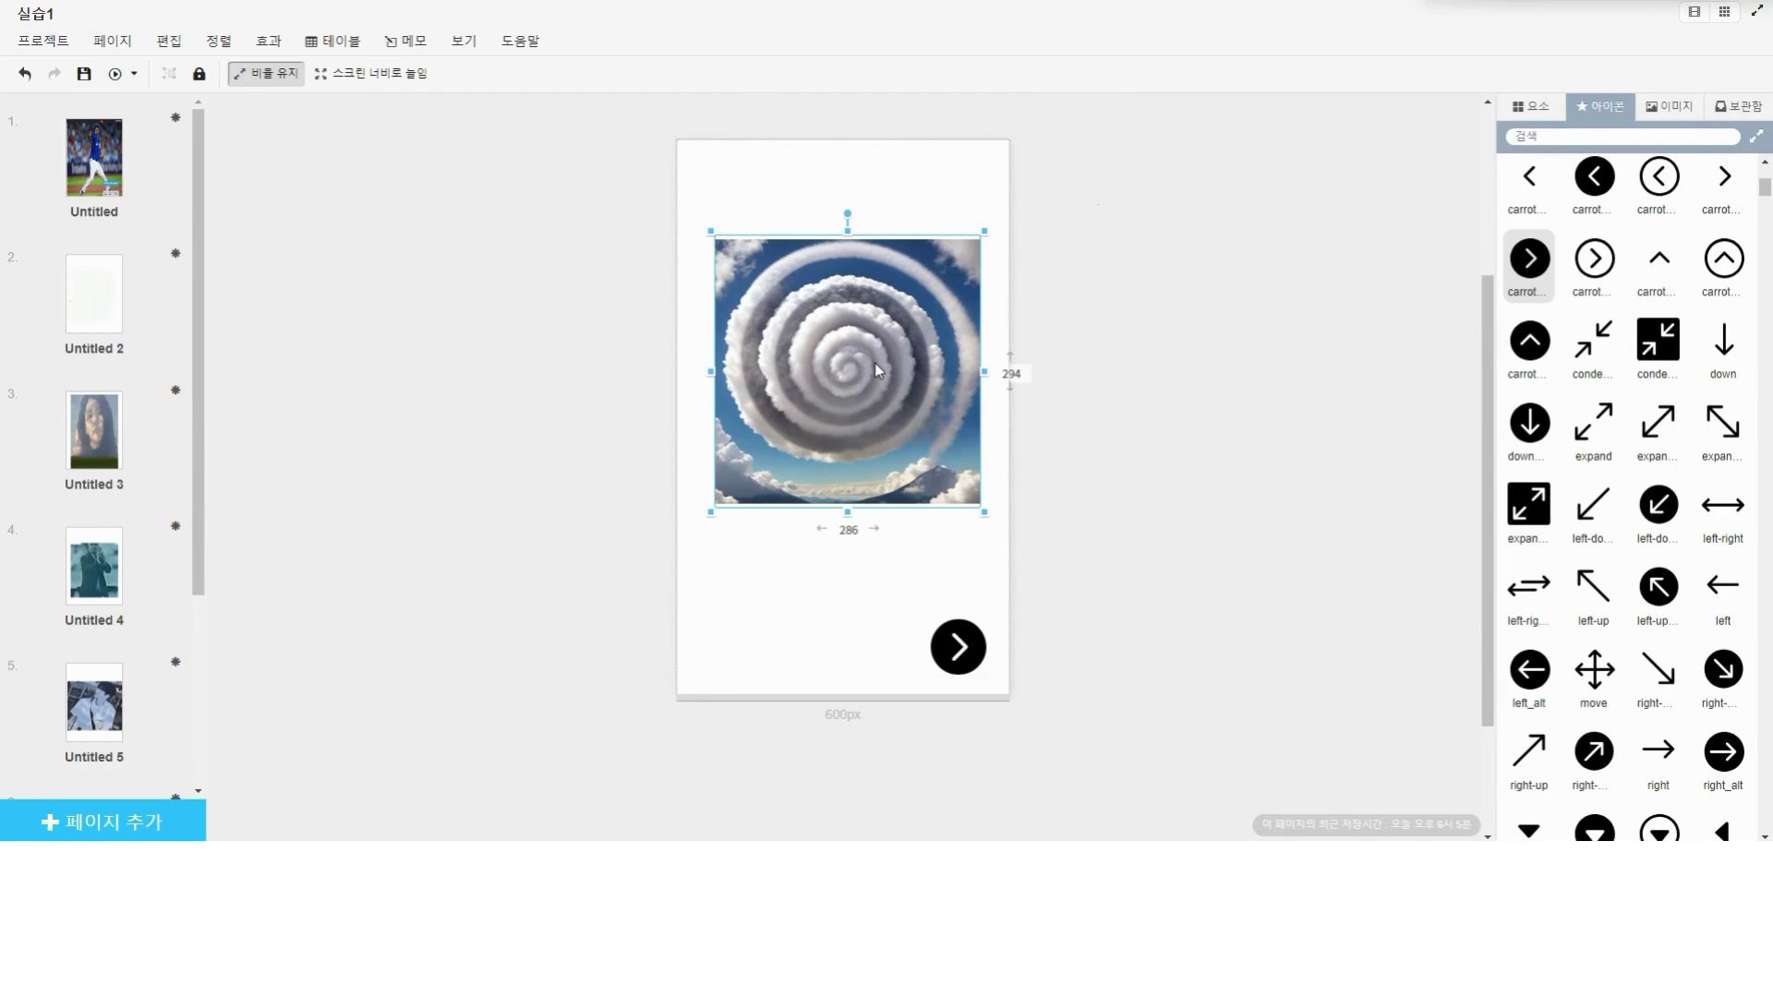
right_click(876, 369)
mouse_move(1002, 665)
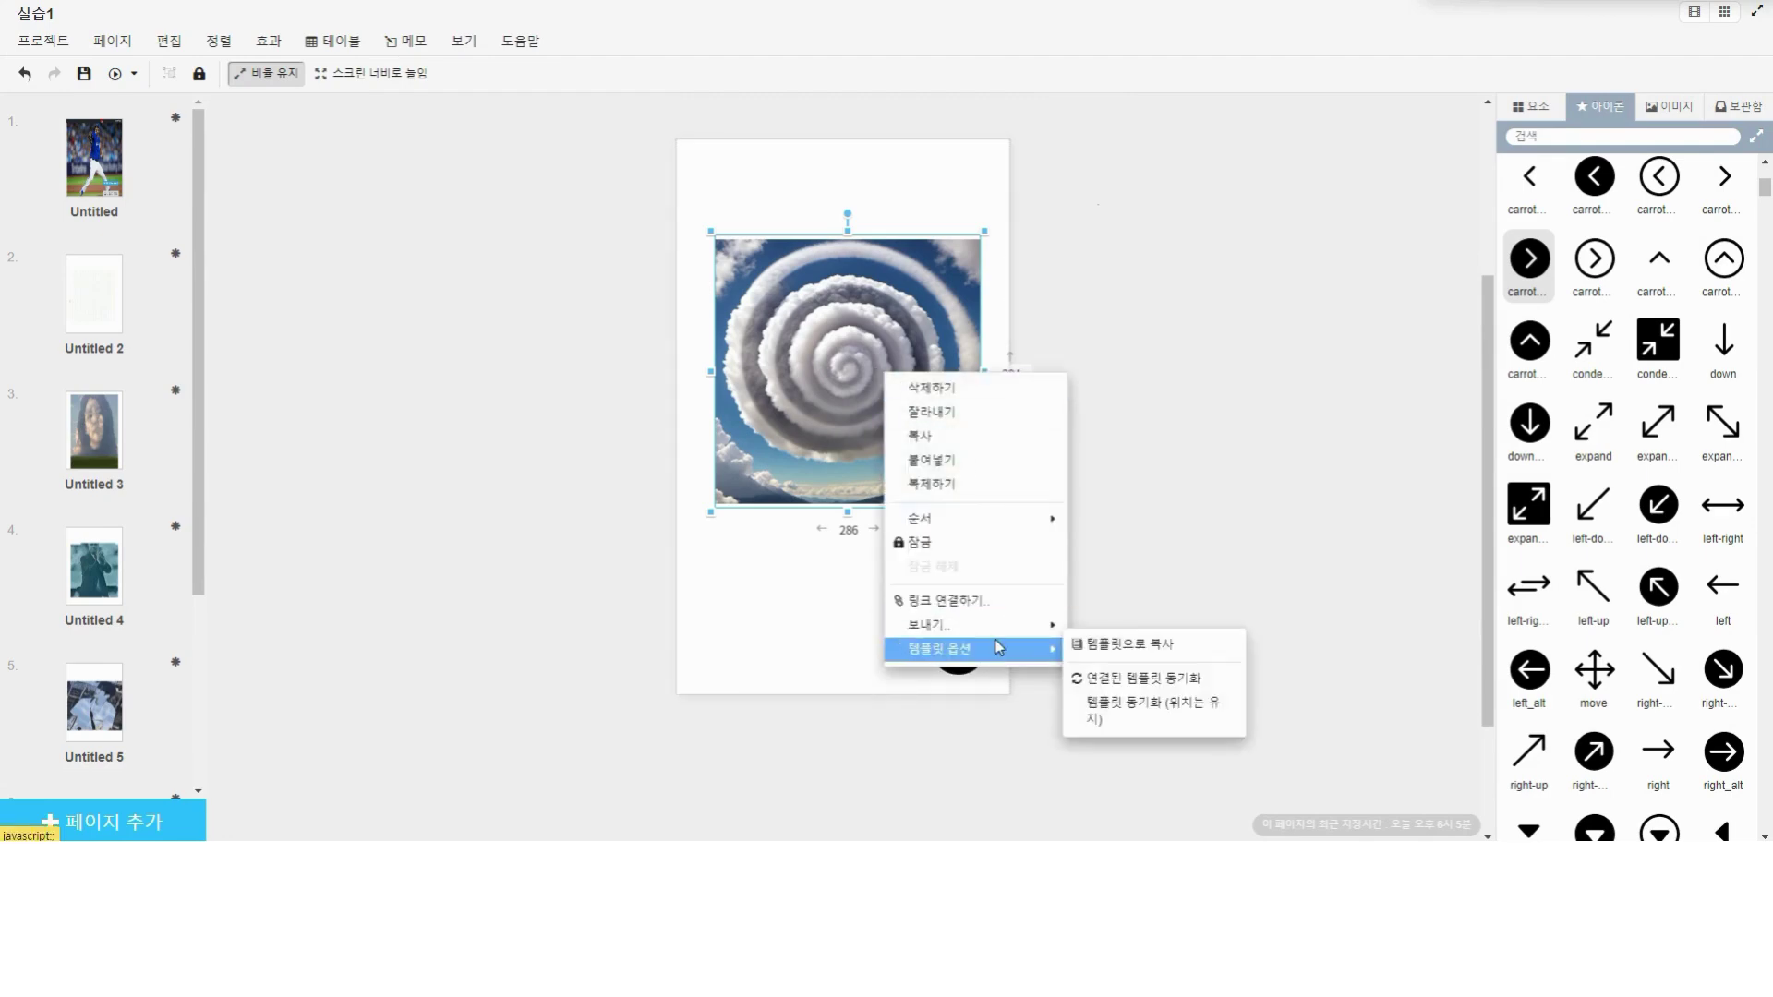
left_click(1090, 621)
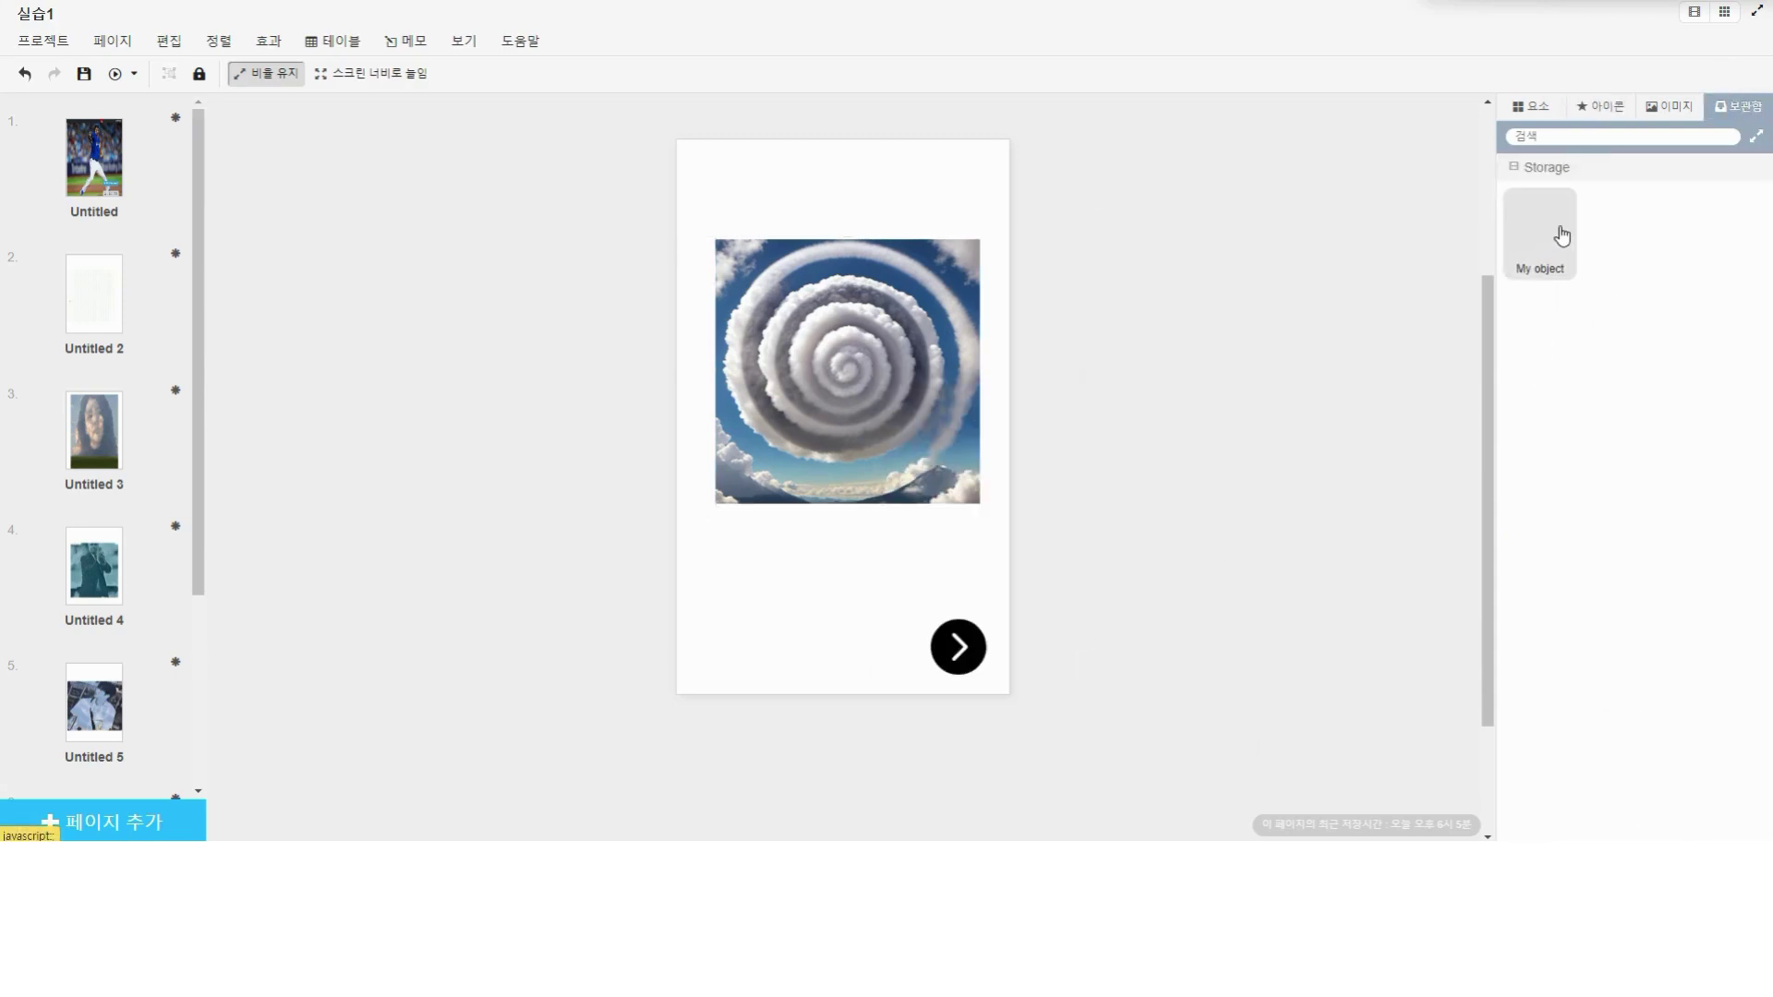
Step: Insert the stored My object on page Untitled 6, move it aside and delete that copy
left_click(1657, 109)
left_click(1740, 106)
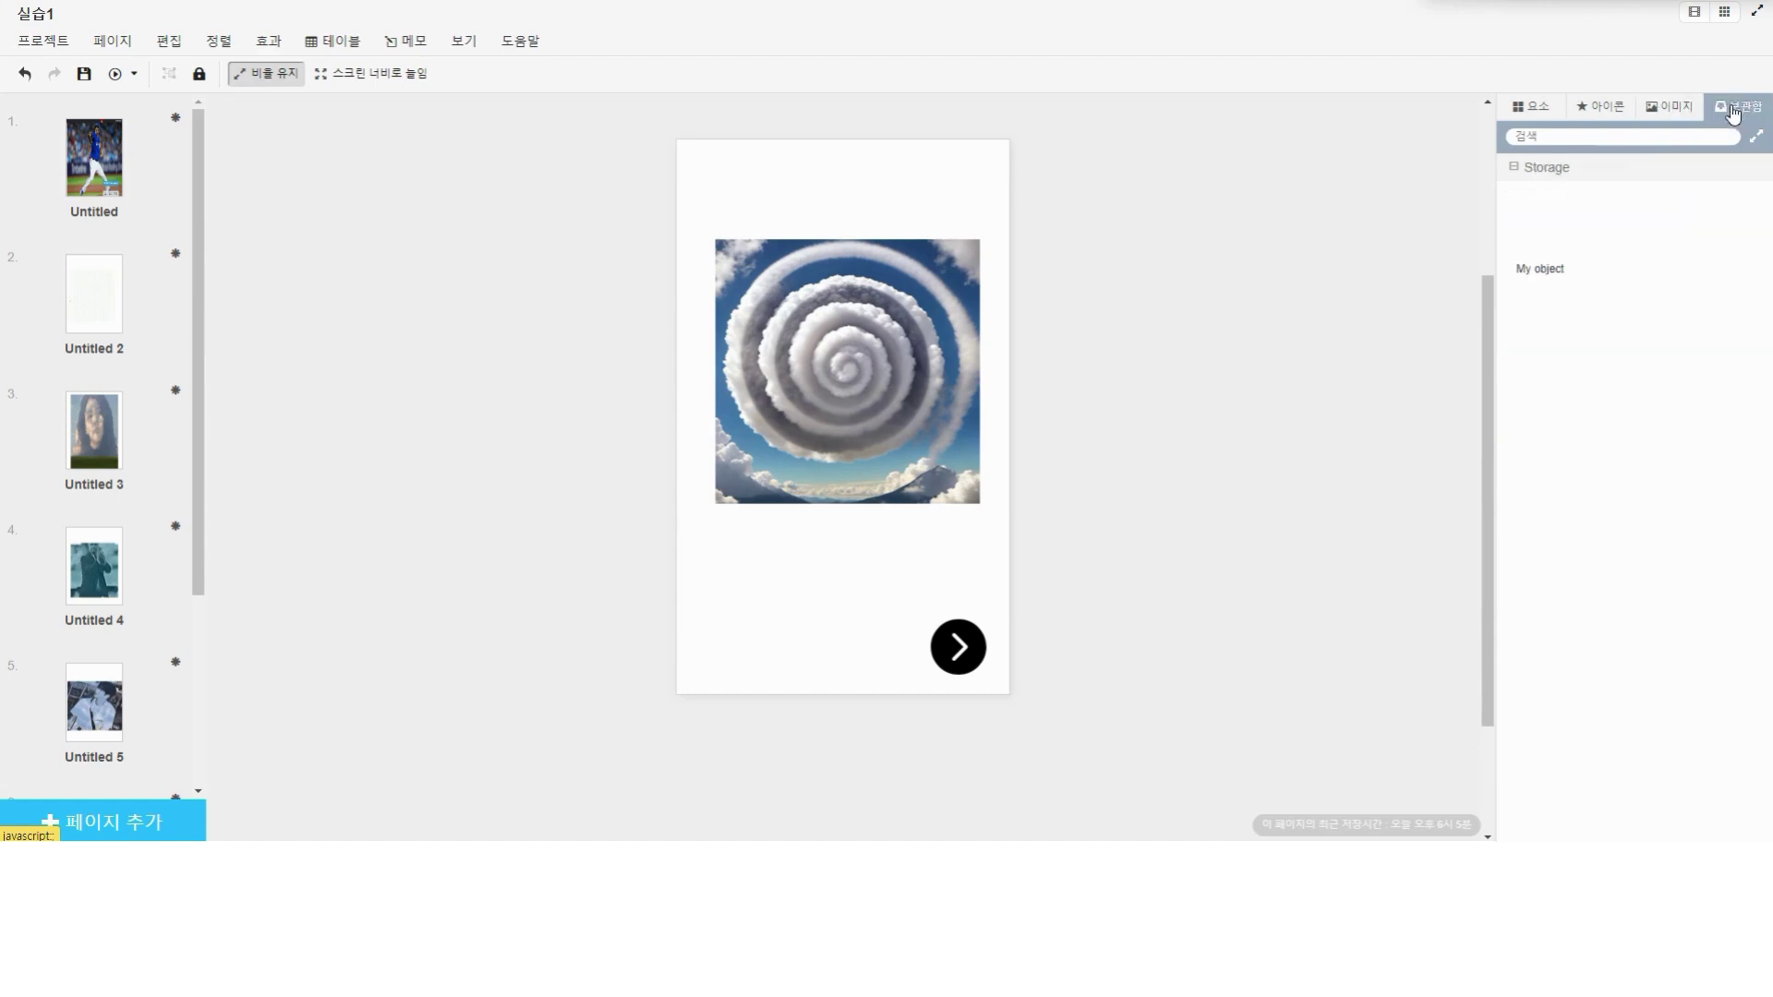
left_click(1535, 251)
left_click_drag(910, 316, 1177, 371)
key("Delete")
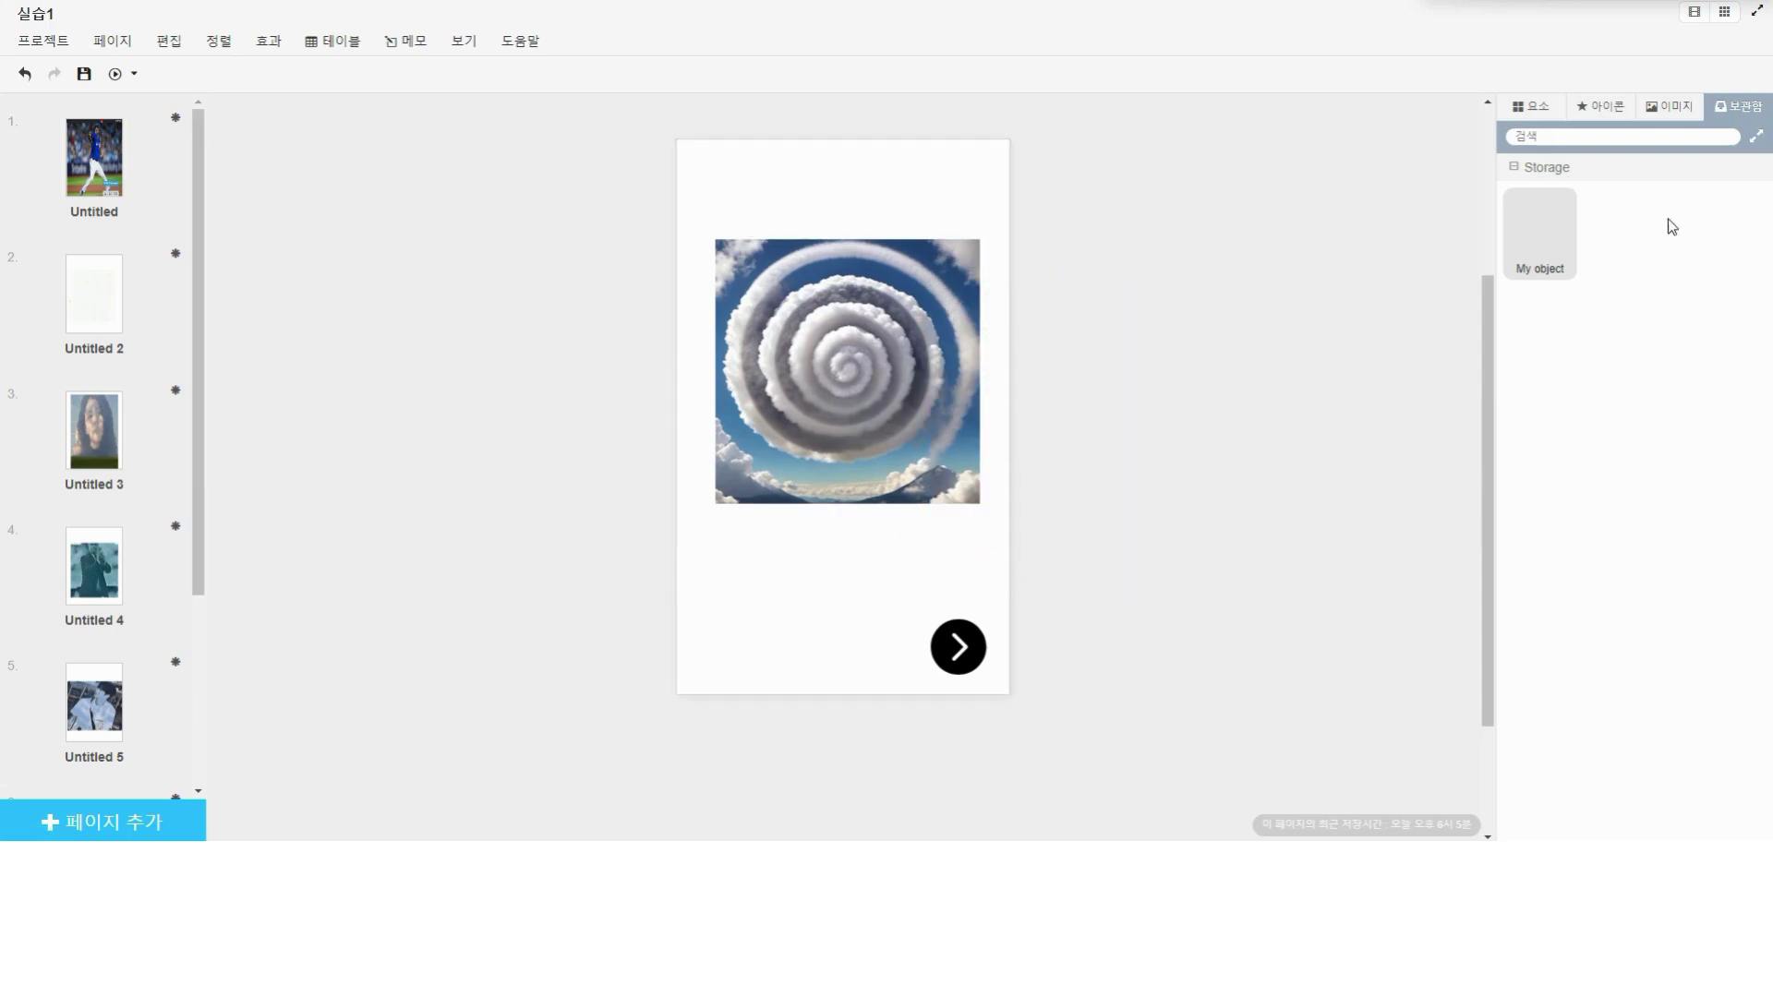
Step: Delete My object from the storage library
right_click(1562, 247)
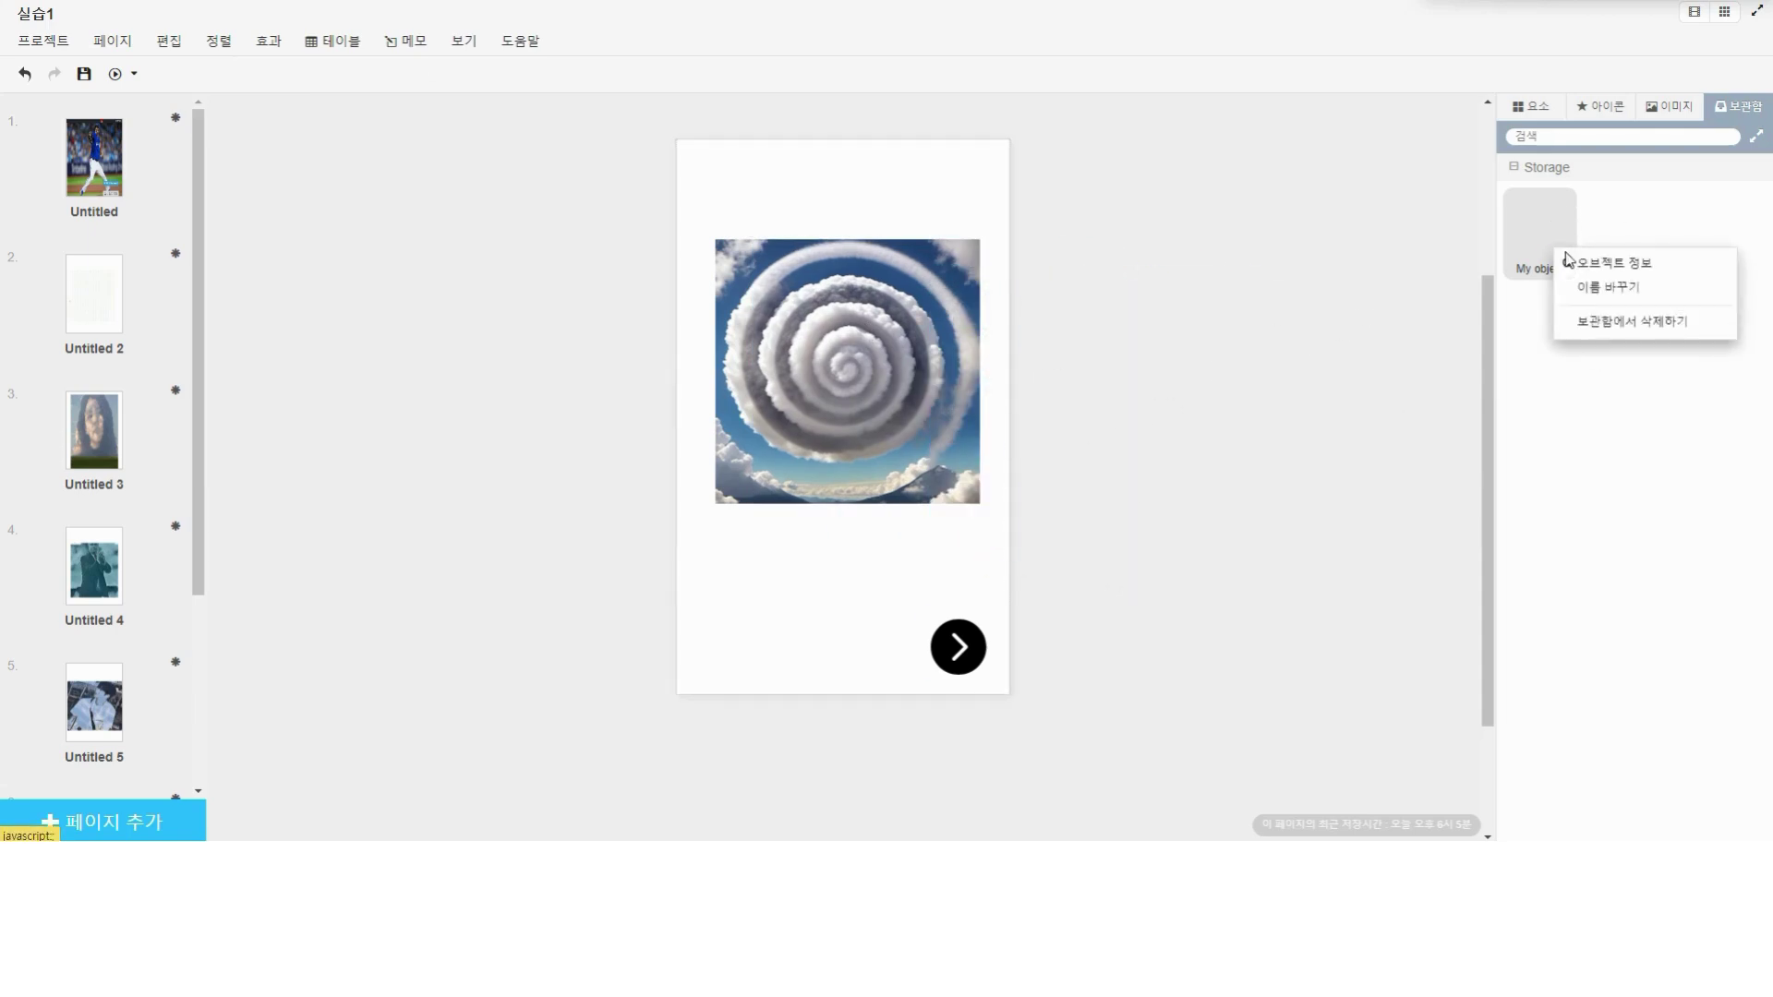
left_click(1598, 320)
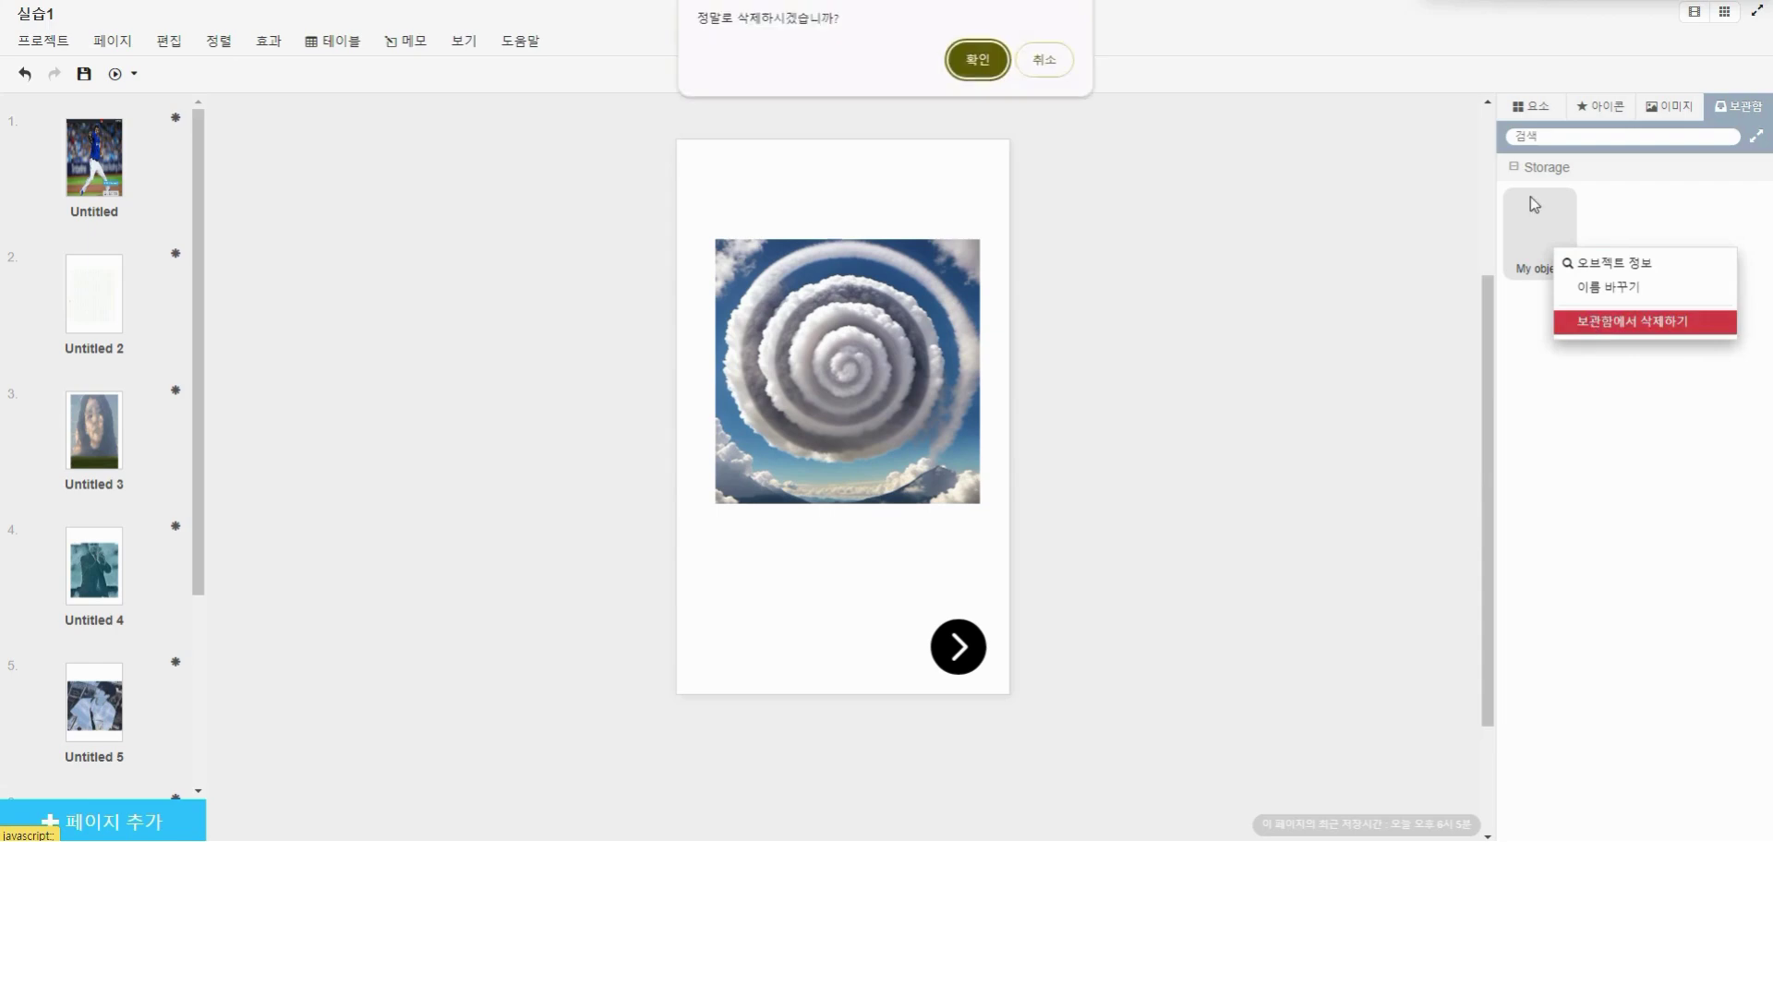
left_click(977, 60)
Step: Add the Android-style status bar (상태바) along the upper edge of page Untitled 3
left_click(79, 199)
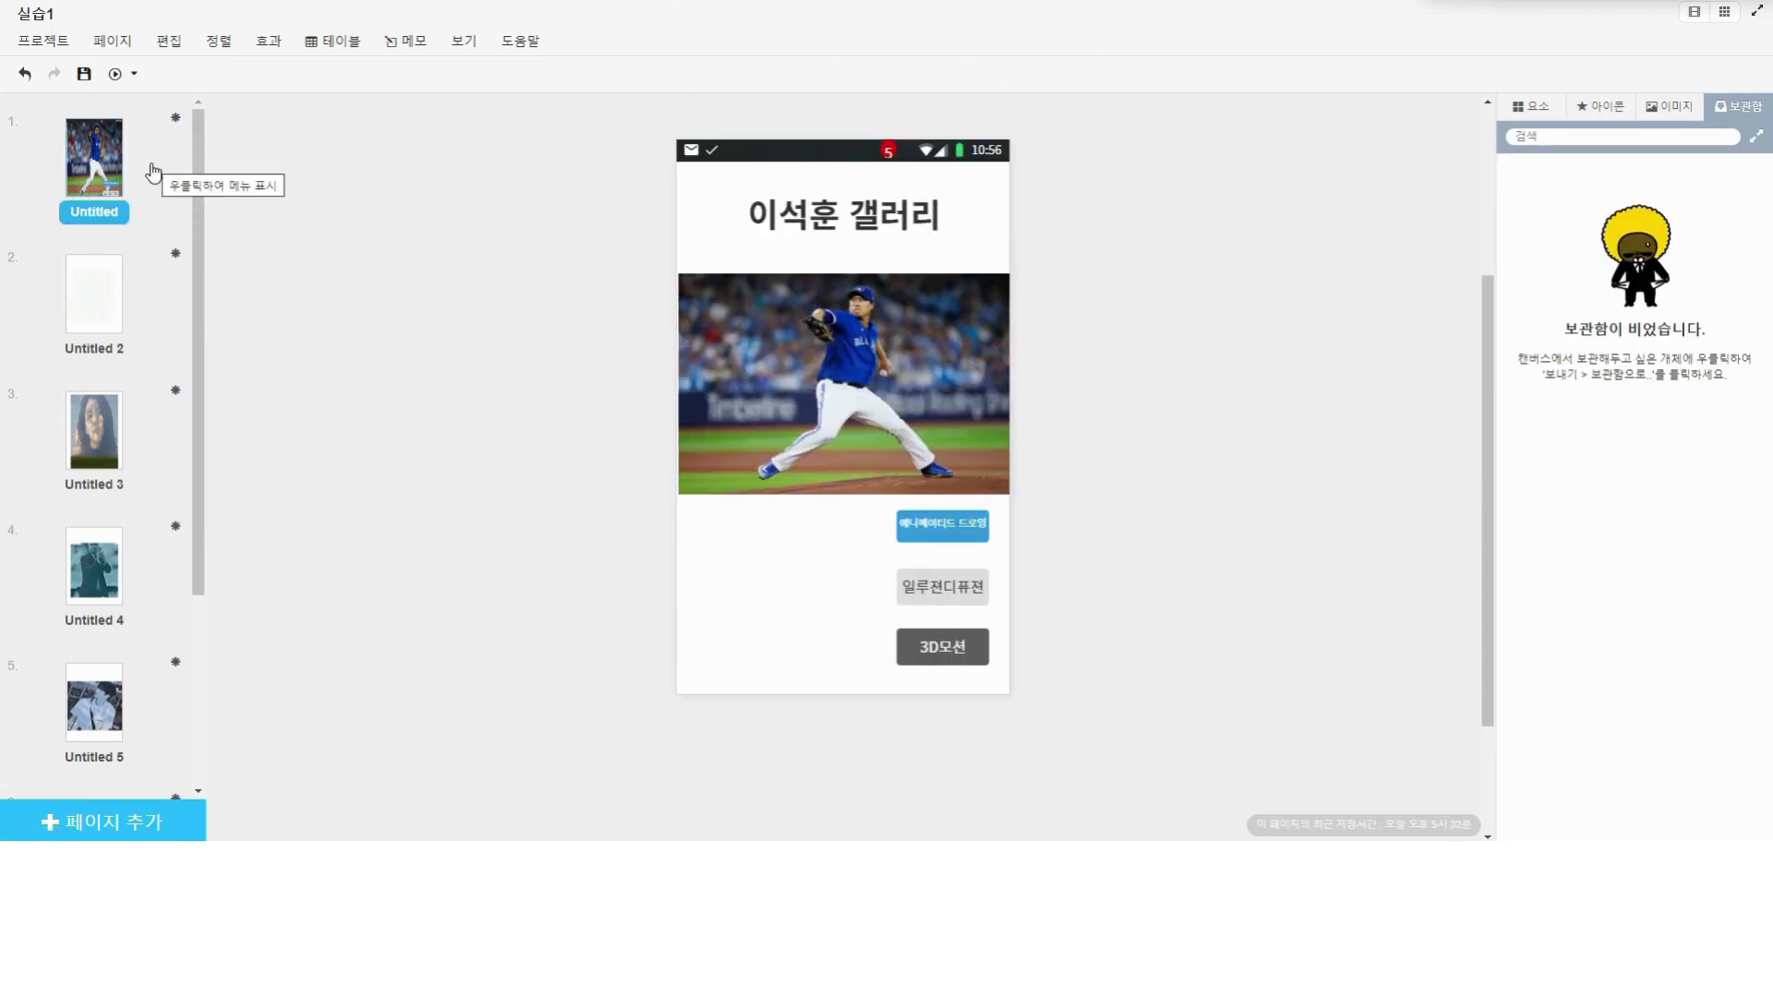
scroll(527, 169, "down", 2)
scroll(161, 294, "down", 3)
scroll(83, 281, "up", 2)
left_click(93, 340)
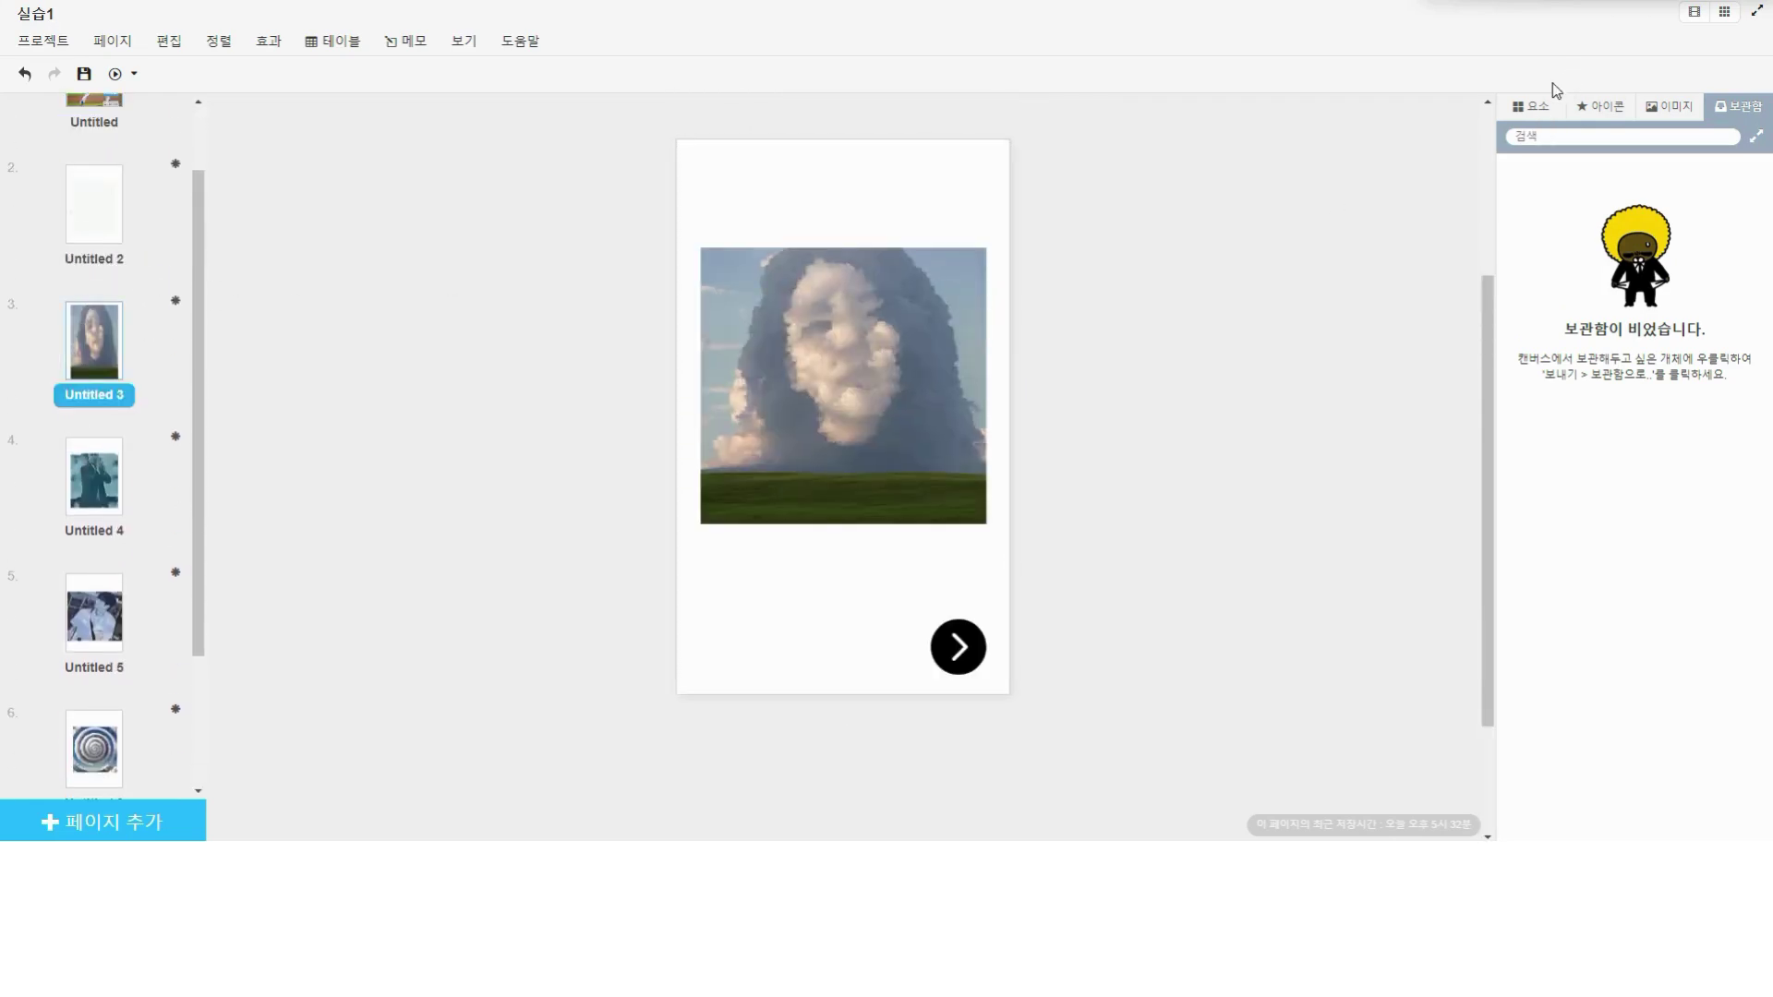
left_click(1531, 107)
scroll(1601, 353, "down", 3)
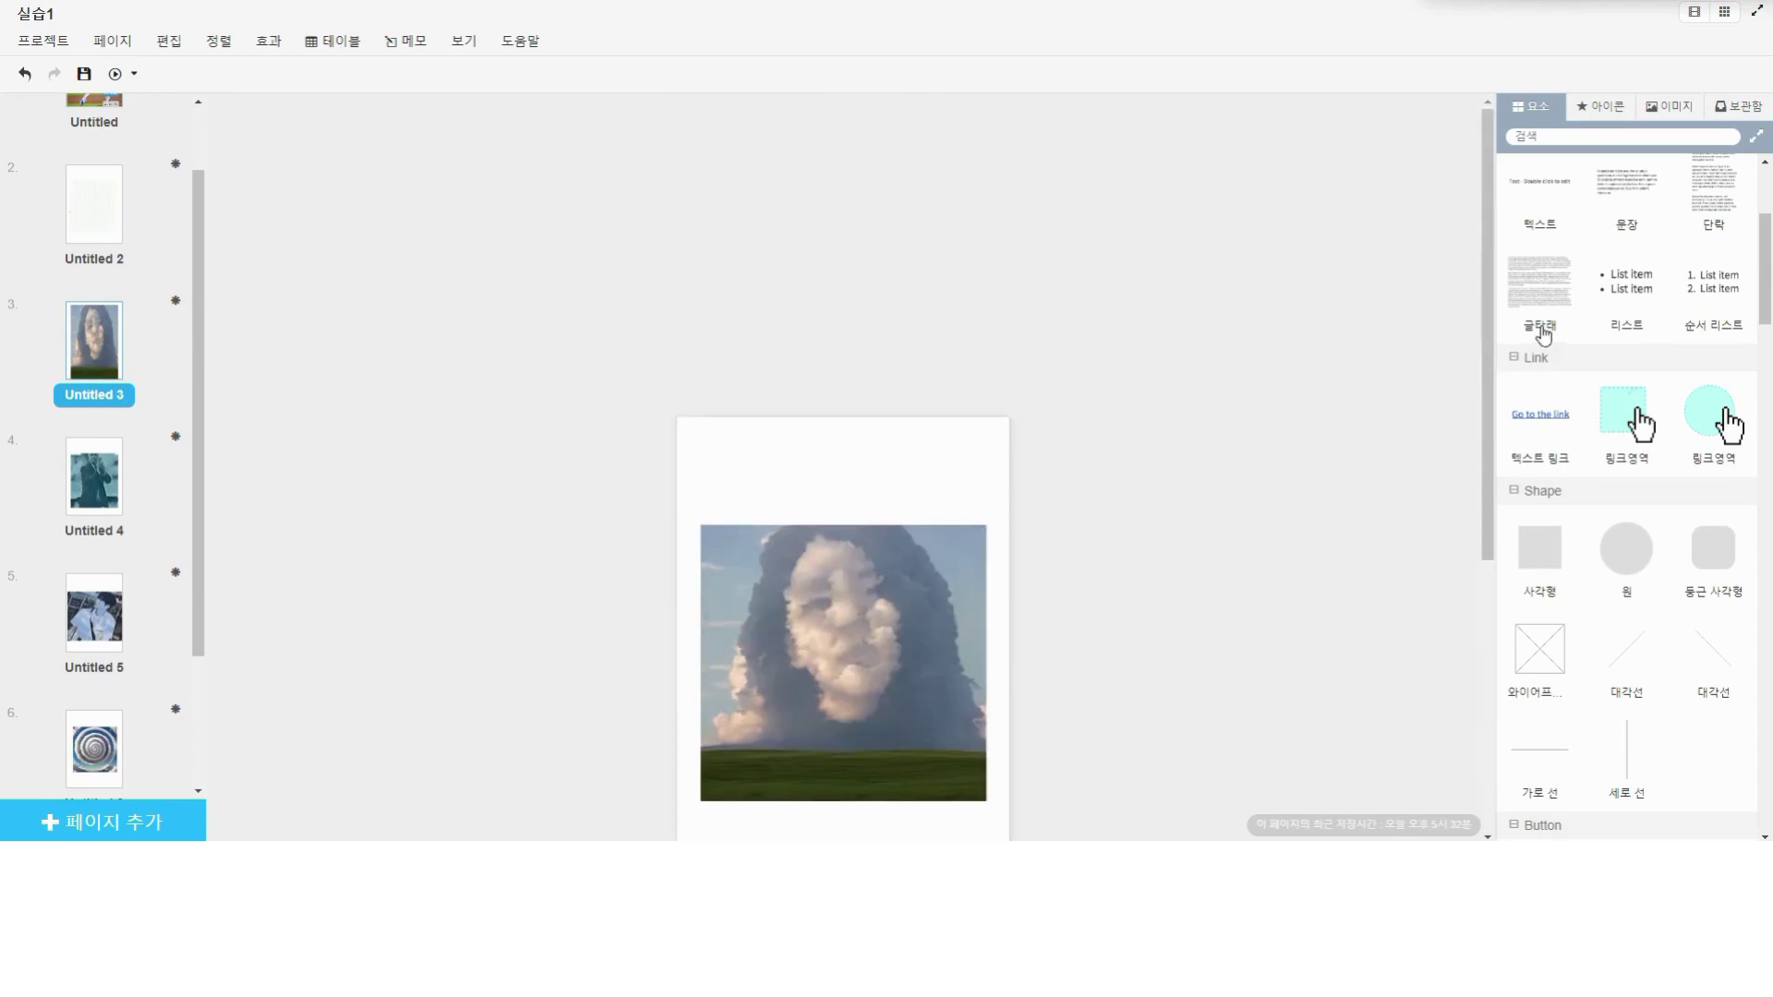
scroll(1595, 457, "down", 5)
scroll(1617, 441, "down", 10)
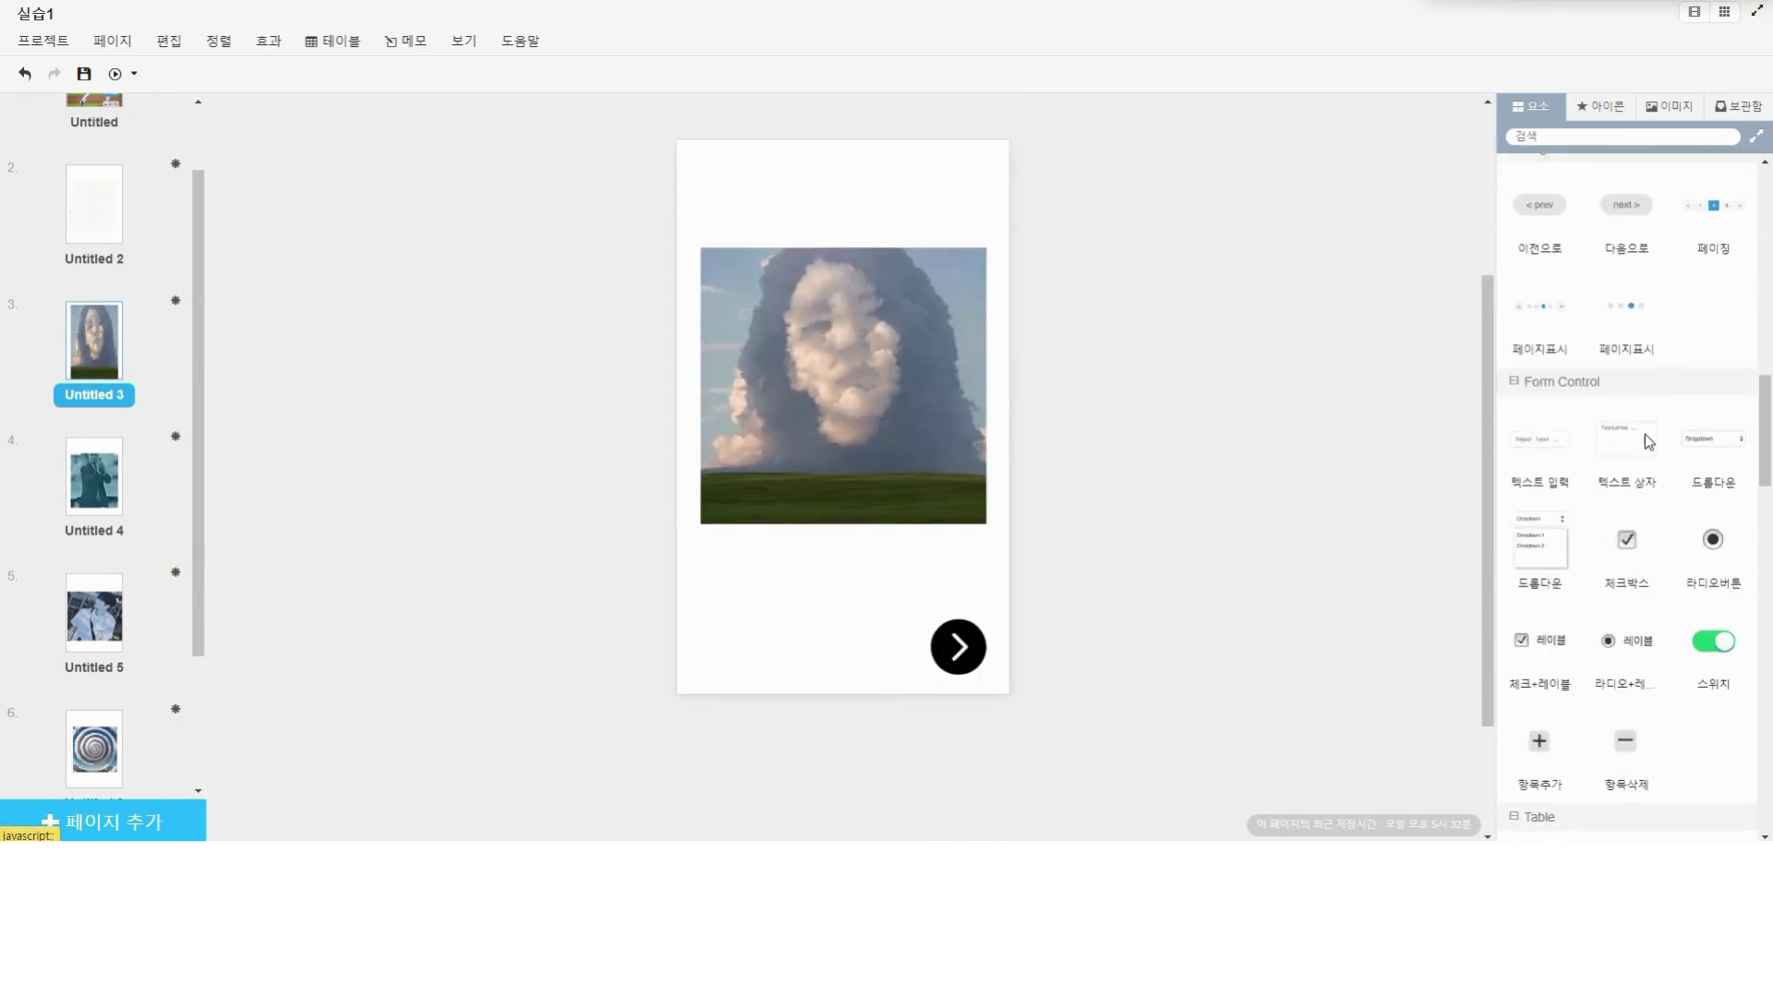
scroll(1649, 415, "down", 4)
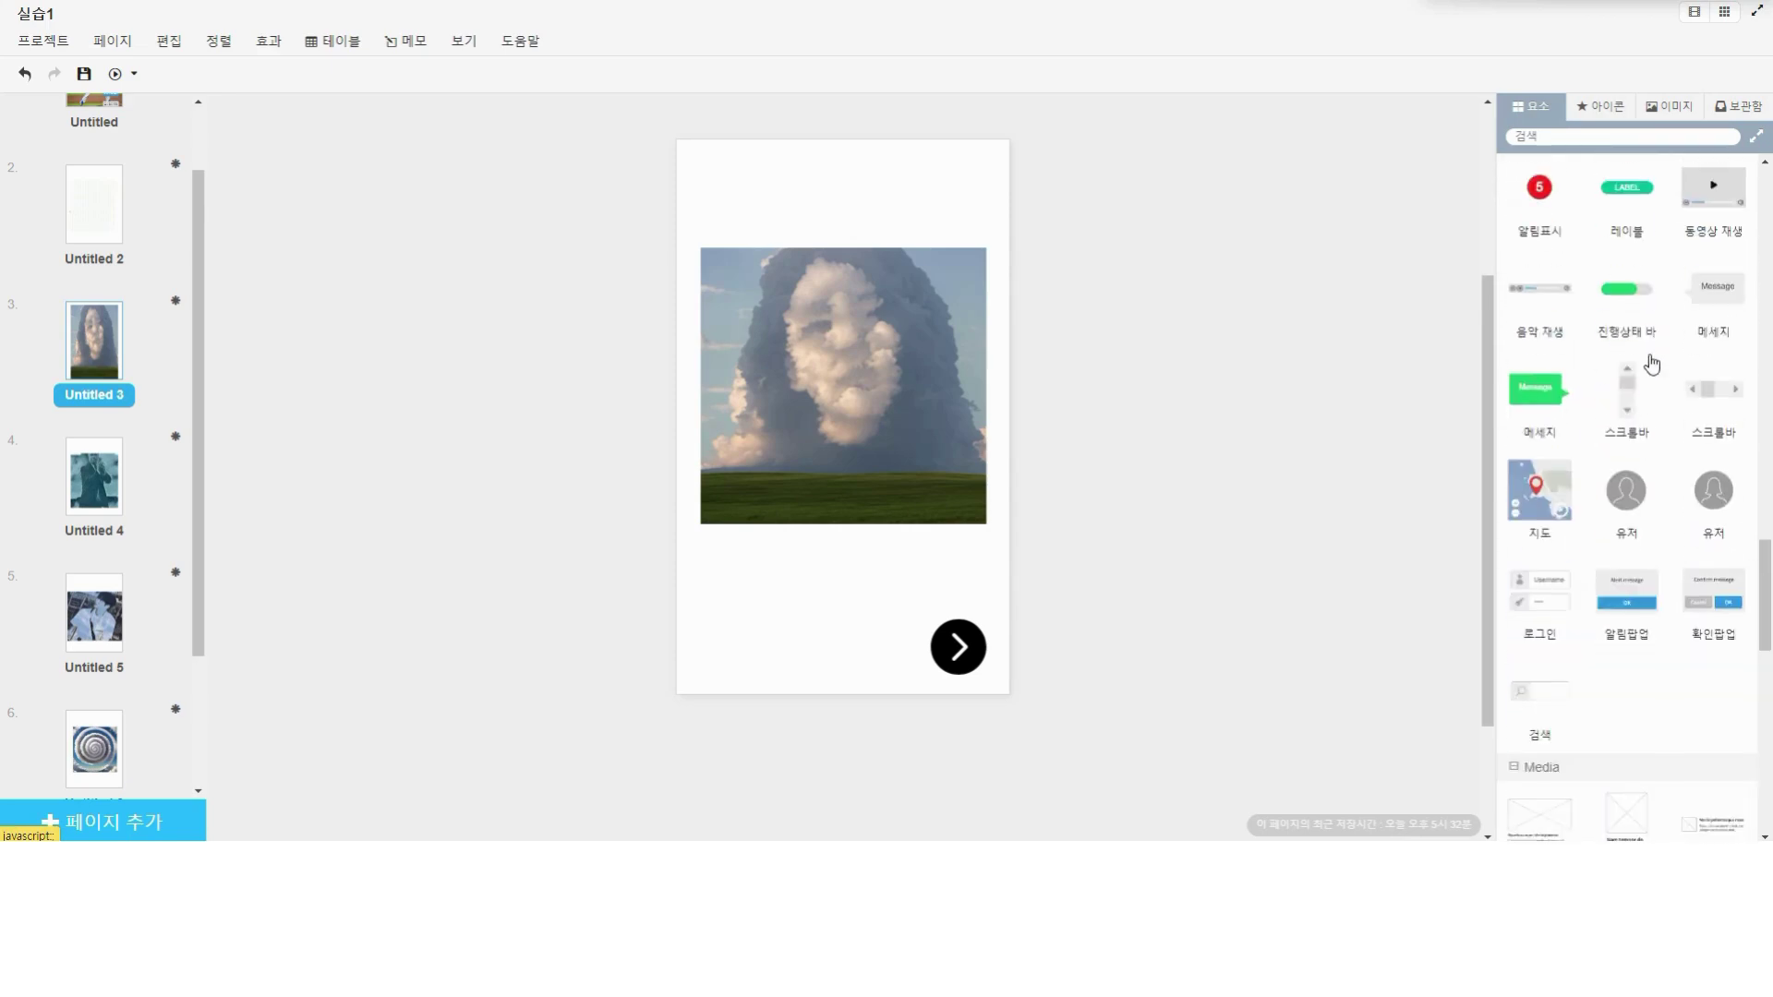
scroll(1640, 319, "down", 10)
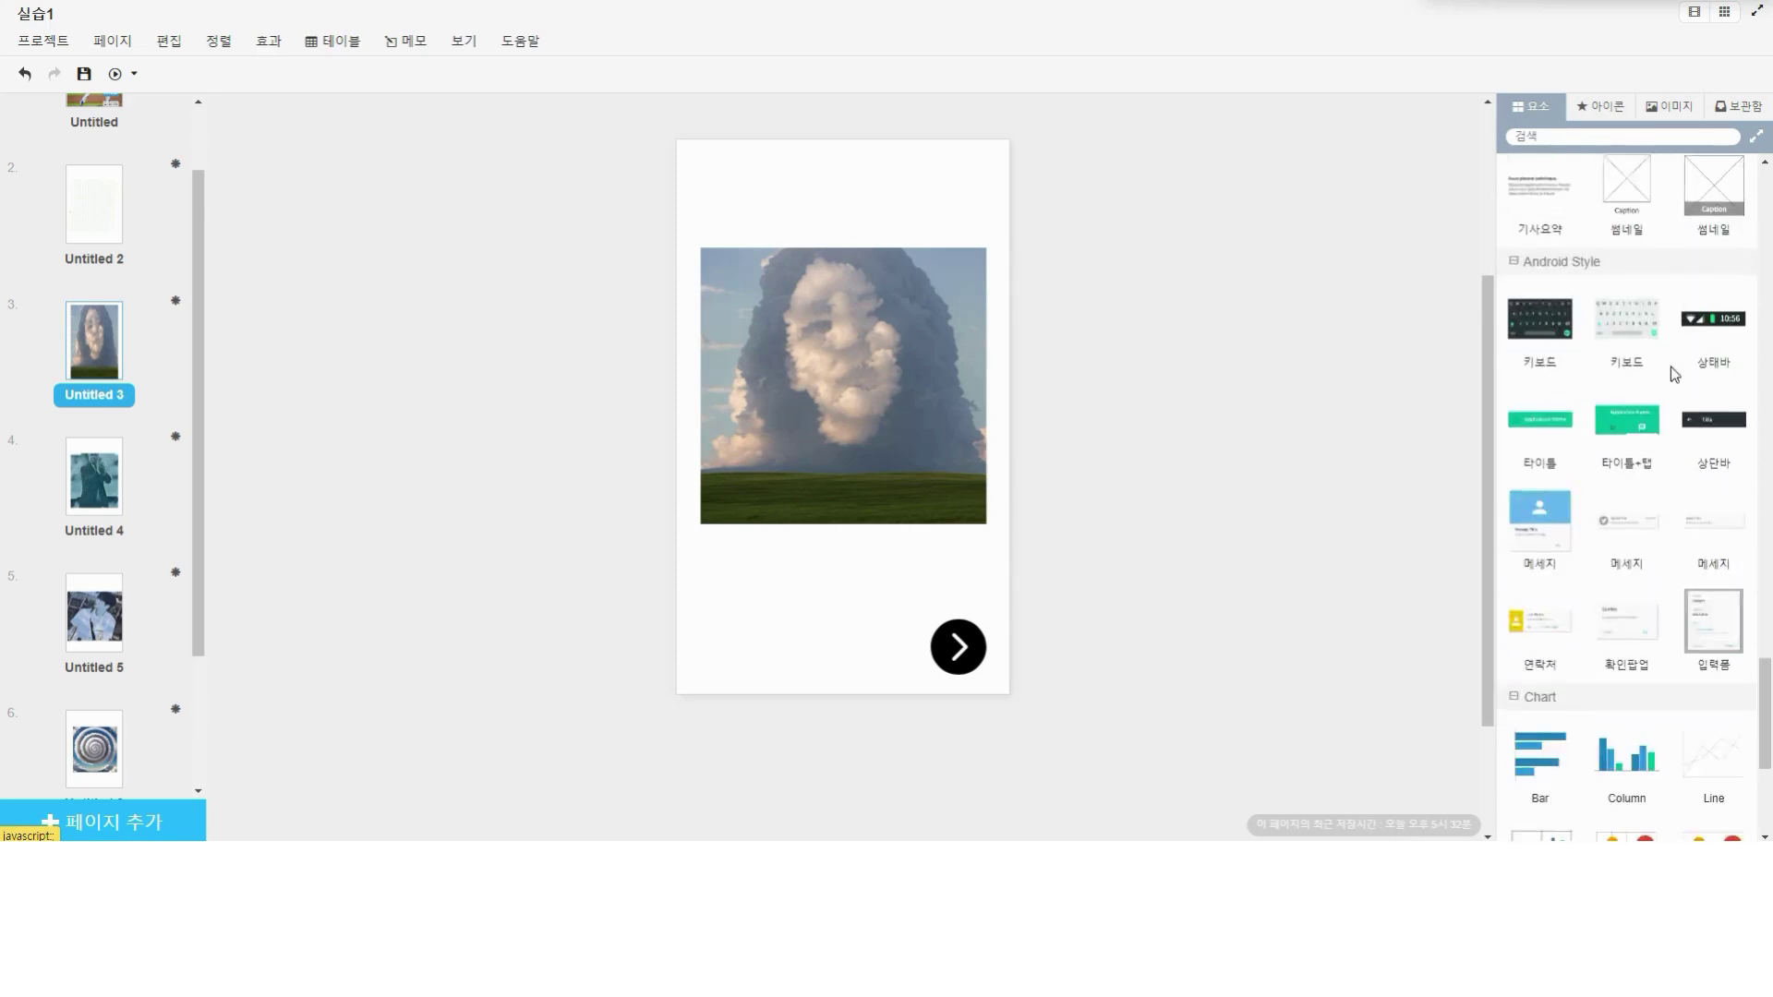
scroll(1662, 406, "up", 4)
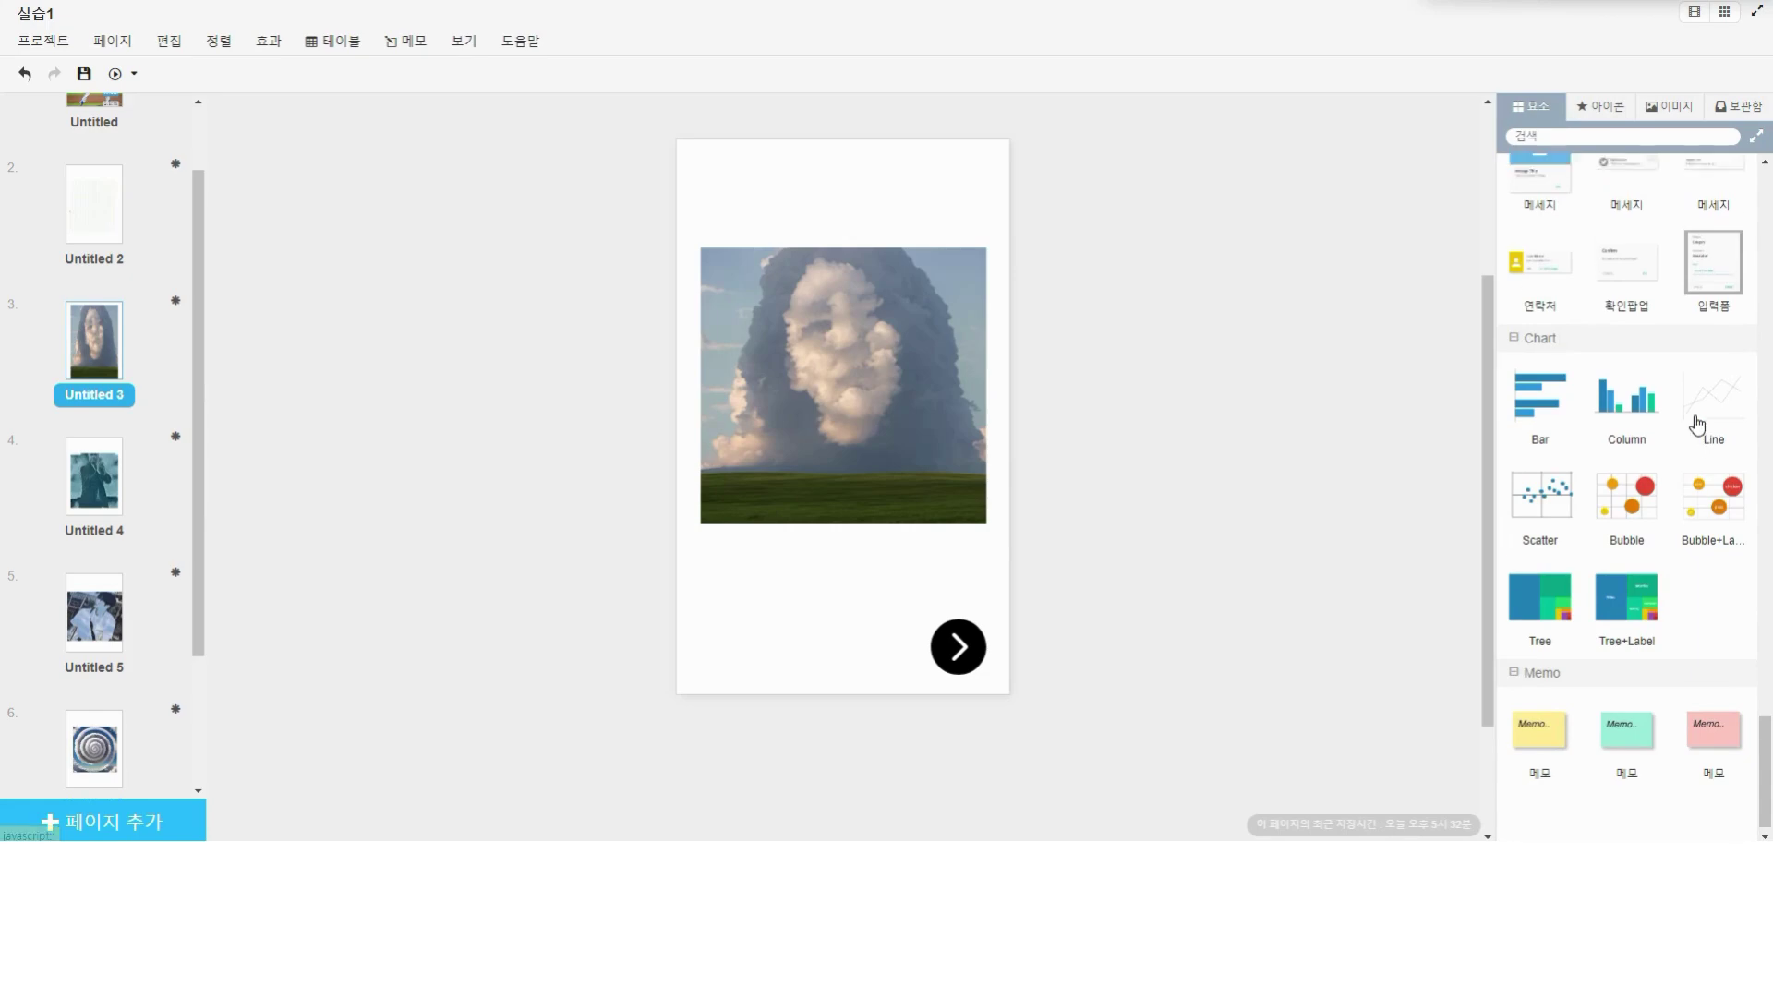
scroll(1690, 434, "up", 1)
left_click(1709, 517)
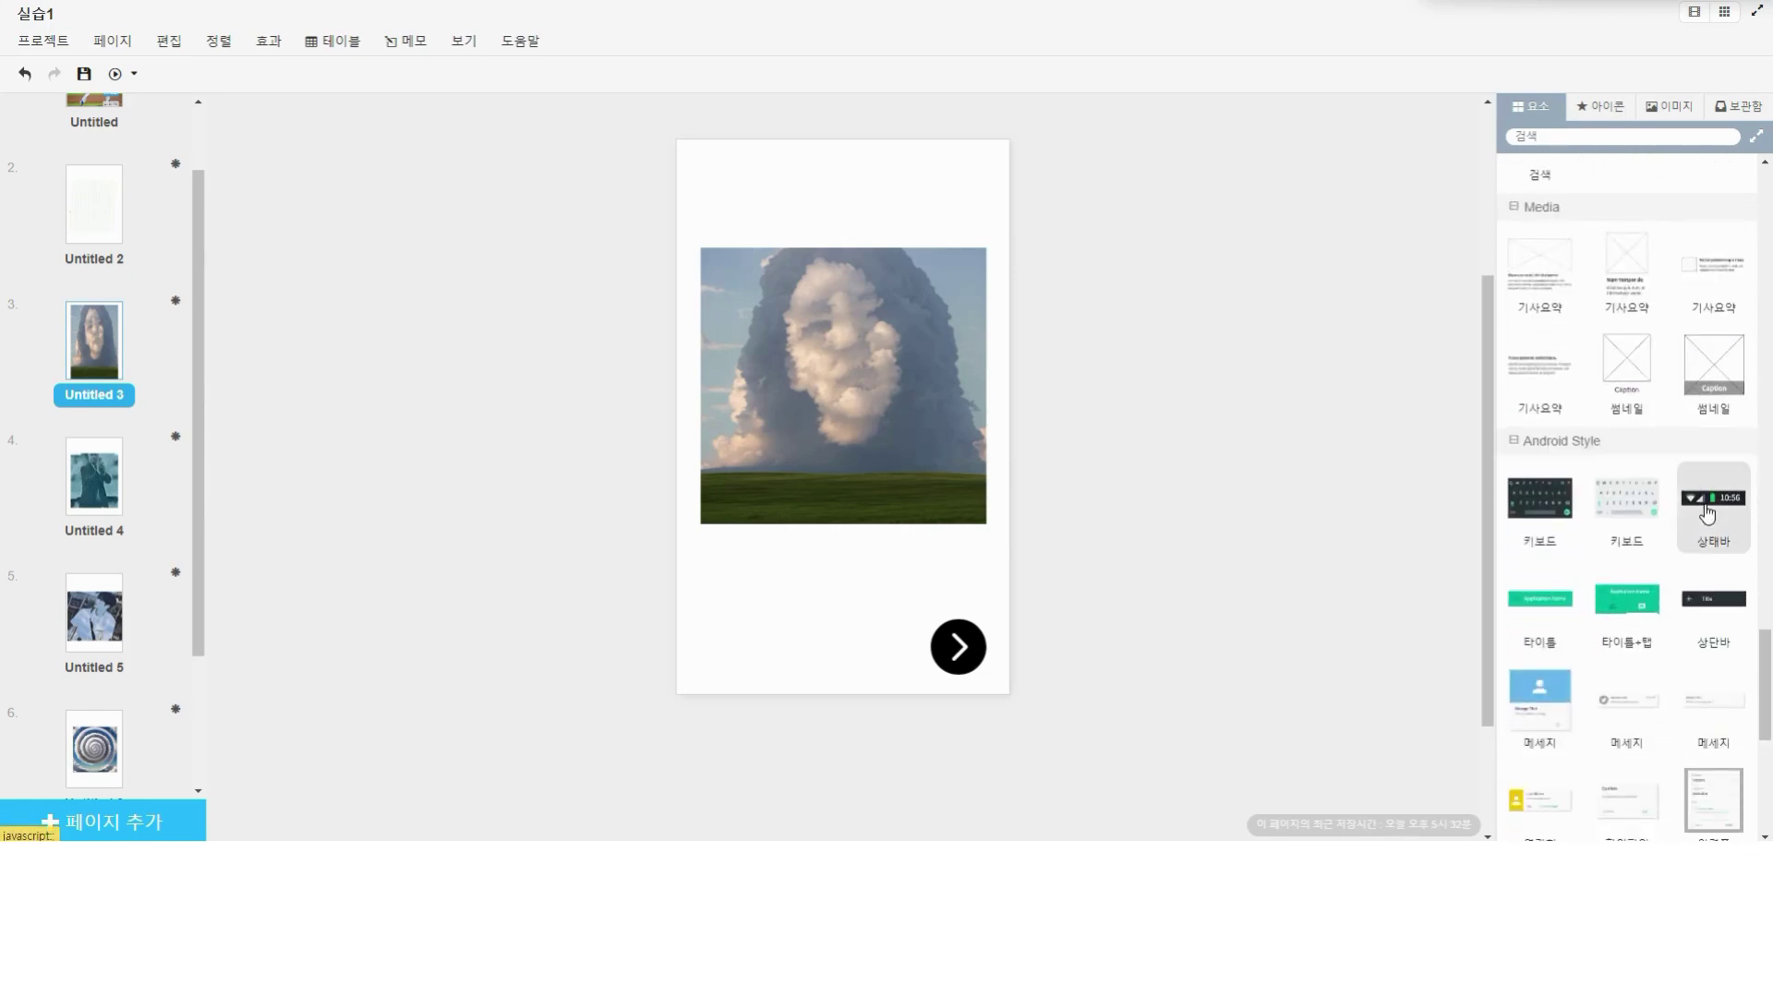
left_click_drag(909, 377, 866, 152)
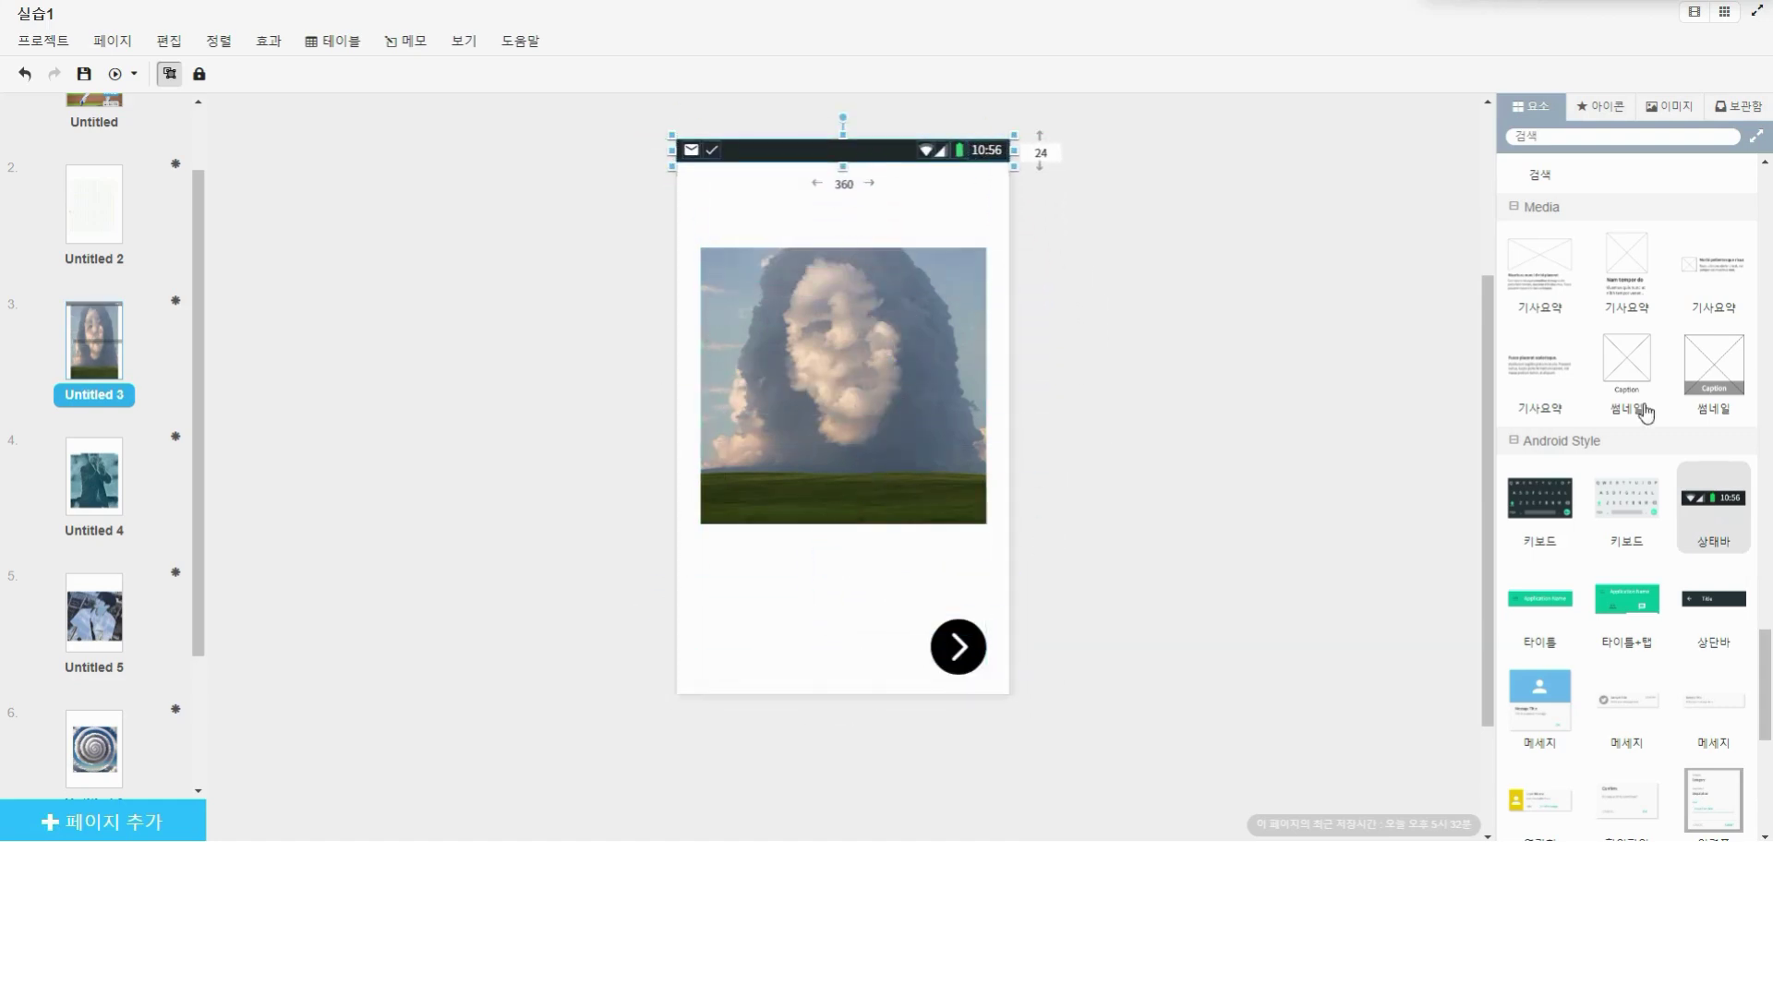
Step: Add the green Android title bar (타이틀) below the status bar on page Untitled 3, with the text 일루젼 디퓨젼 갤러리
left_click(1540, 601)
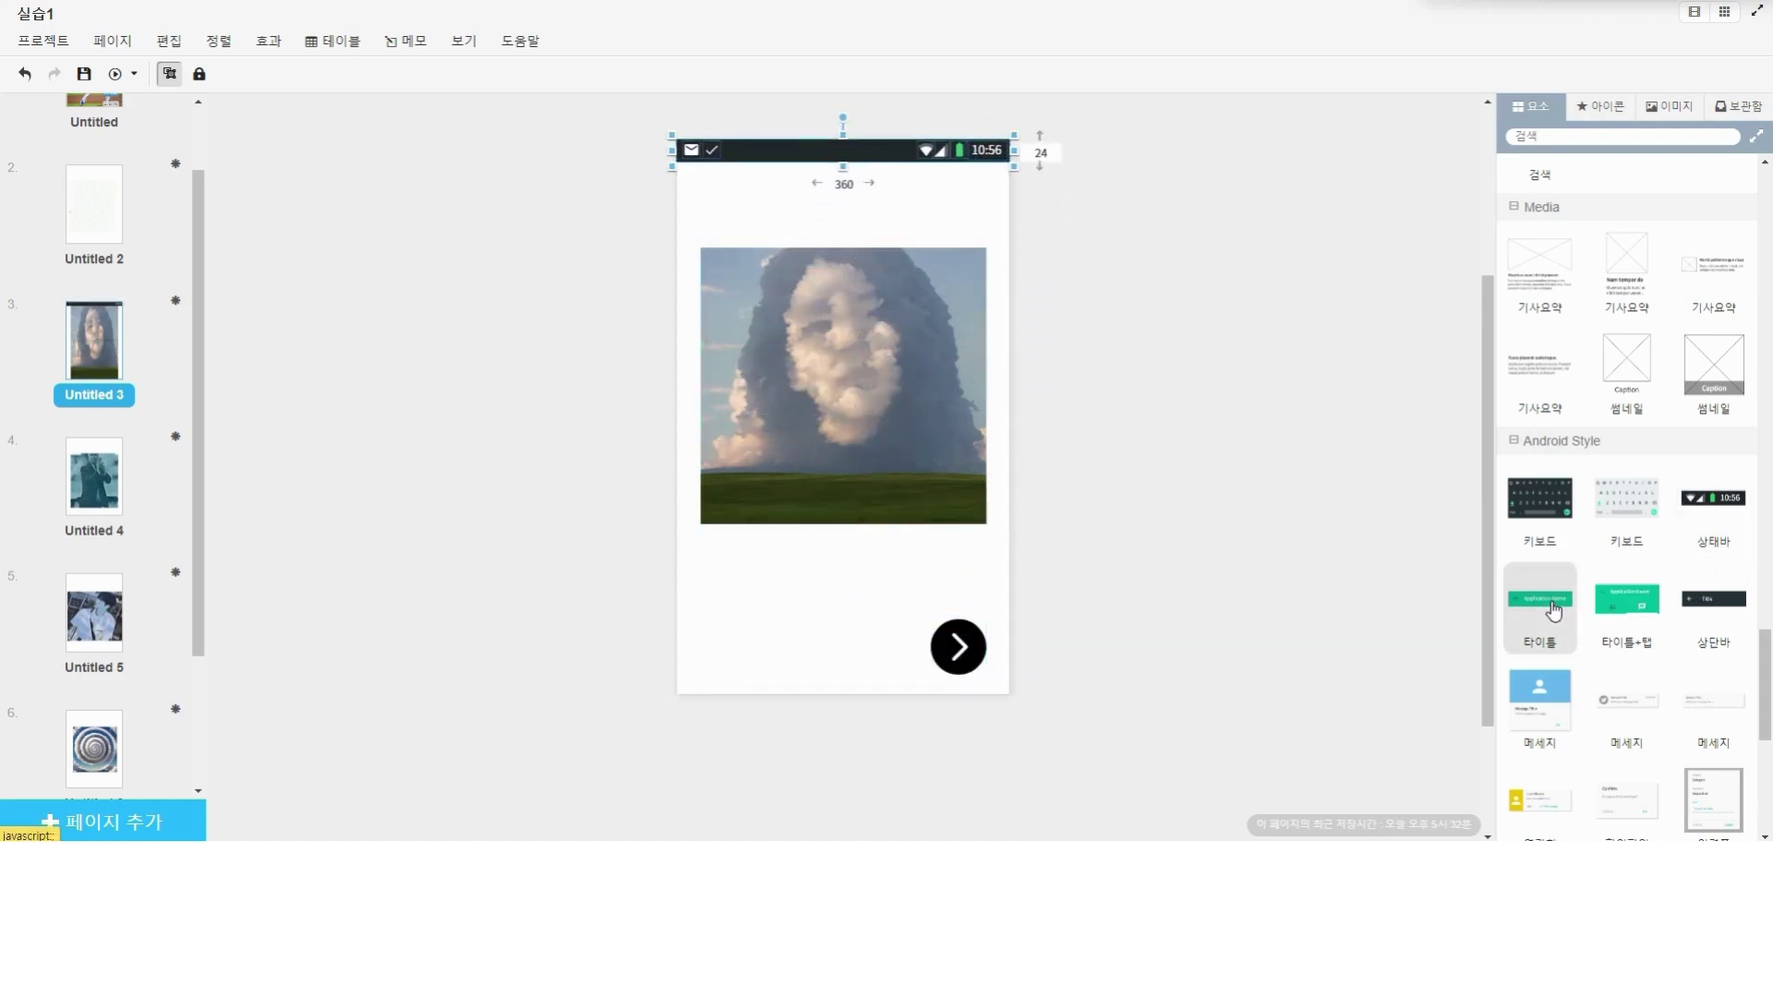
left_click_drag(859, 369, 809, 192)
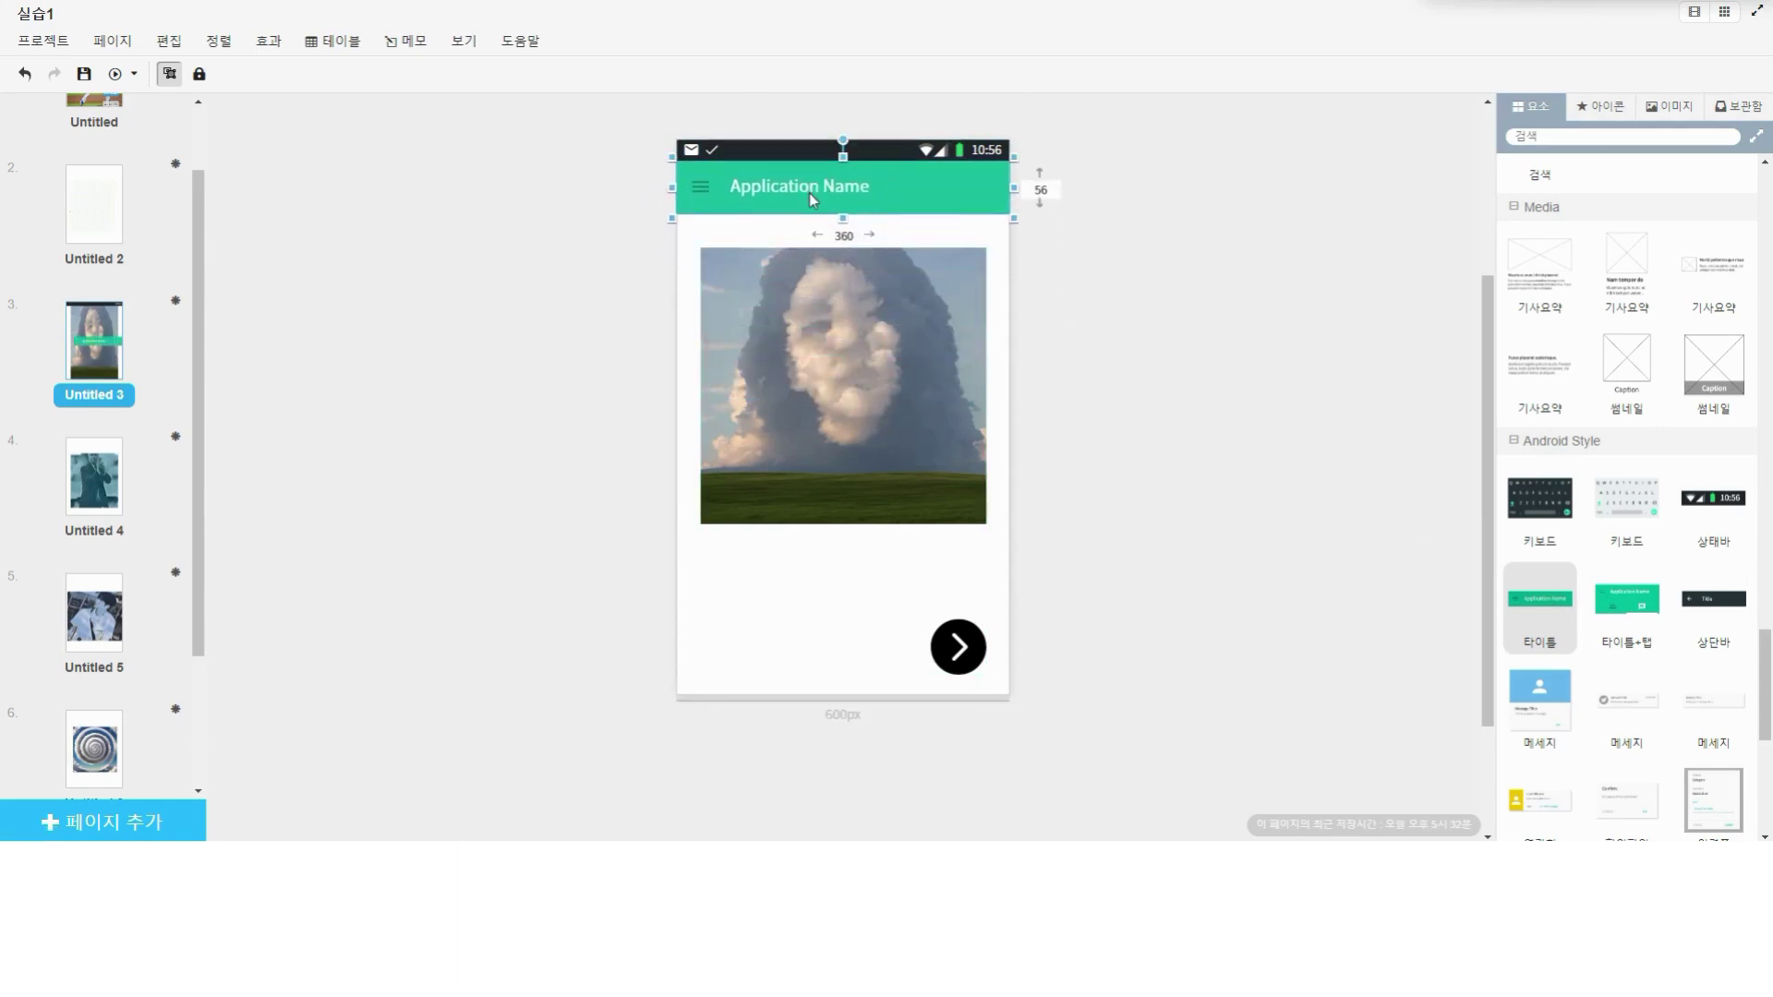
left_click(831, 201)
double_click(828, 186)
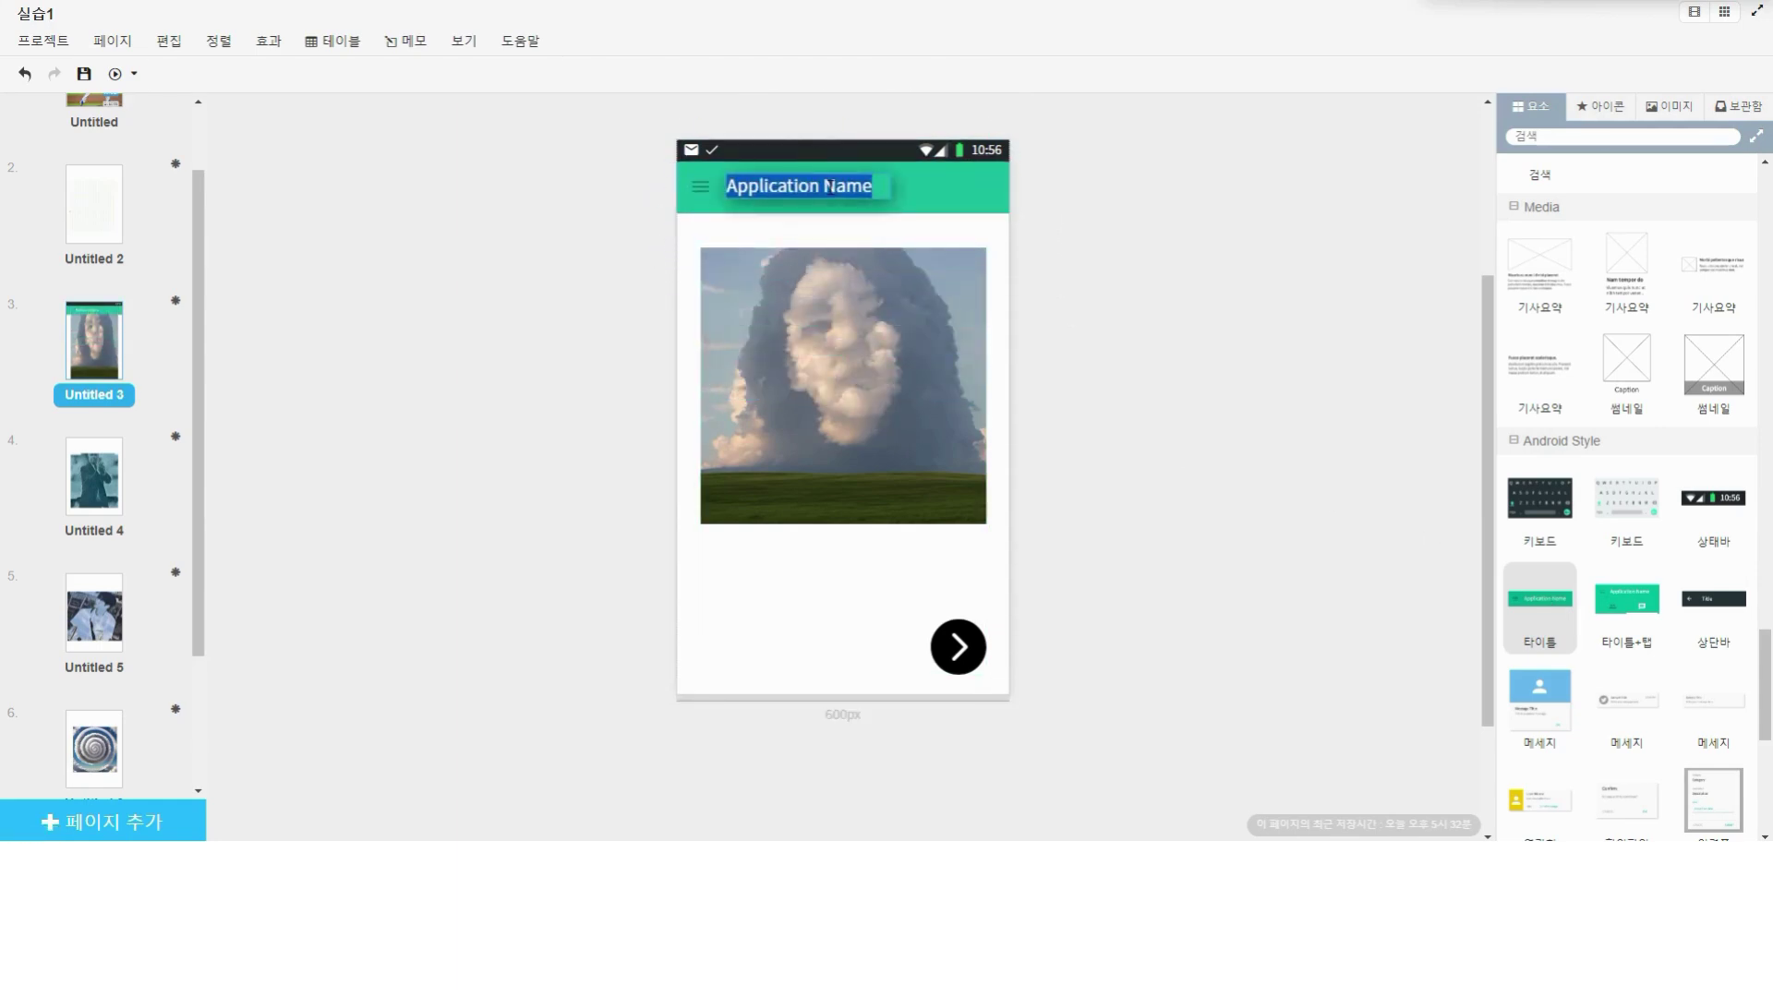
type("ㄱ")
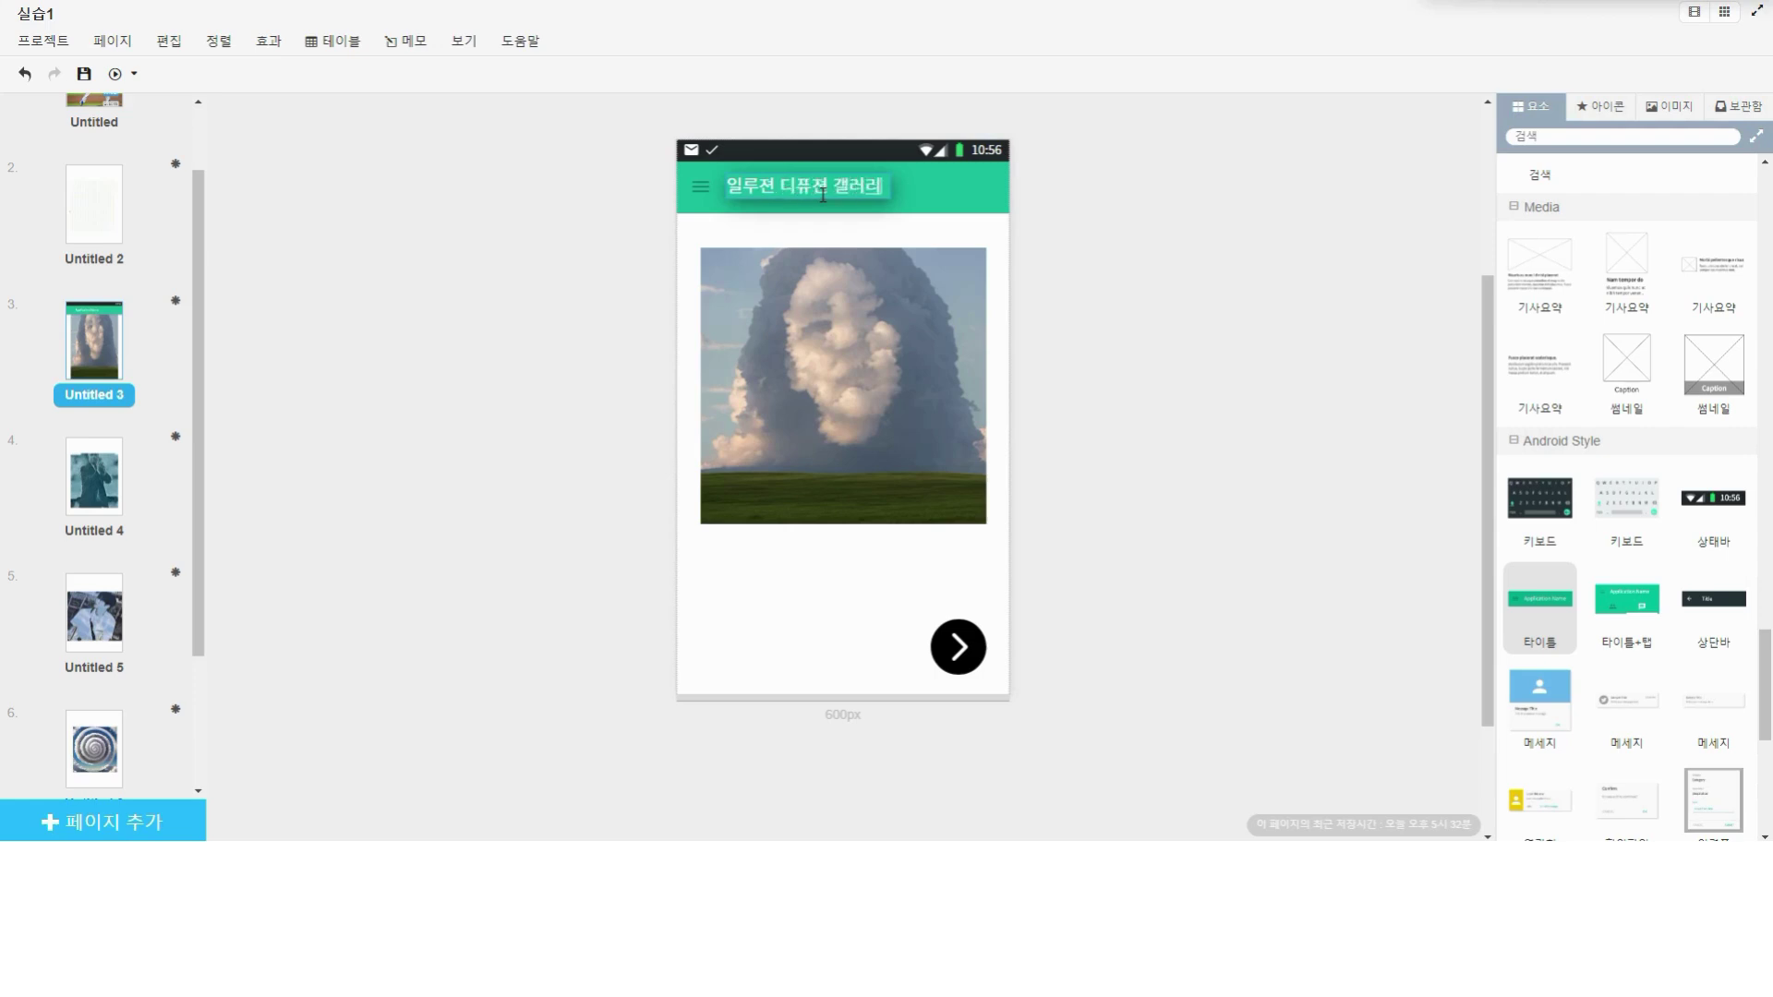
left_click(957, 190)
Step: Copy the status bar from page Untitled 3 to the same place on page Untitled 4
left_click(887, 151)
left_click(750, 197)
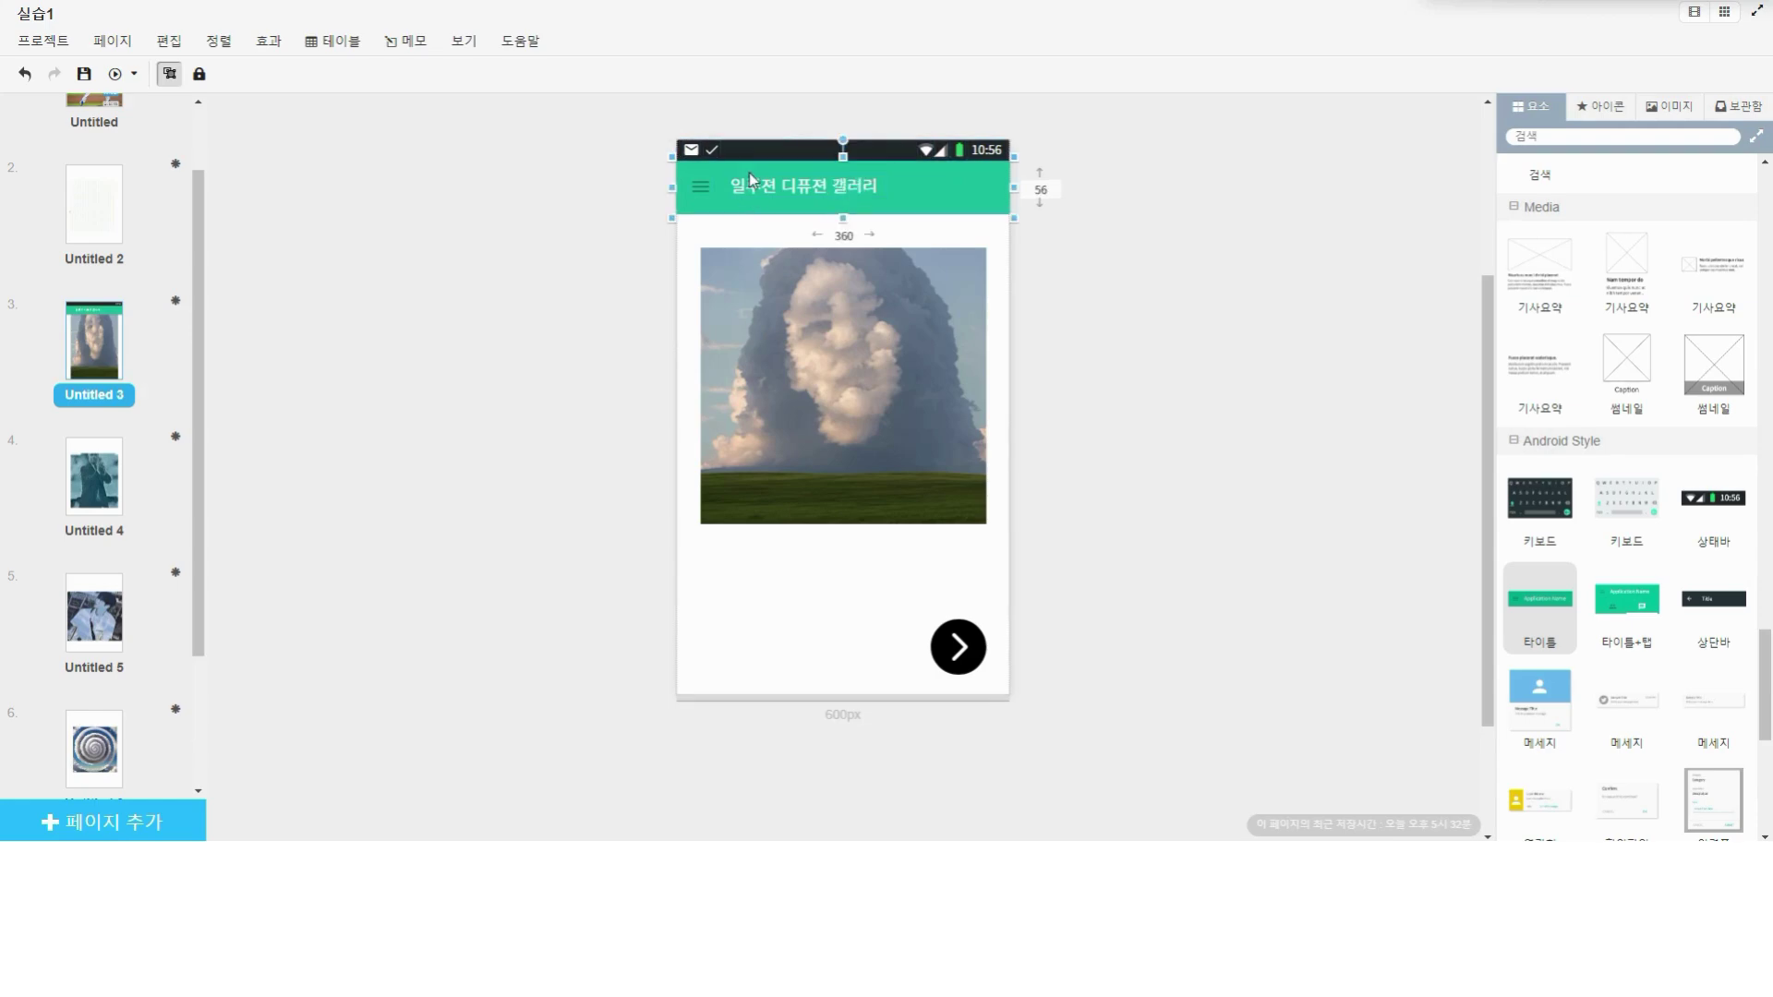
left_click(129, 494)
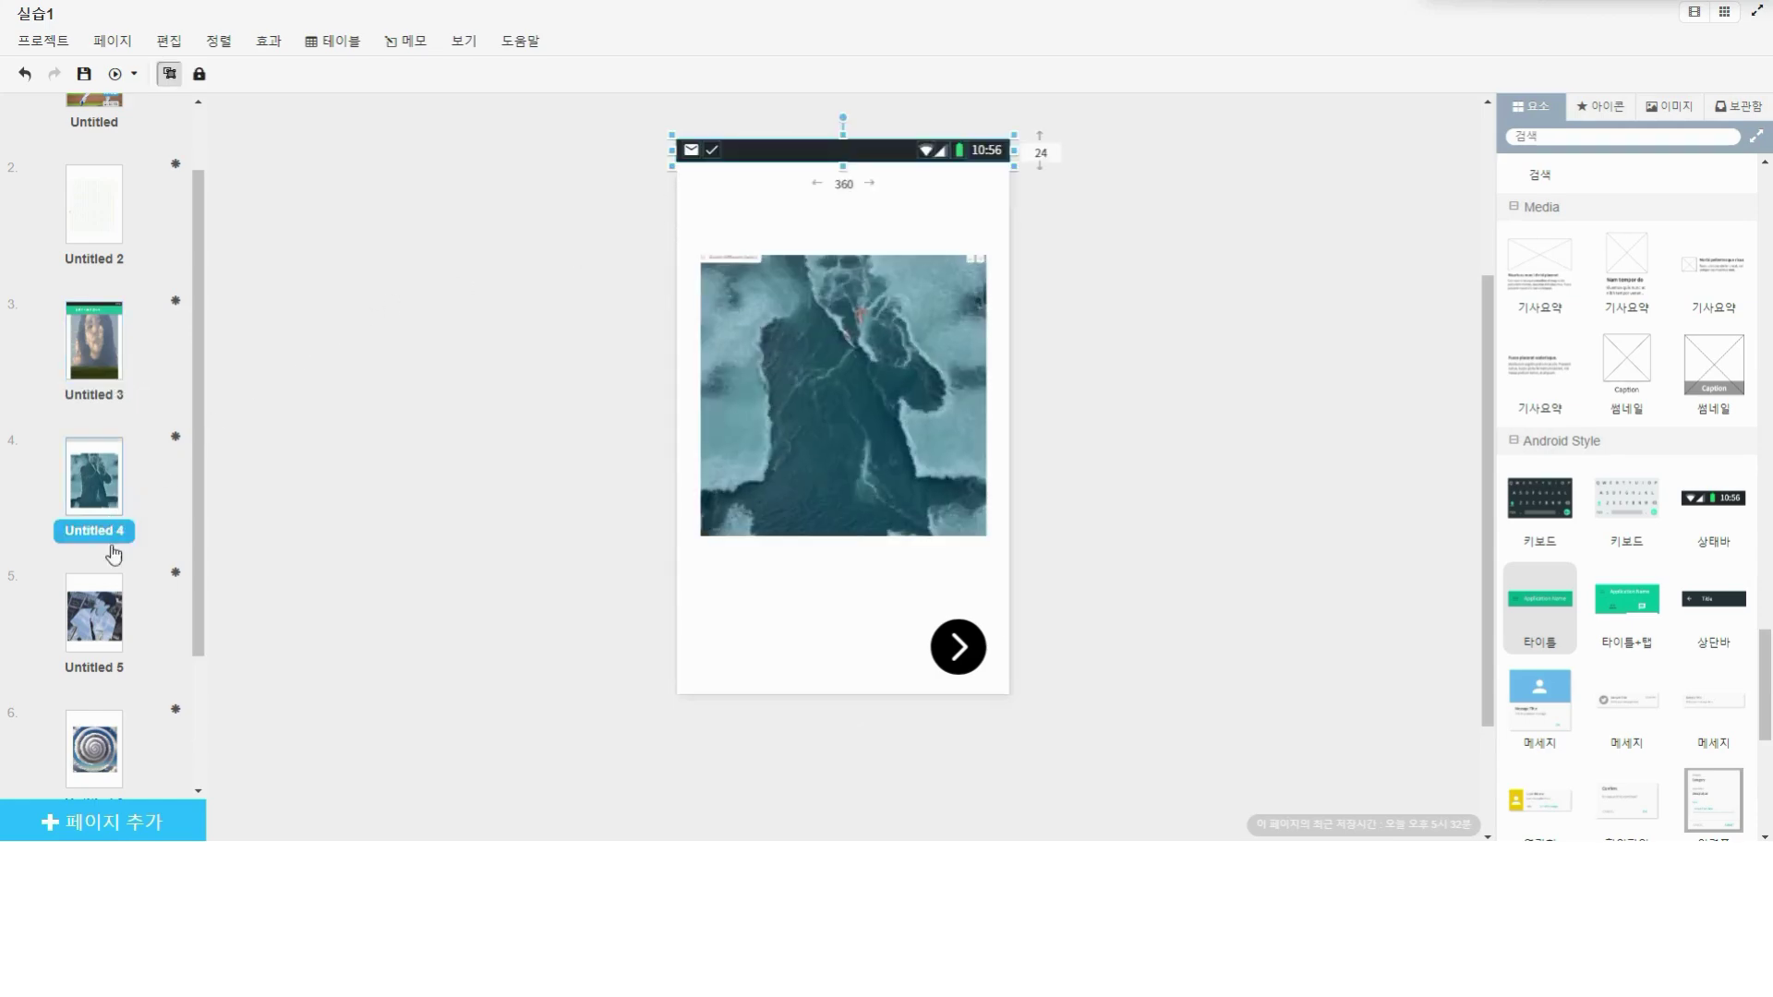
Step: Paste the copied status bar along the upper edge of pages Untitled 5, Untitled 6, Untitled 7 and Untitled 2
left_click(108, 605)
scroll(130, 657, "down", 1)
left_click(130, 657)
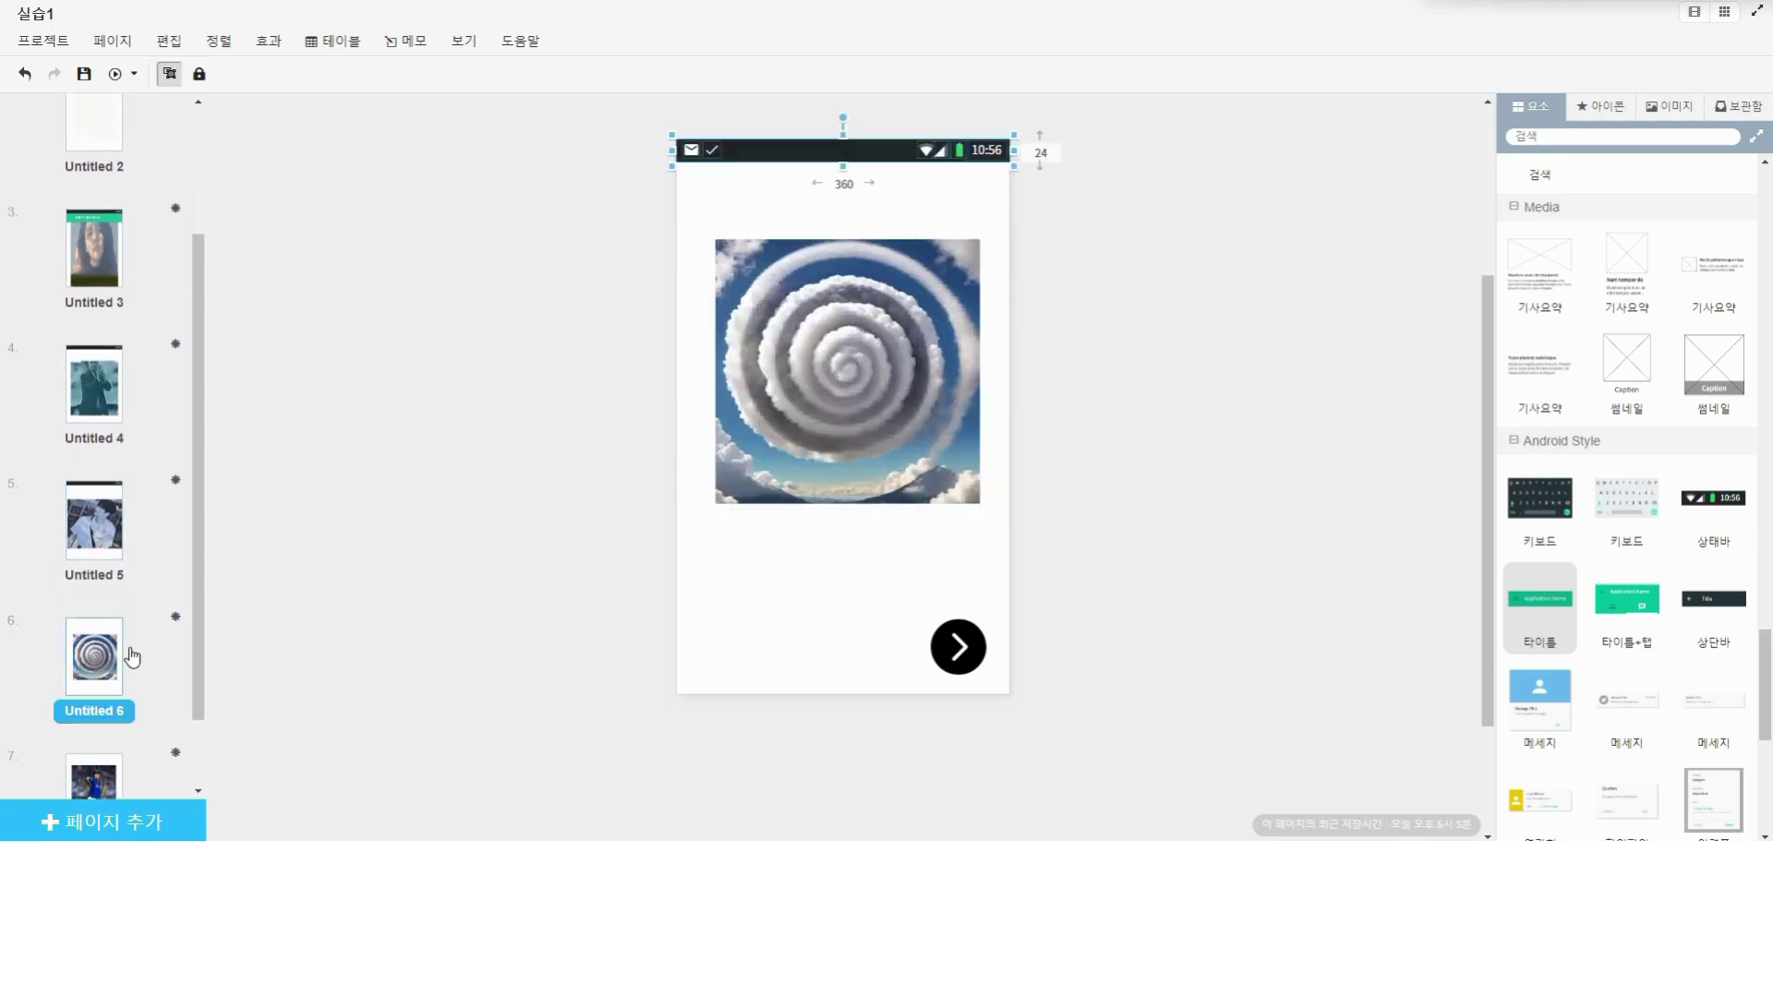
scroll(130, 656, "down", 1)
left_click(130, 725)
scroll(130, 646, "up", 5)
left_click(108, 295)
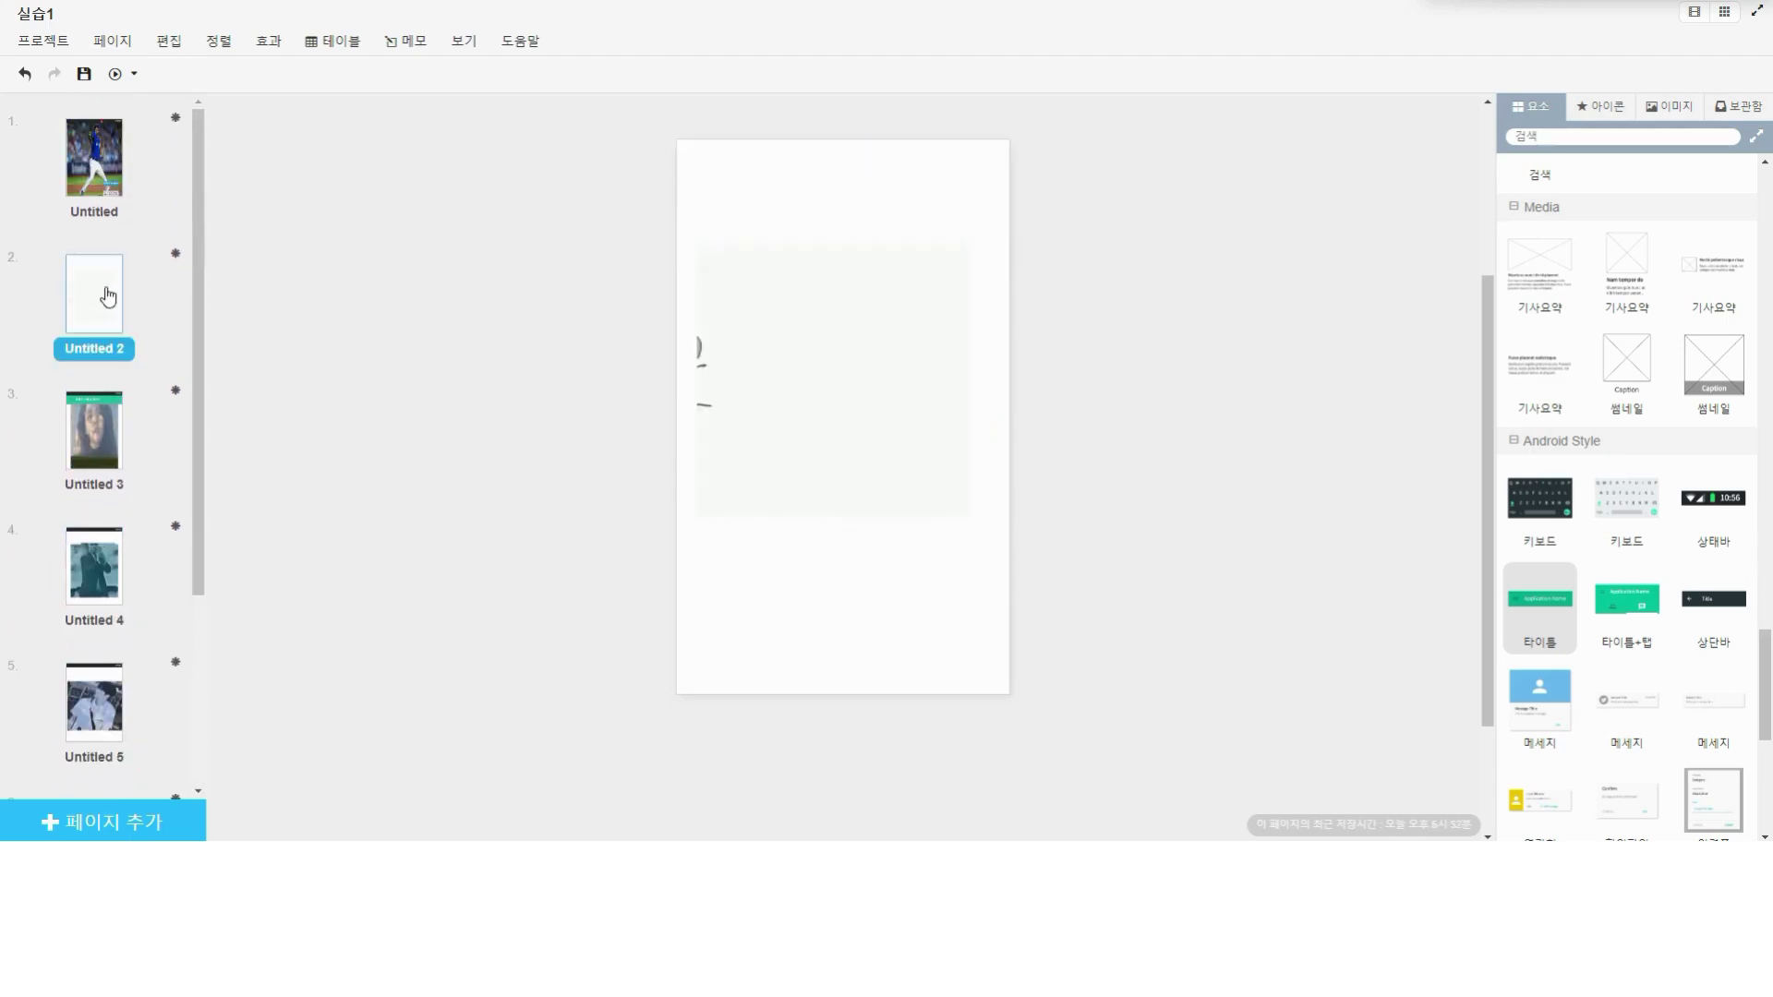
Step: Copy the green title bar from page Untitled 3 to the same place on pages Untitled 4, 5, 6 and 7
left_click(113, 420)
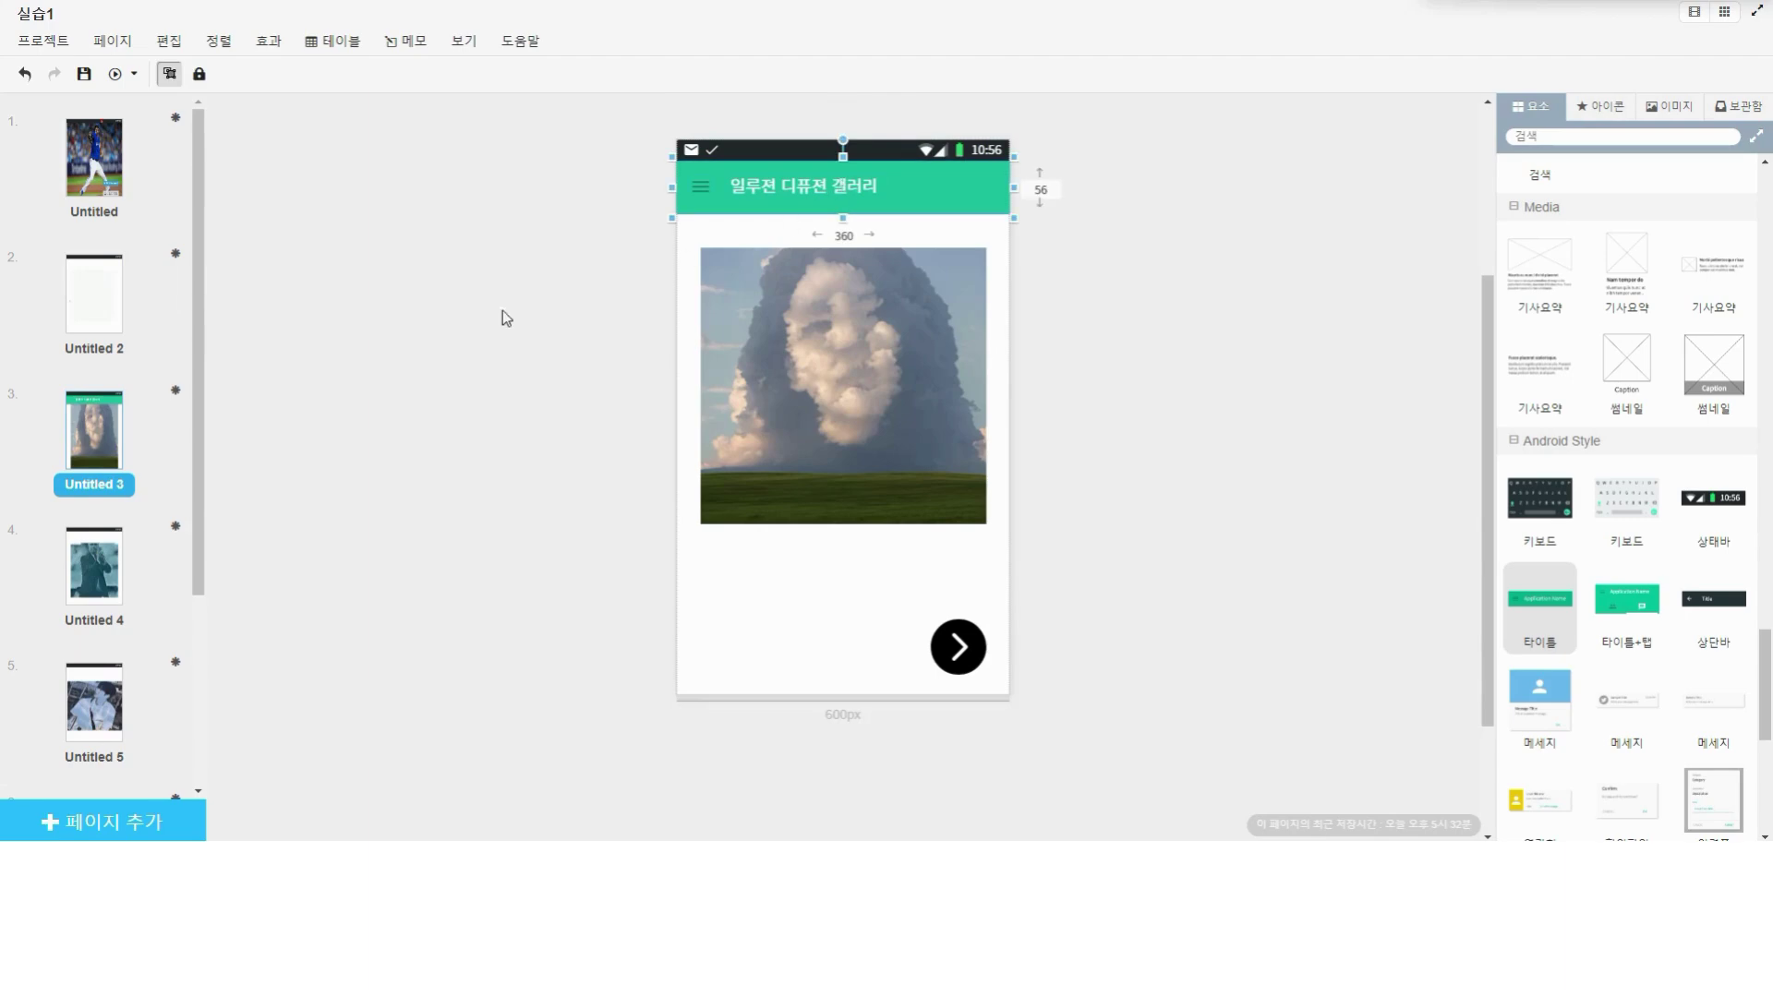
left_click(131, 598)
left_click(149, 649)
scroll(152, 650, "down", 1)
left_click(138, 657)
scroll(139, 658, "down", 1)
left_click(114, 672)
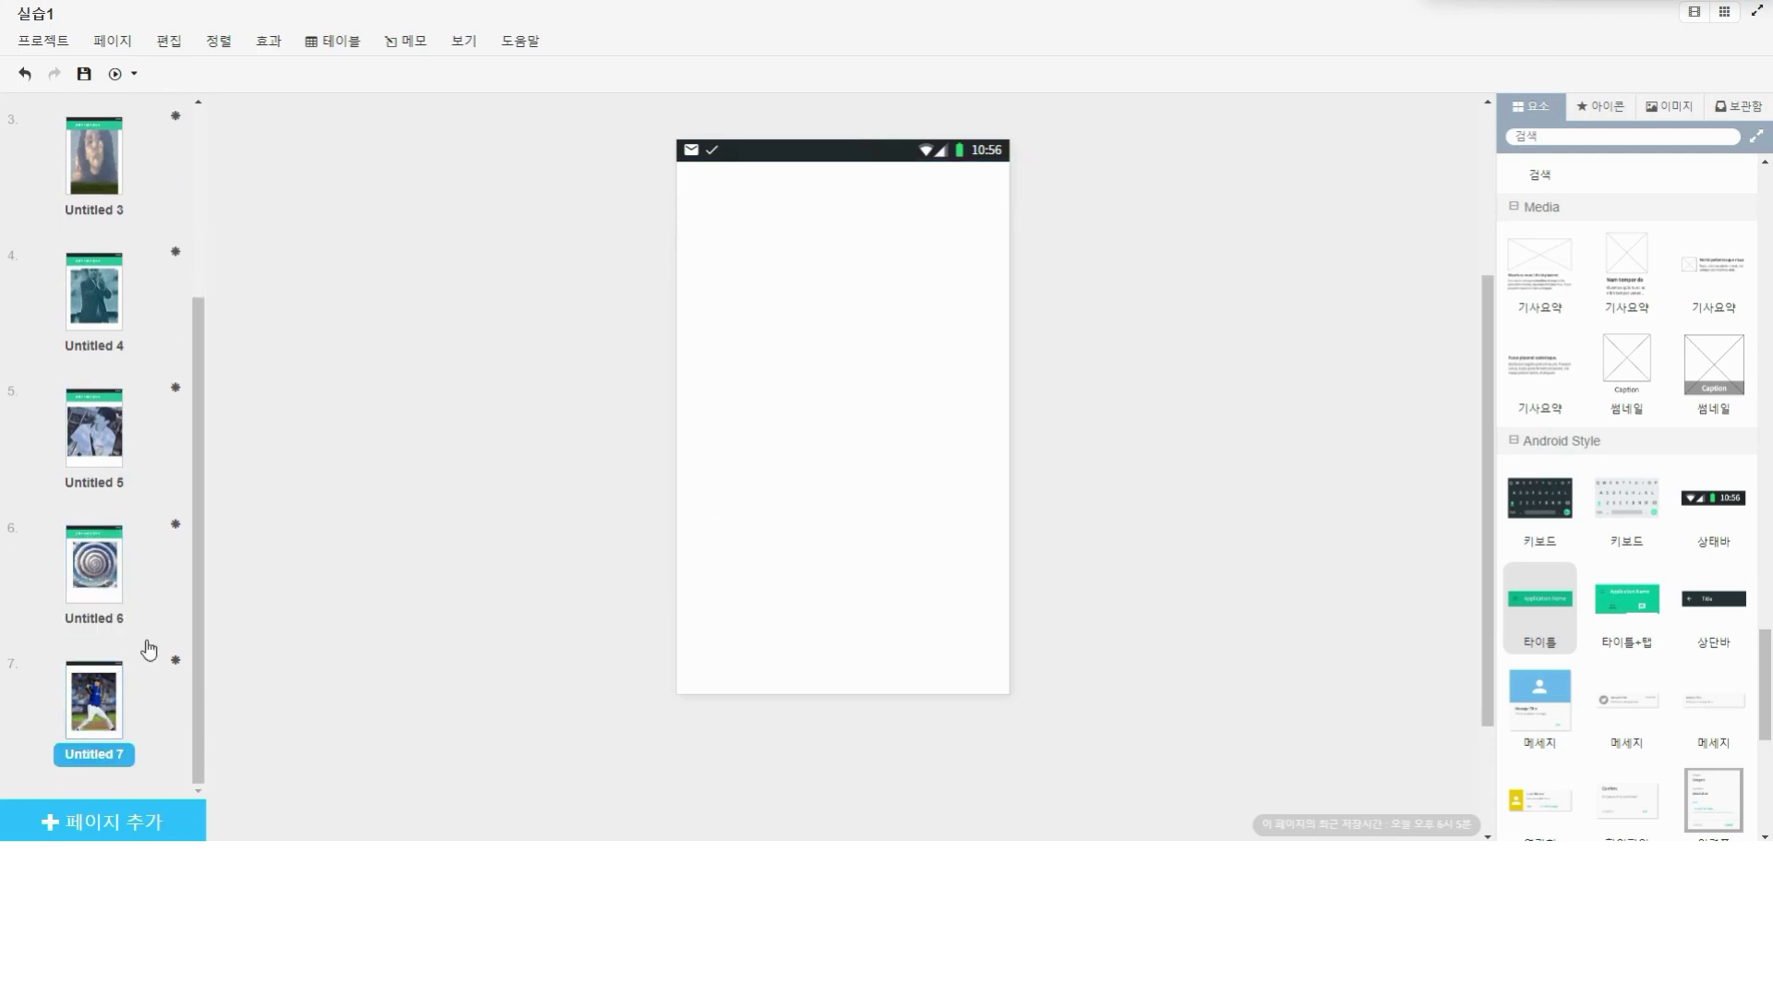
Step: Change the title bar text on page Untitled 7 to 3D 갤러리
double_click(816, 177)
left_click(816, 182)
key("BackSpace")
key("BackSpace")
key("BackSpace")
key("BackSpace")
key("BackSpace")
key("BackSpace")
key("BackSpace")
type("3D 갤러리")
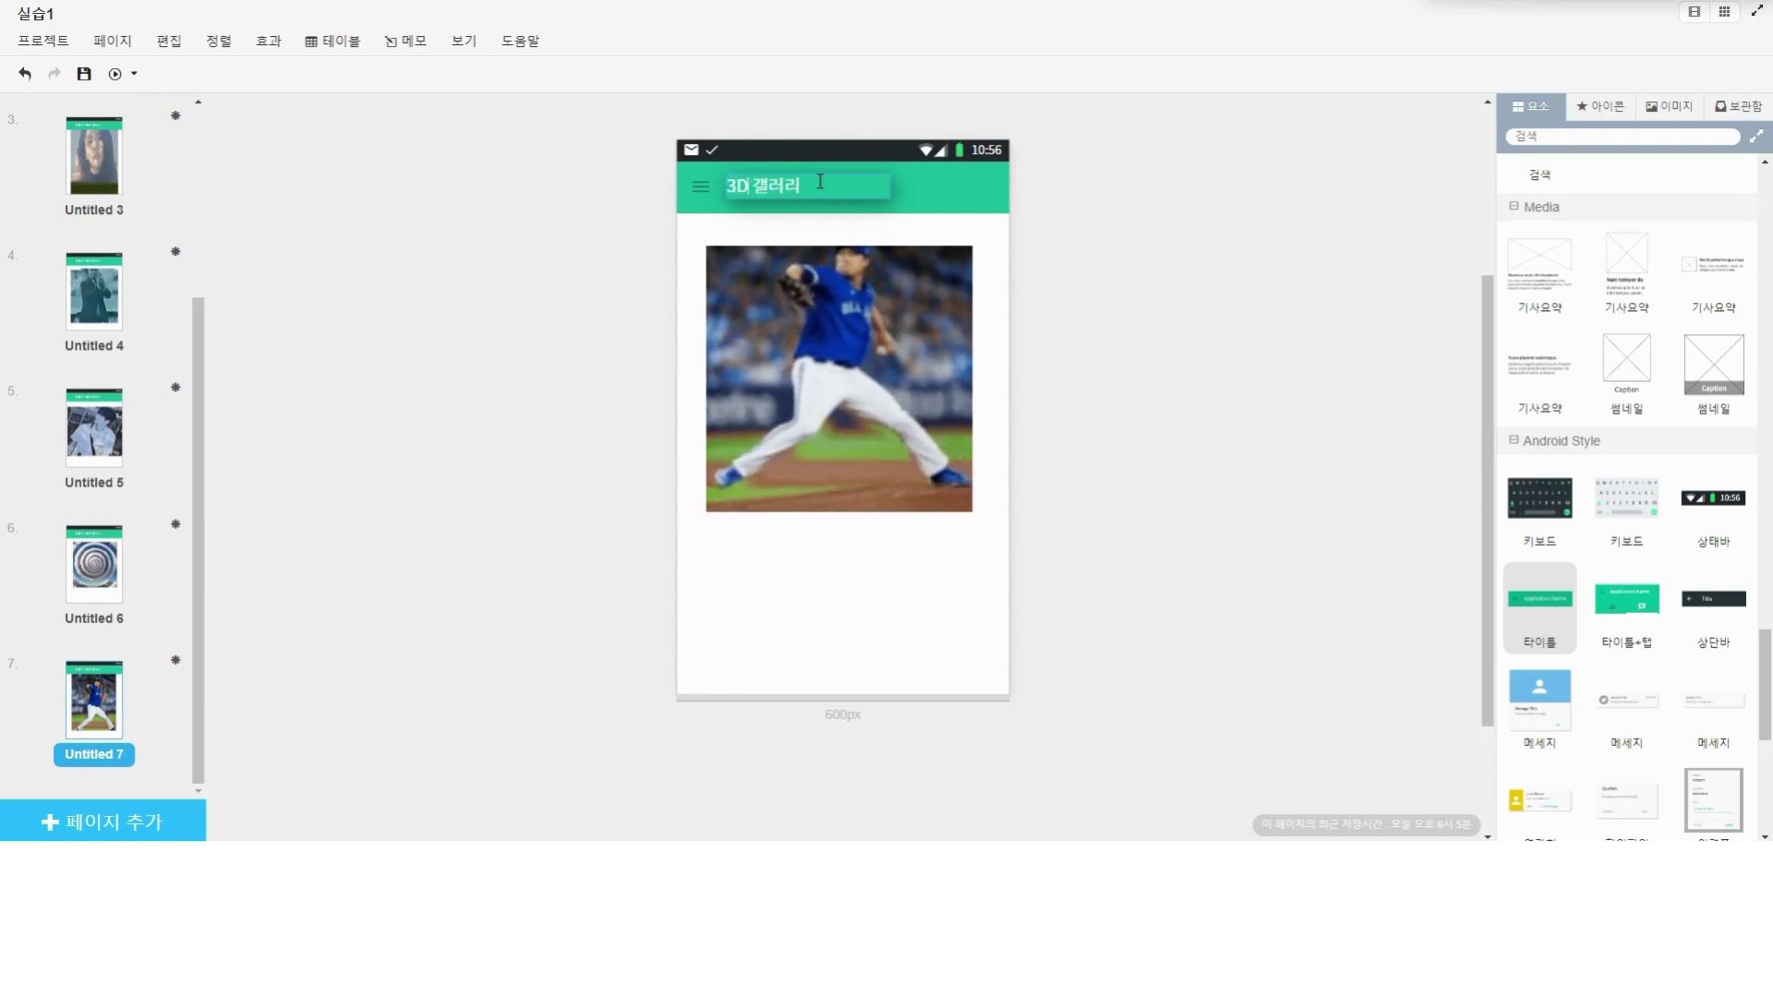
Step: Copy the title bar from page Untitled 7 to the same place on page Untitled 2
left_click(657, 181)
scroll(175, 349, "up", 3)
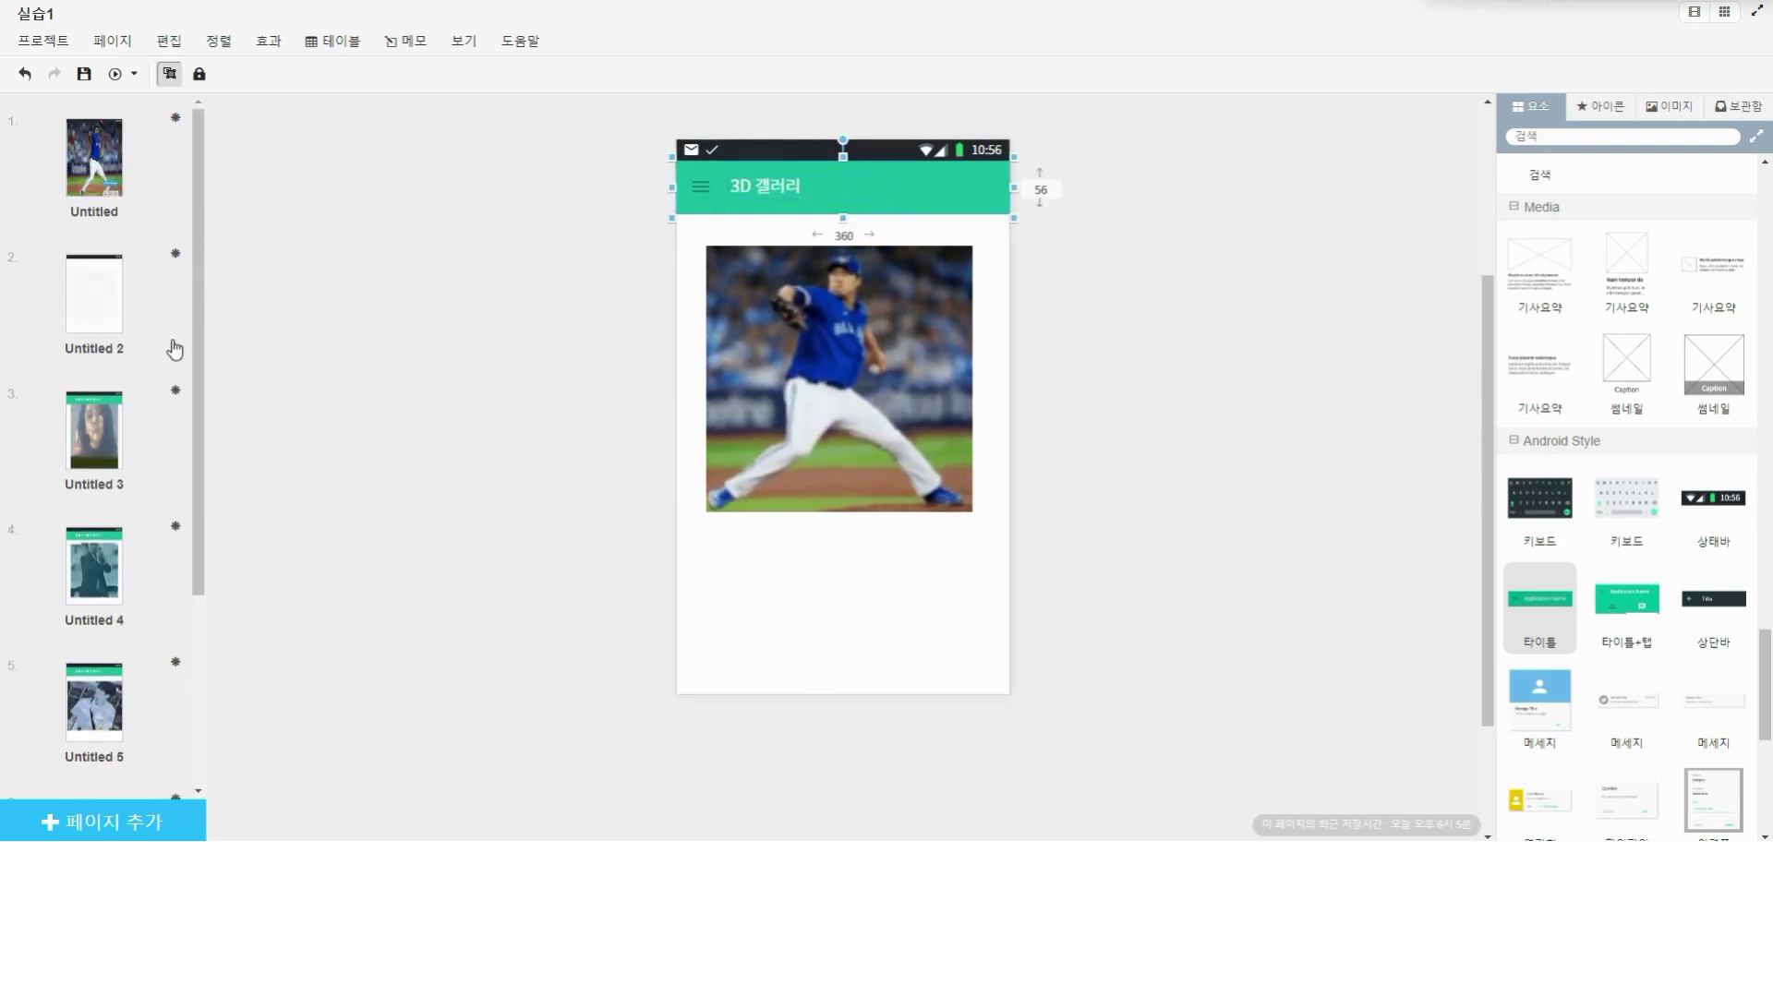
left_click(109, 314)
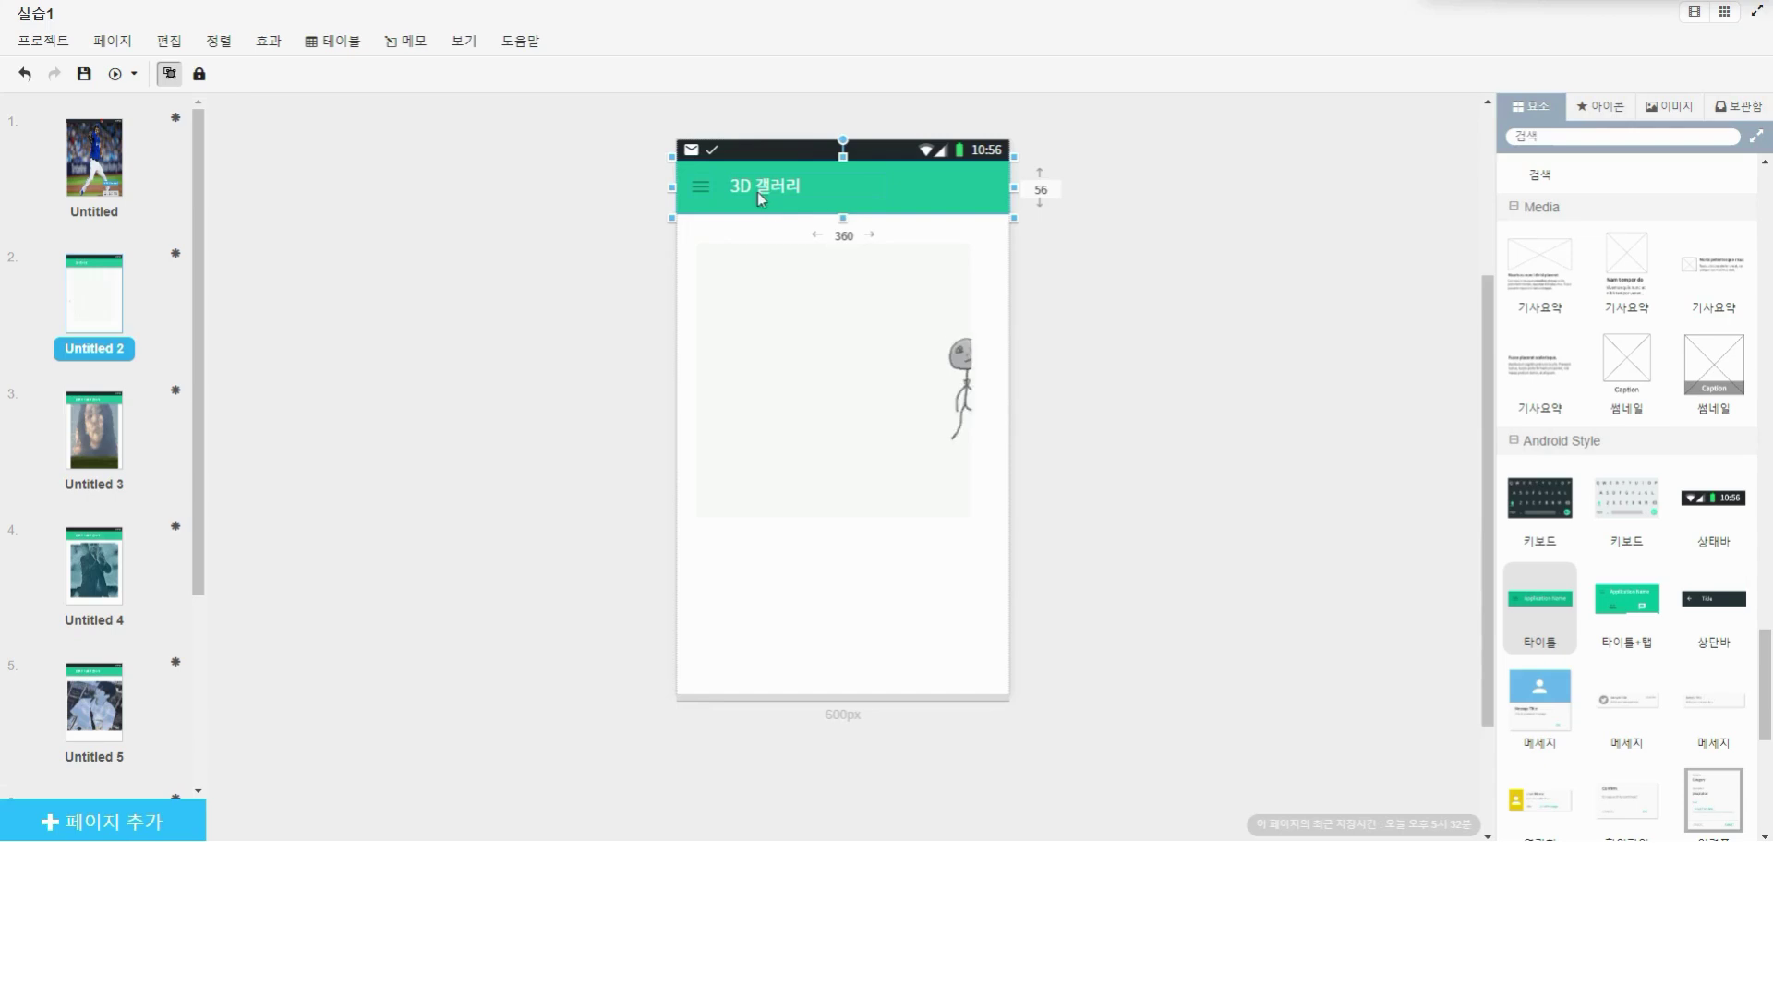
Step: Change the title bar text on page Untitled 2 to 애니메이티드 드로잉스 갤러리
double_click(745, 182)
double_click(746, 182)
left_click(749, 184)
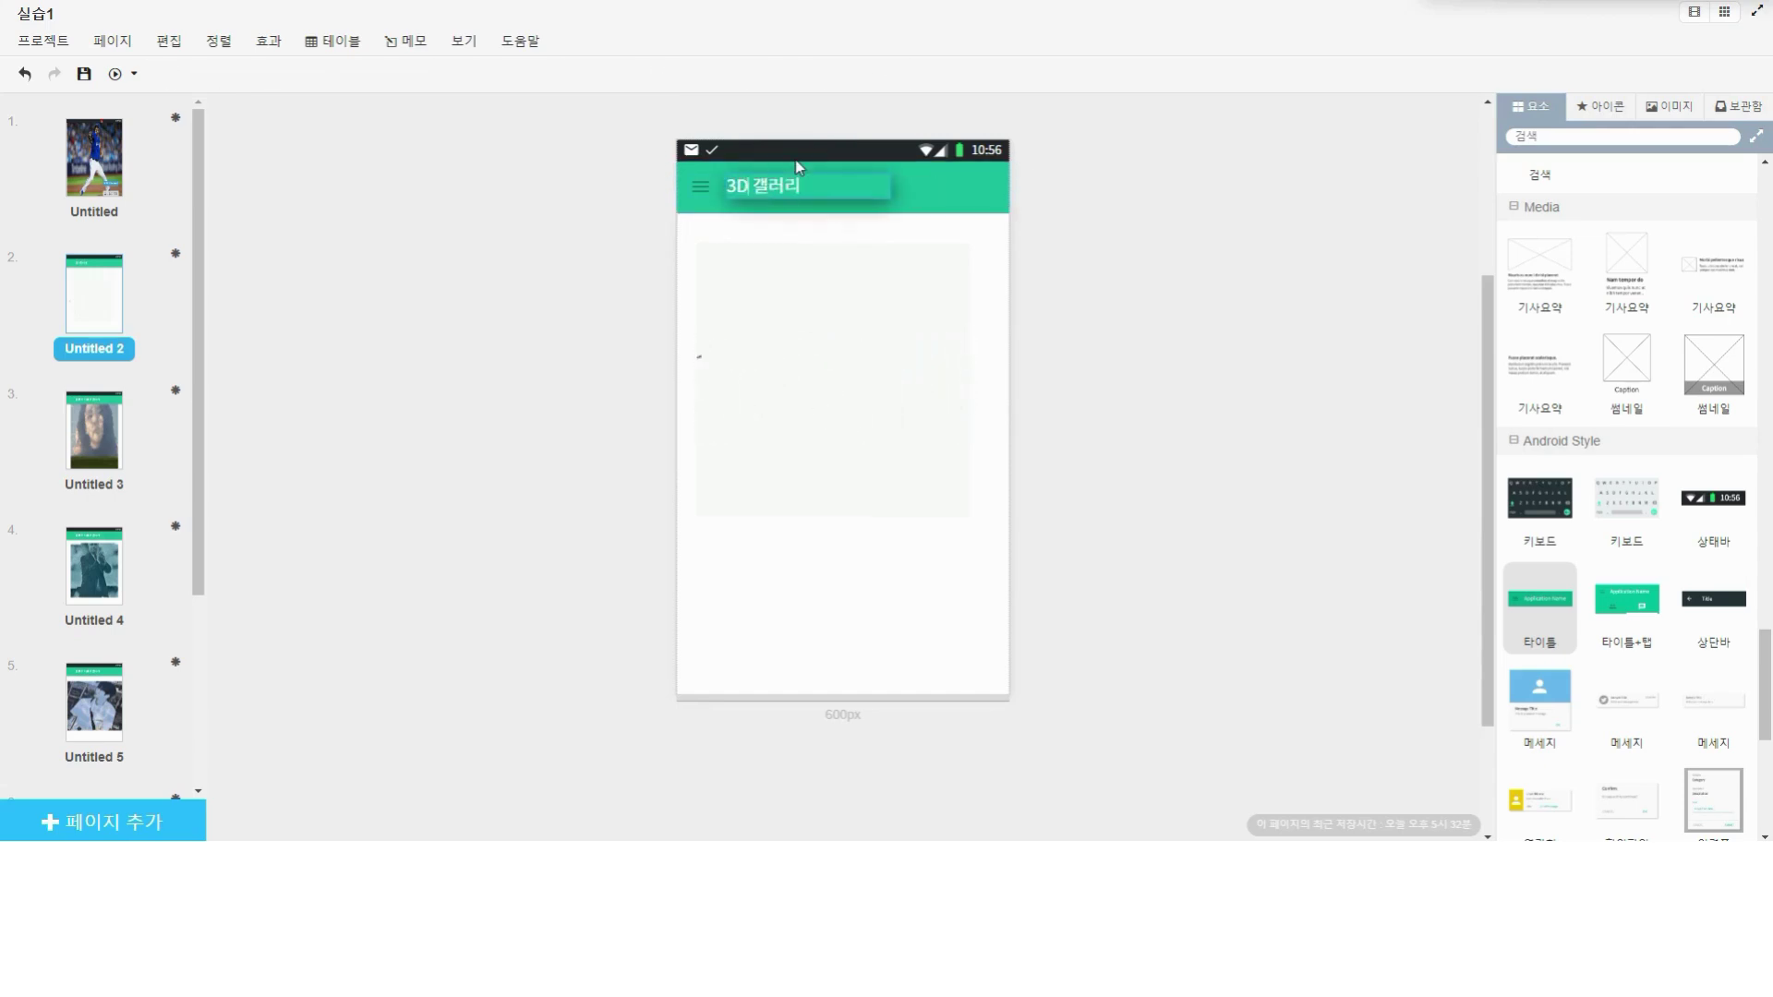
key("BackSpace")
key("BackSpace")
type("애니메이티드")
type(" 듬")
type("로잉")
type("스")
Step: Widen the title text area on page Untitled 2 so the whole title fits on one line
left_click(883, 191)
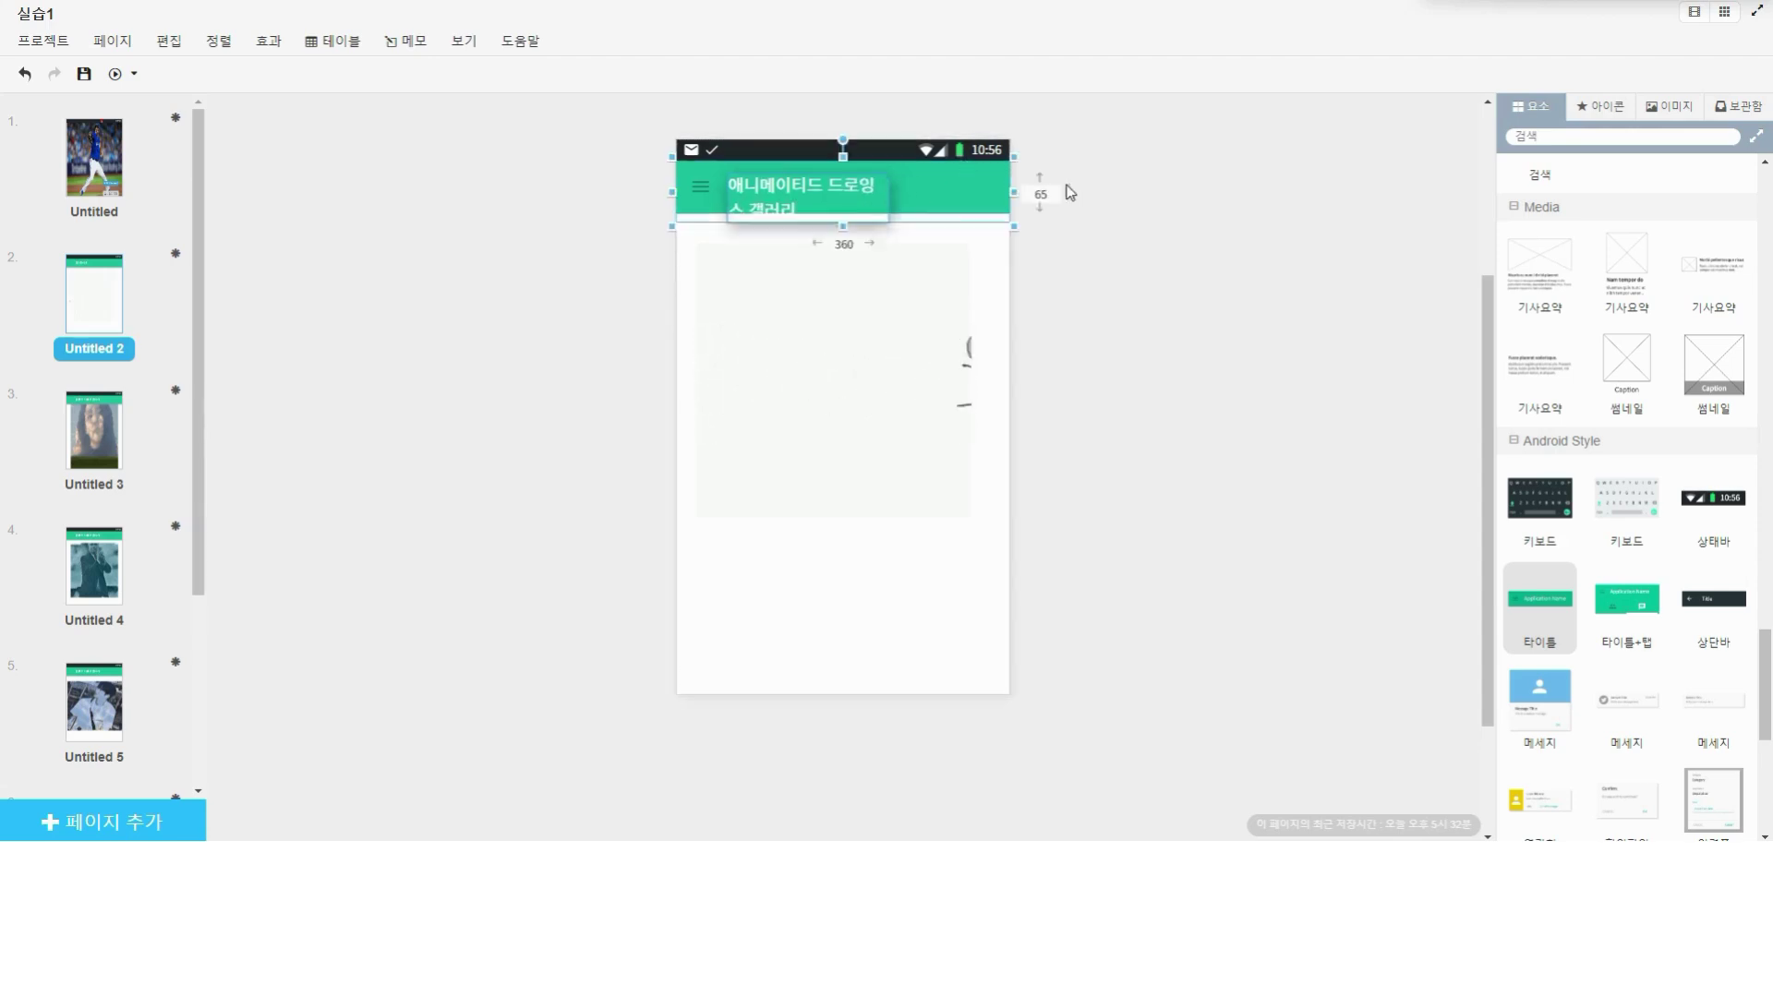
left_click(879, 190)
left_click_drag(889, 193, 986, 200)
left_click(466, 213)
Step: View the project's sharing options (공유 옵션) and close them without adding a user
left_click(106, 44)
left_click(74, 43)
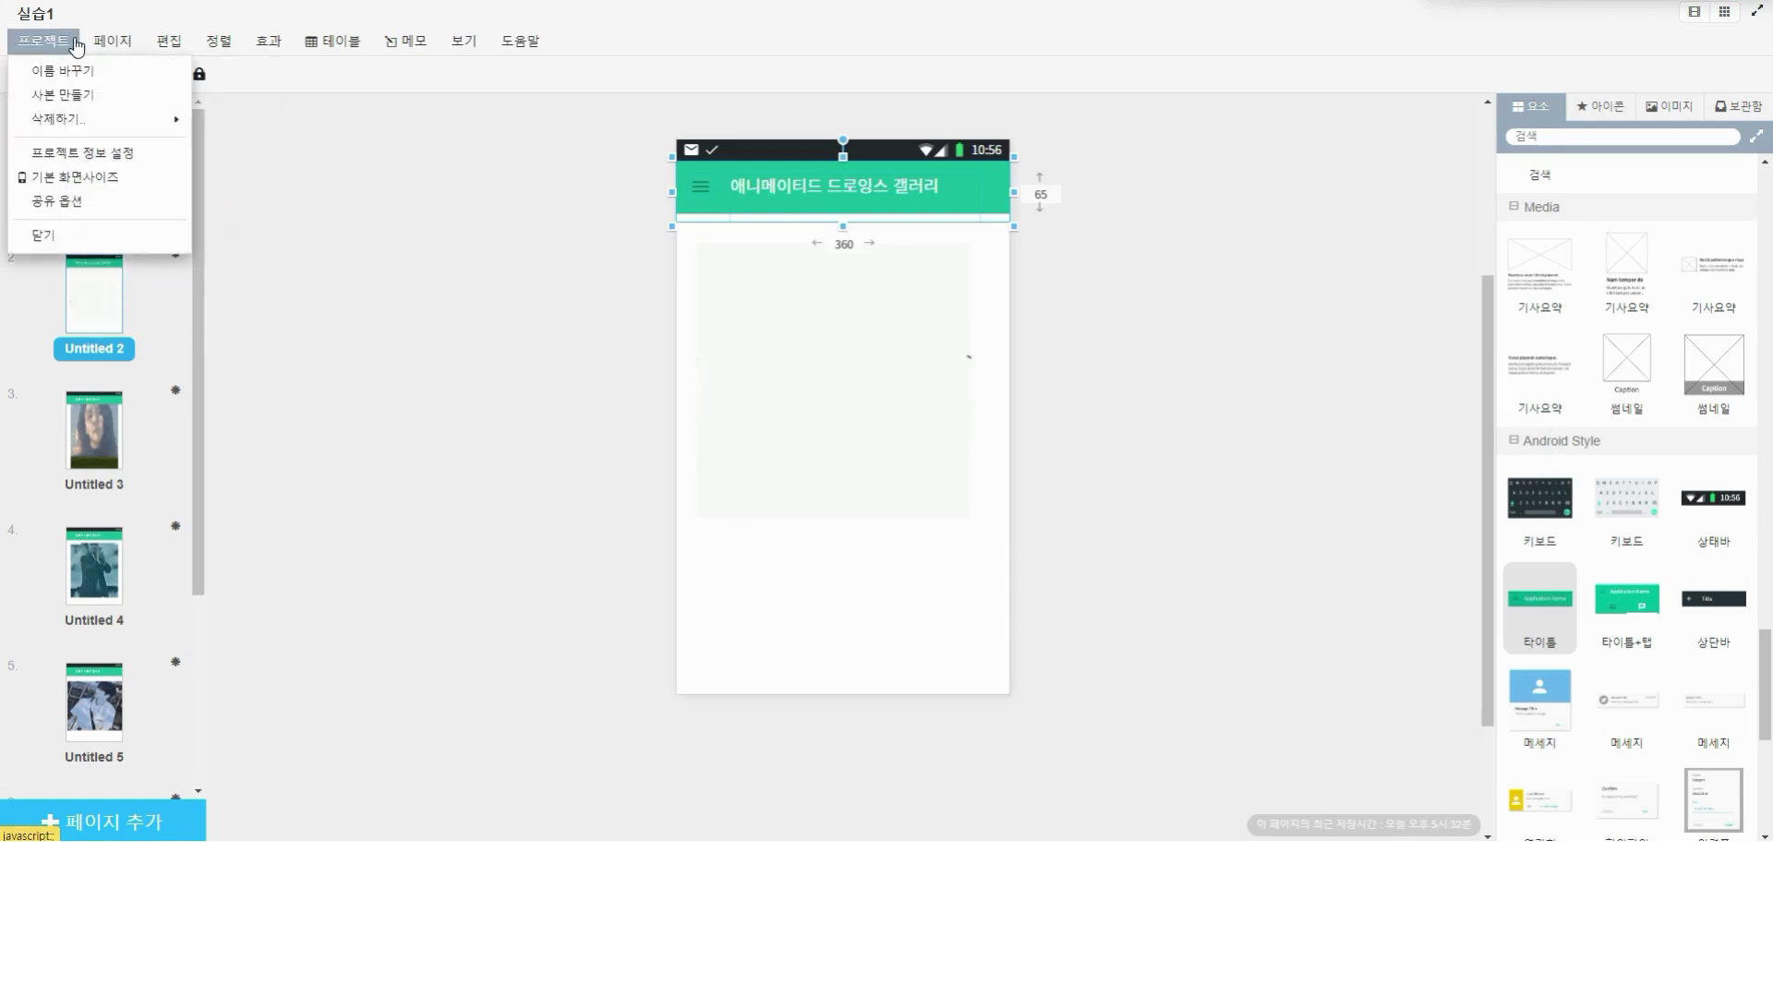
left_click(112, 43)
left_click(172, 44)
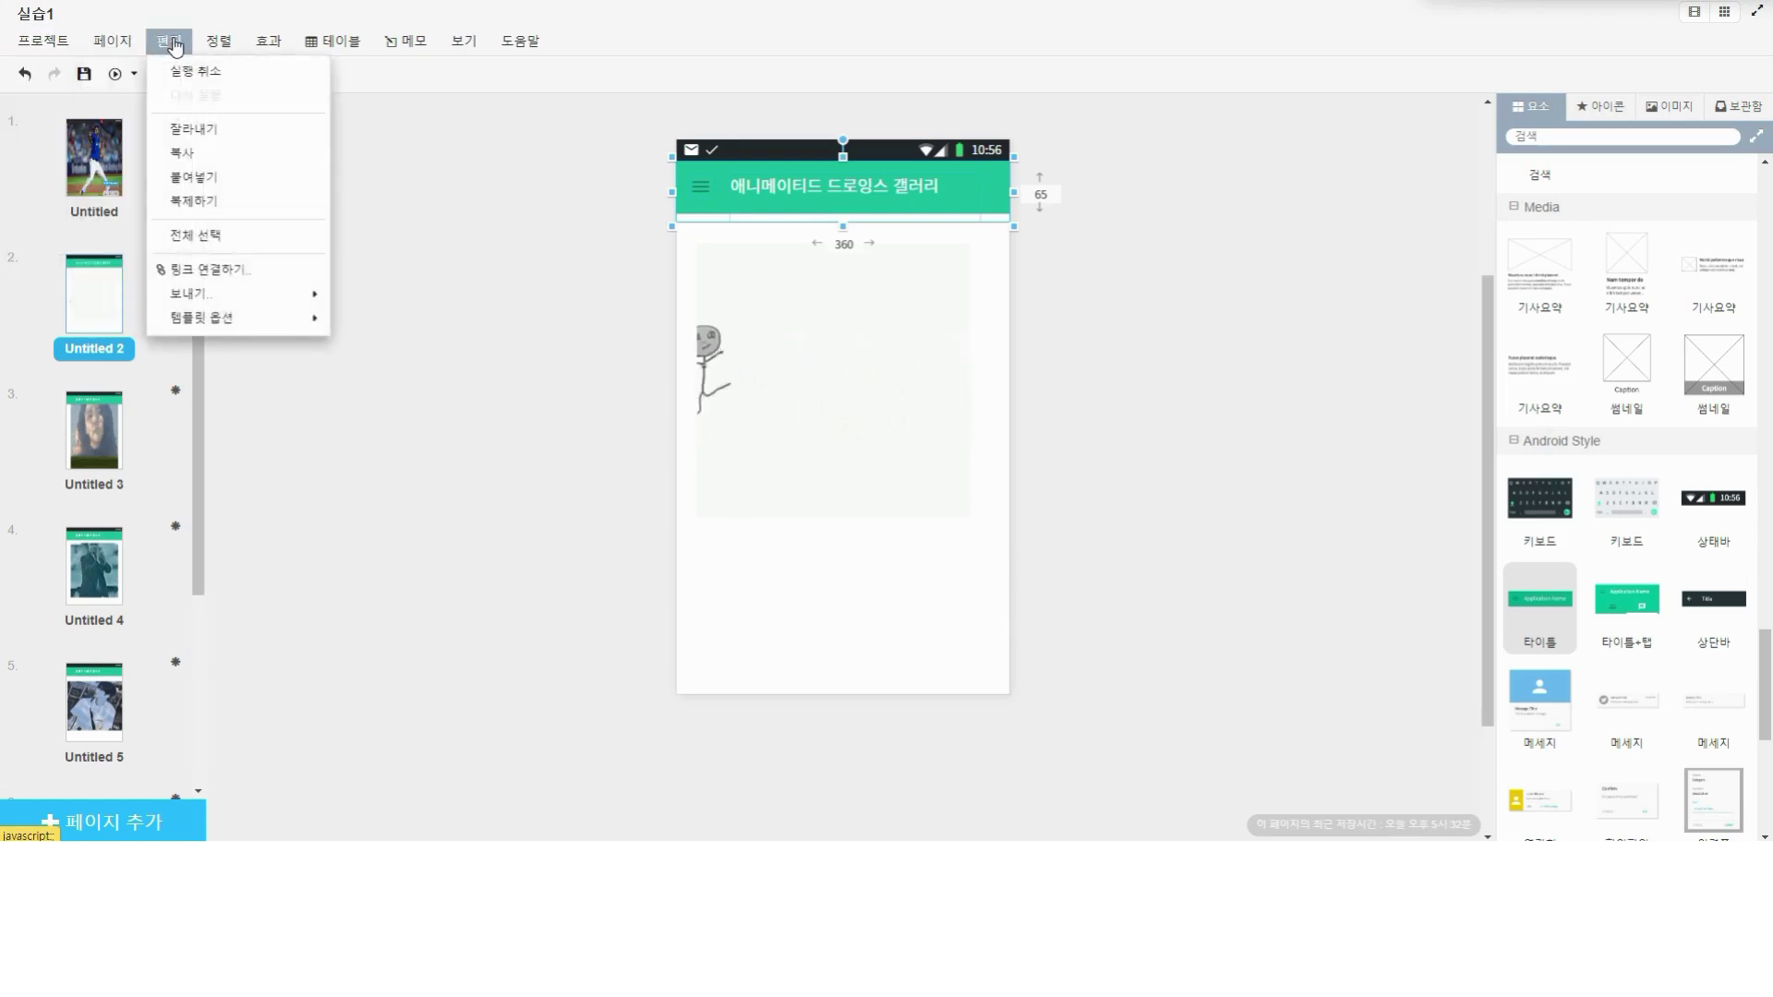
left_click(112, 43)
left_click(74, 43)
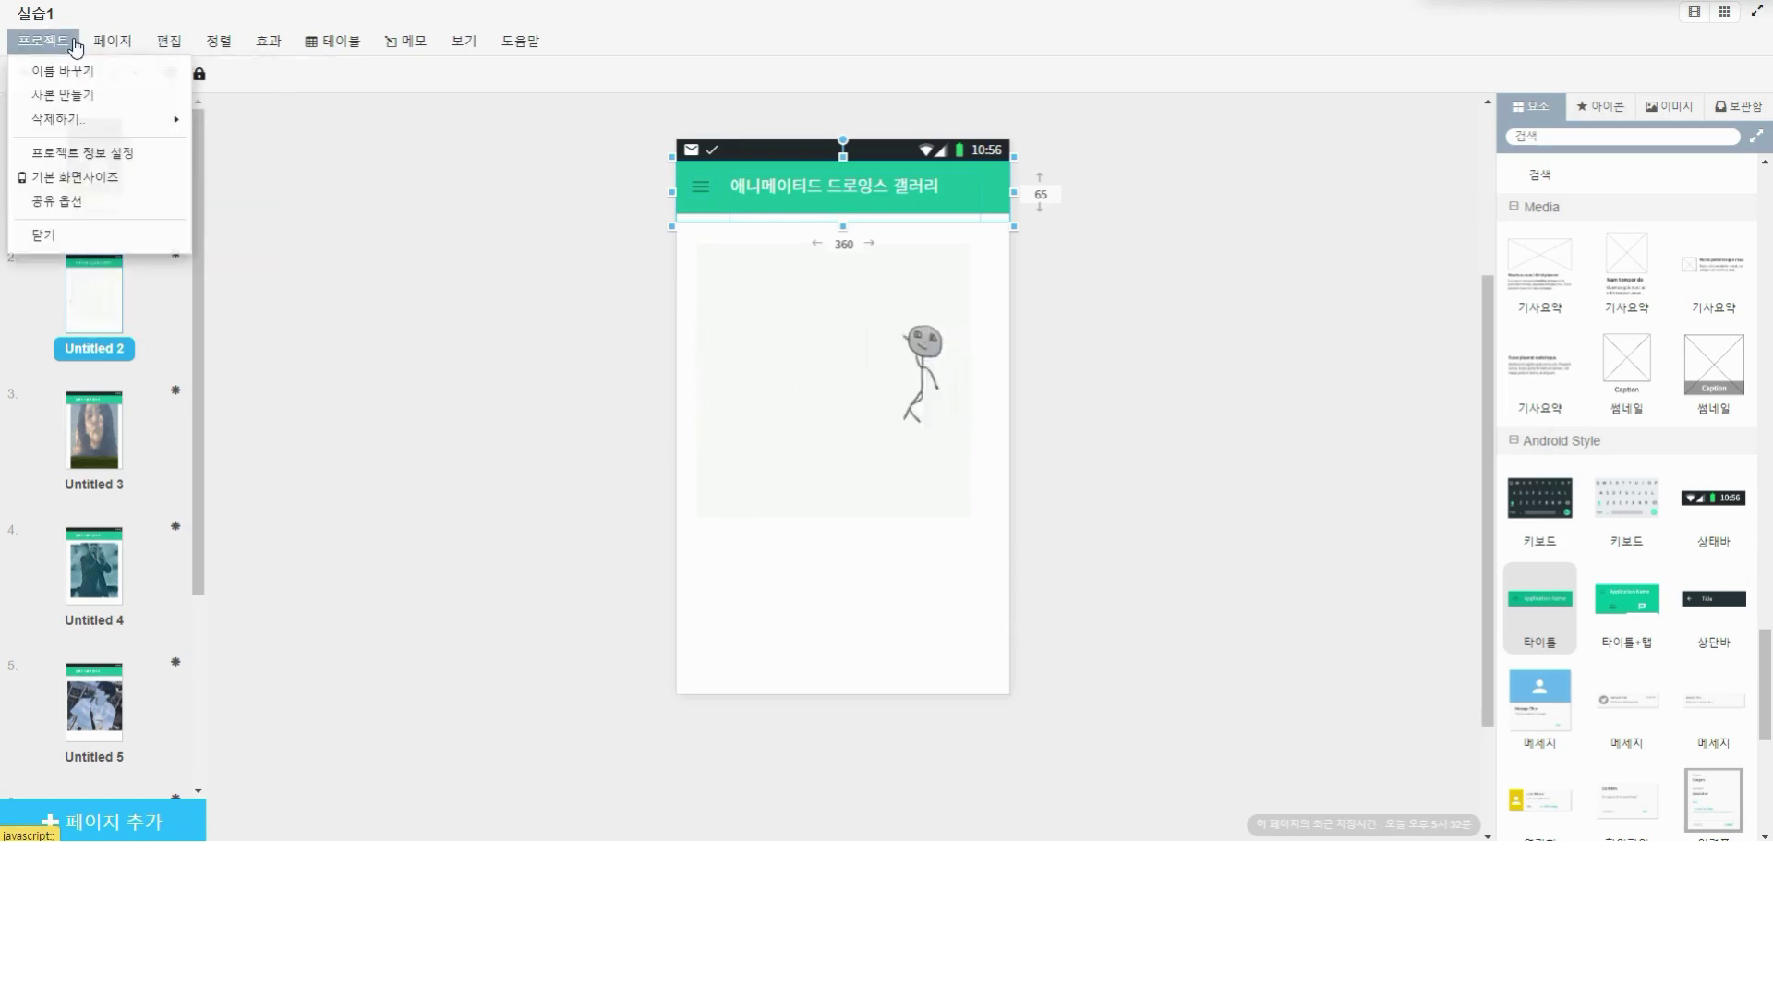
left_click(79, 198)
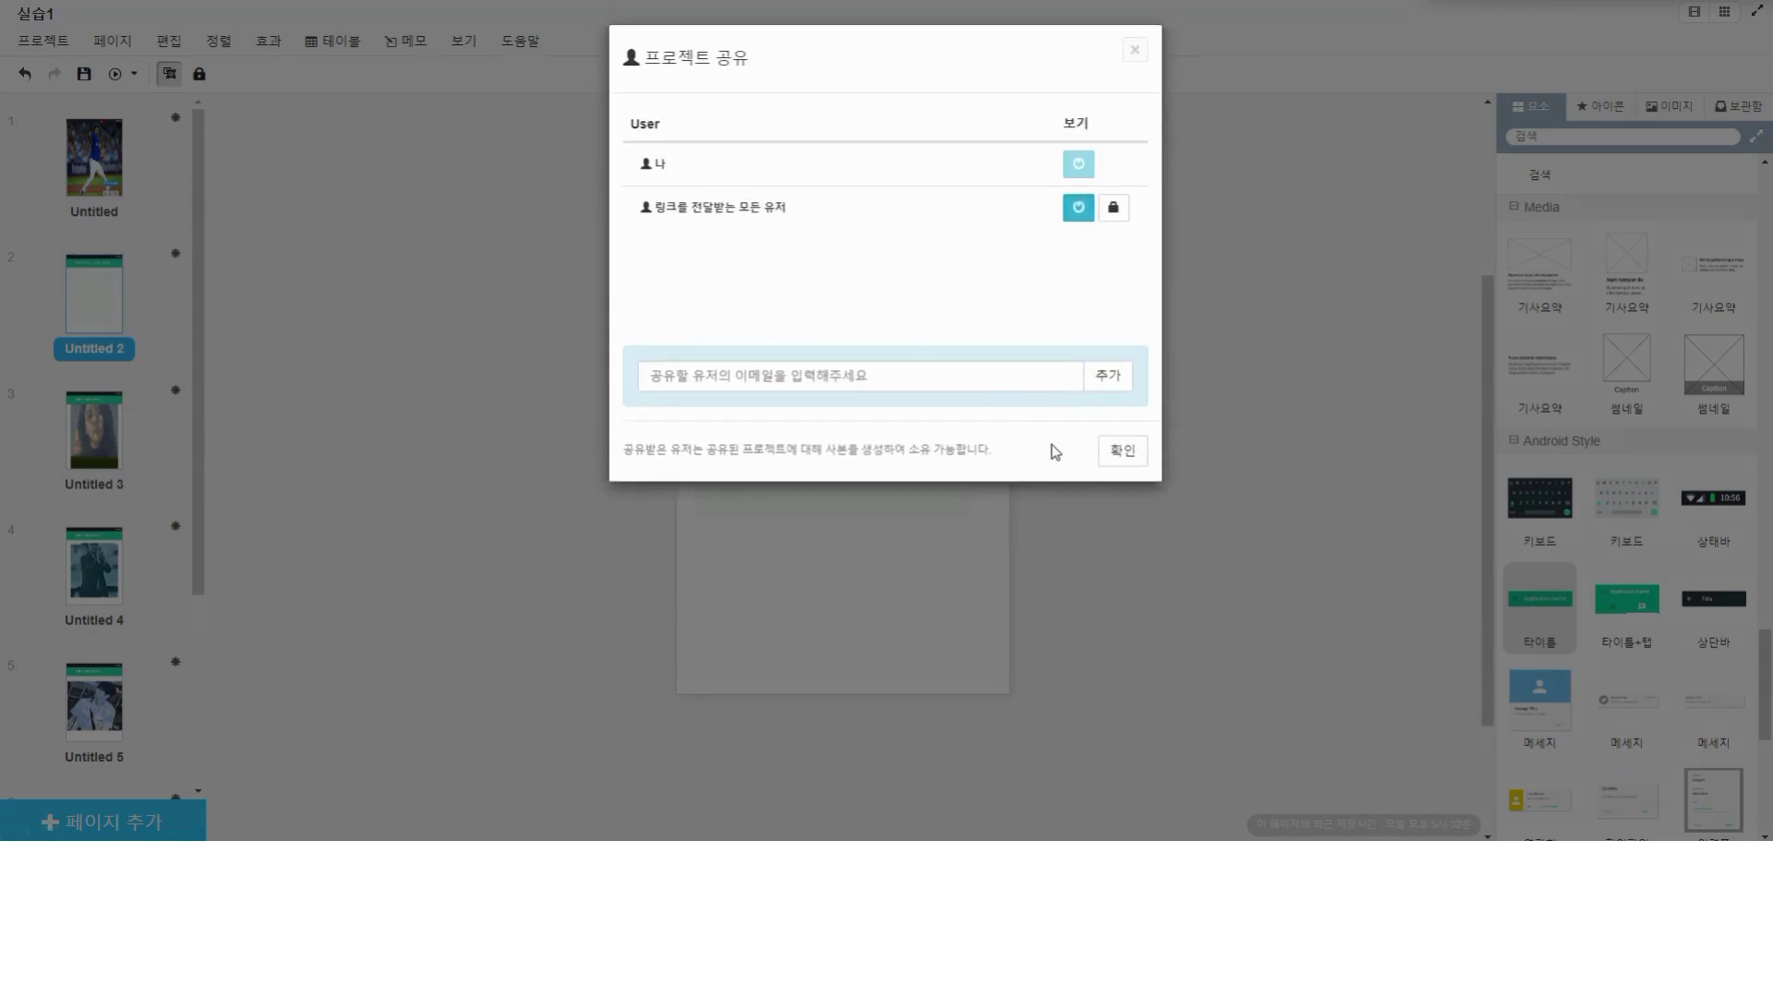
left_click(1113, 455)
Step: Display the QR code and URL for the project's web test (웹 테스트), then close them
left_click(45, 47)
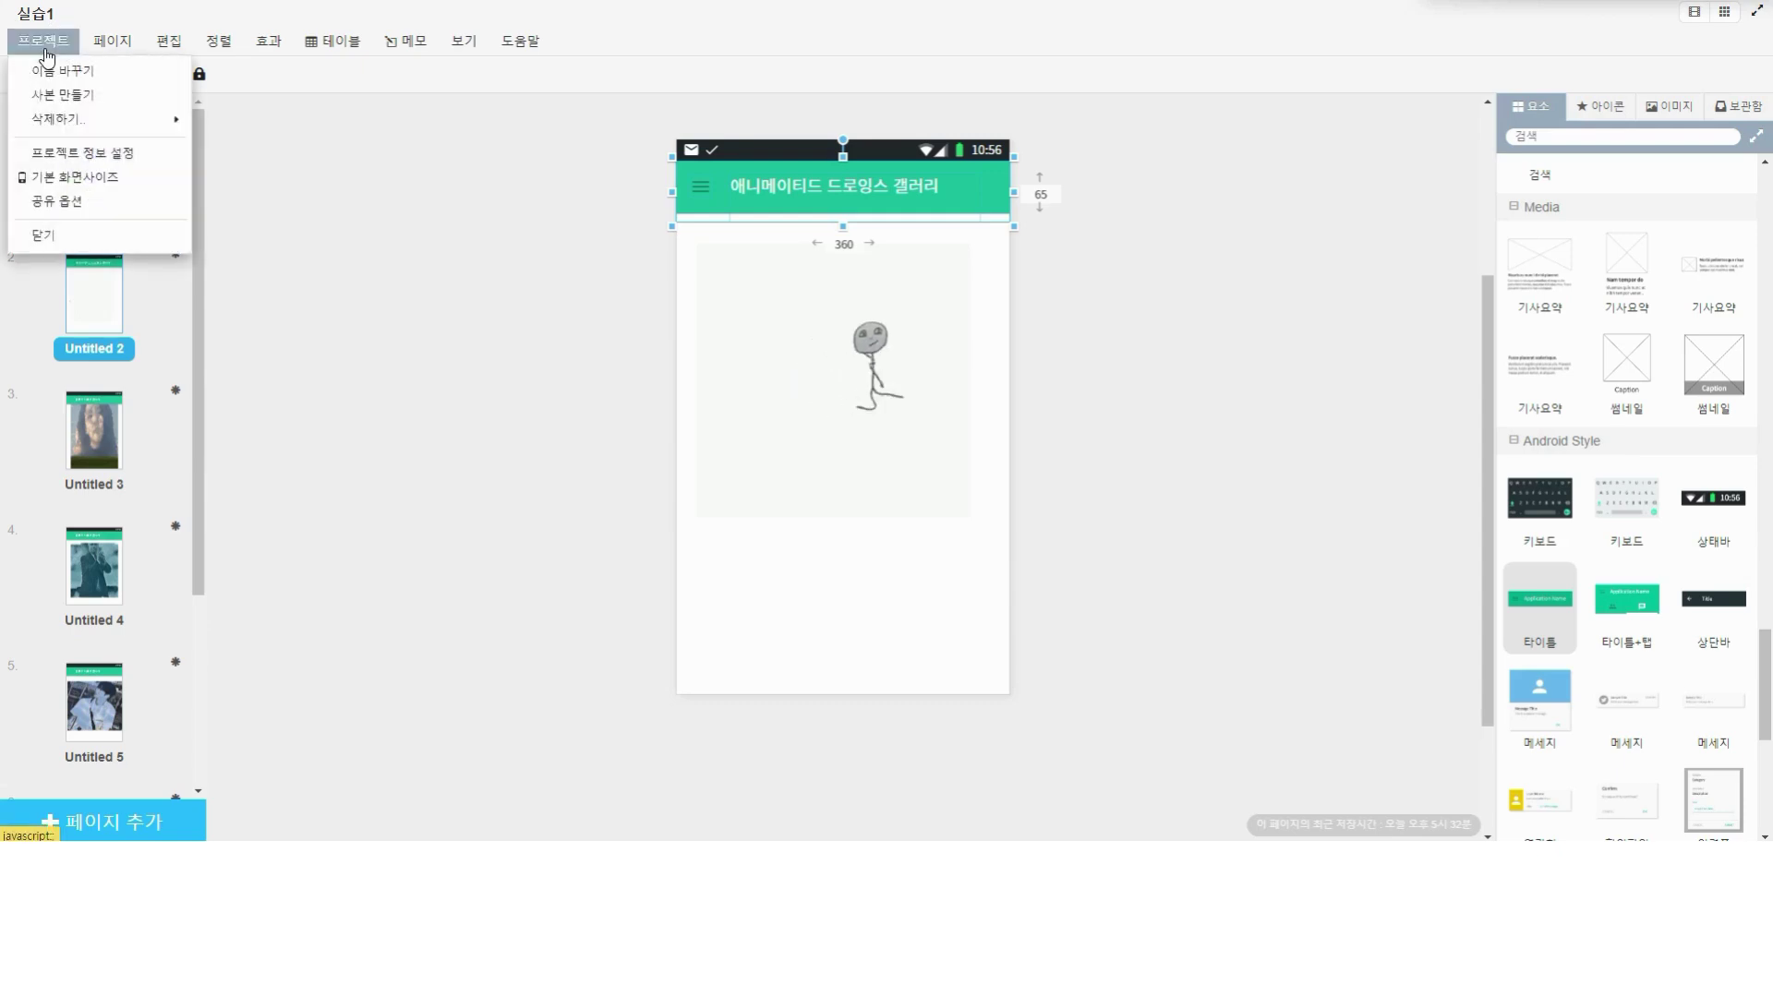
left_click(88, 51)
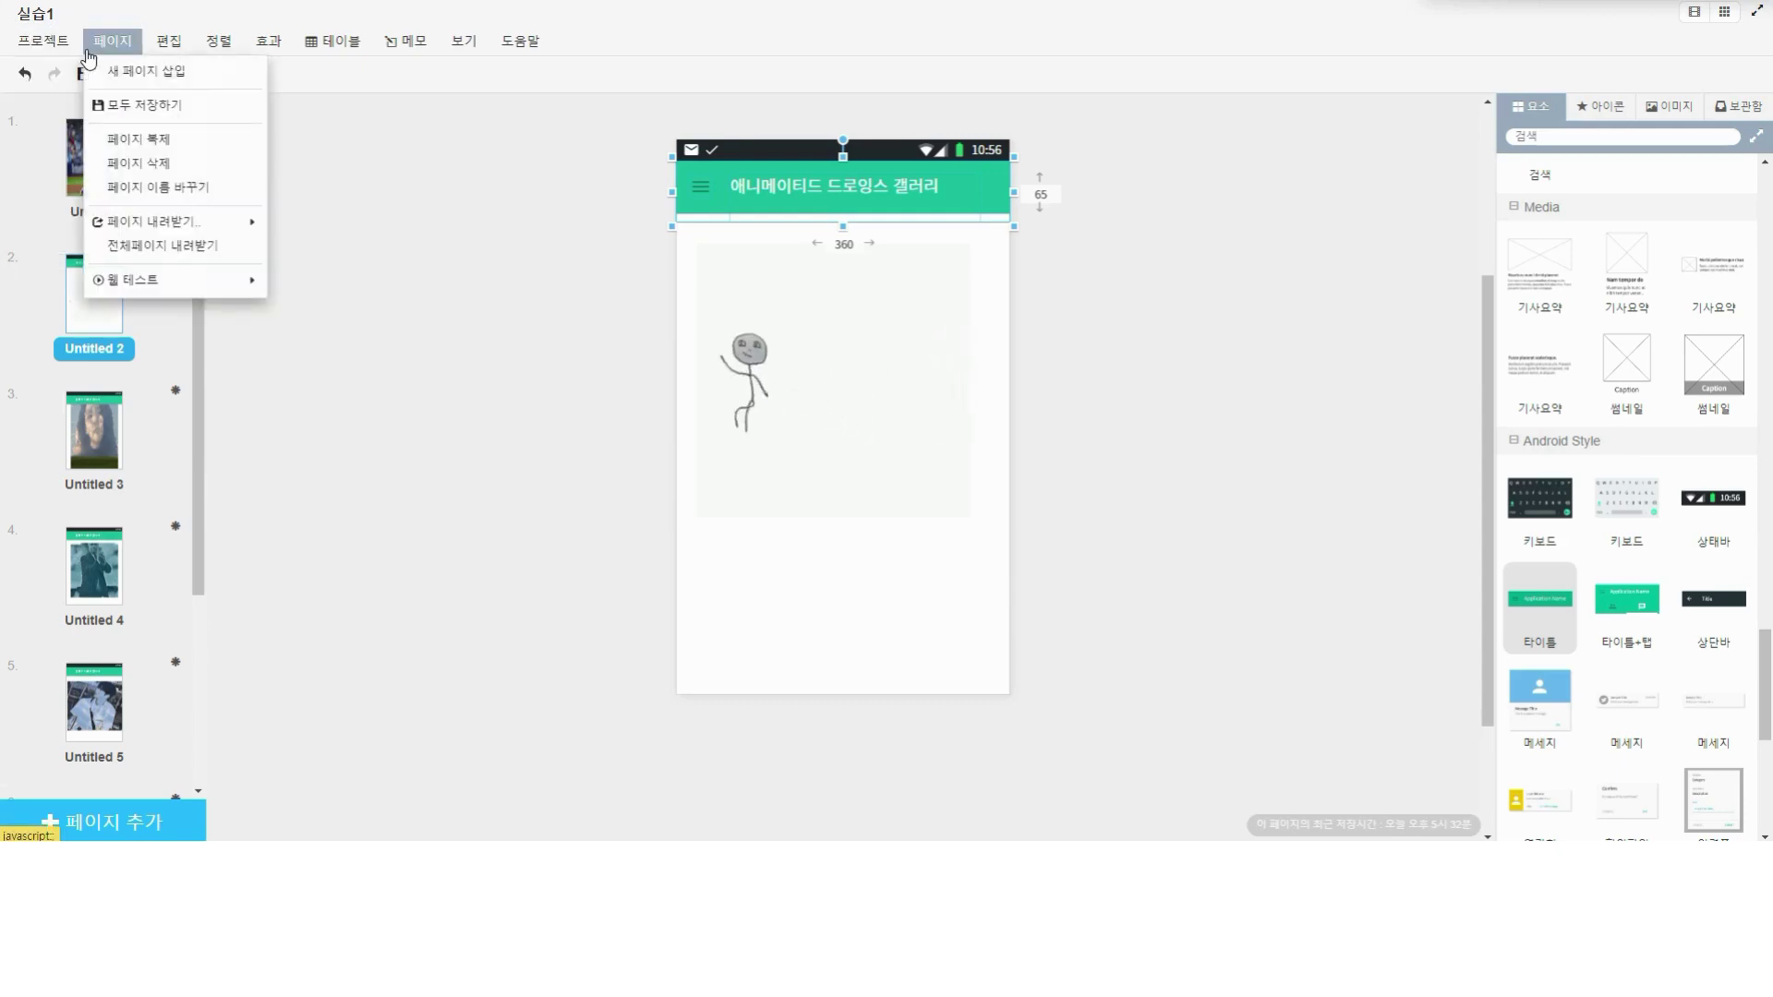
mouse_move(180, 285)
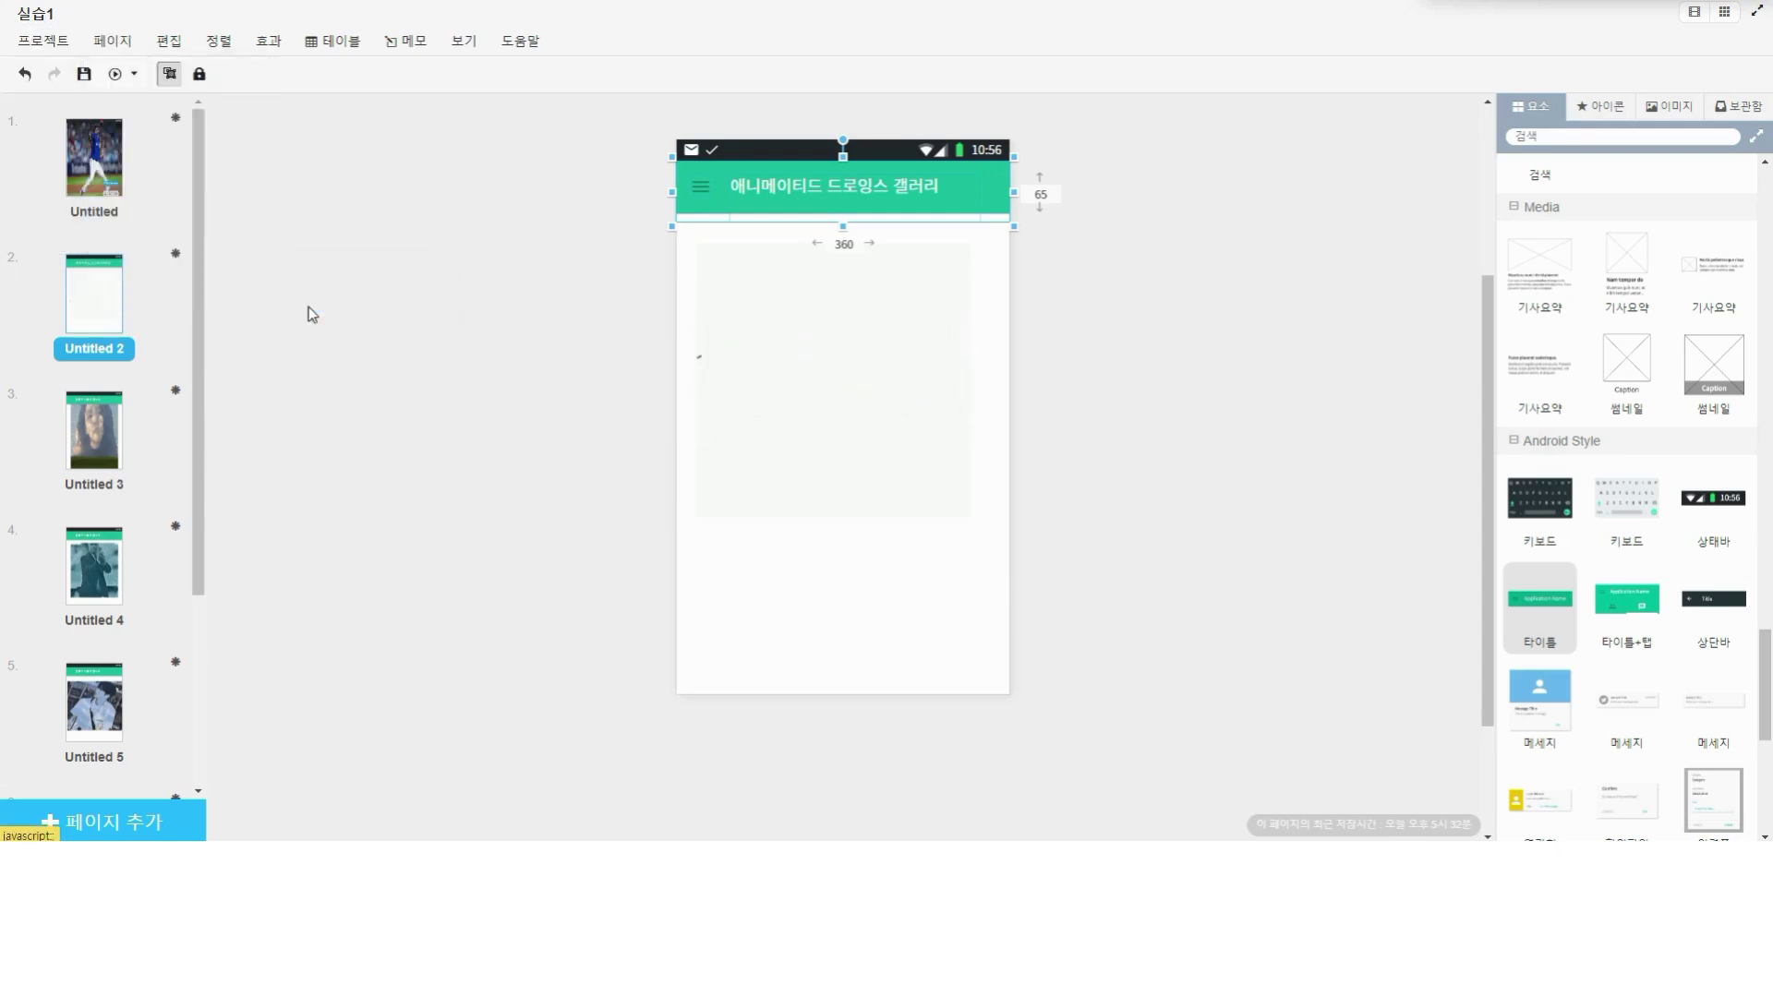
left_click(400, 293)
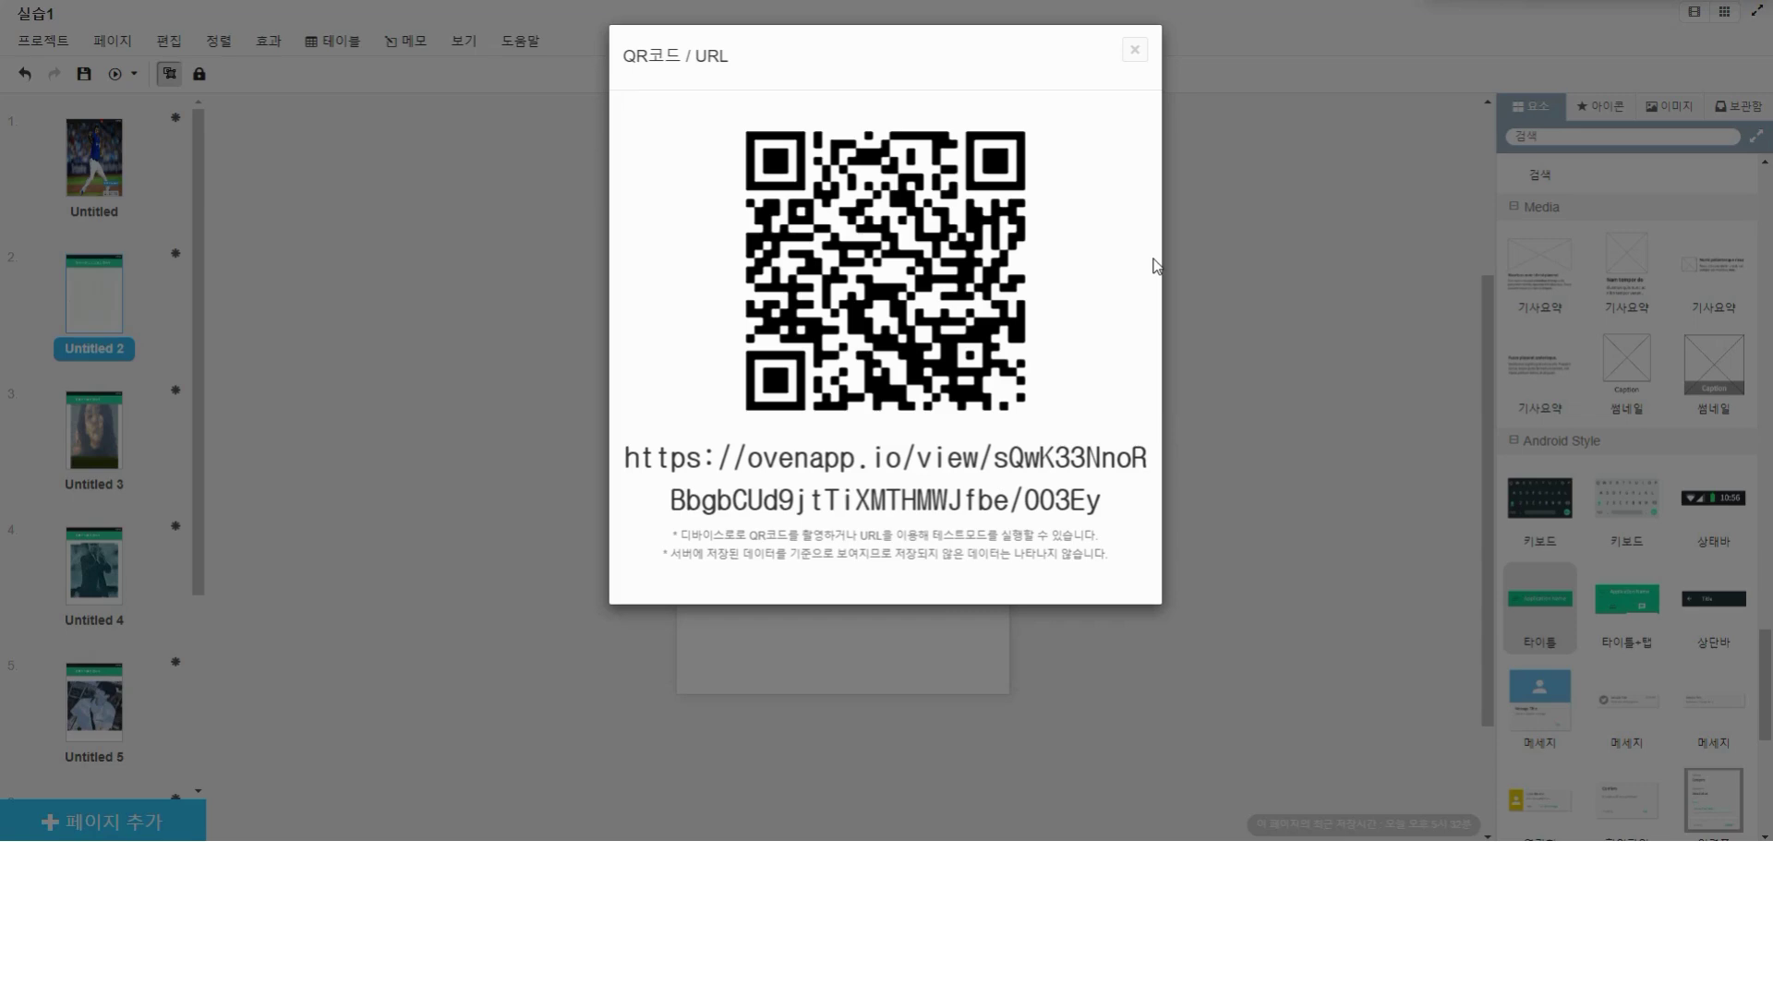
left_click(1135, 50)
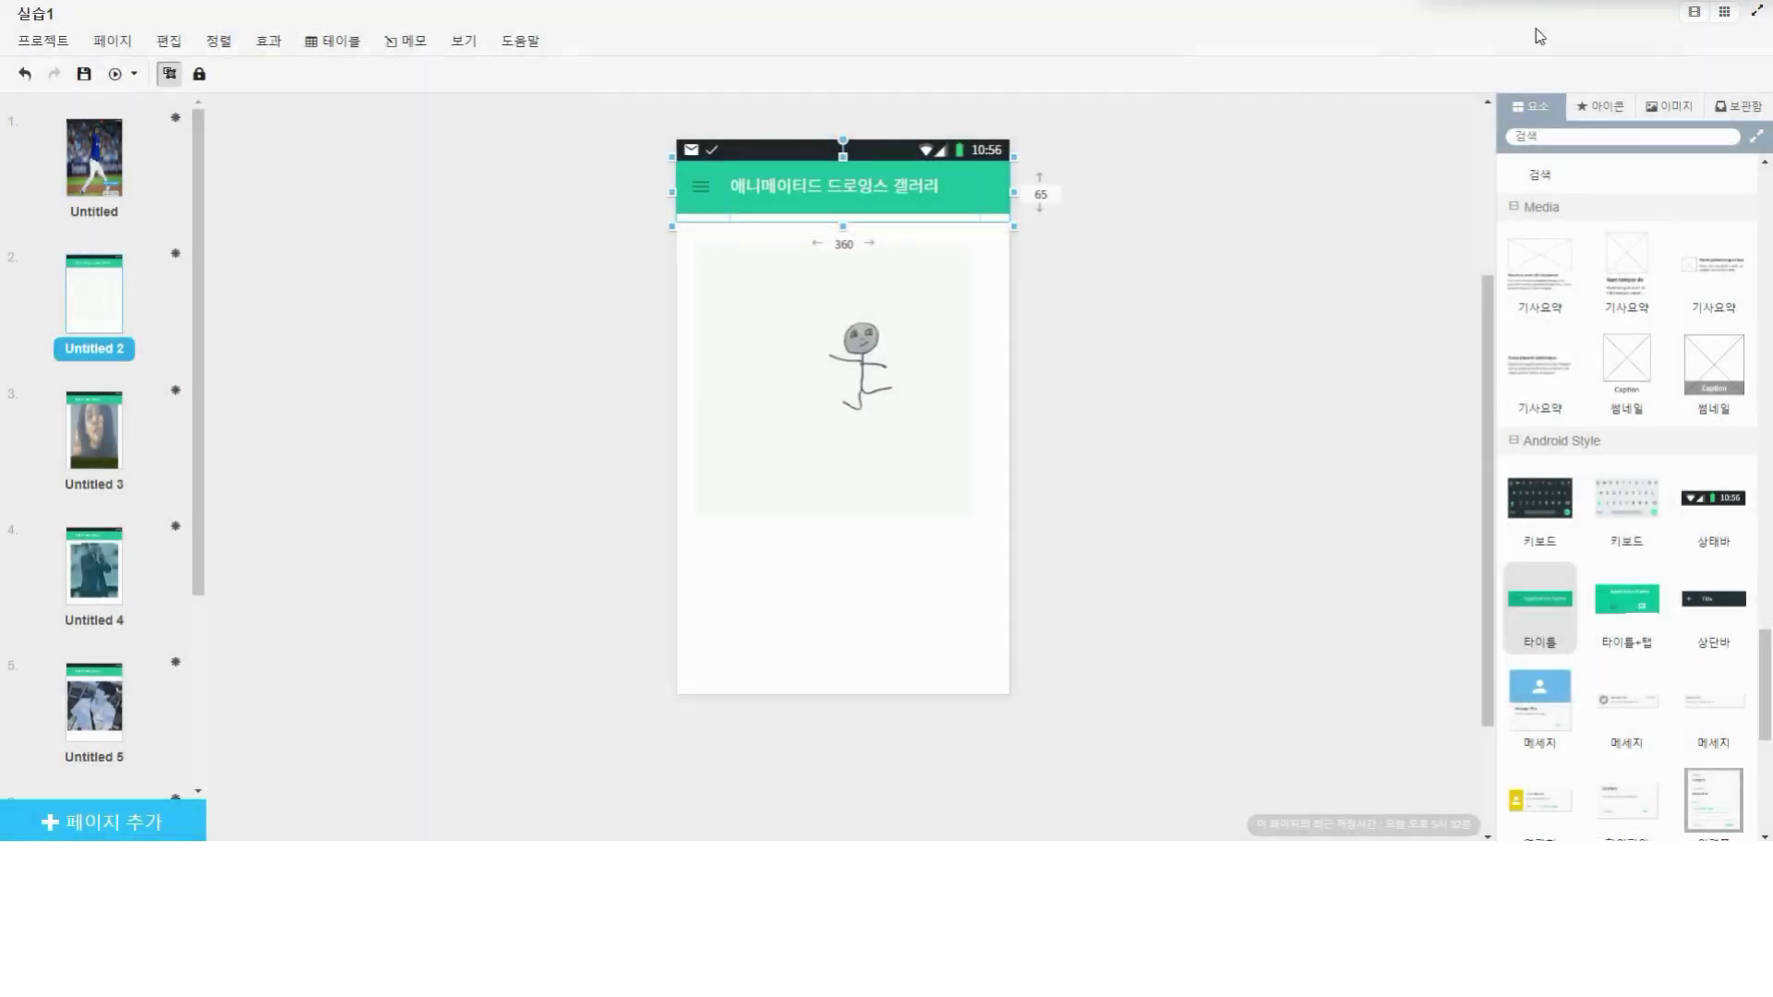